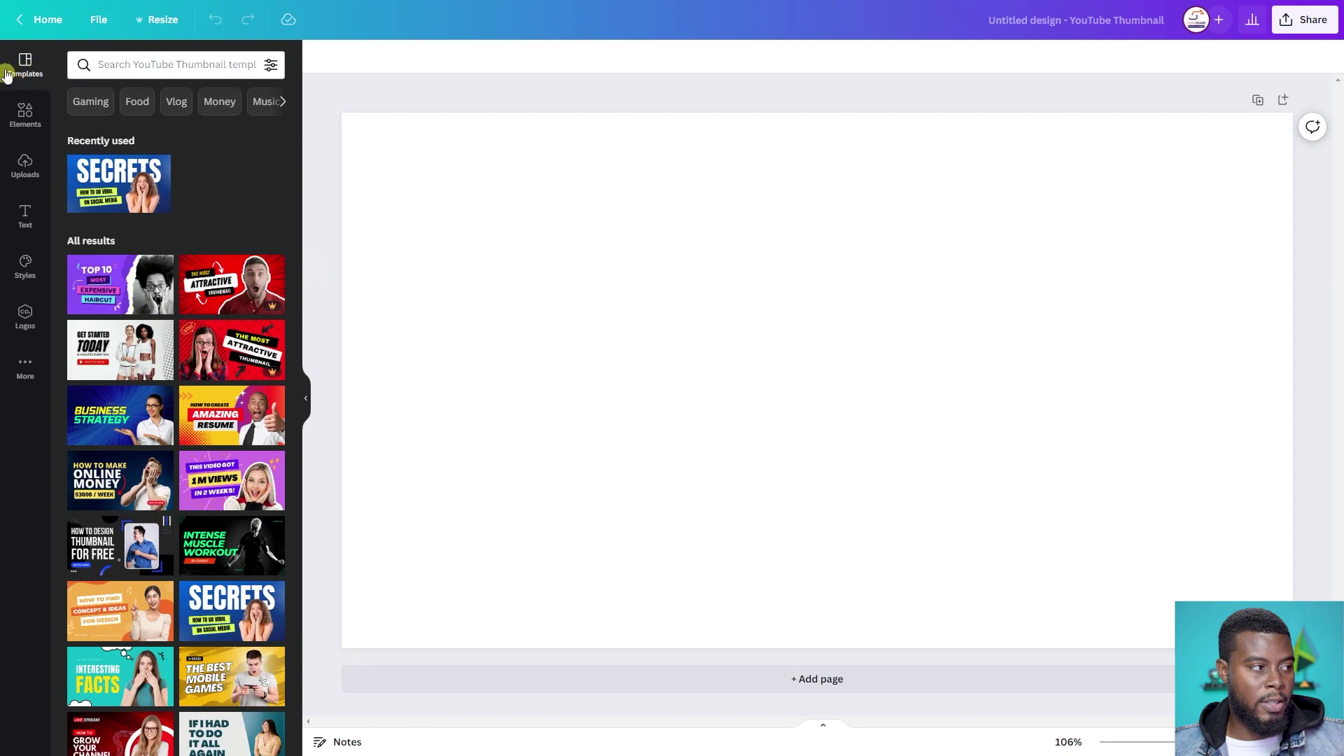
# Look through the YouTube thumbnail templates and the element categories
pyautogui.scroll(-3, 219, 165)
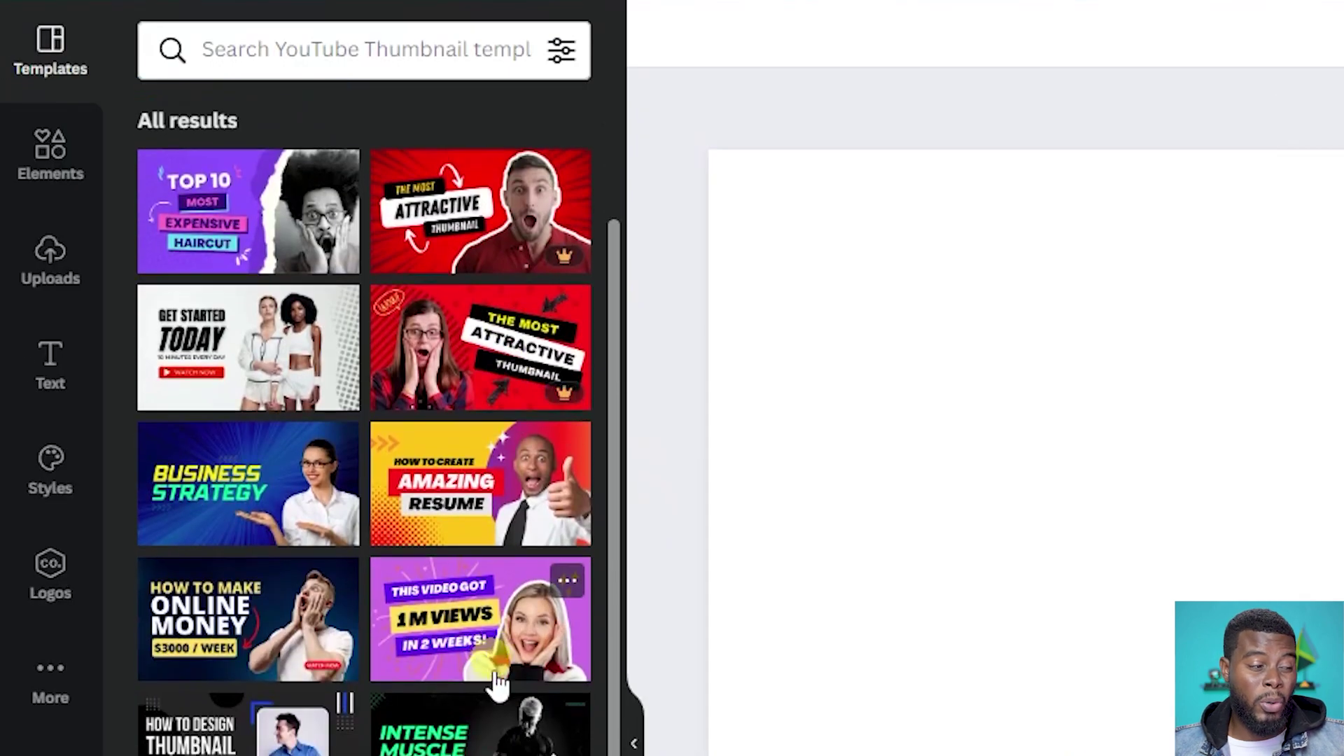
pyautogui.scroll(-2, 495, 683)
pyautogui.scroll(1, 508, 707)
pyautogui.scroll(-8, 500, 724)
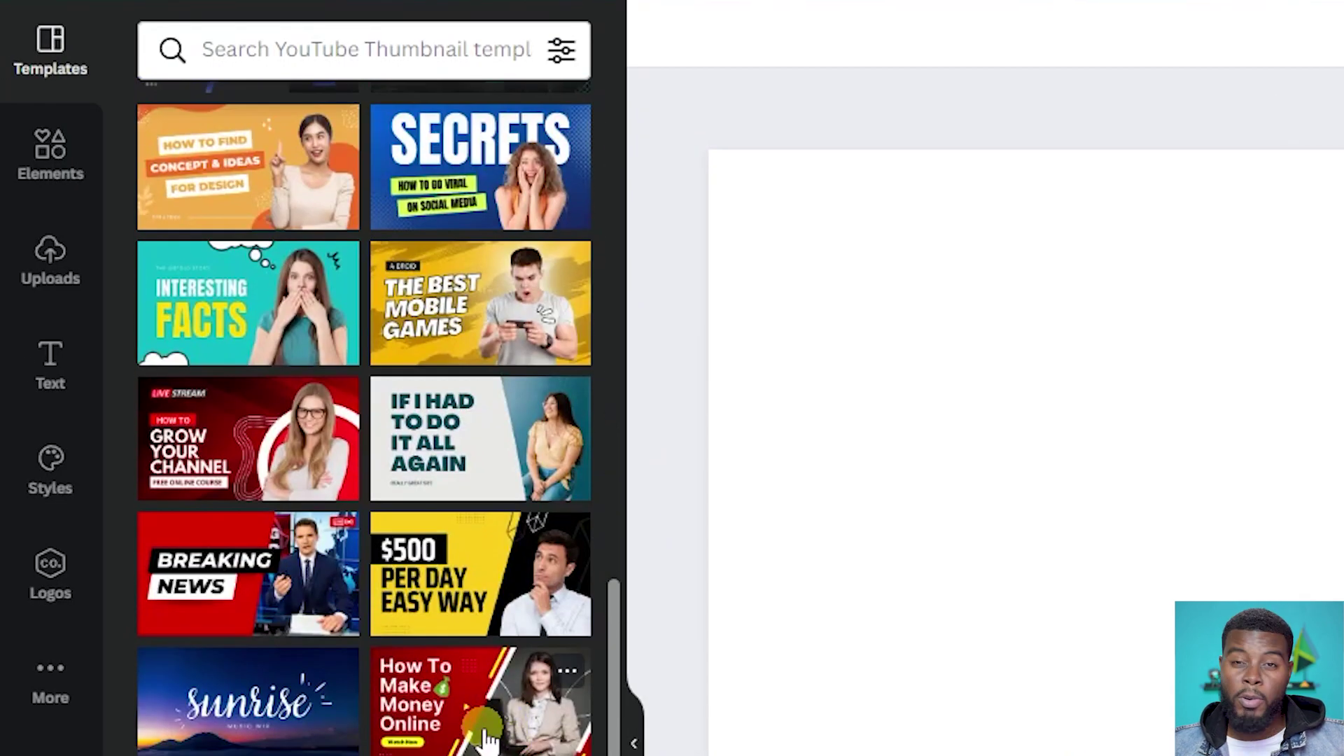
pyautogui.scroll(10, 486, 739)
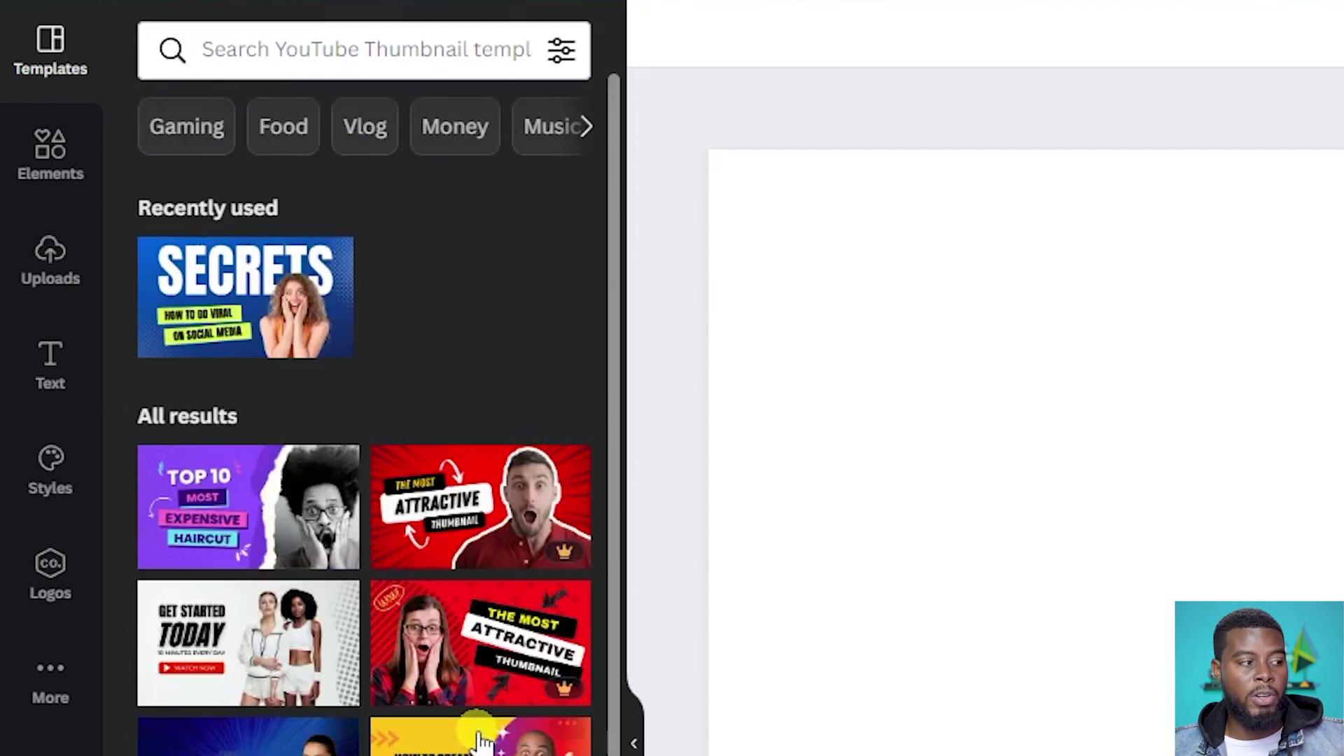
pyautogui.moveTo(499, 483)
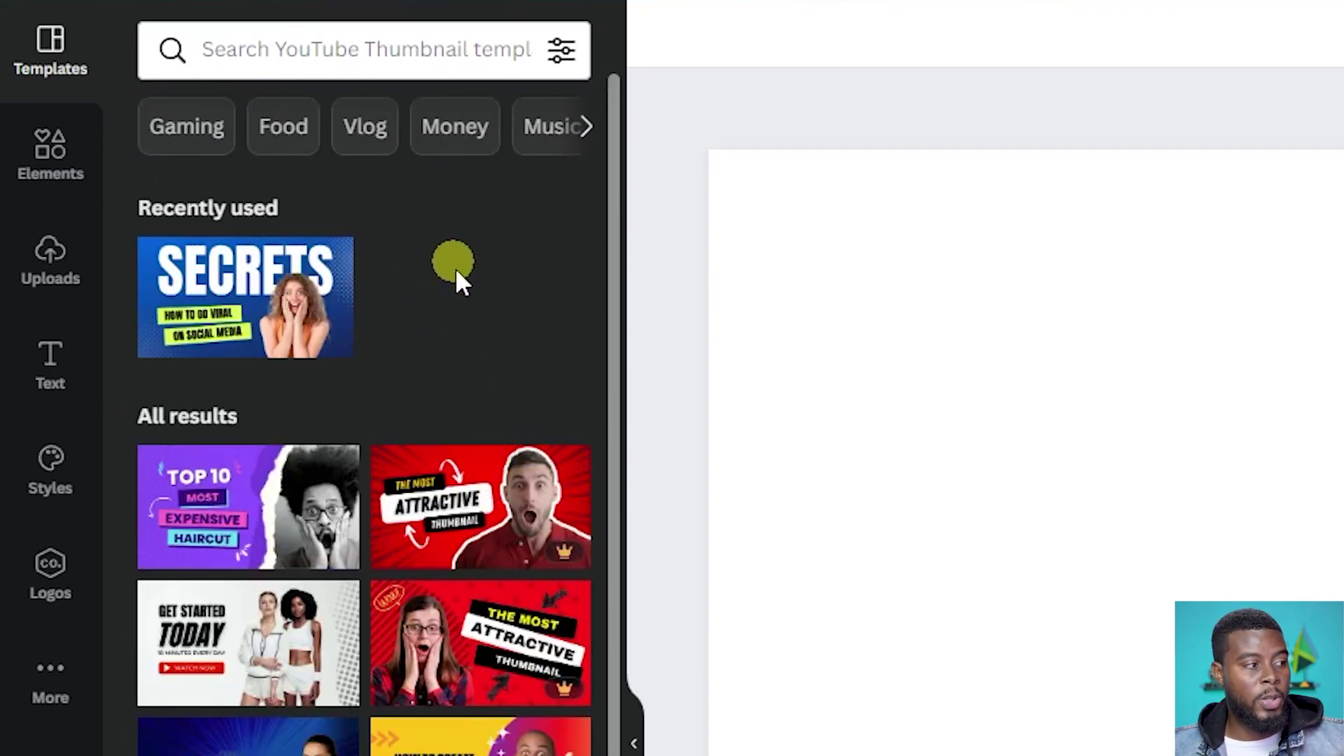
pyautogui.click(55, 168)
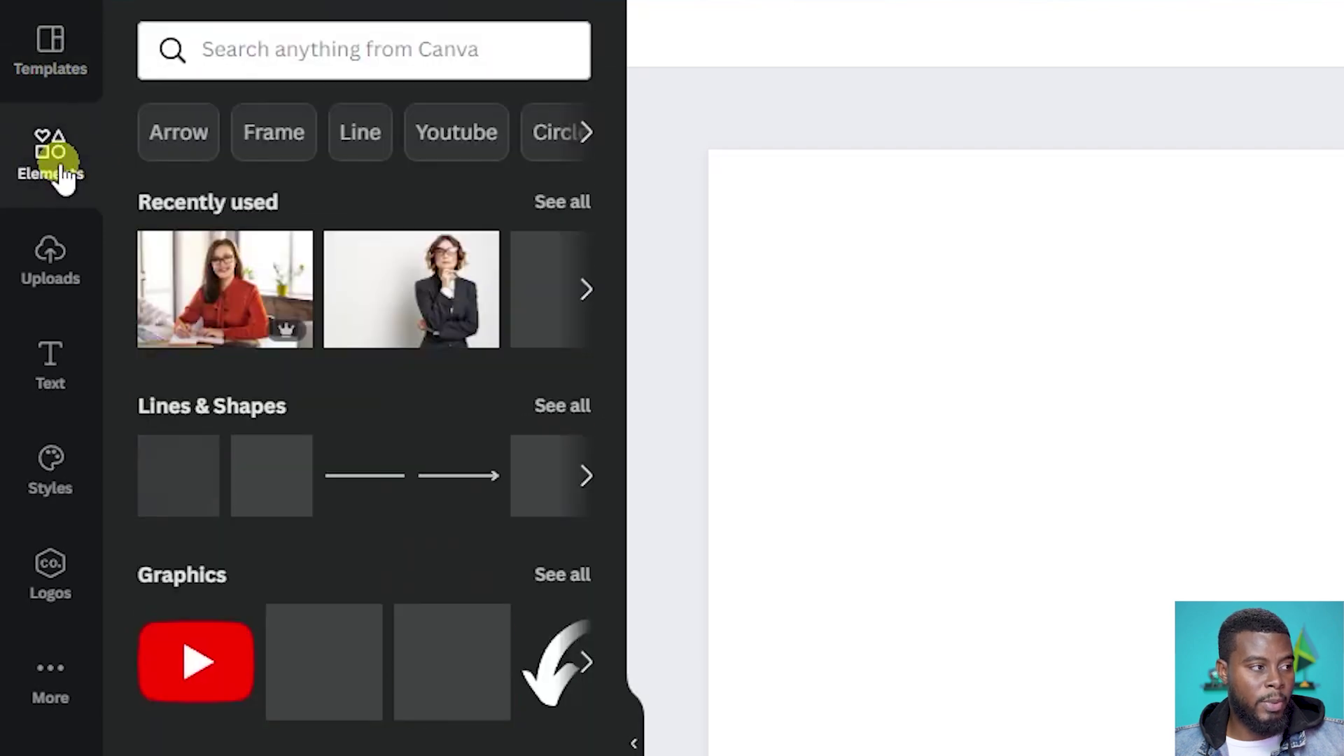
pyautogui.scroll(-6, 539, 252)
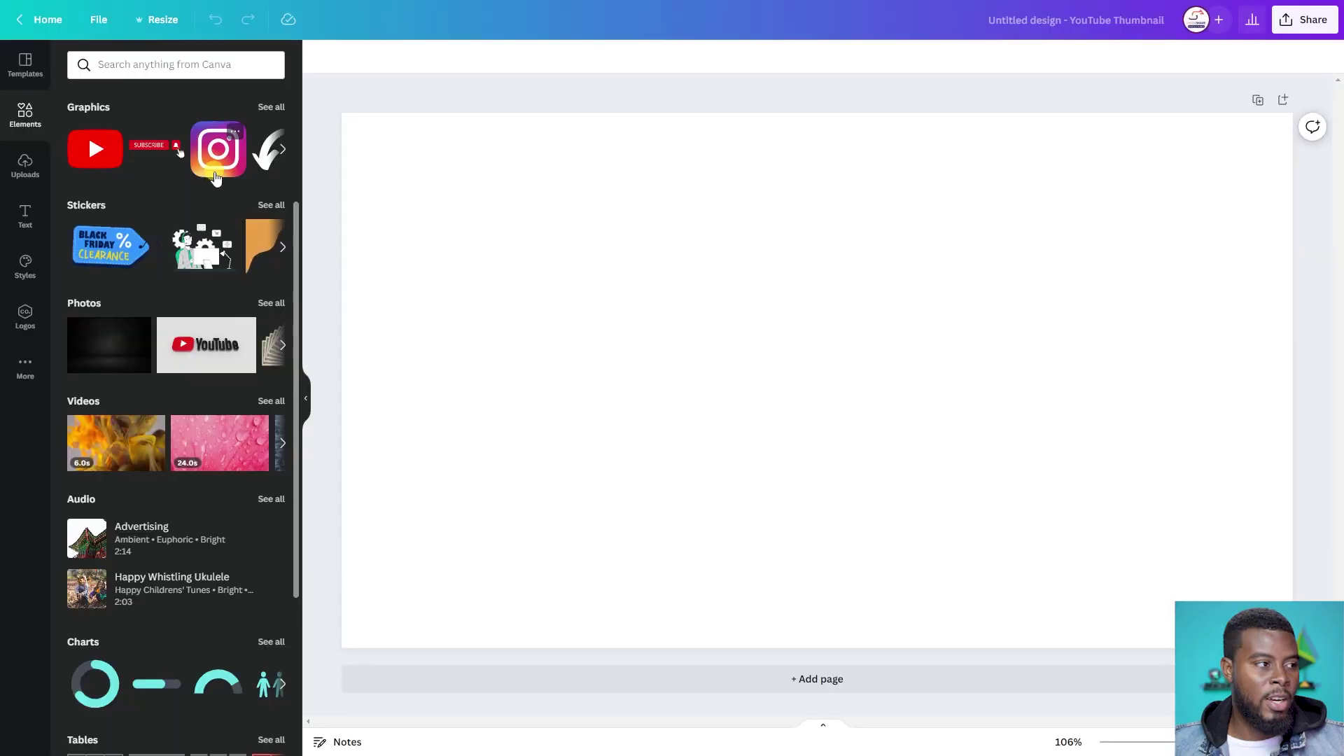
# Search the elements library for "business woman"
pyautogui.click(200, 63)
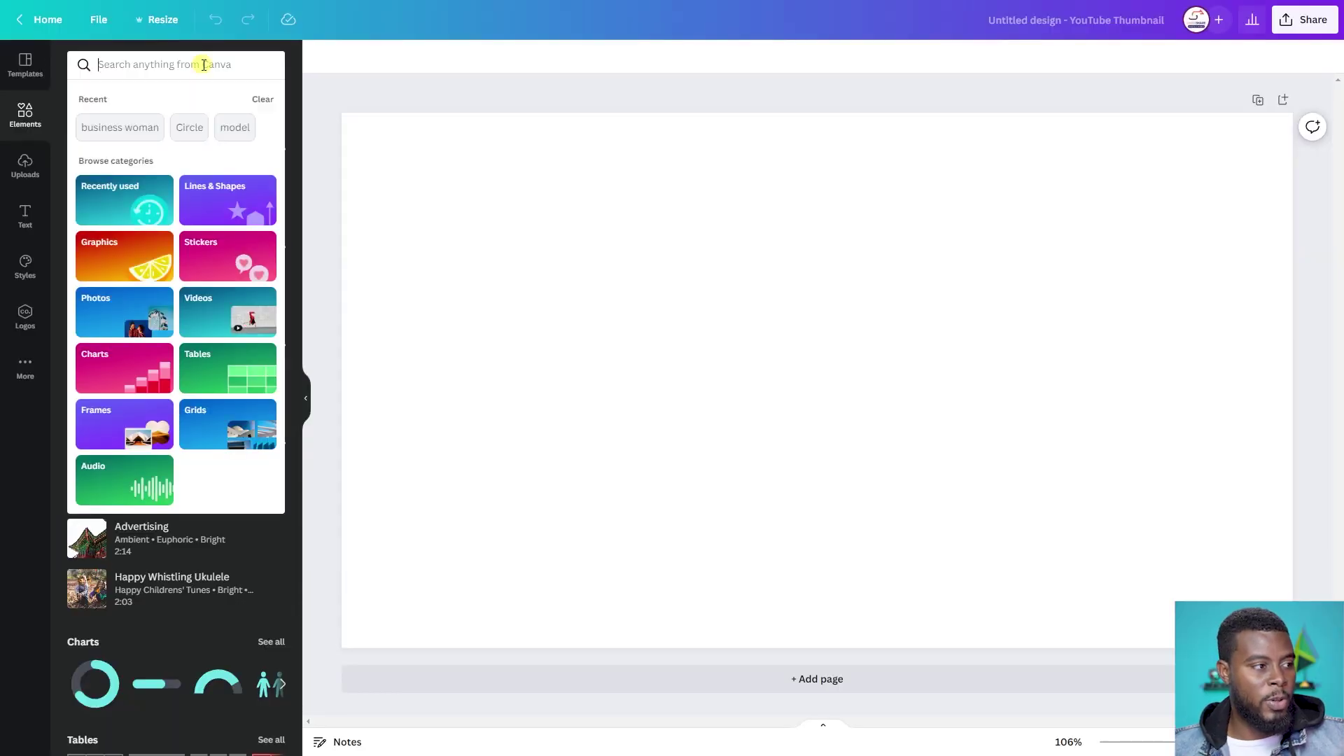
pyautogui.write('busin')
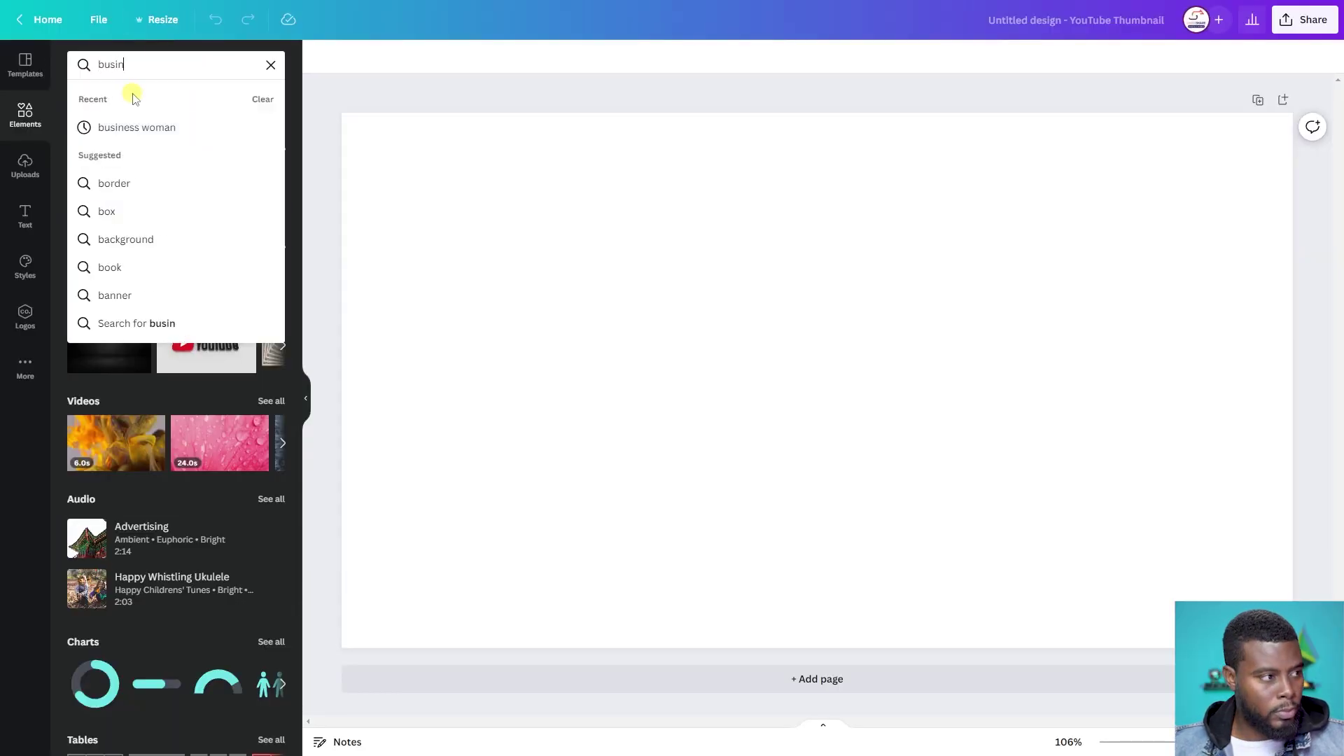
pyautogui.write('ess woman')
pyautogui.press('Return')
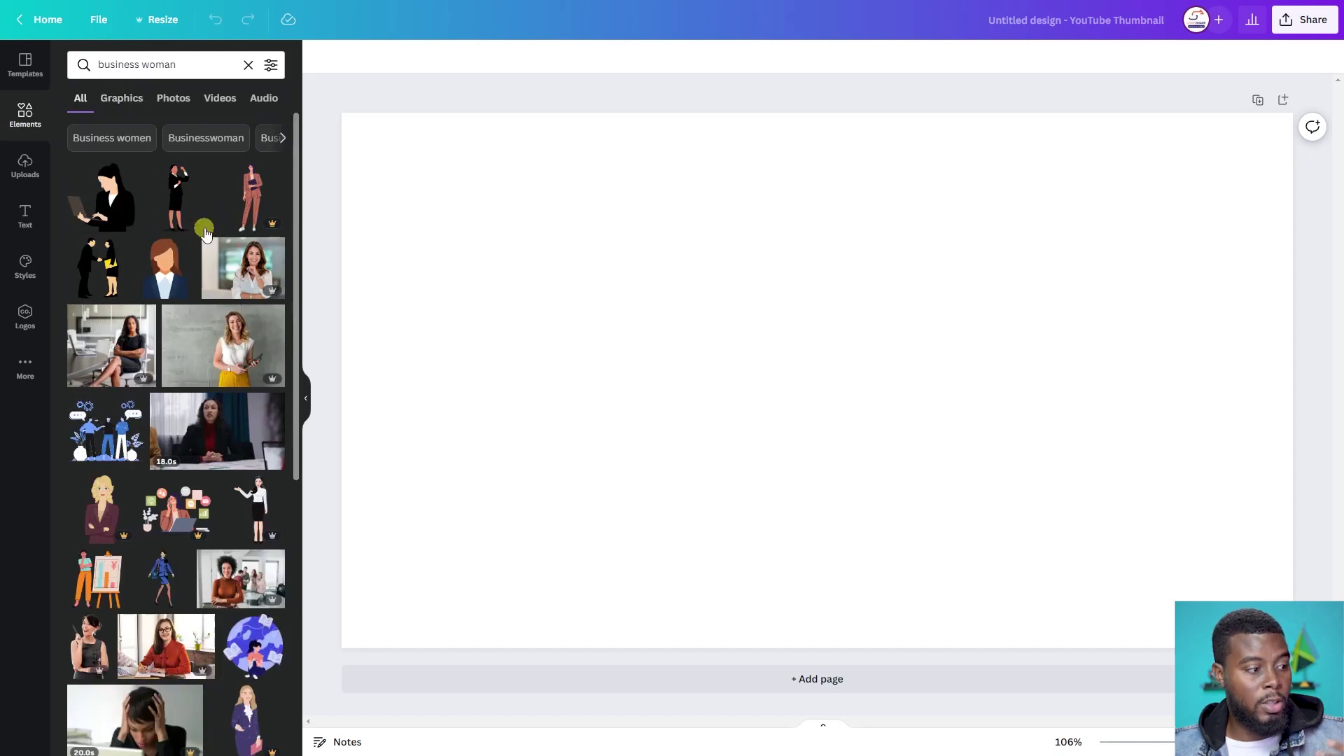
# Place the photo of the woman in glasses and dark suit with hand on chin near the center of the blank thumbnail
pyautogui.hotkey('ctrl', '+')
pyautogui.hotkey('ctrl', '+')
pyautogui.hotkey('ctrl', '+')
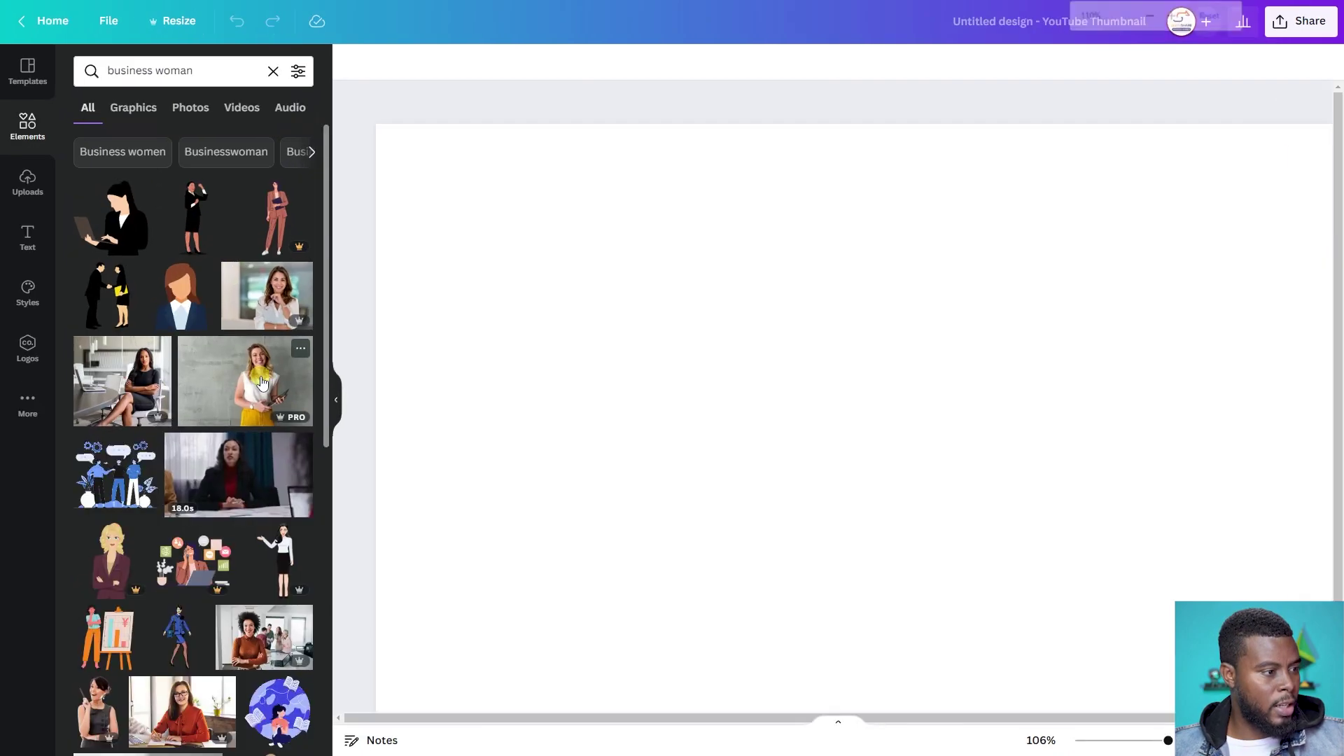
pyautogui.scroll(-7, 287, 324)
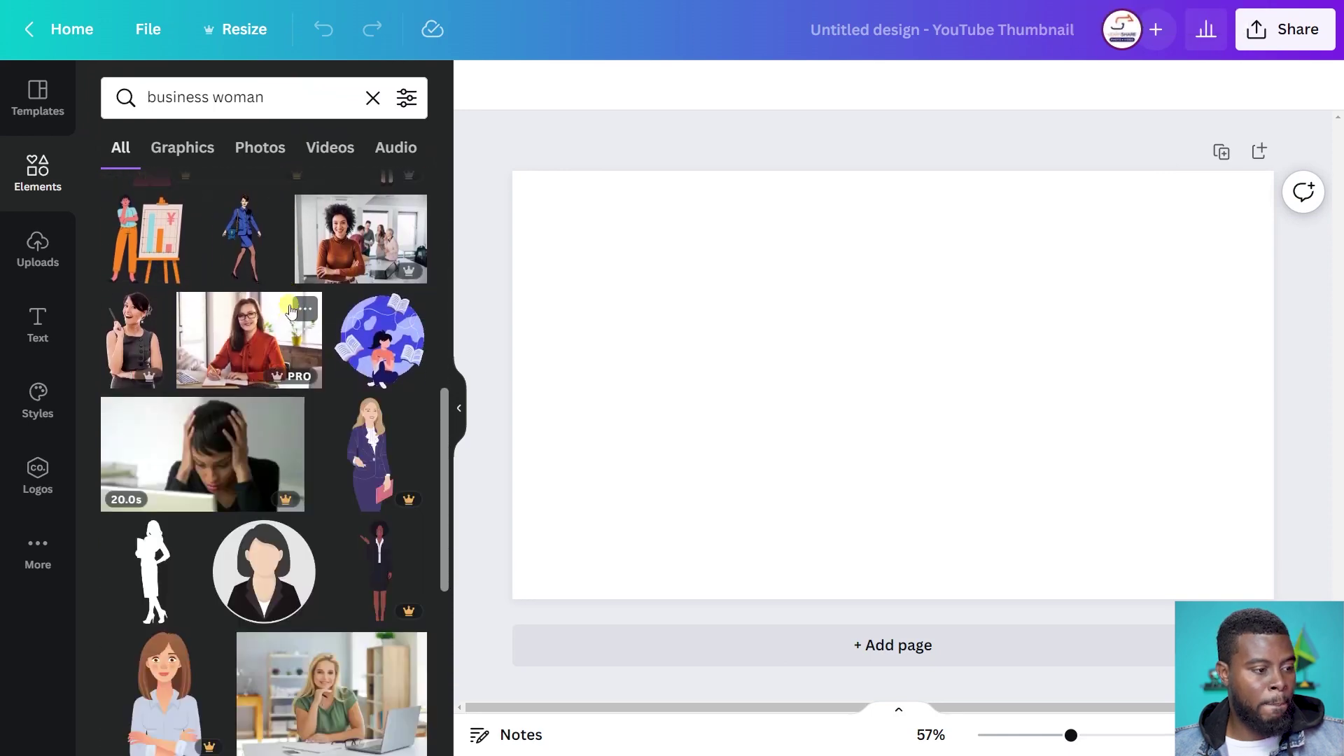
pyautogui.scroll(-5, 335, 308)
pyautogui.scroll(-5, 337, 316)
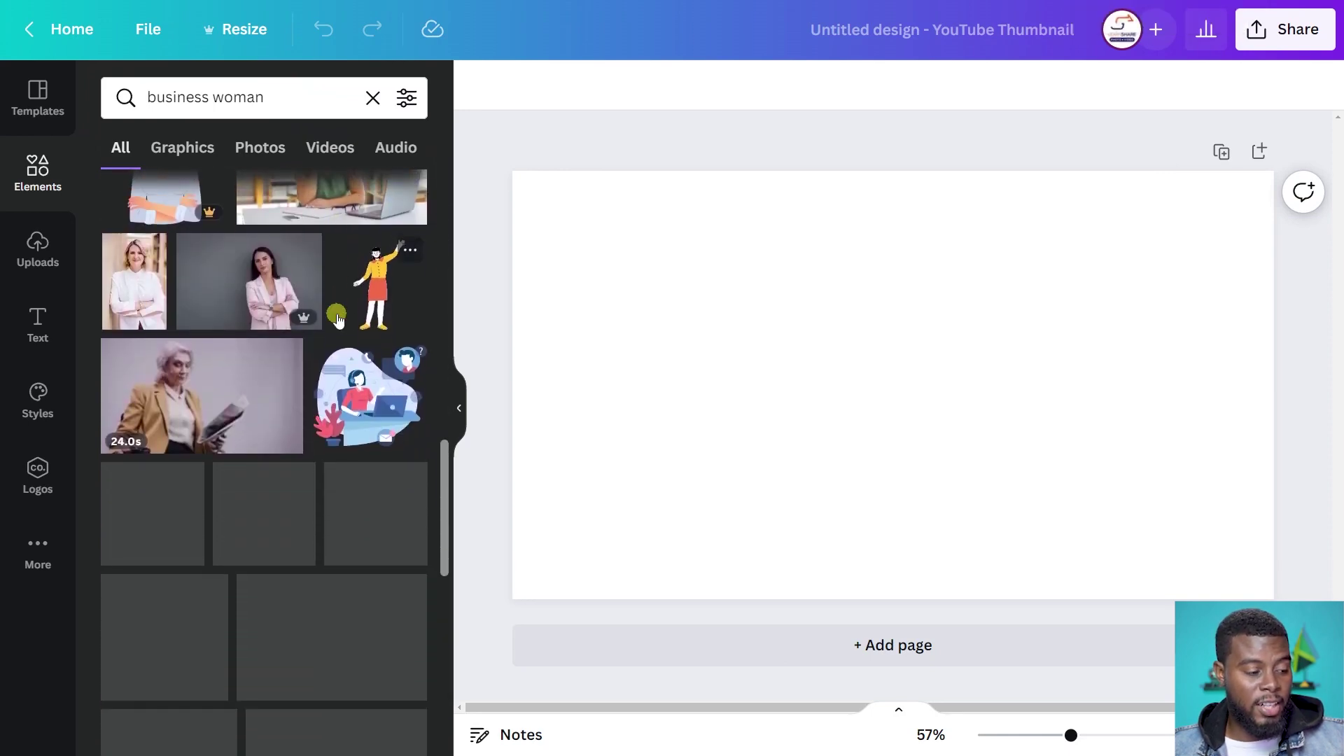
pyautogui.scroll(-4, 338, 317)
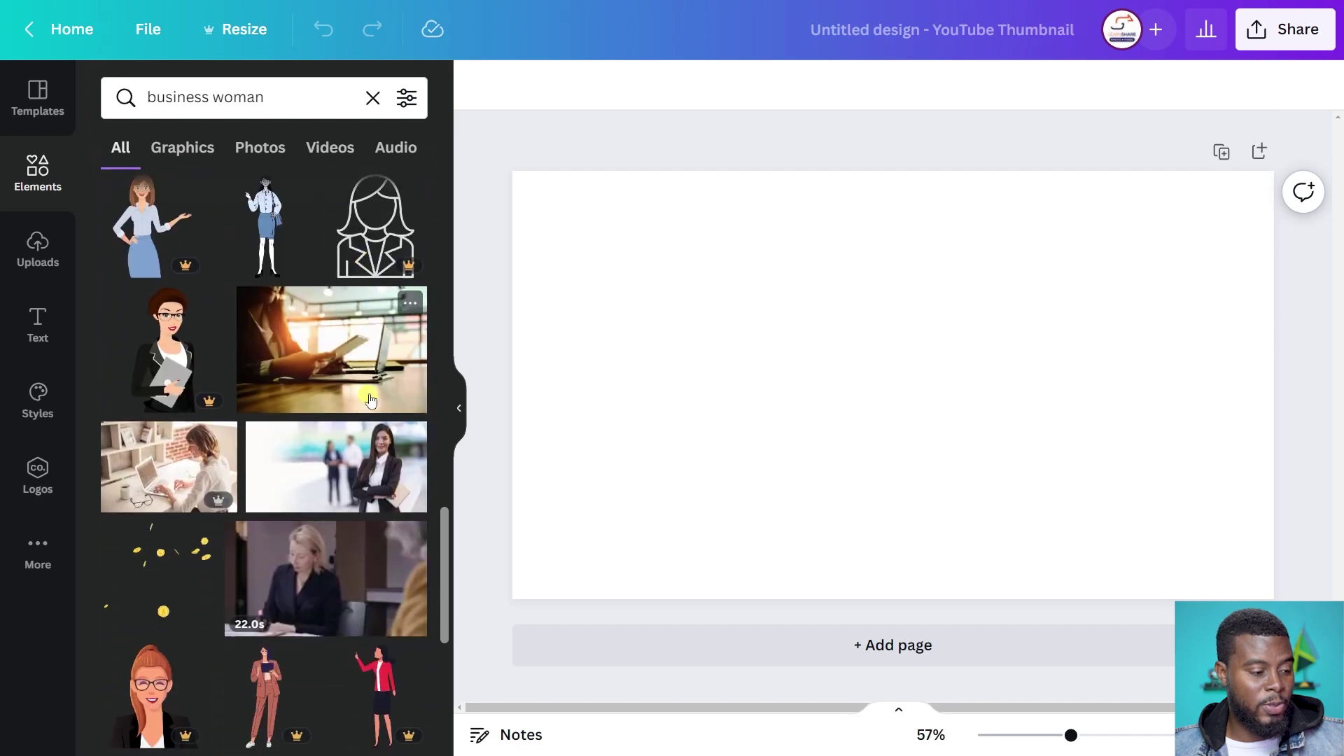
pyautogui.scroll(-10, 368, 389)
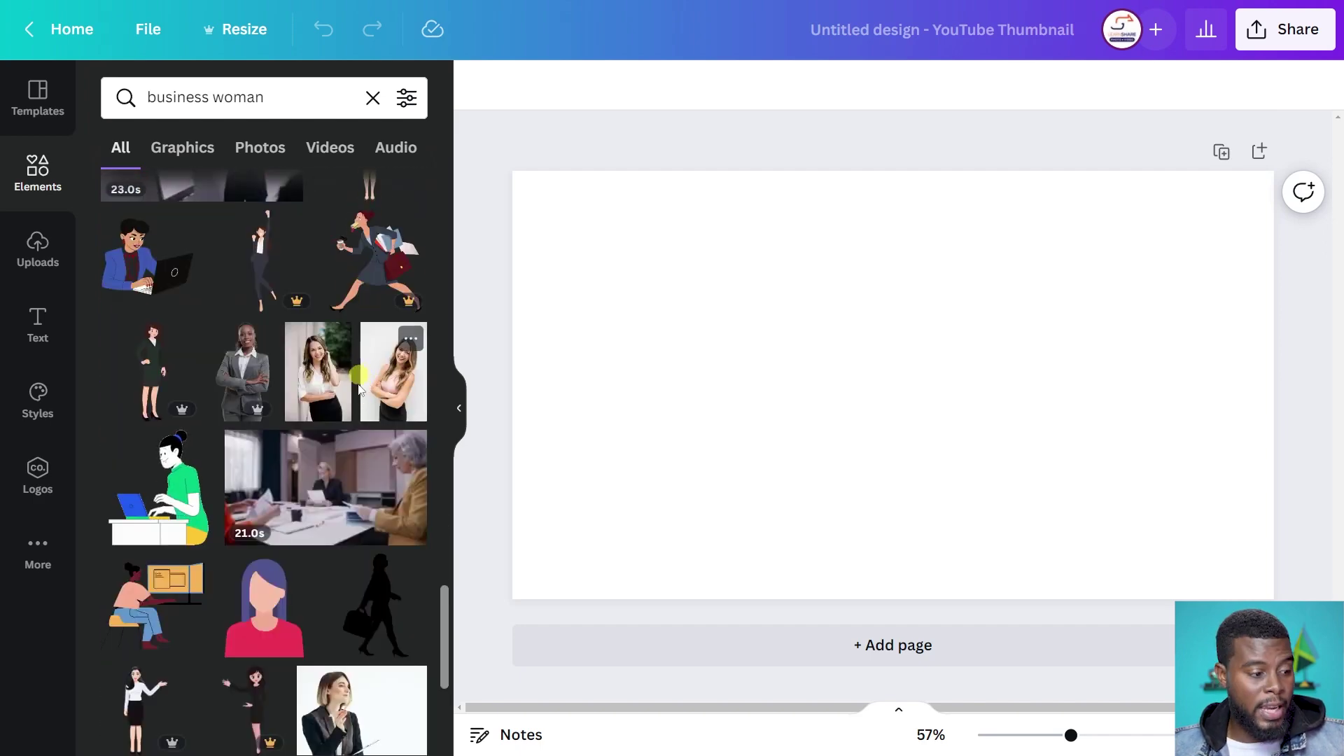
pyautogui.scroll(-2, 371, 451)
pyautogui.scroll(-2, 372, 451)
pyautogui.scroll(-2, 367, 490)
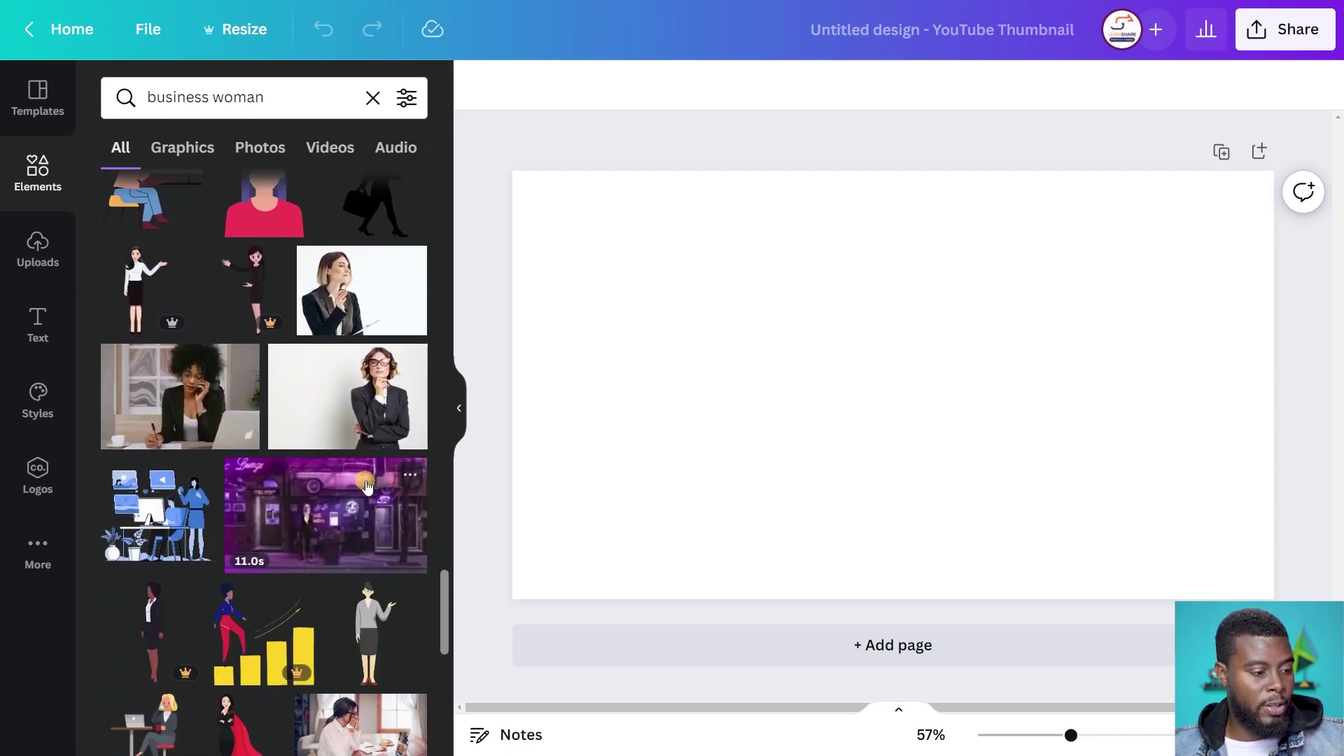
pyautogui.moveTo(338, 403); pyautogui.dragTo(529, 332)
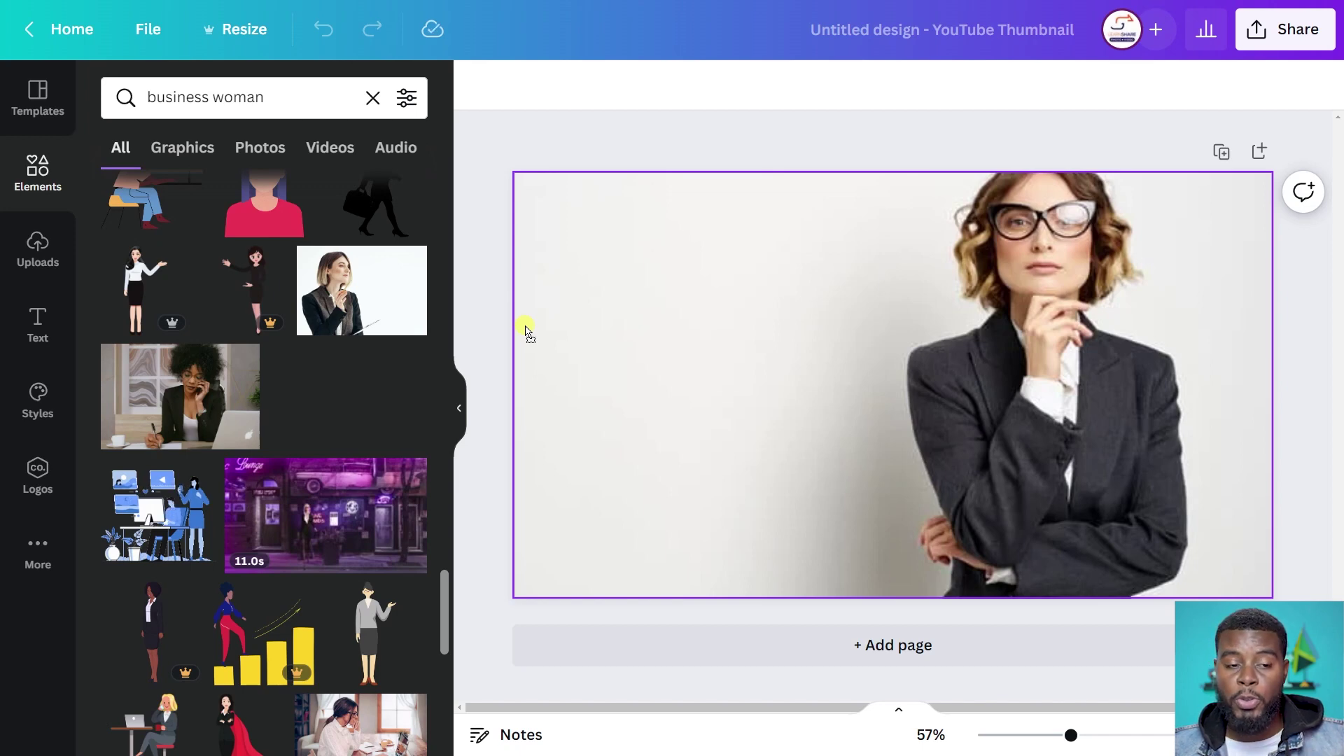
pyautogui.moveTo(526, 330); pyautogui.dragTo(698, 284)
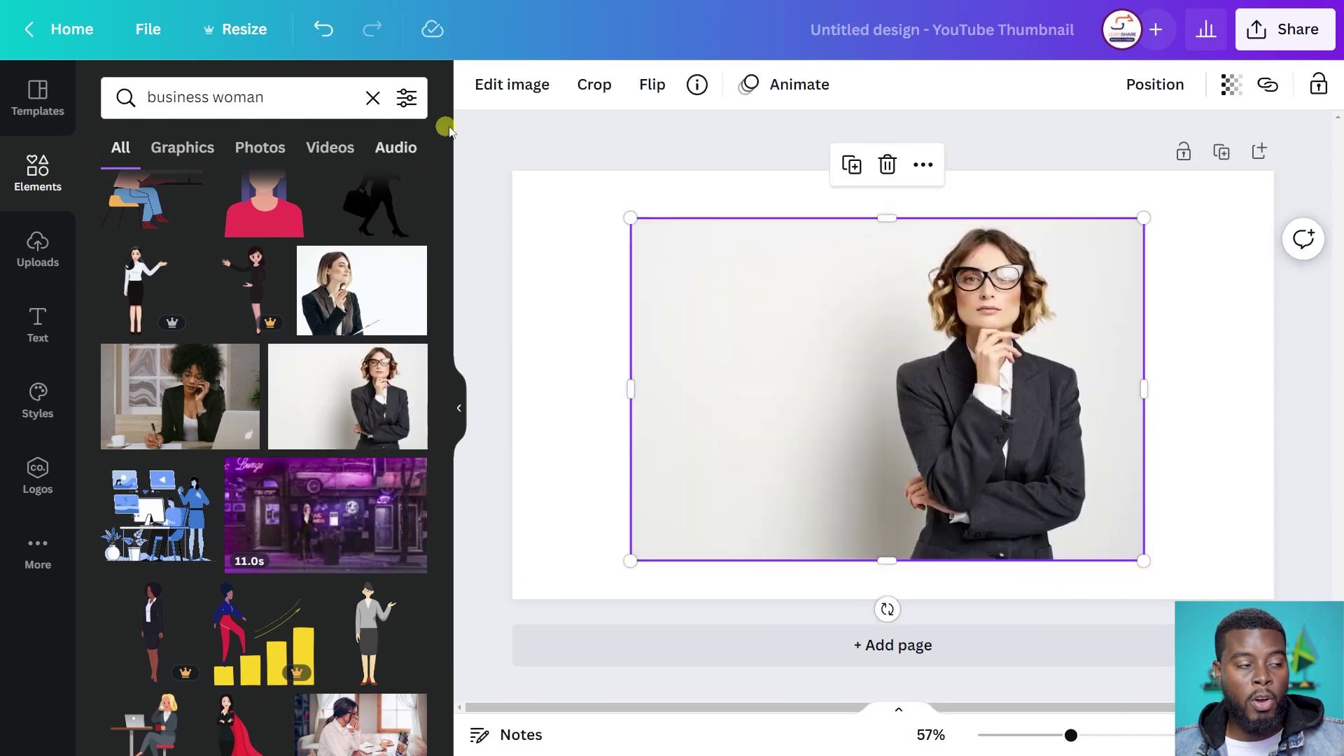
# Remove the background from the woman's photo with BG Remover and deselect the image
pyautogui.scroll(-2, 504, 182)
pyautogui.scroll(2, 506, 182)
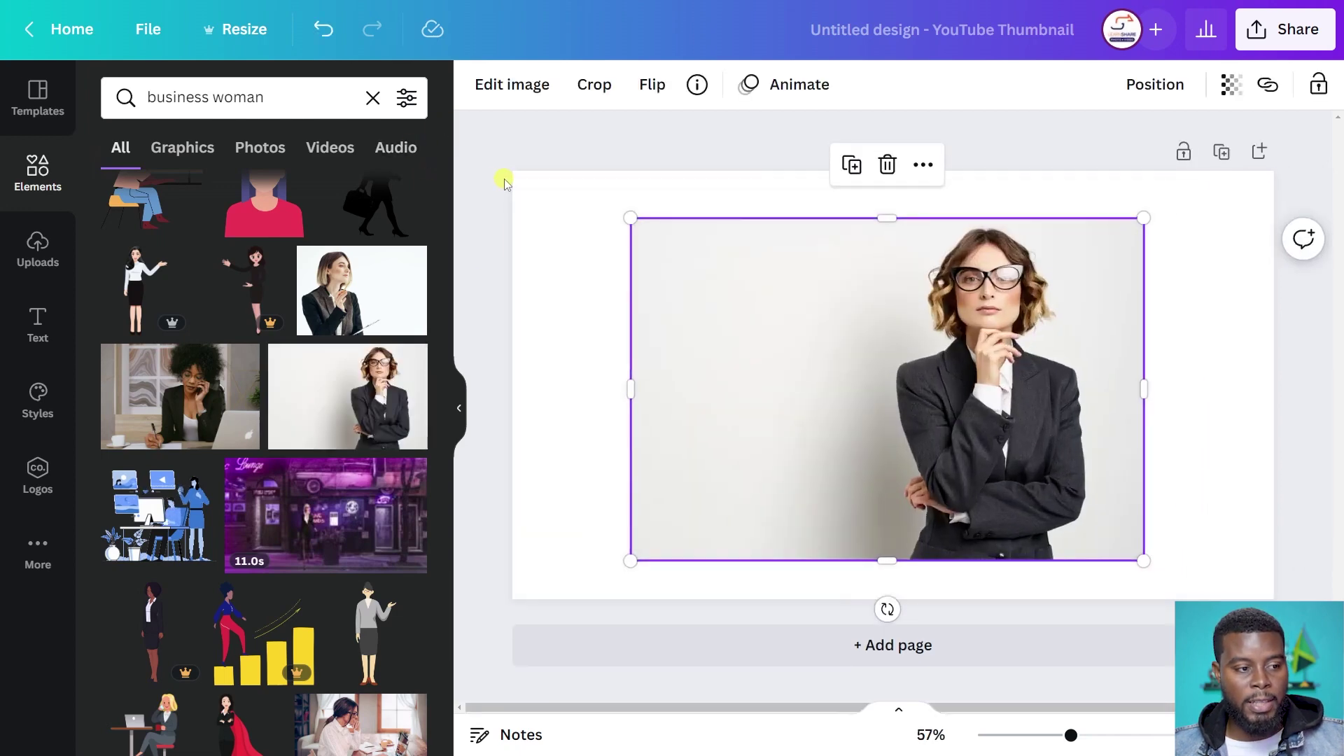
pyautogui.hotkey('ctrl', '-')
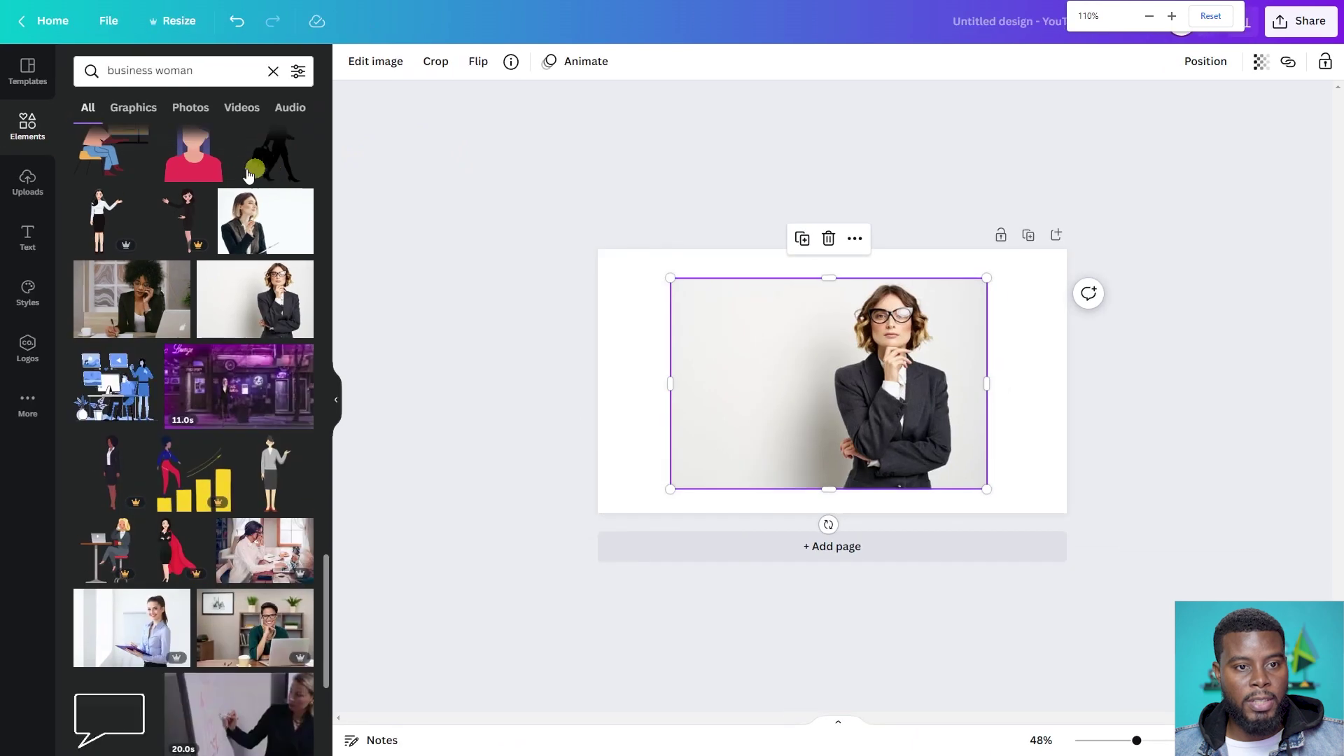
pyautogui.press('alt')
pyautogui.scroll(4, 560, 437)
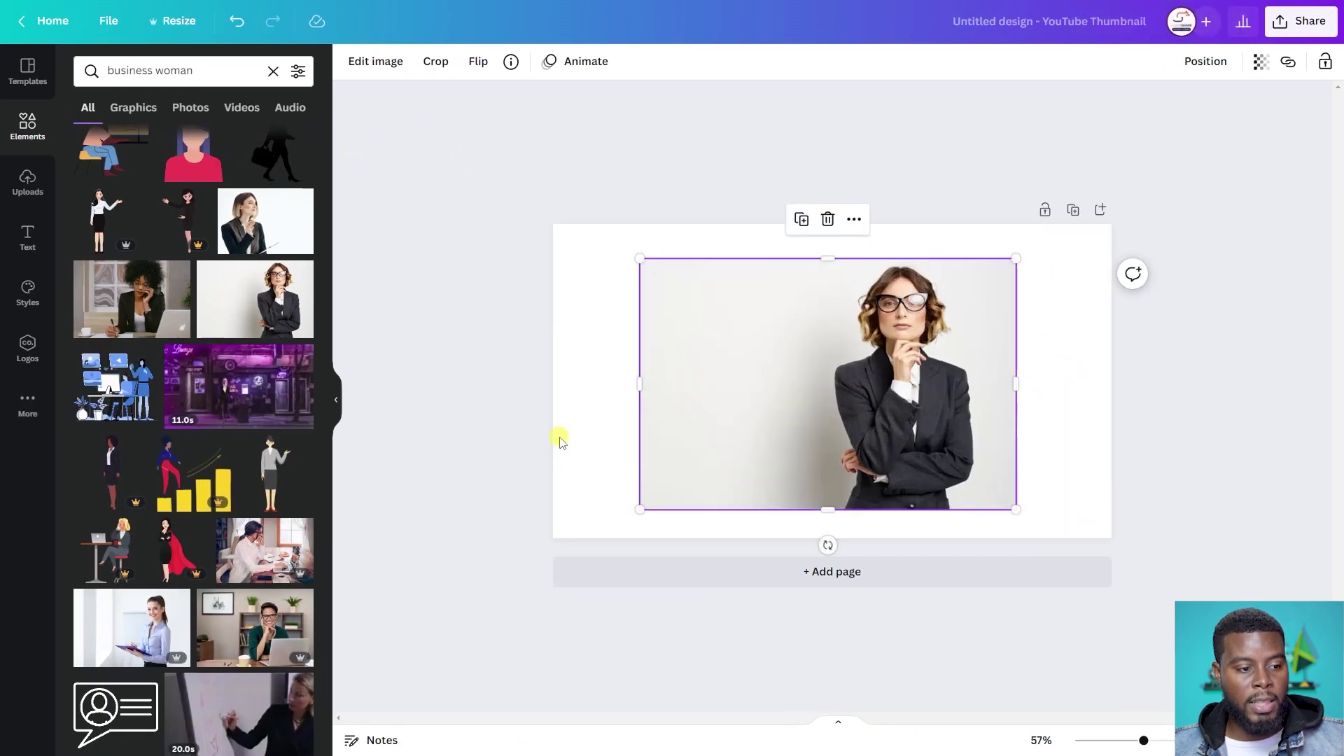
pyautogui.scroll(1, 460, 420)
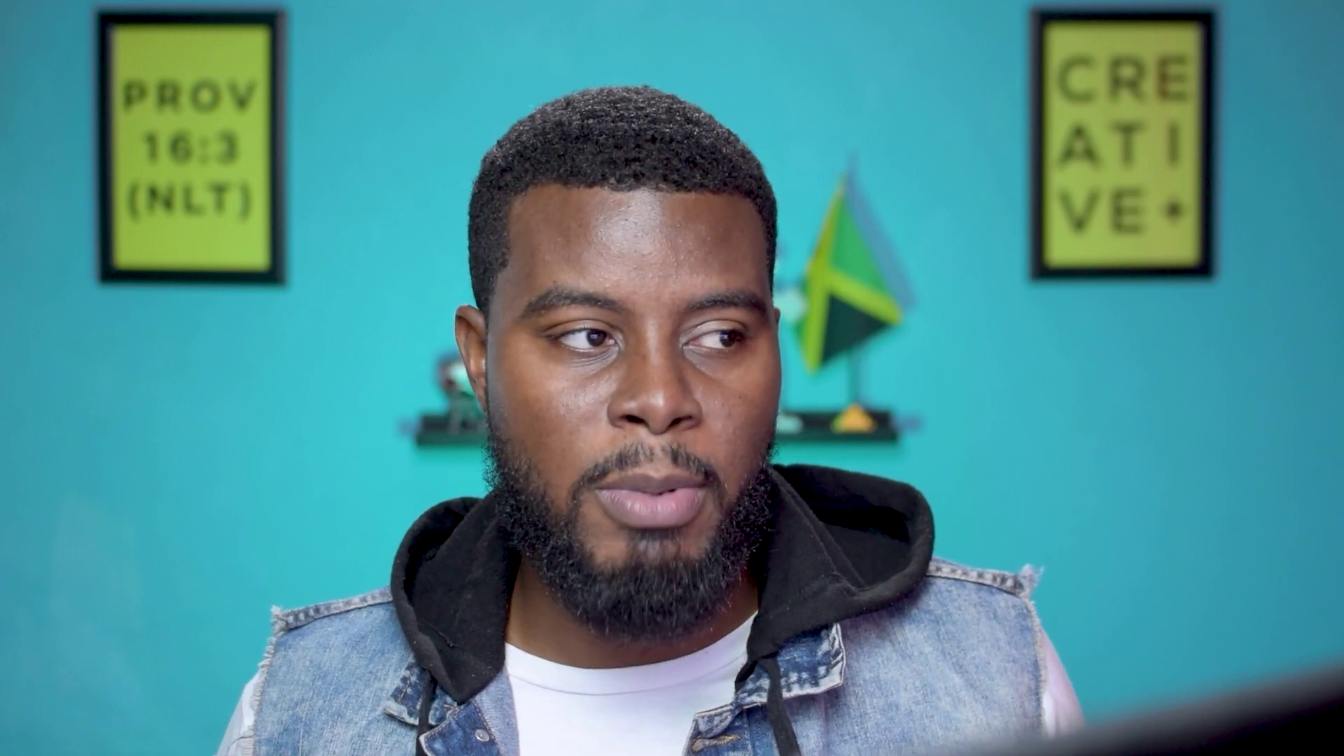
pyautogui.click(382, 61)
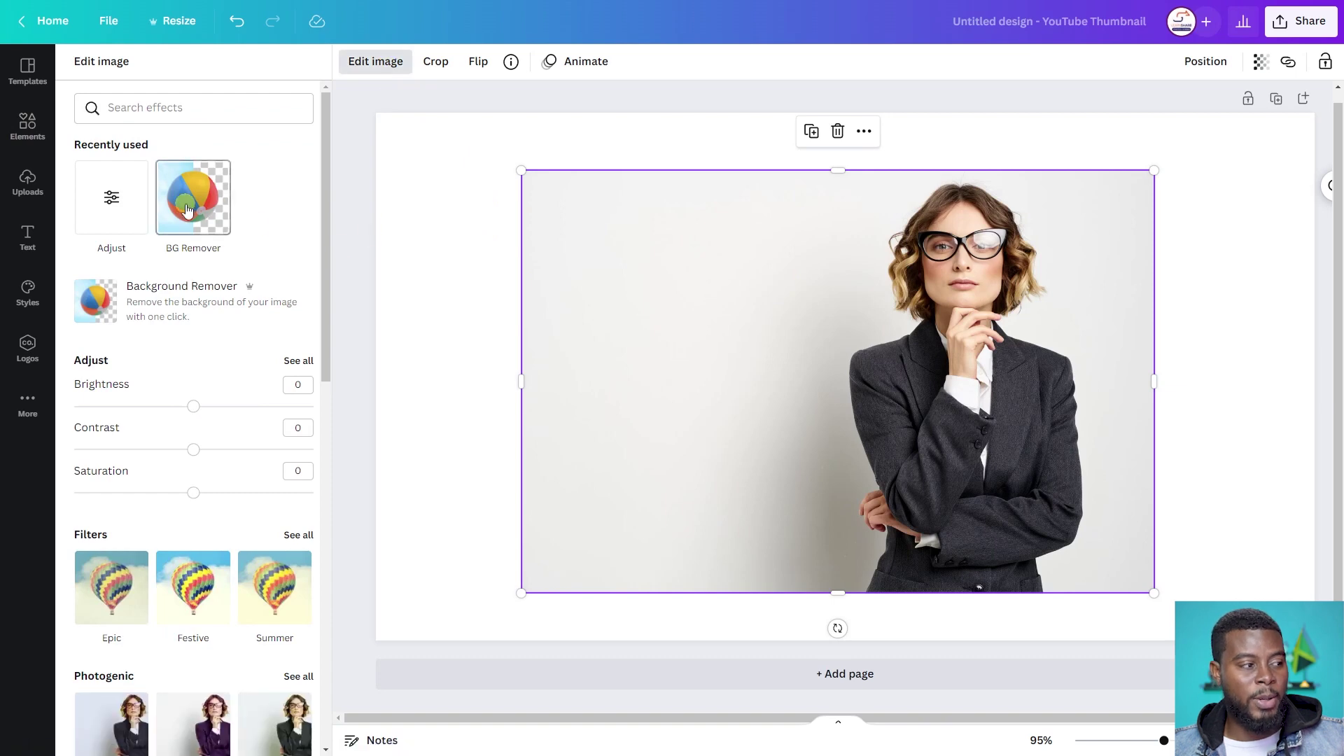
pyautogui.click(187, 209)
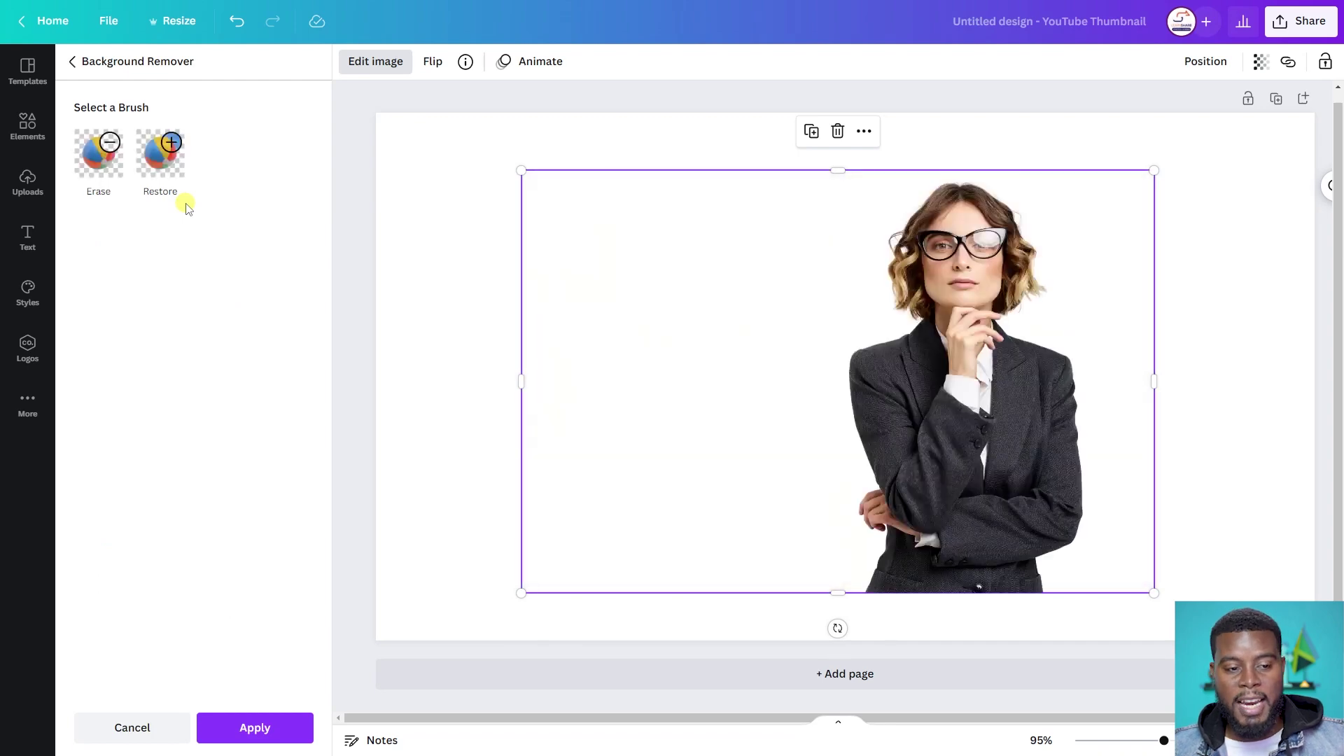
pyautogui.click(429, 258)
pyautogui.click(504, 234)
pyautogui.click(849, 324)
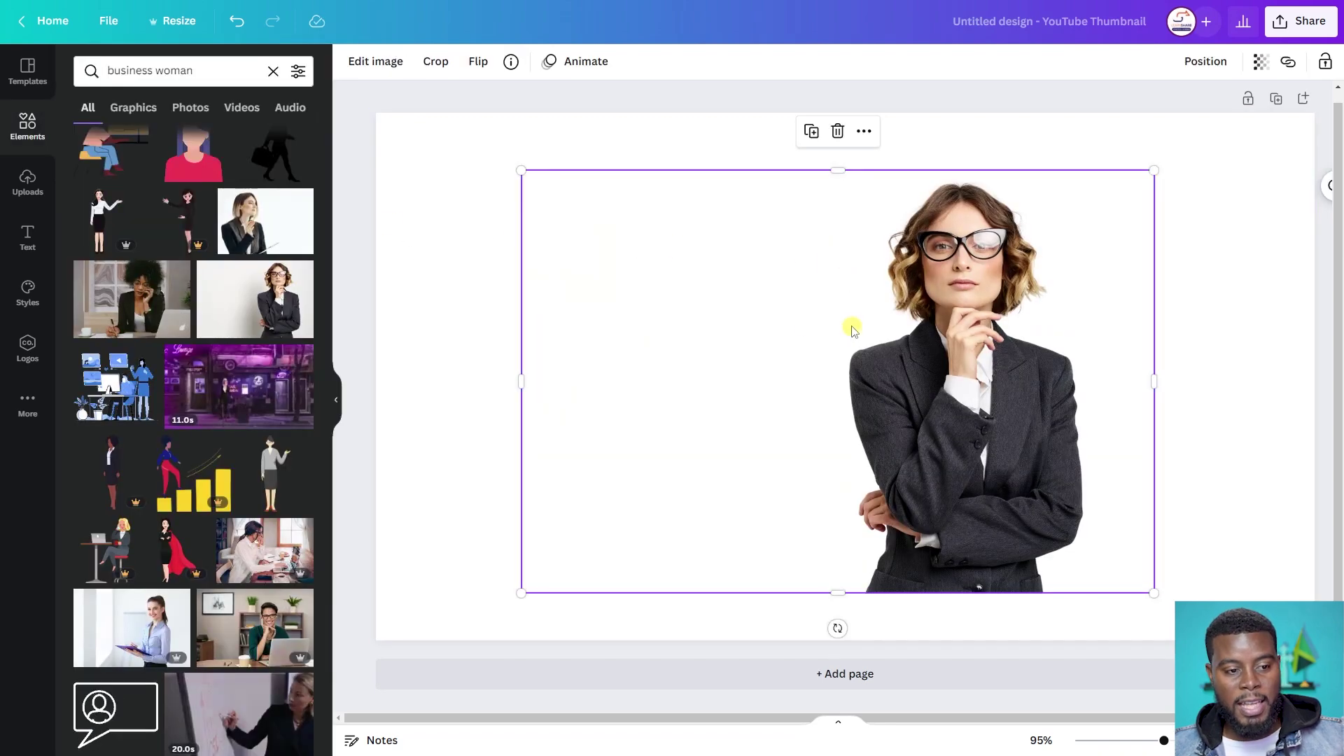
pyautogui.click(447, 239)
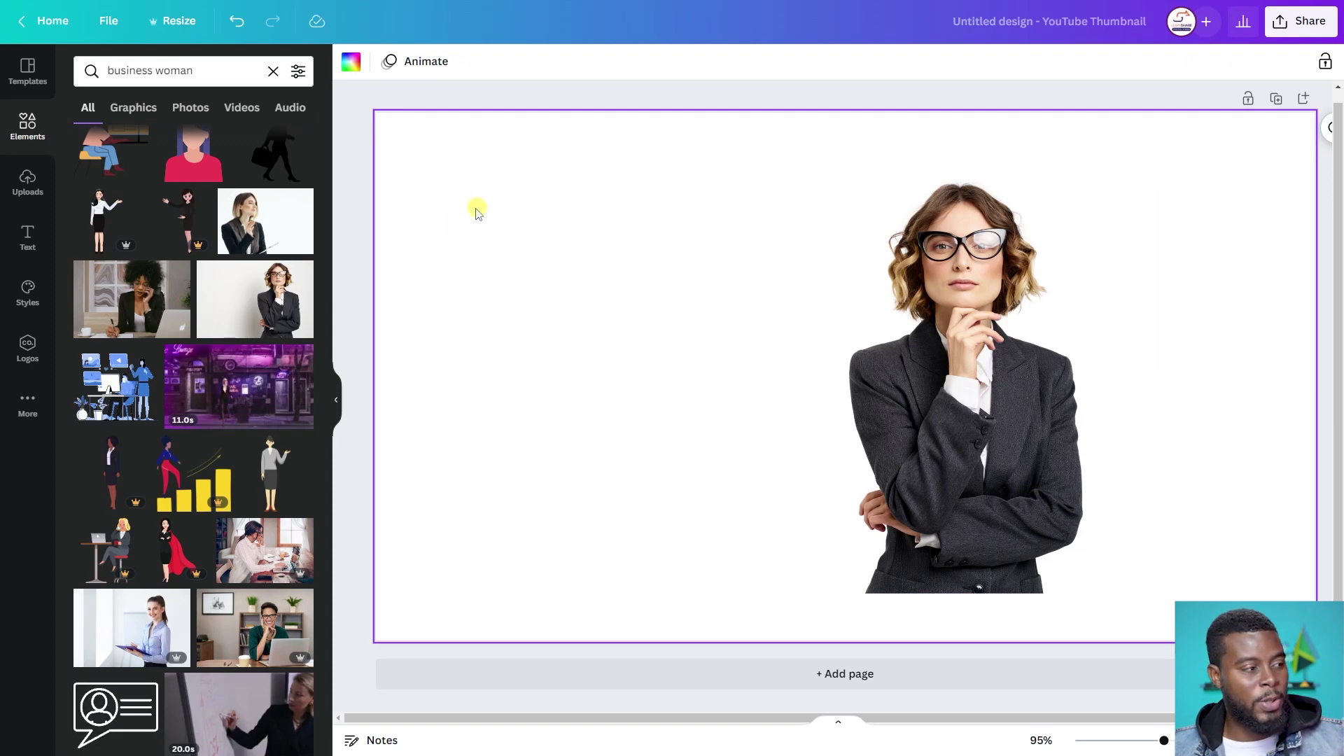
# Add a heading text box and move it into the empty area beside the woman, level with her face
pyautogui.click(27, 250)
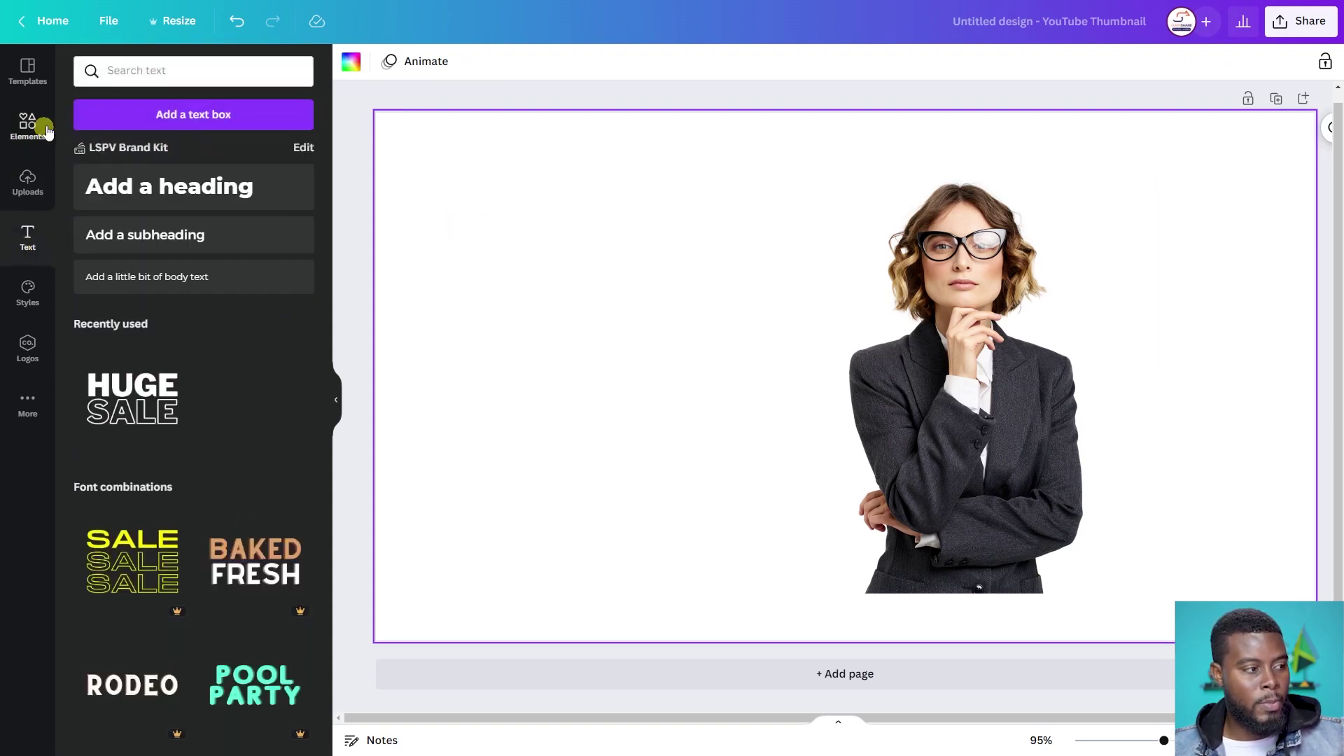
pyautogui.click(202, 198)
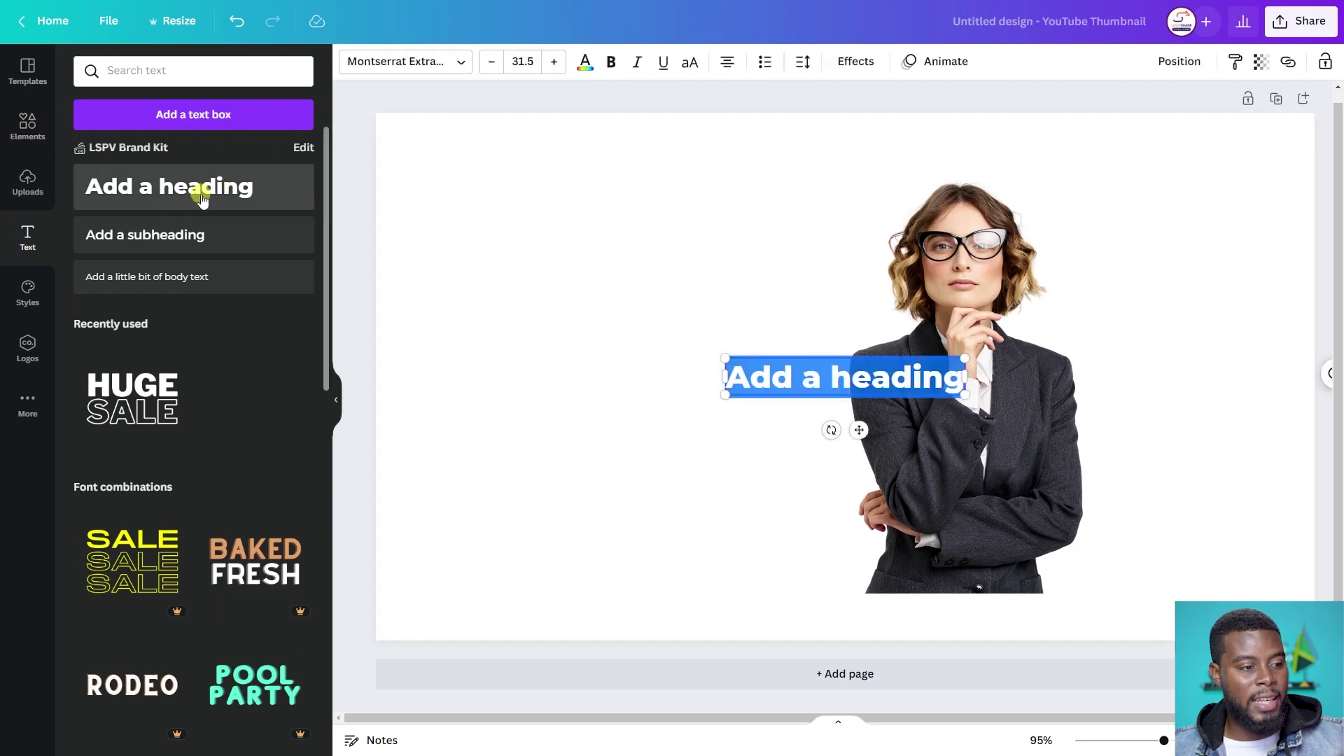
pyautogui.click(640, 275)
pyautogui.moveTo(798, 385); pyautogui.dragTo(524, 283)
# Replace the heading text with the three lines "LEARN", "CANVA" and "FOR BEGINNER"
pyautogui.doubleClick(640, 282)
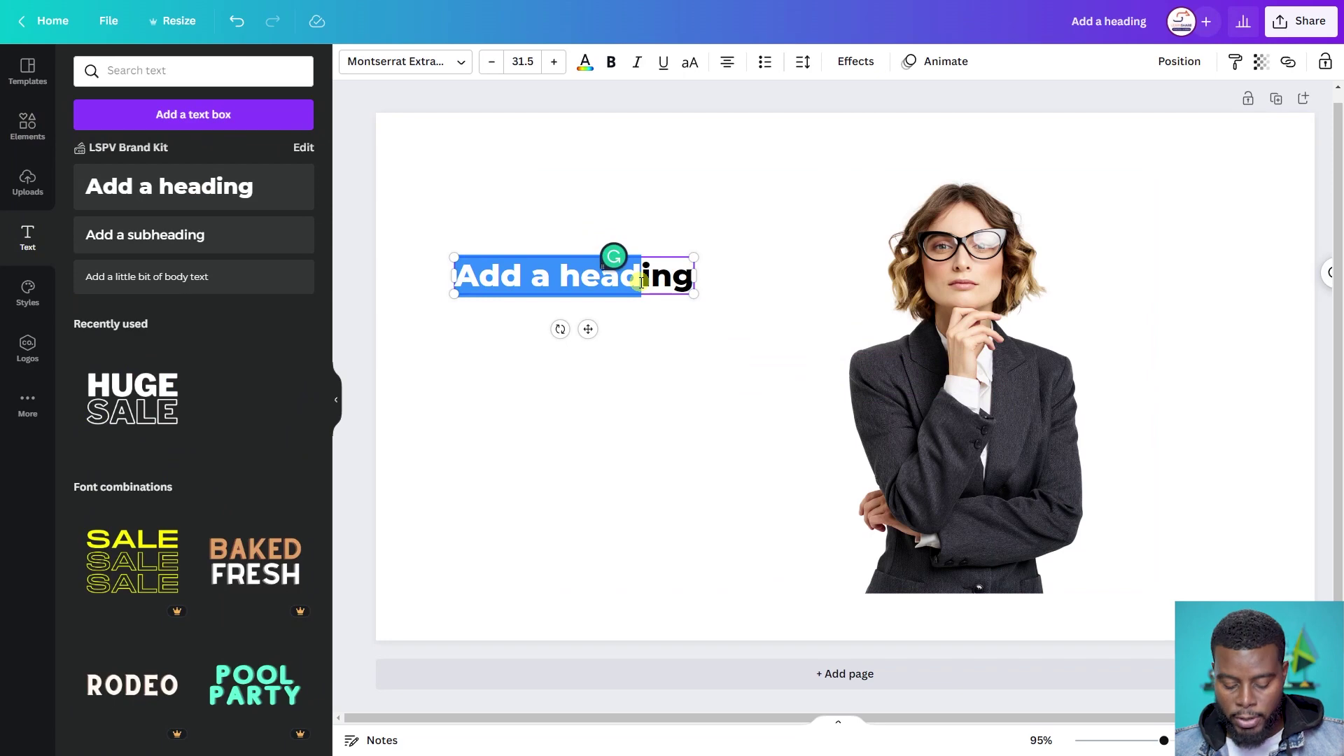
pyautogui.hotkey('ctrl', 'a')
pyautogui.write('CANVA')
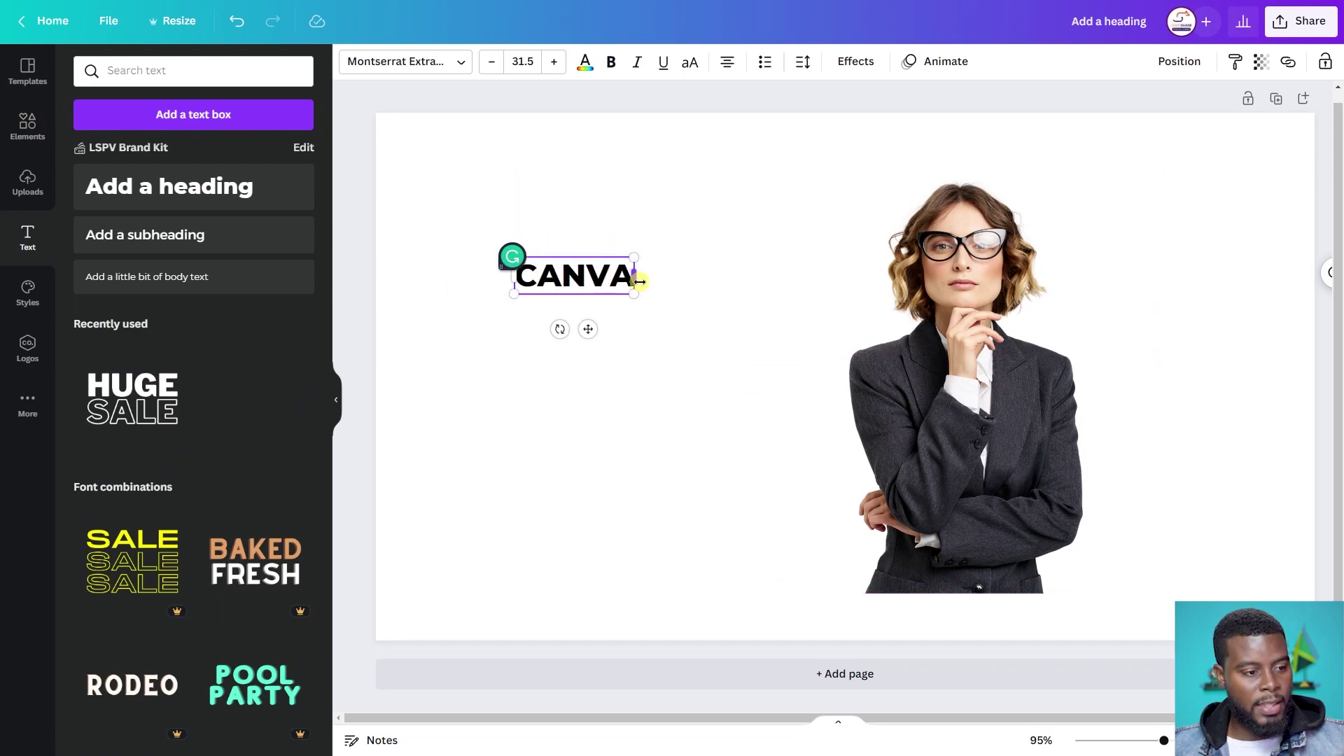
pyautogui.press('Return')
pyautogui.write('FOR BEINNER')
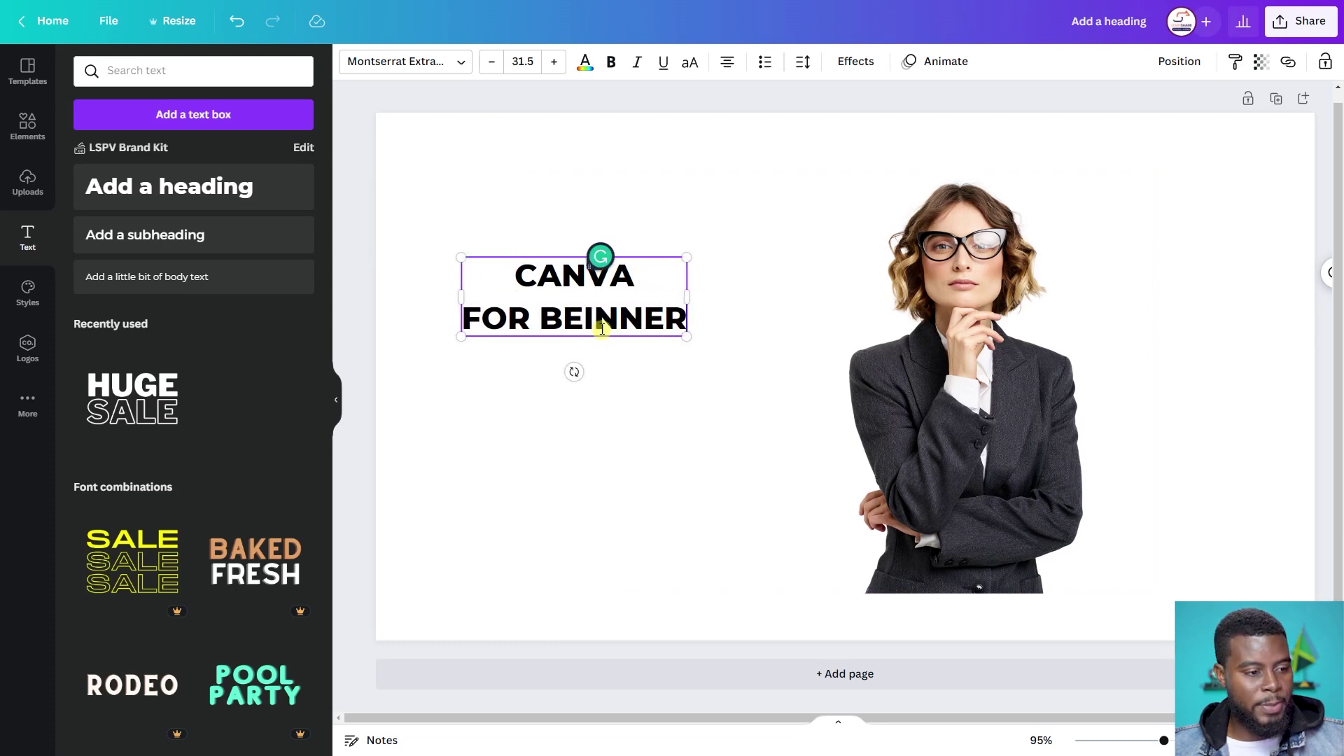
pyautogui.write('G')
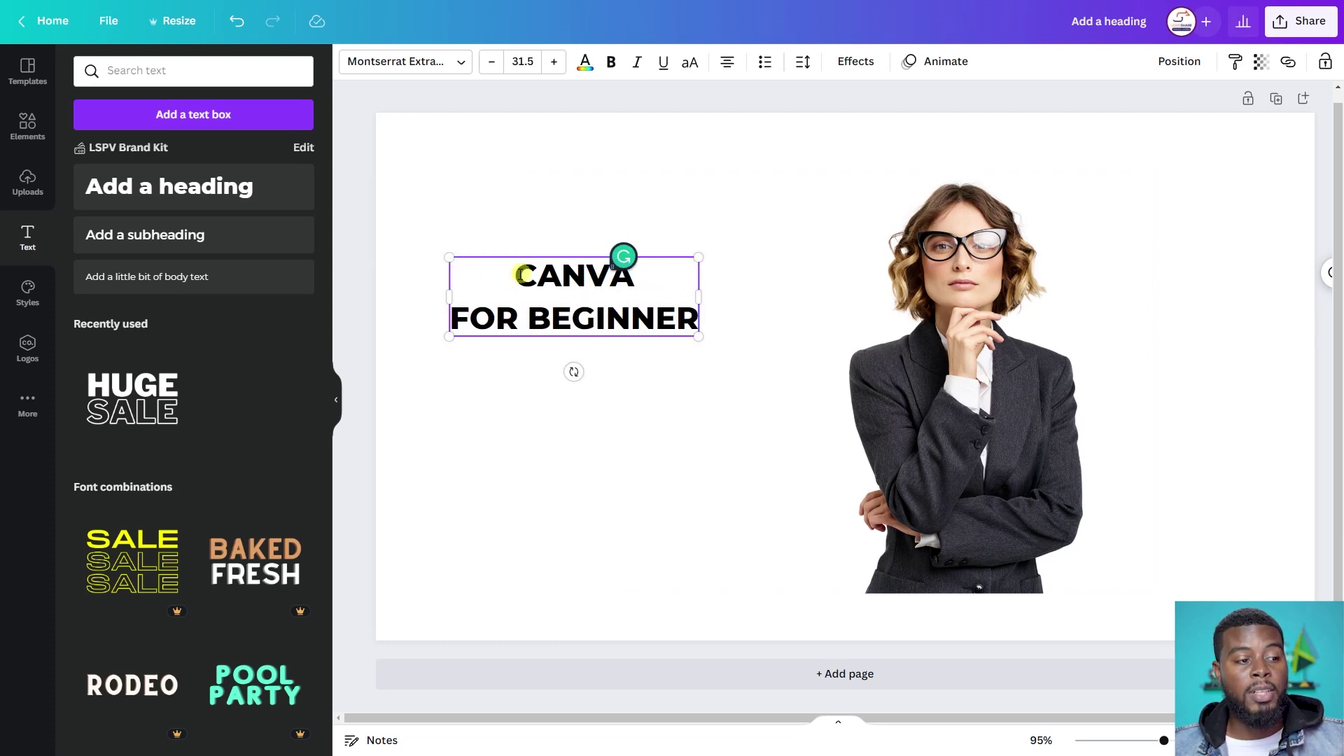
pyautogui.write('LEARN')
pyautogui.press('Return')
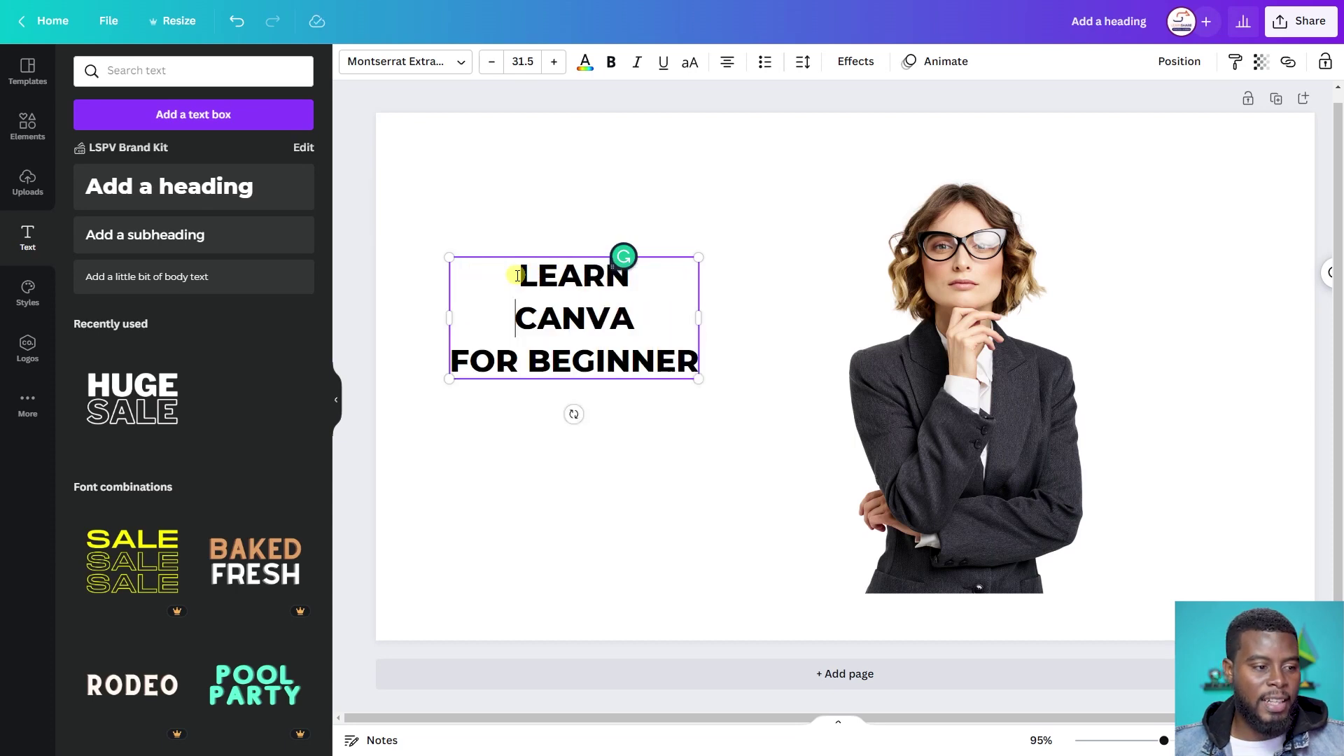
# Delete the "FOR BEGINNER" line from the heading and finish editing the text
pyautogui.moveTo(454, 361); pyautogui.dragTo(733, 376)
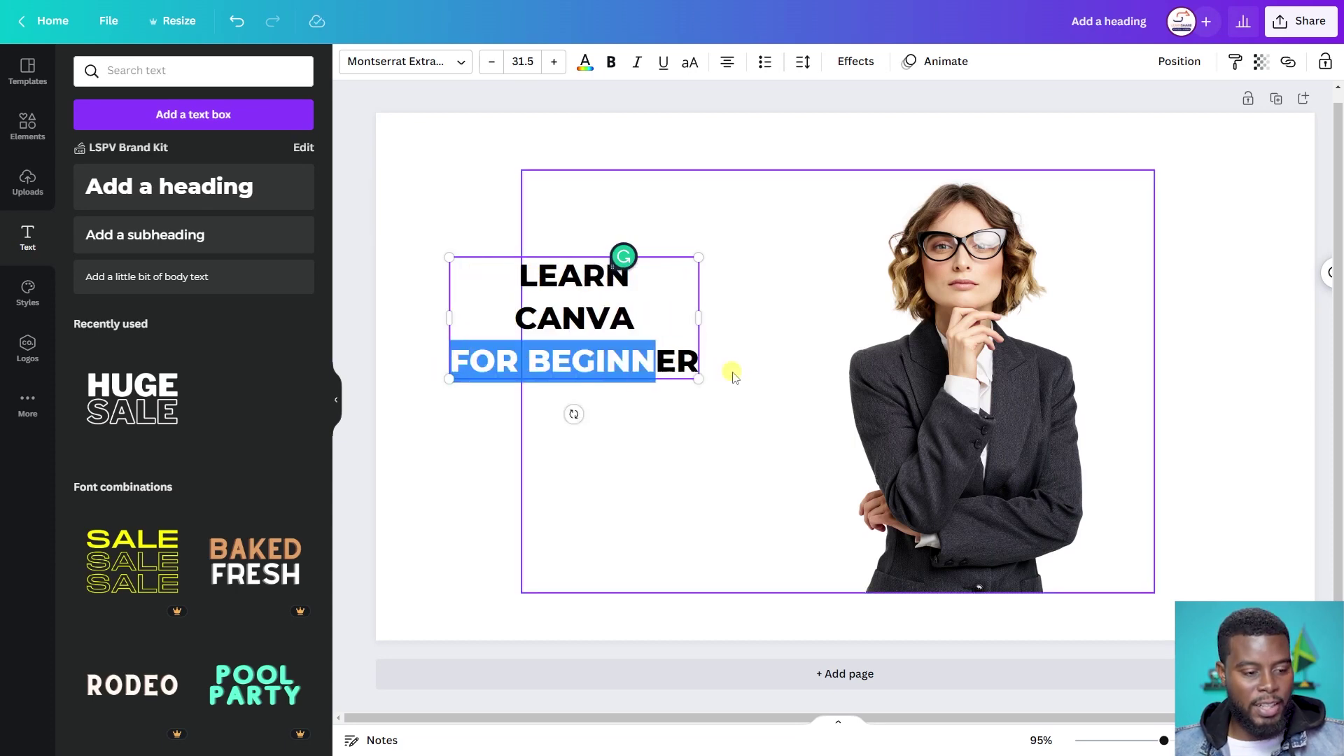
pyautogui.press('BackSpace')
pyautogui.press('BackSpace')
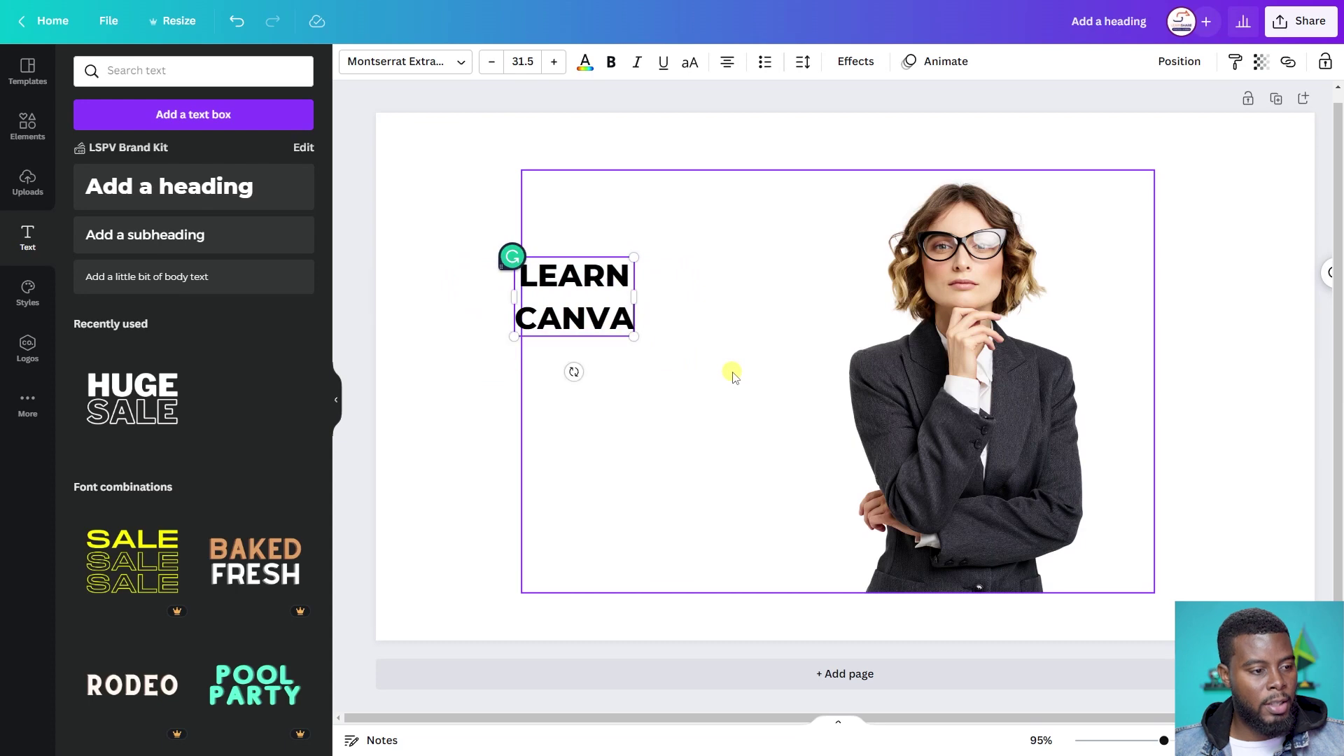
pyautogui.press('Escape')
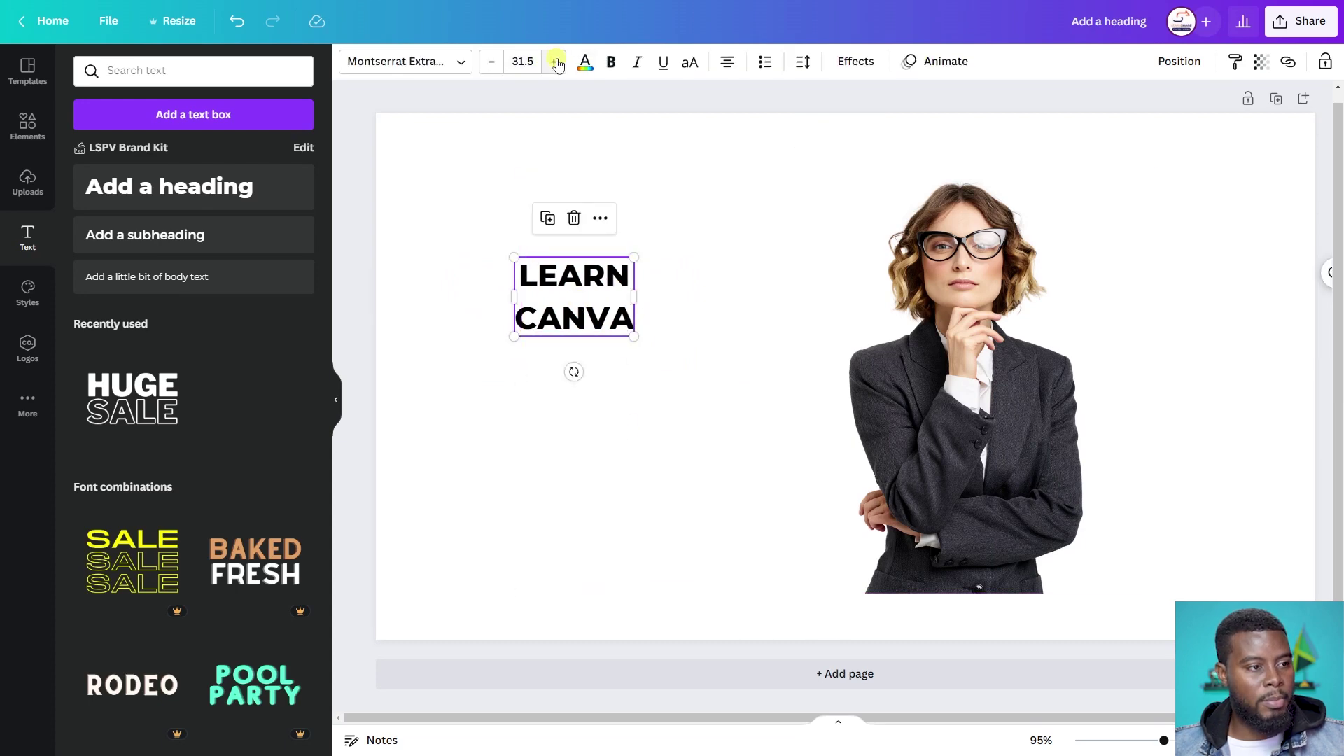
# Set the "LEARN CANVA" heading's font size to 75 and deselect the text
pyautogui.click(527, 63)
pyautogui.write('72')
pyautogui.press('Return')
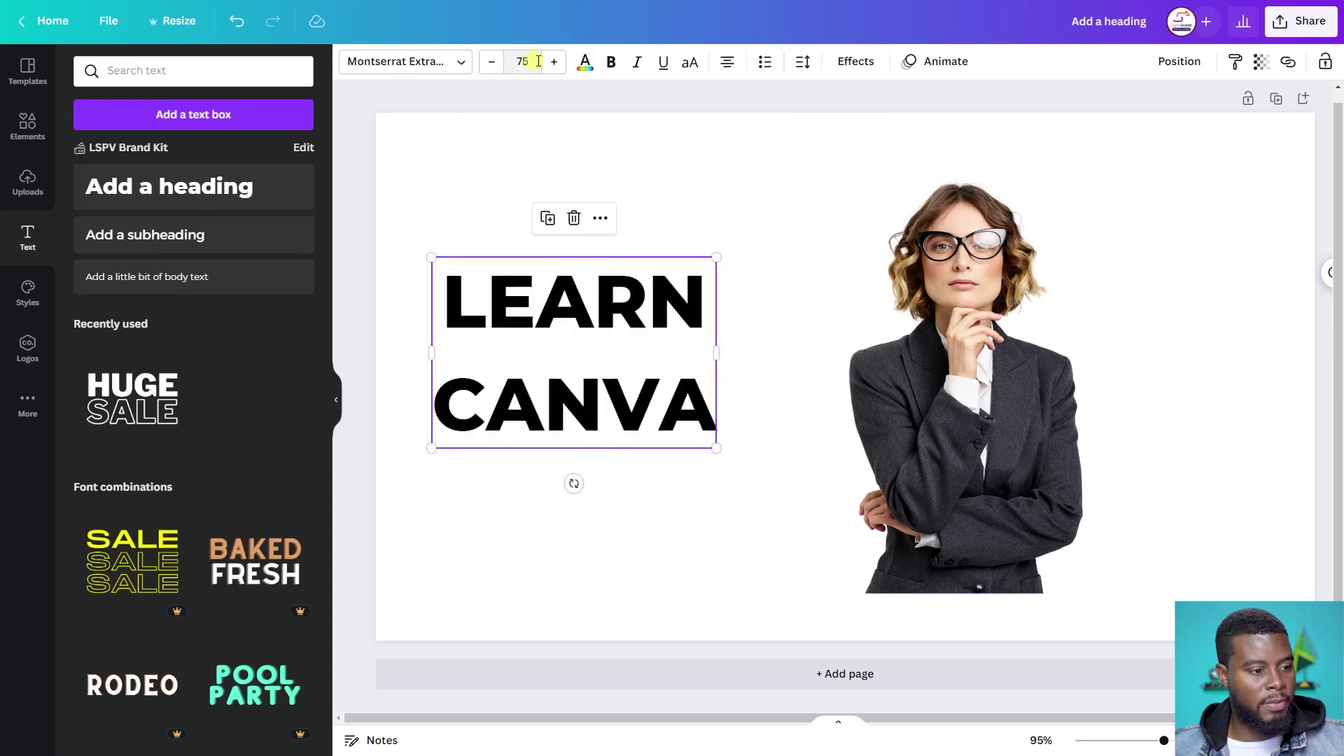
pyautogui.click(684, 210)
pyautogui.click(489, 234)
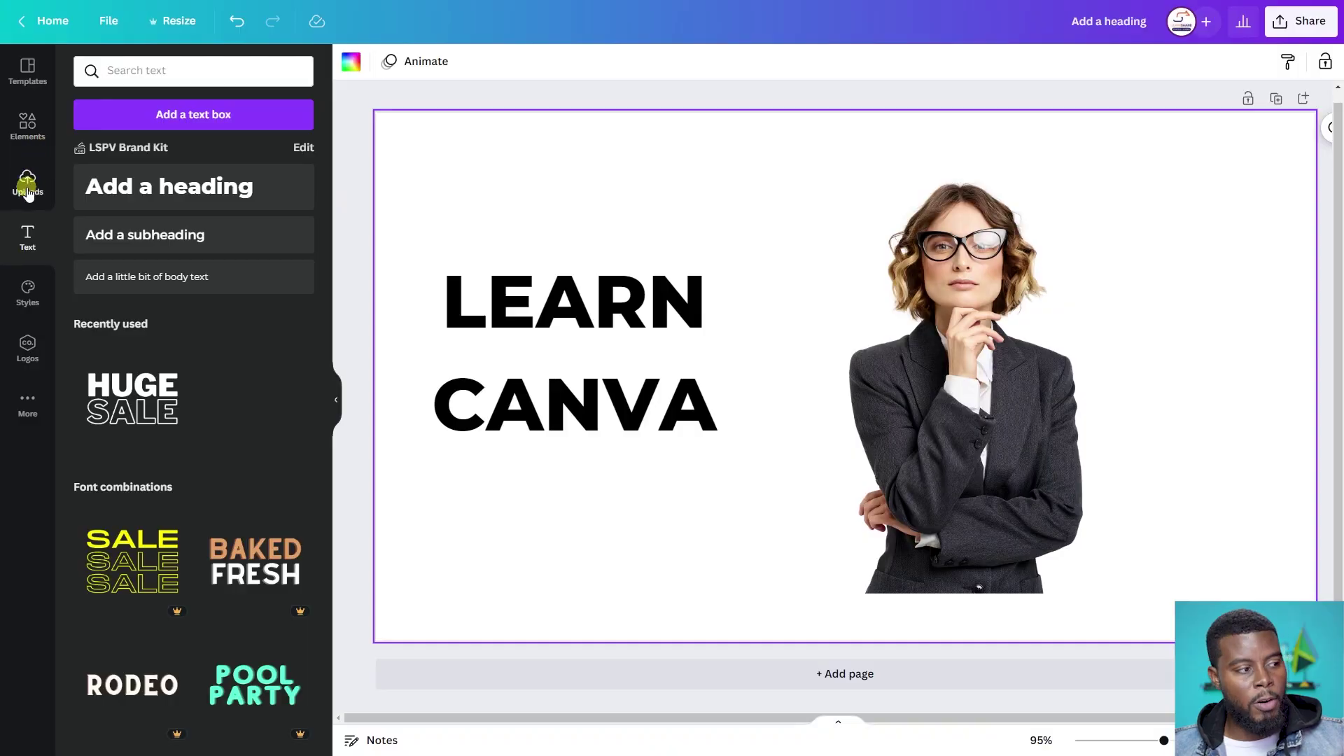
# Upload the "canva circle logo" image file and add the previously uploaded Canva wordmark logo to the page
pyautogui.click(28, 186)
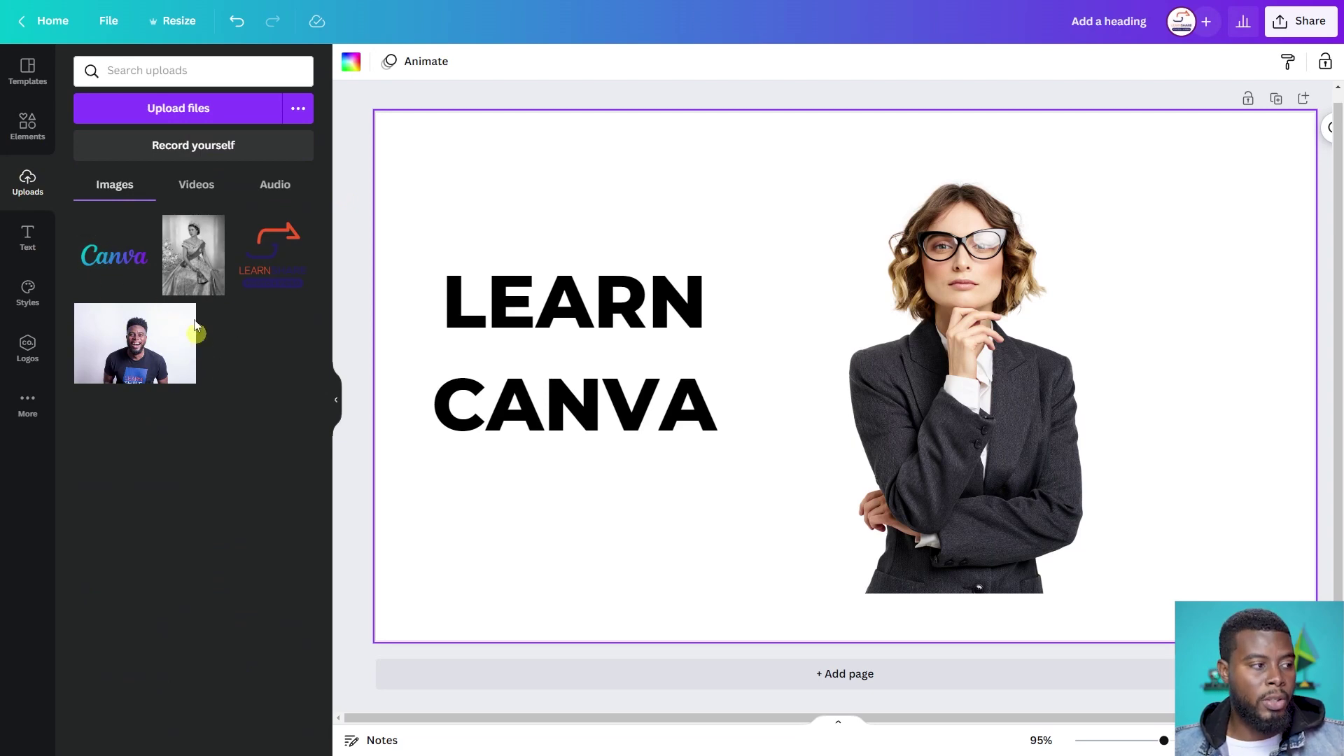
pyautogui.click(198, 110)
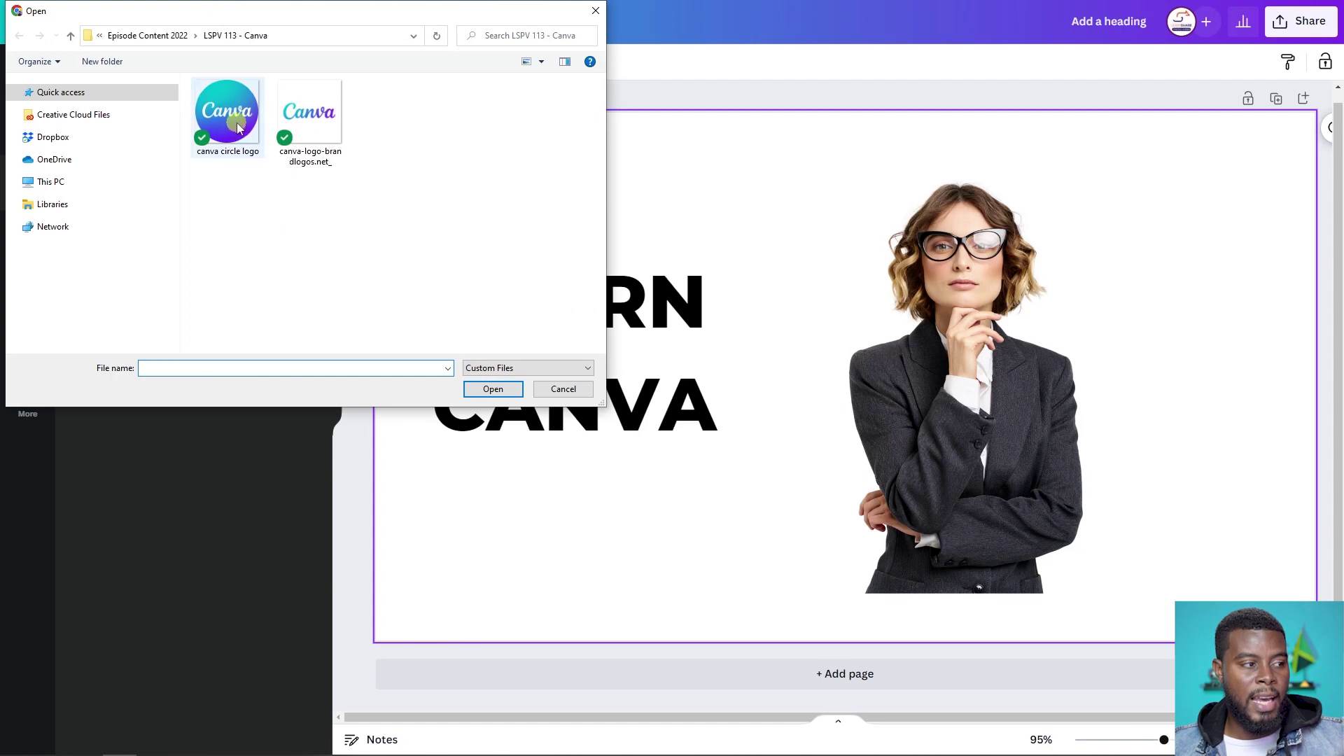
pyautogui.doubleClick(238, 126)
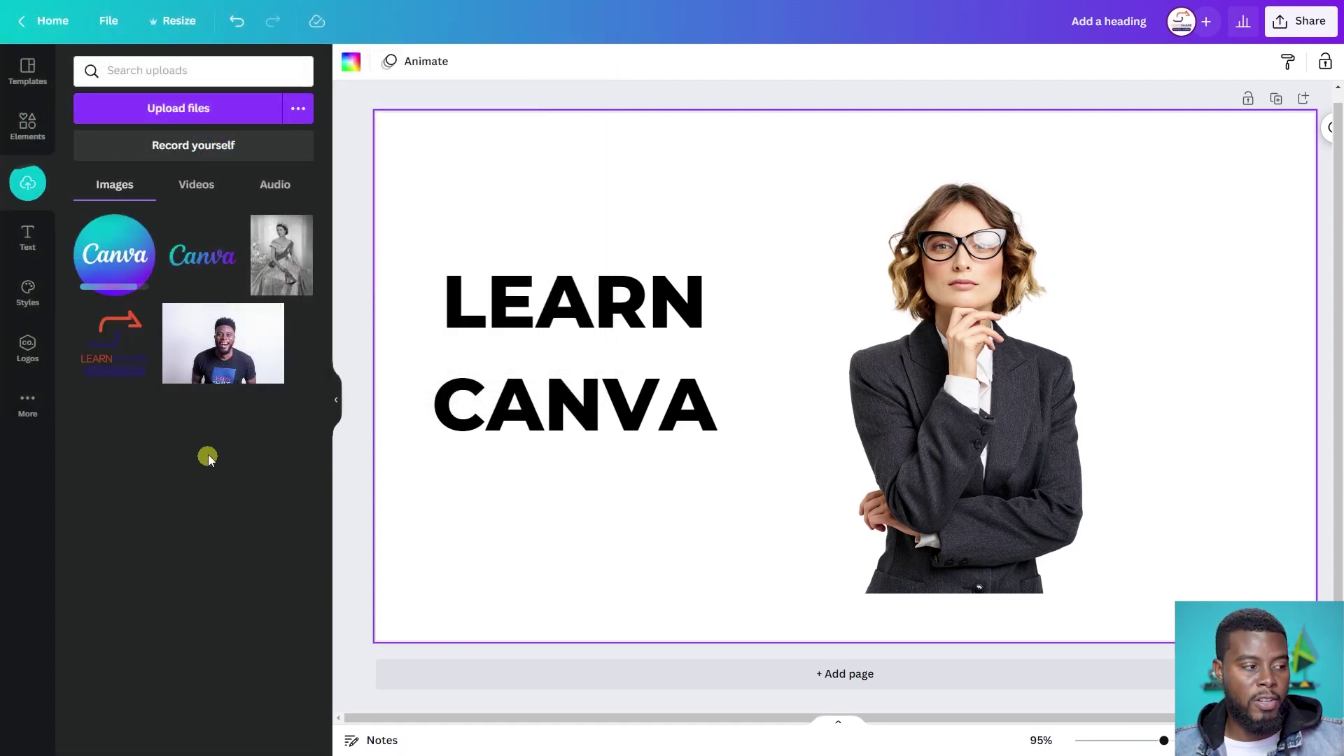
pyautogui.click(205, 259)
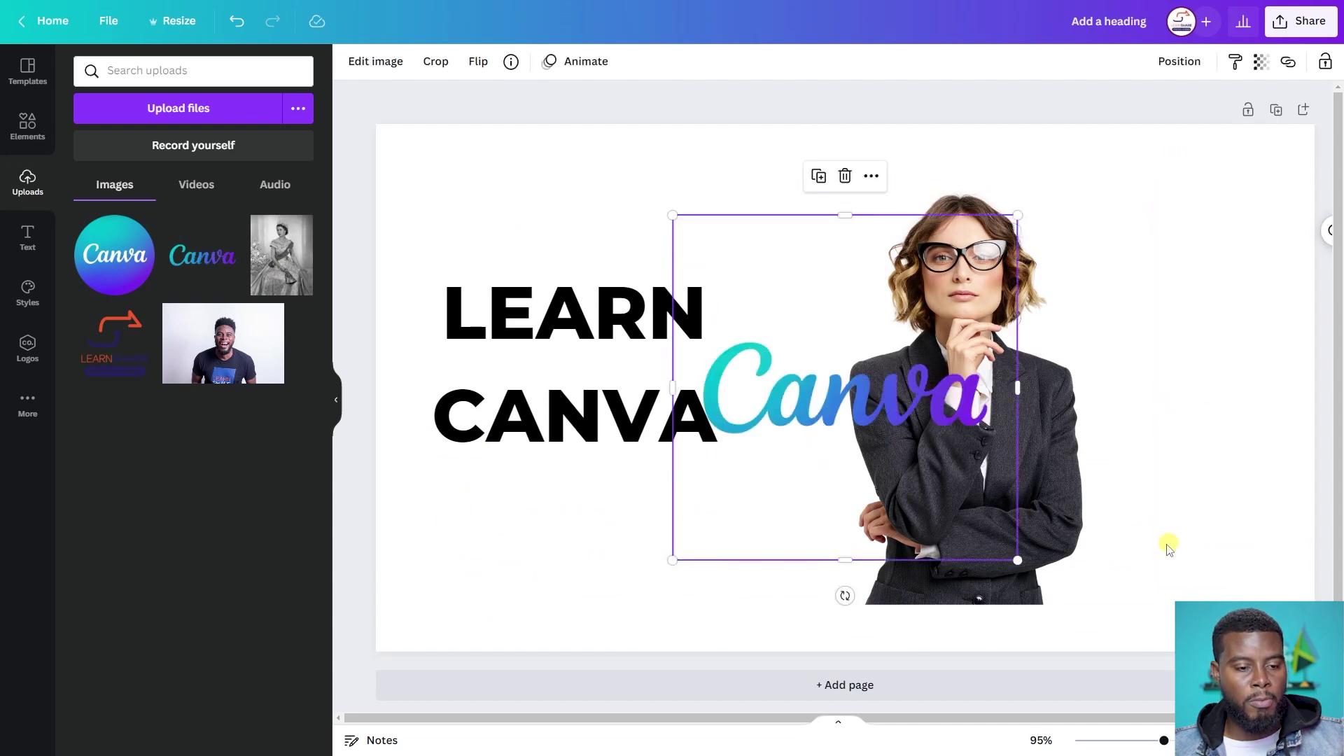
# Crop the empty areas on both sides of the woman's photo so the frame fits closely around her figure
pyautogui.click(1120, 428)
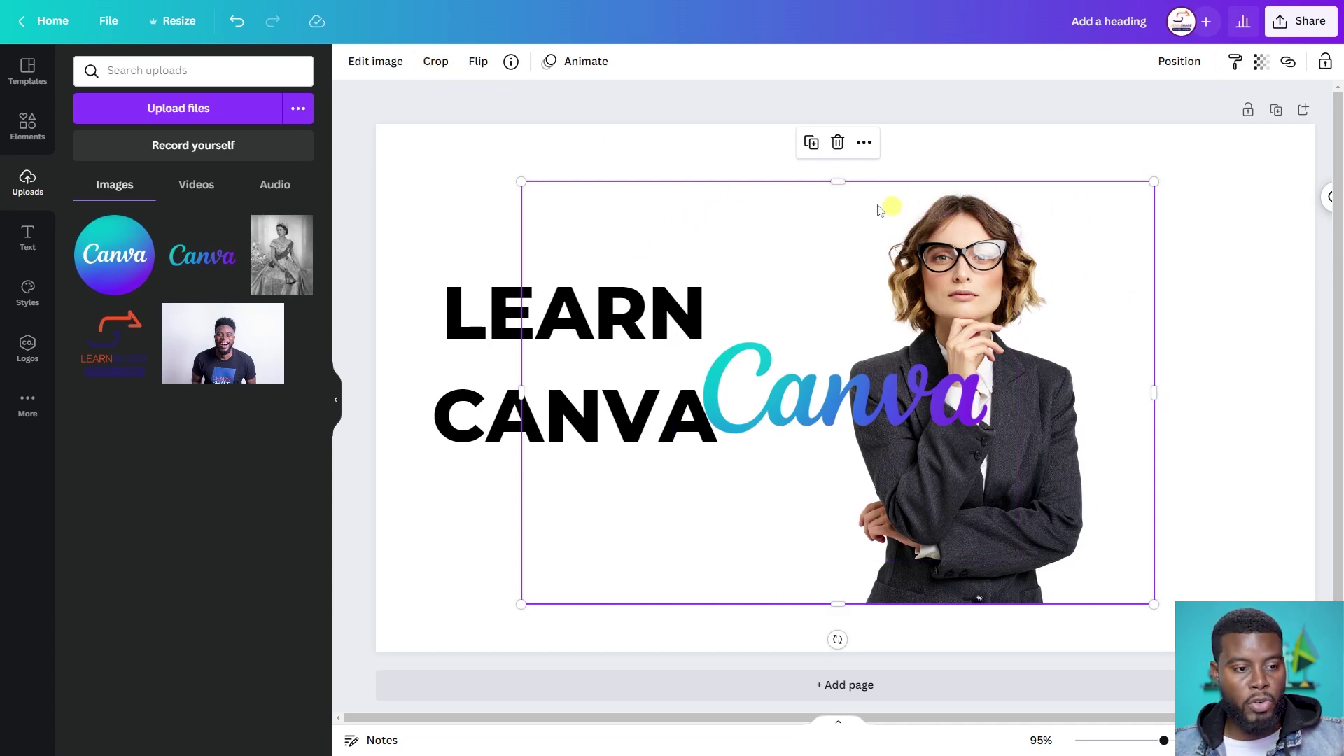
pyautogui.click(437, 64)
pyautogui.moveTo(522, 183); pyautogui.dragTo(847, 167)
pyautogui.moveTo(1151, 180); pyautogui.dragTo(1086, 175)
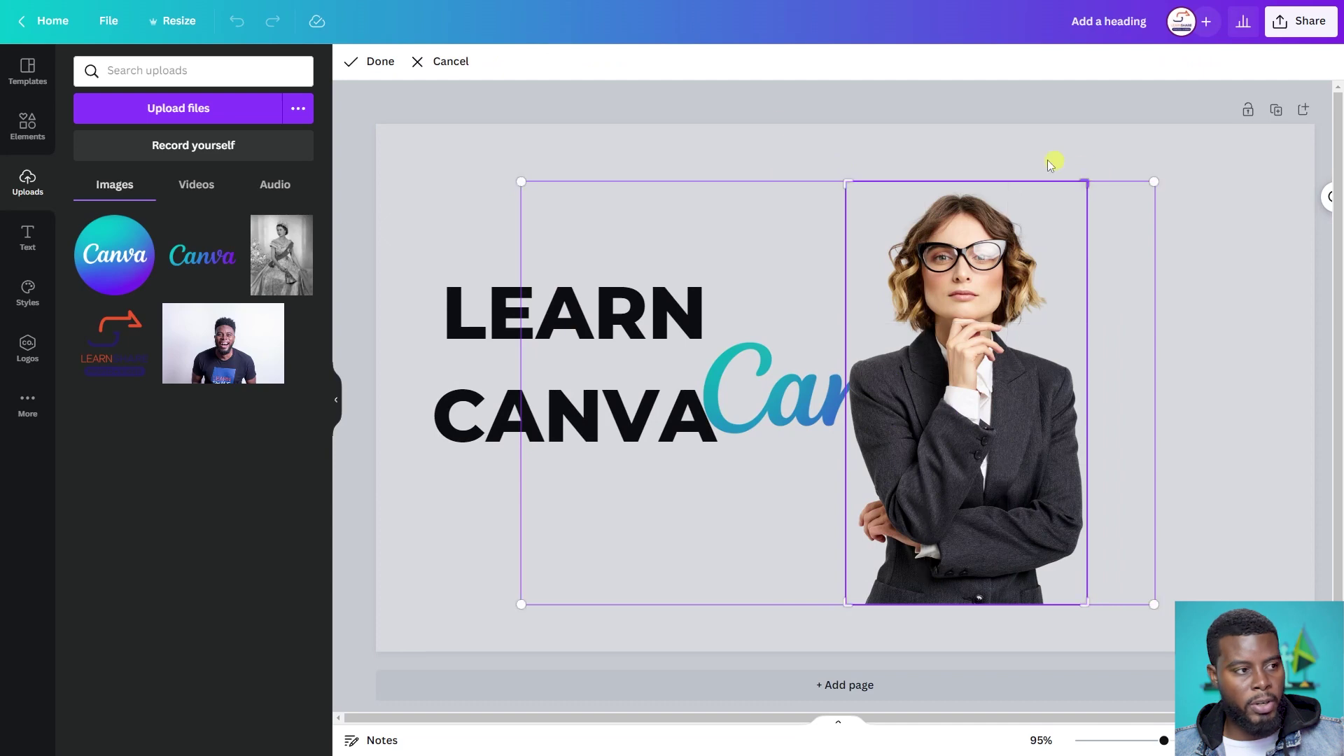
pyautogui.click(368, 62)
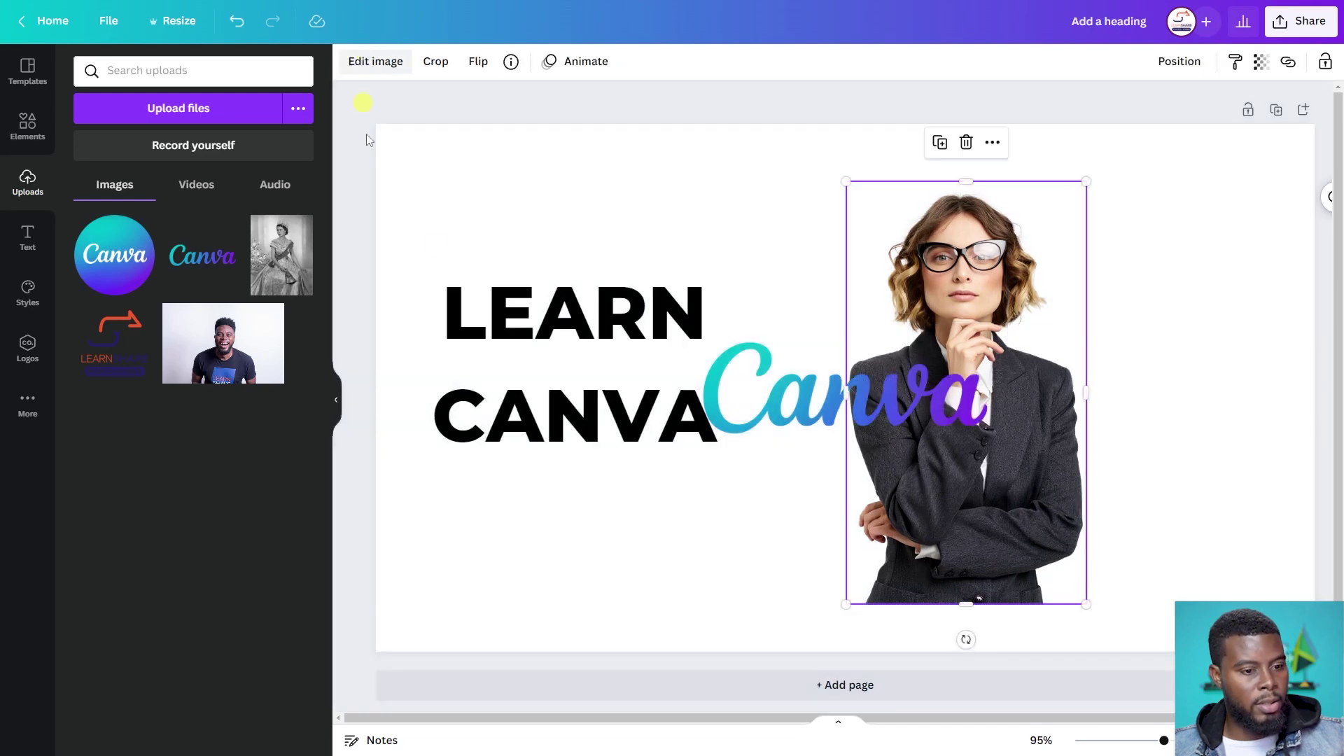
# Crop the blank space above and below the Canva wordmark logo and move the logo above the heading
pyautogui.click(714, 219)
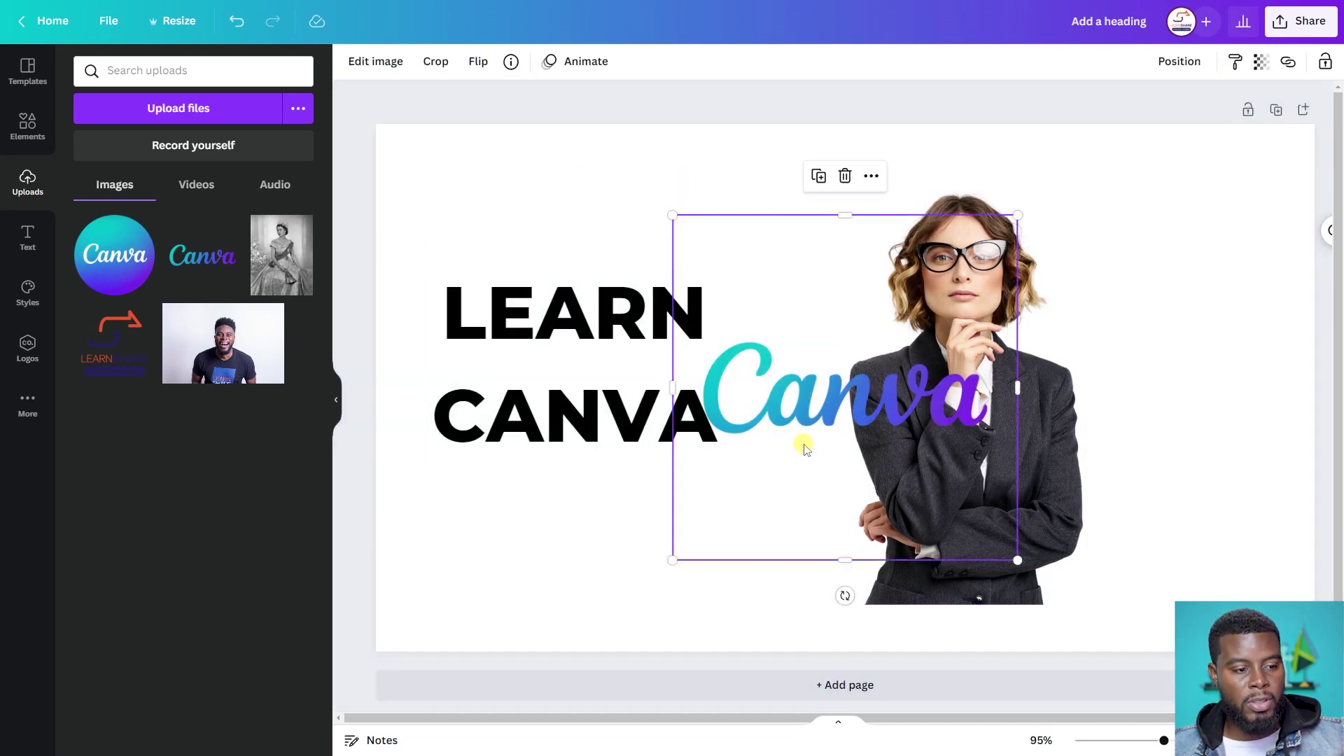
pyautogui.moveTo(828, 425); pyautogui.dragTo(600, 259)
pyautogui.moveTo(689, 180); pyautogui.dragTo(777, 336)
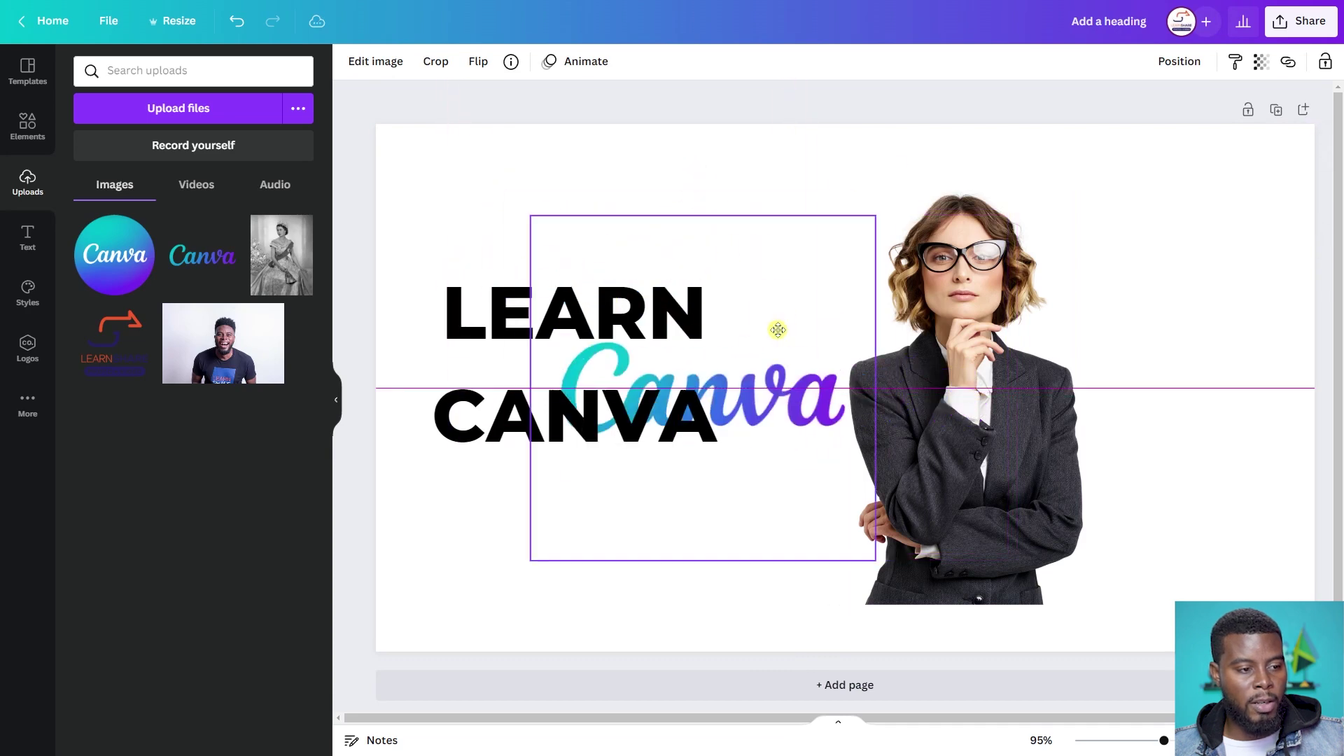
pyautogui.click(436, 61)
pyautogui.moveTo(863, 210); pyautogui.dragTo(874, 327)
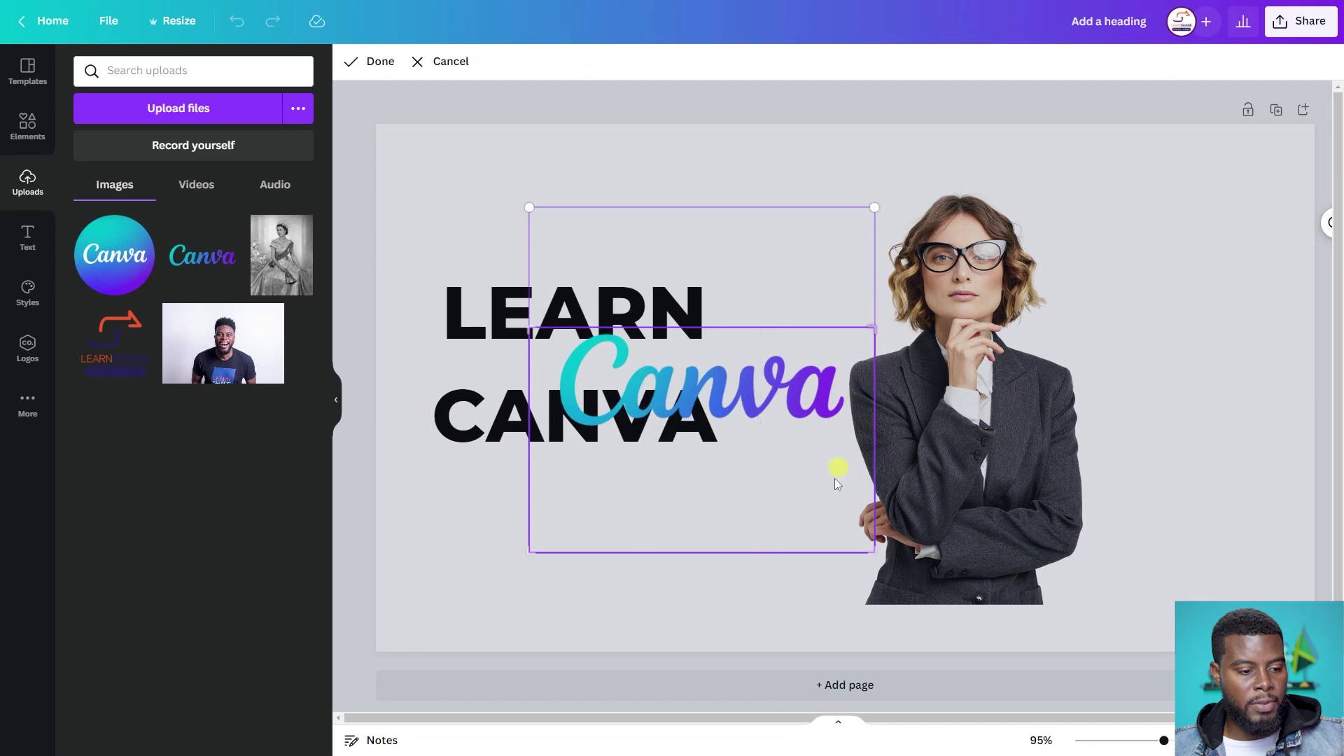
pyautogui.moveTo(869, 551); pyautogui.dragTo(879, 423)
pyautogui.click(450, 213)
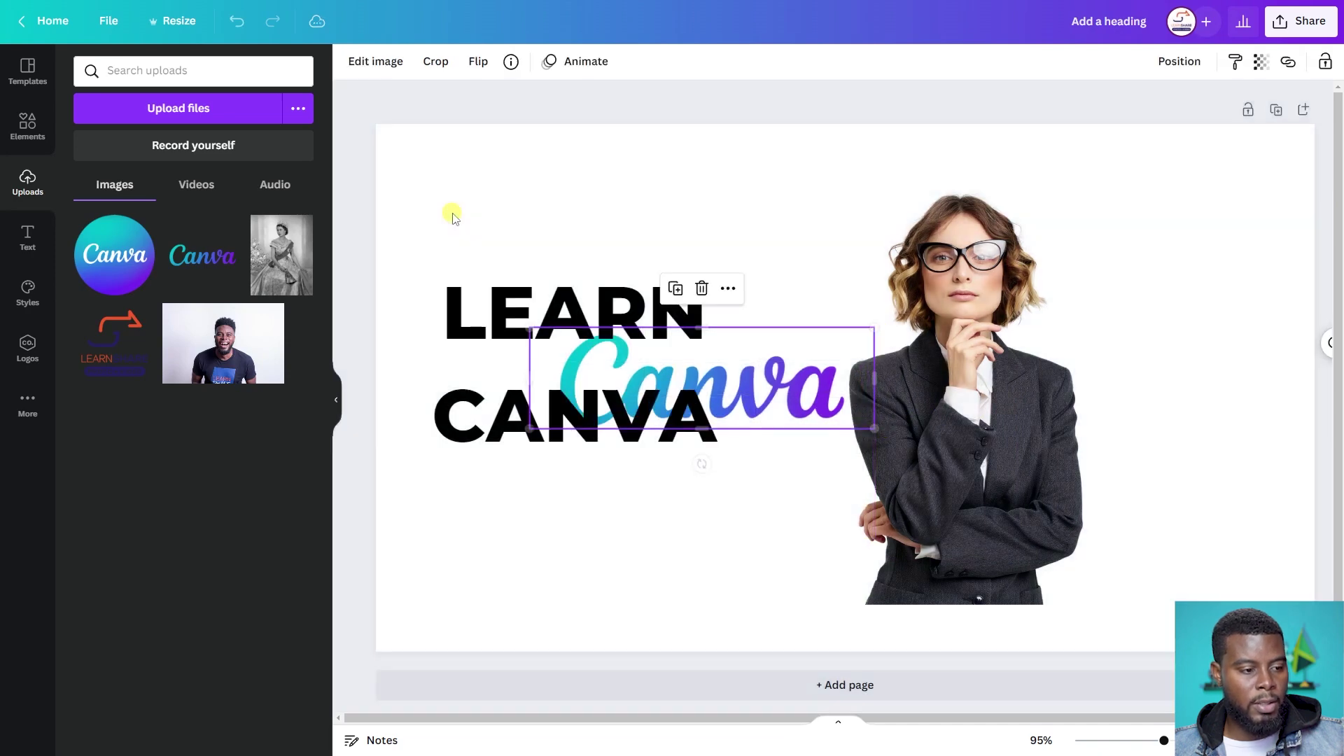
pyautogui.moveTo(756, 389); pyautogui.dragTo(683, 175)
# Enlarge the woman's photo and move it to the left half of the page, extending past the bottom edge
pyautogui.click(987, 364)
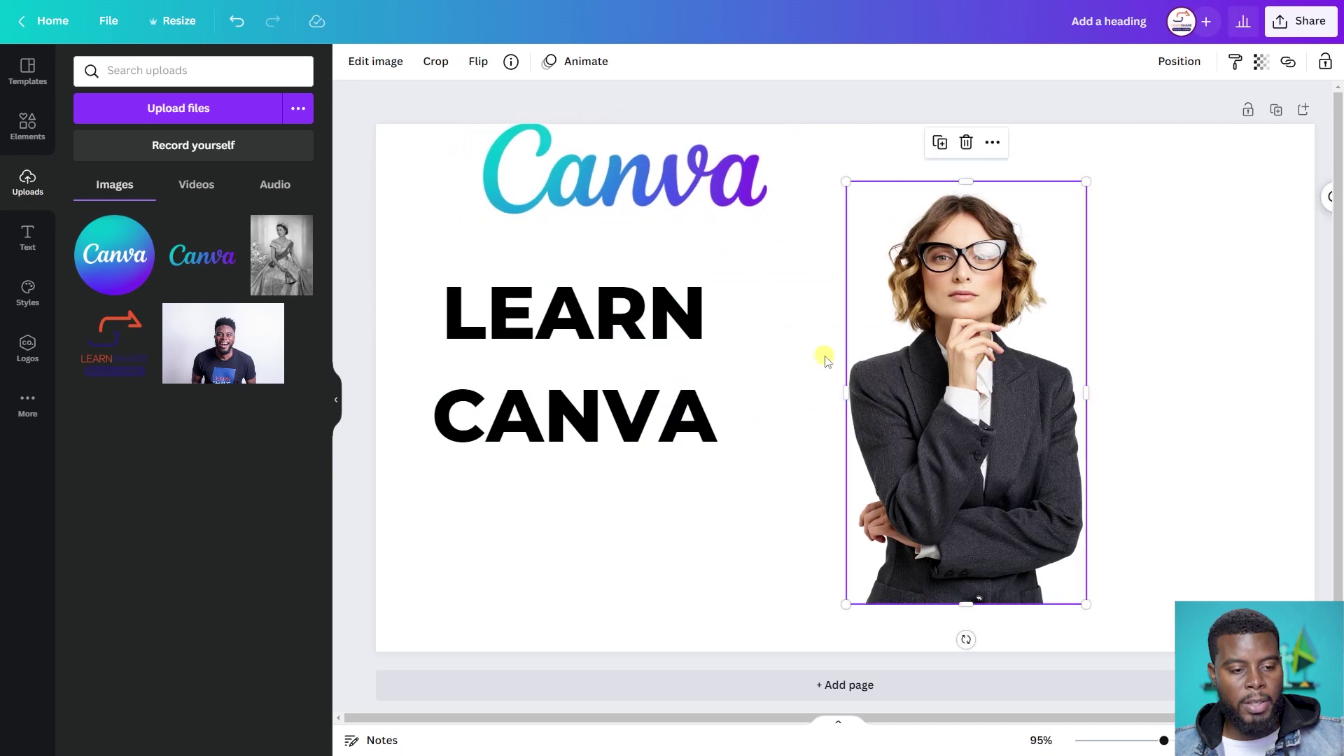
pyautogui.scroll(-2, 826, 354)
pyautogui.moveTo(1004, 536); pyautogui.dragTo(1167, 684)
pyautogui.moveTo(1016, 428); pyautogui.dragTo(719, 386)
# Move the heading to the right side of the page and place the Canva logo directly below it
pyautogui.moveTo(732, 334); pyautogui.dragTo(1134, 327)
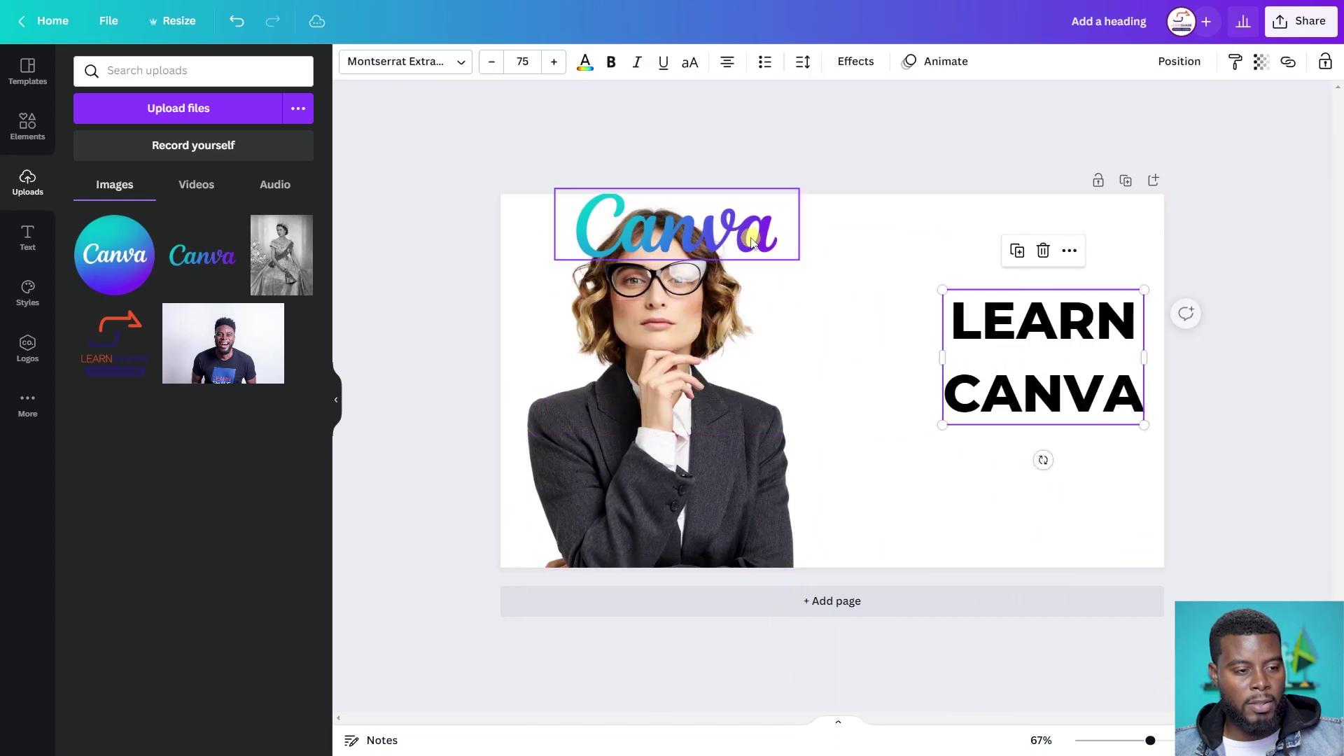
pyautogui.moveTo(700, 231); pyautogui.dragTo(1030, 469)
pyautogui.click(895, 329)
pyautogui.scroll(3, 895, 329)
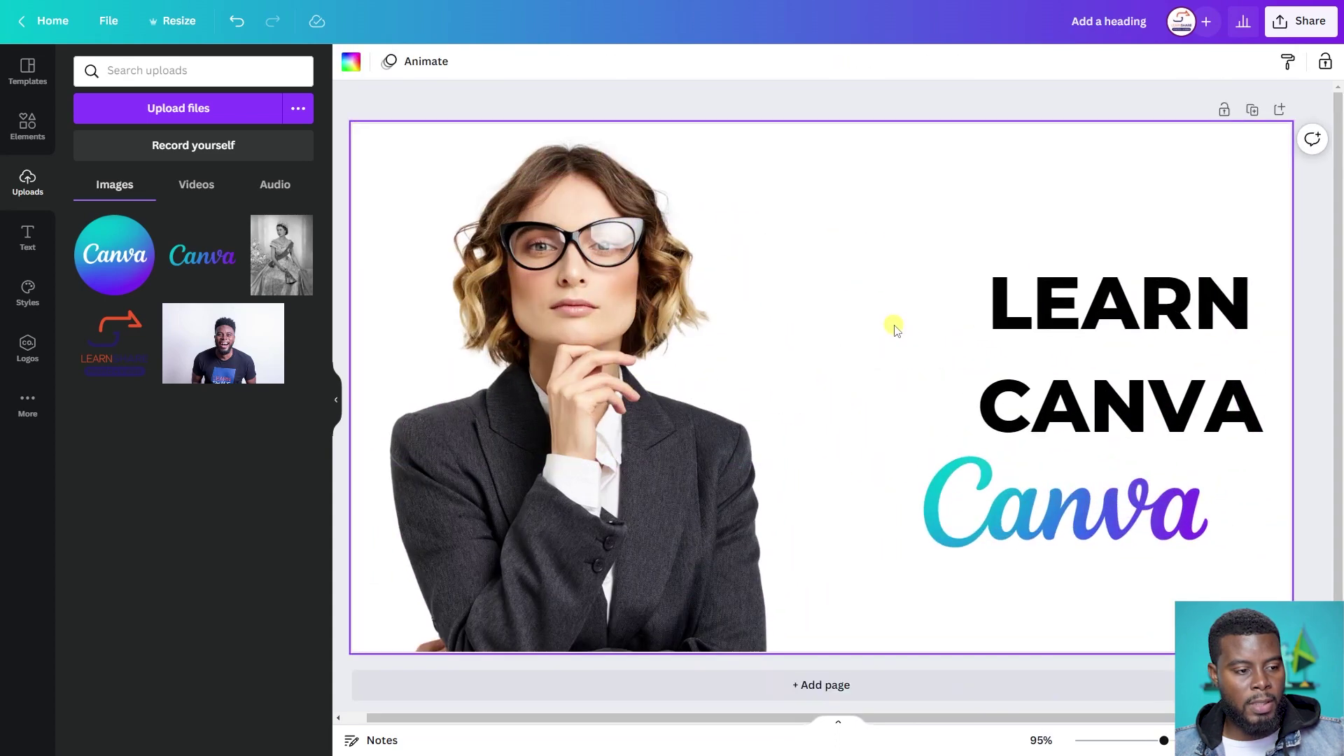
pyautogui.scroll(-2, 863, 305)
pyautogui.click(787, 135)
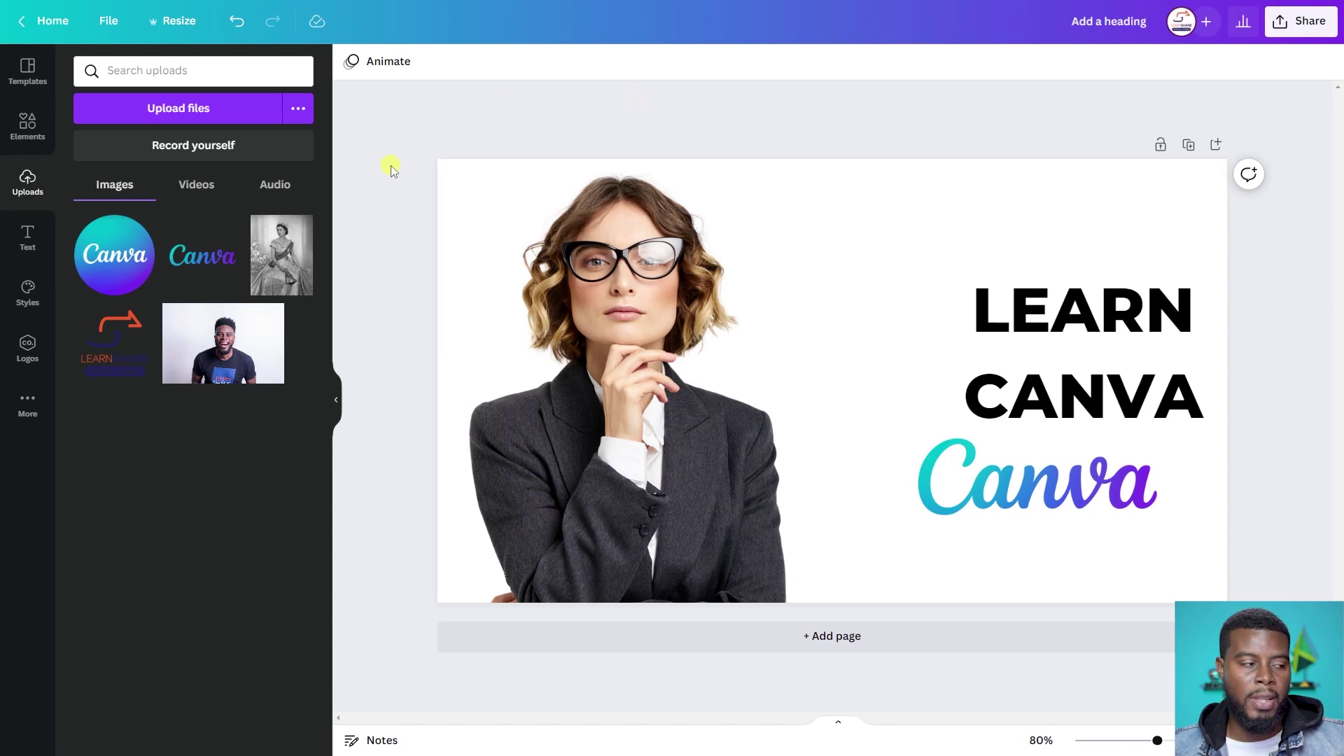
# Recolor the "LEARN CANVA" heading with the orange-red from the LSPV Brand Kit and deselect it
pyautogui.click(26, 236)
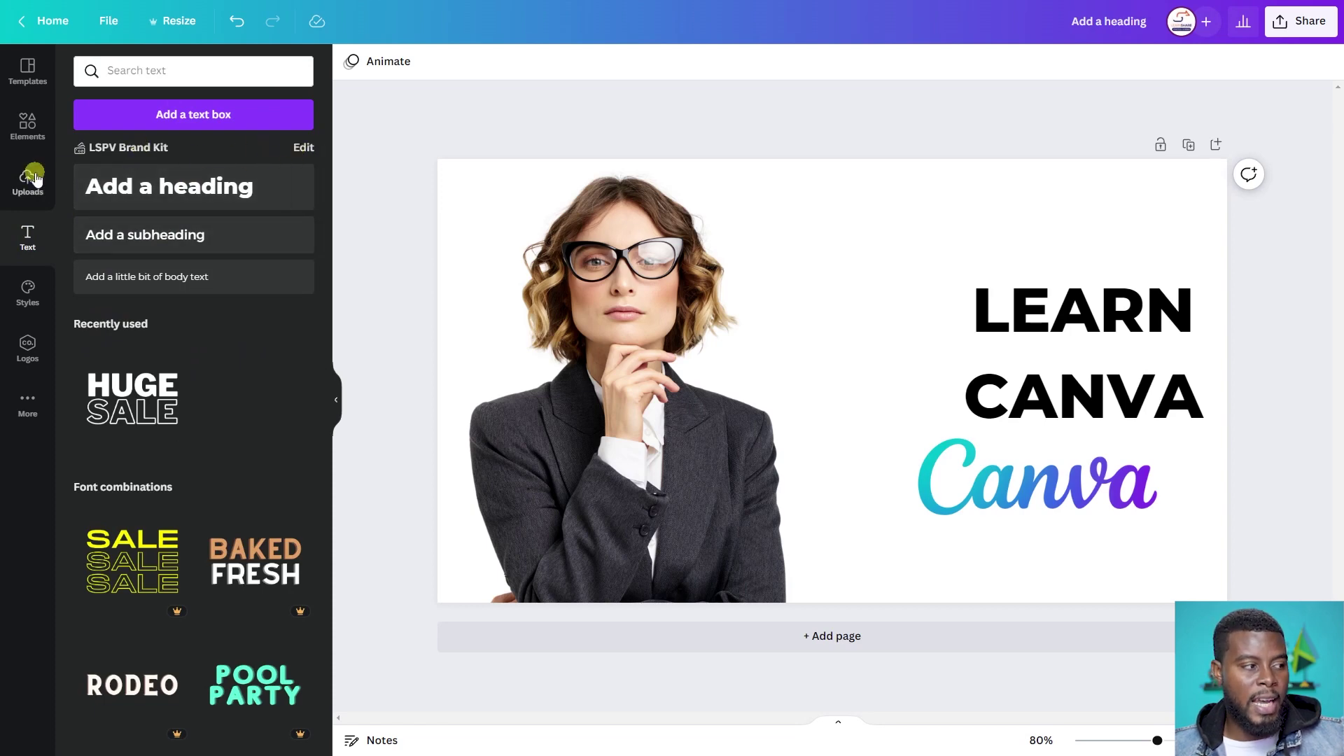
pyautogui.click(979, 305)
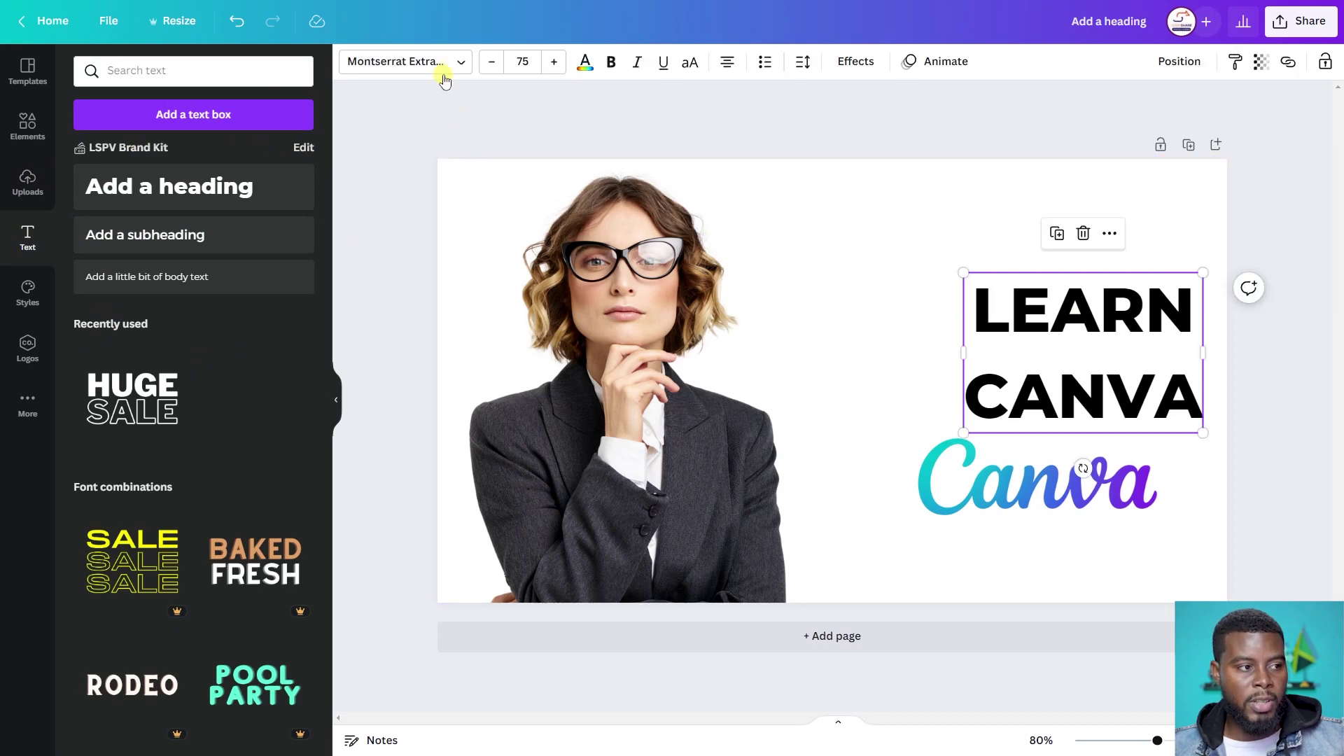
pyautogui.click(586, 67)
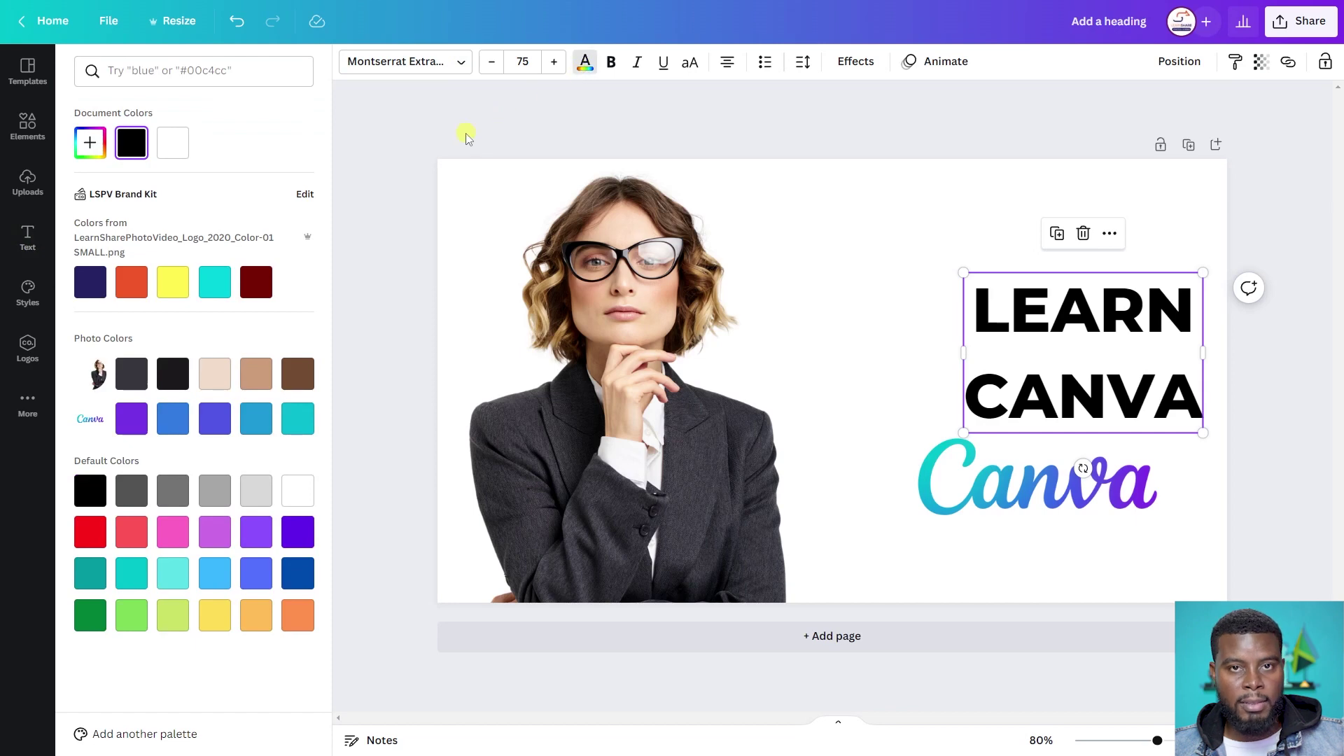
pyautogui.click(131, 282)
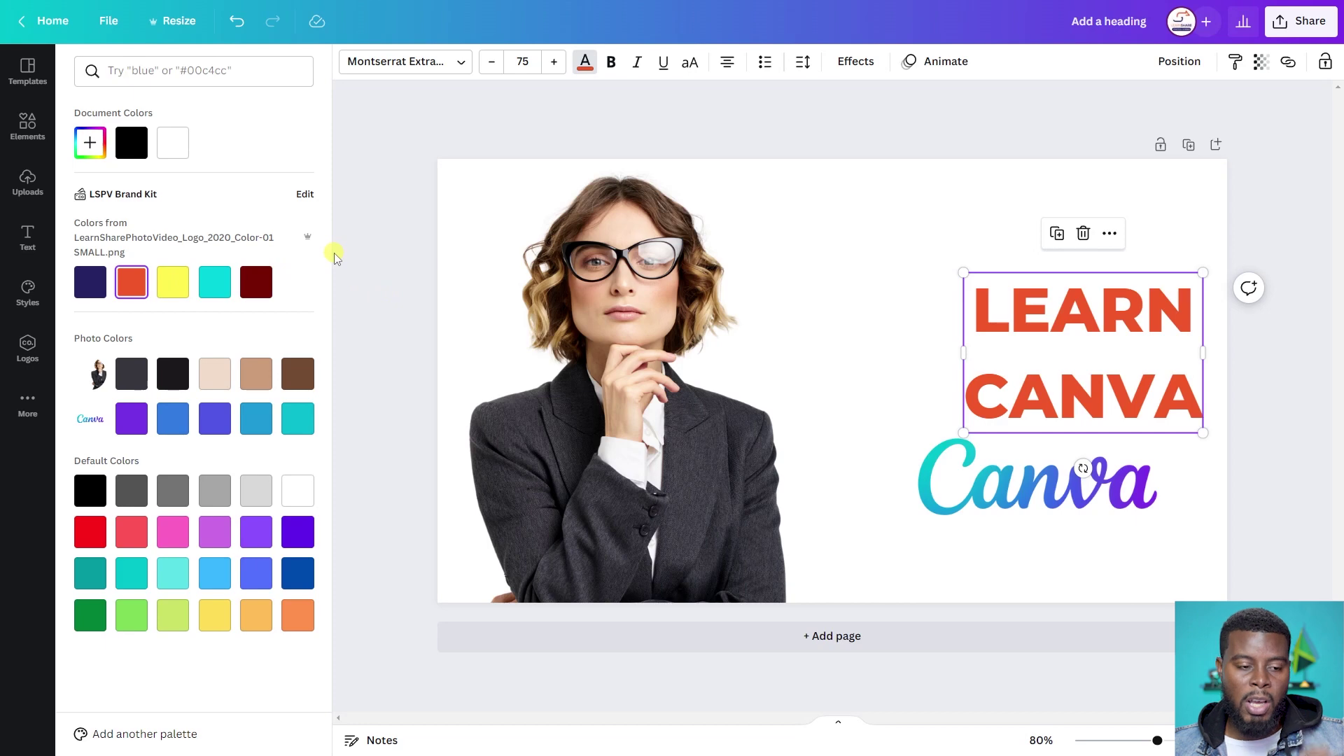
pyautogui.press('Escape')
pyautogui.click(891, 145)
pyautogui.click(1095, 360)
pyautogui.click(1323, 383)
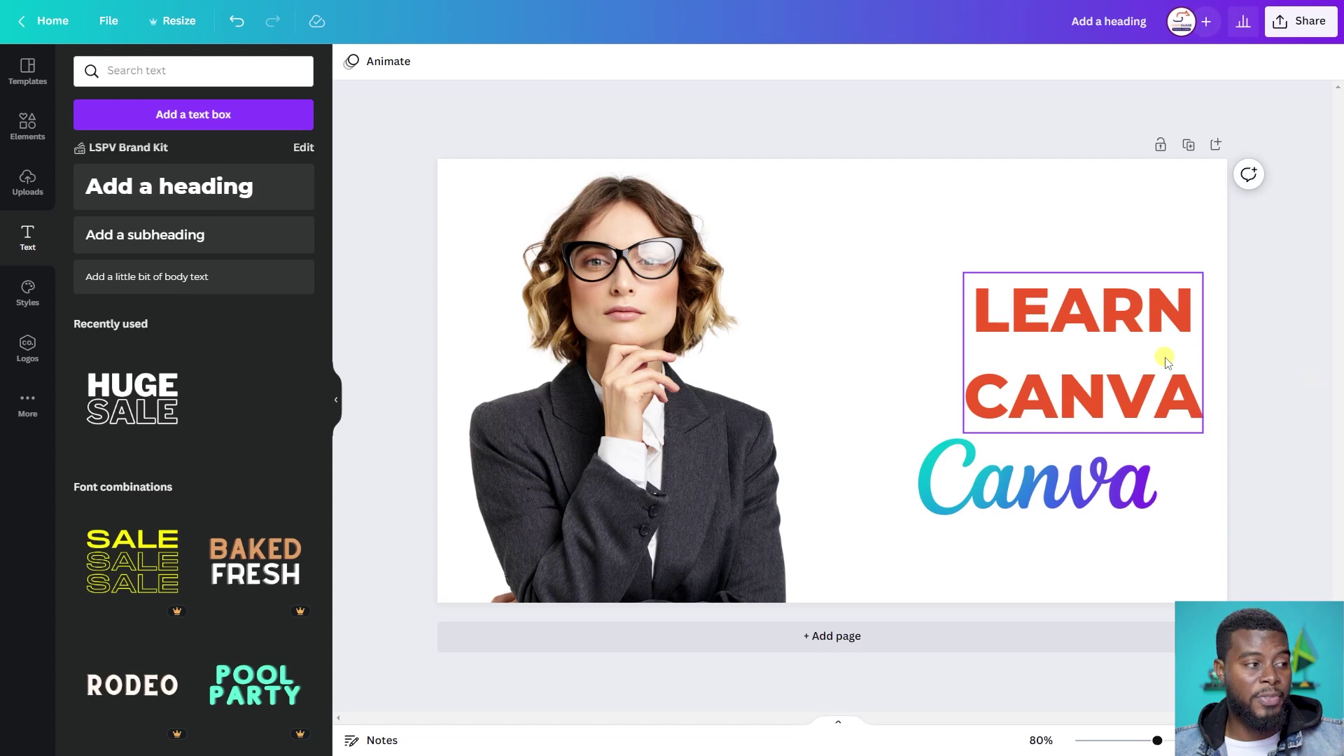
# Move the heading left and slightly up, closer to the woman and clear of the Canva logo
pyautogui.click(1097, 320)
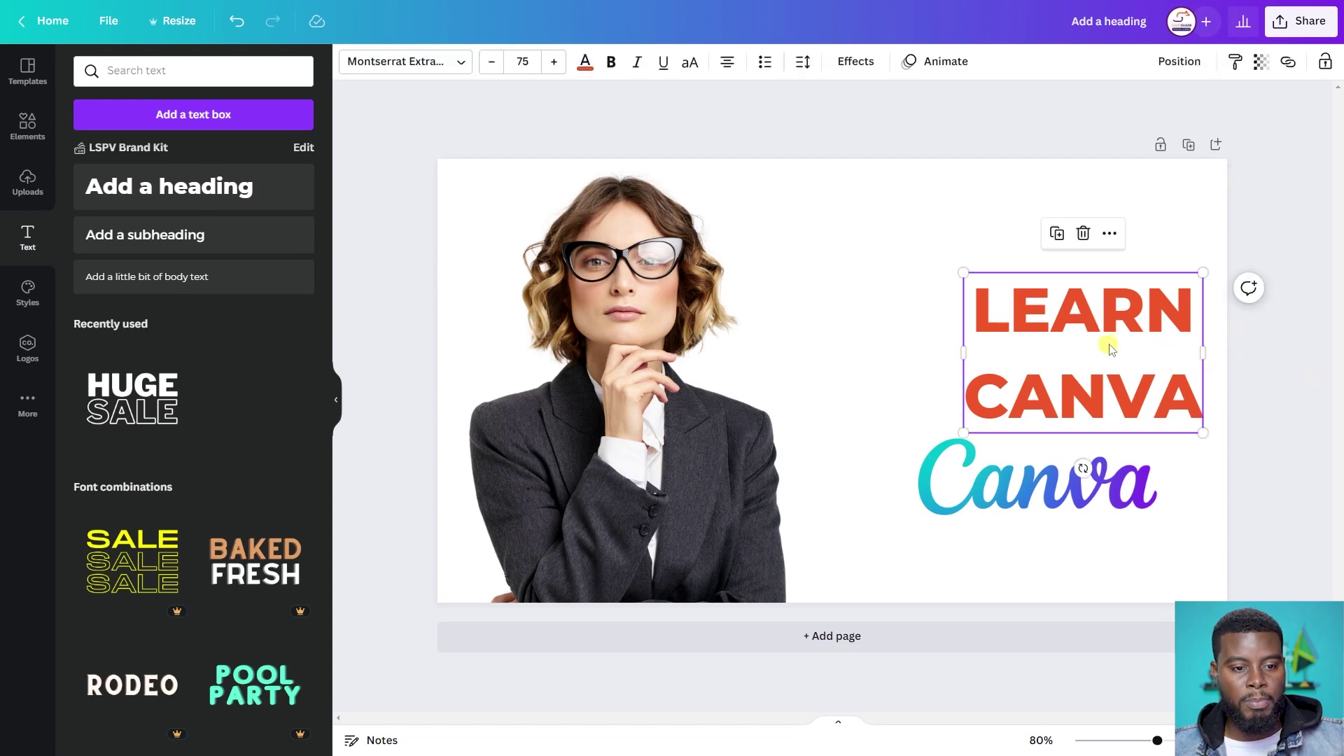
pyautogui.moveTo(1110, 348); pyautogui.dragTo(1018, 333)
pyautogui.click(1176, 339)
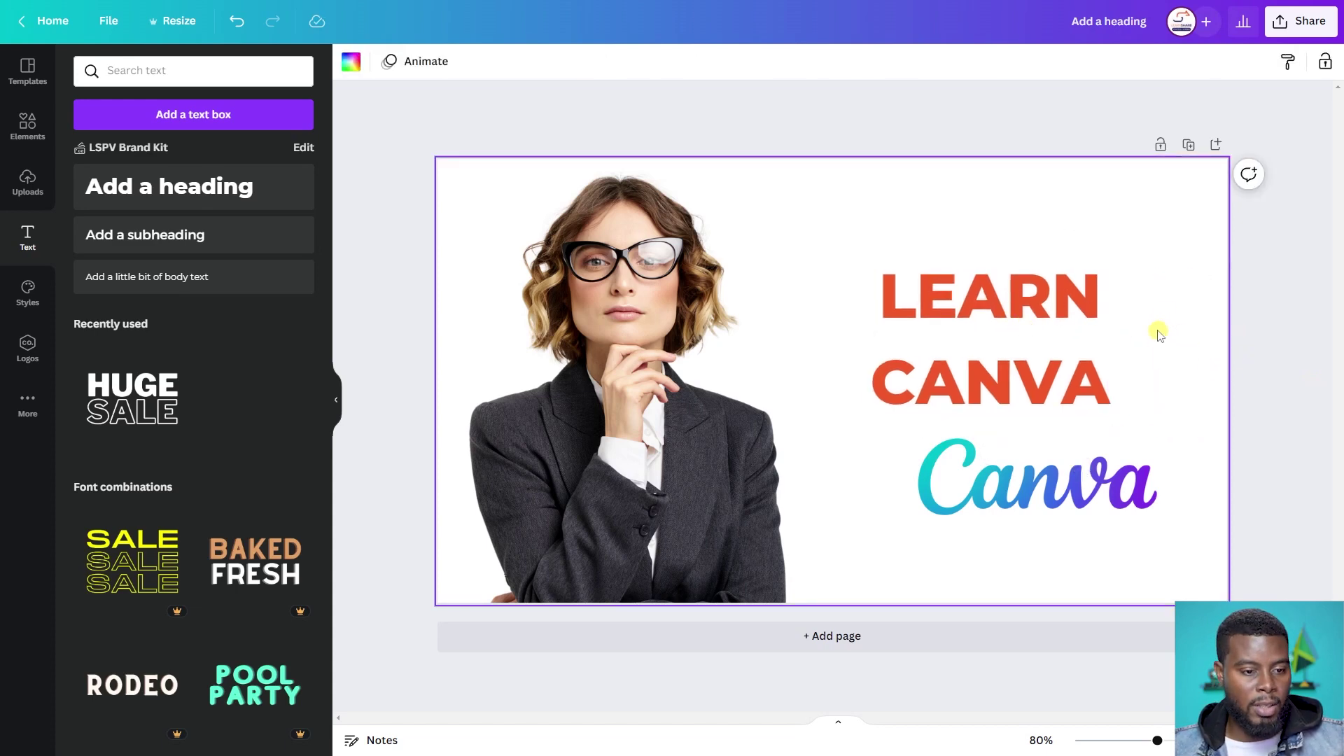
# Replace the "business woman" element search with "Circle" and place the solid orange hand-drawn circle between the woman and the heading
pyautogui.click(27, 129)
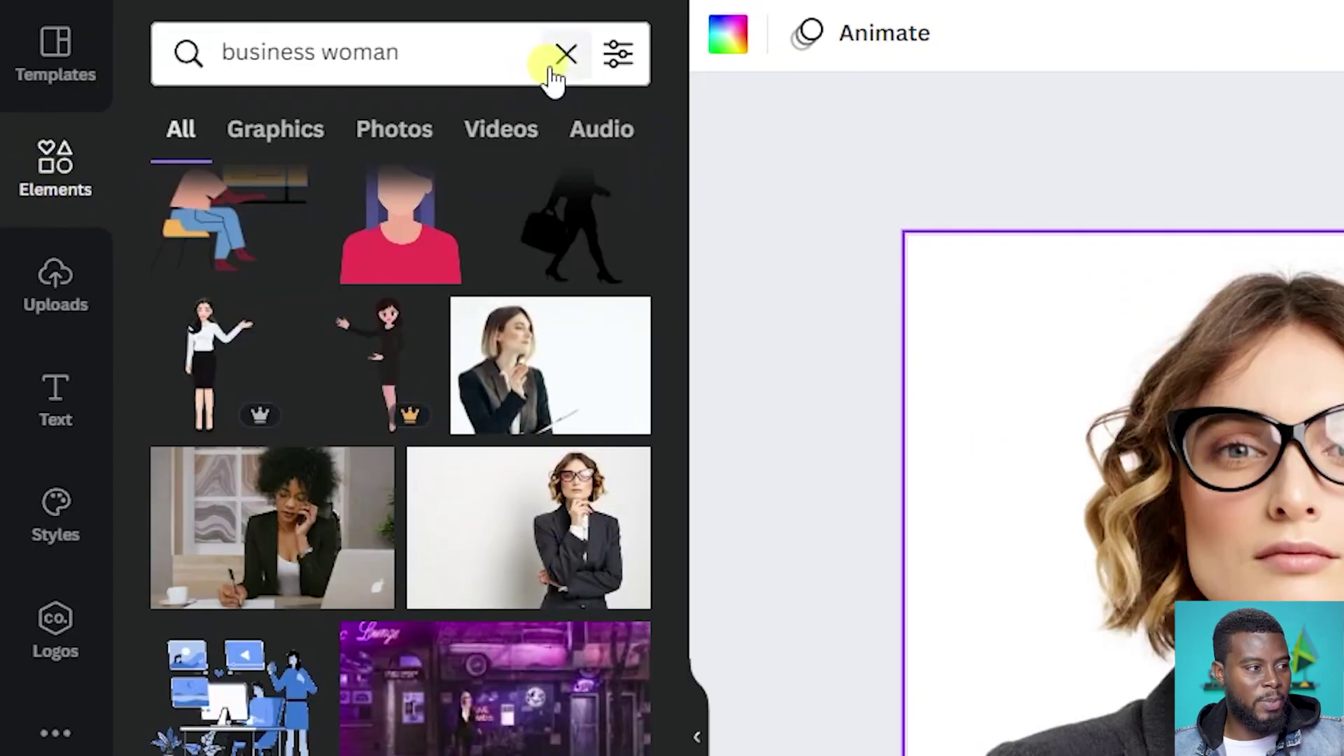
pyautogui.click(278, 127)
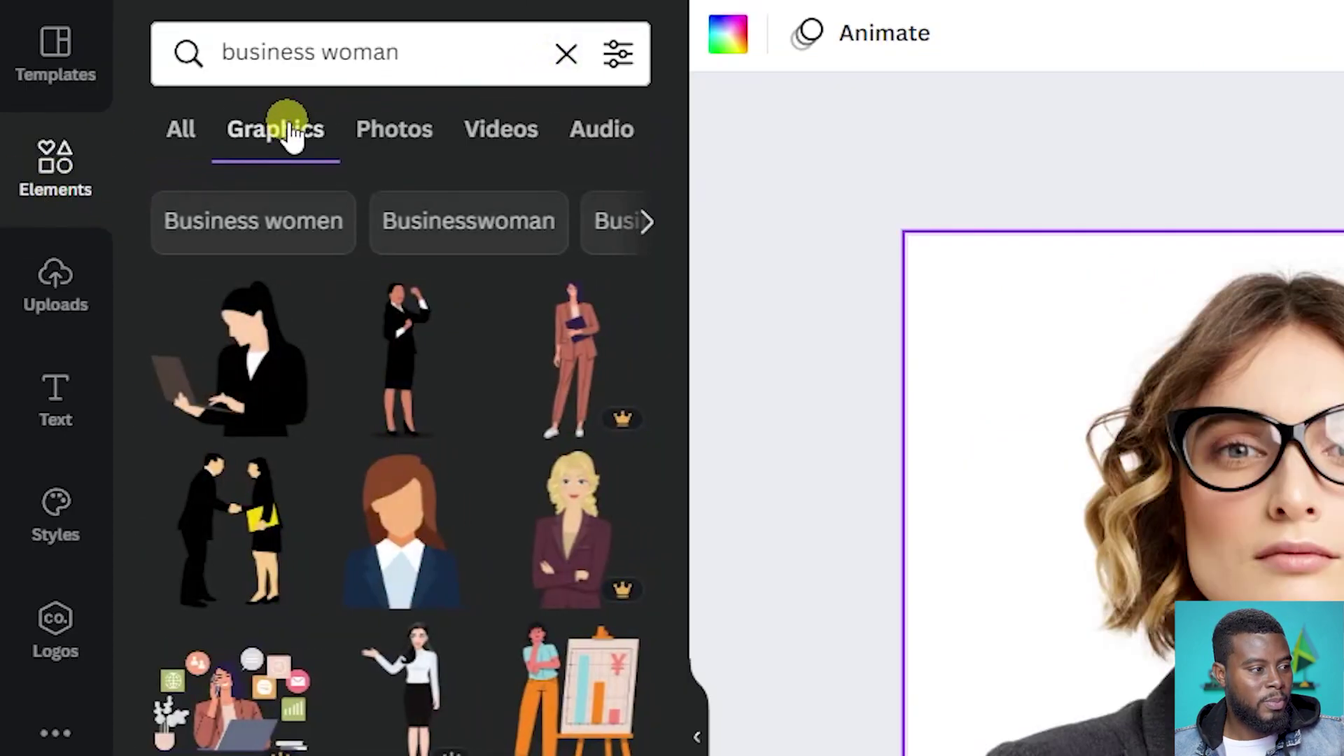
pyautogui.click(566, 53)
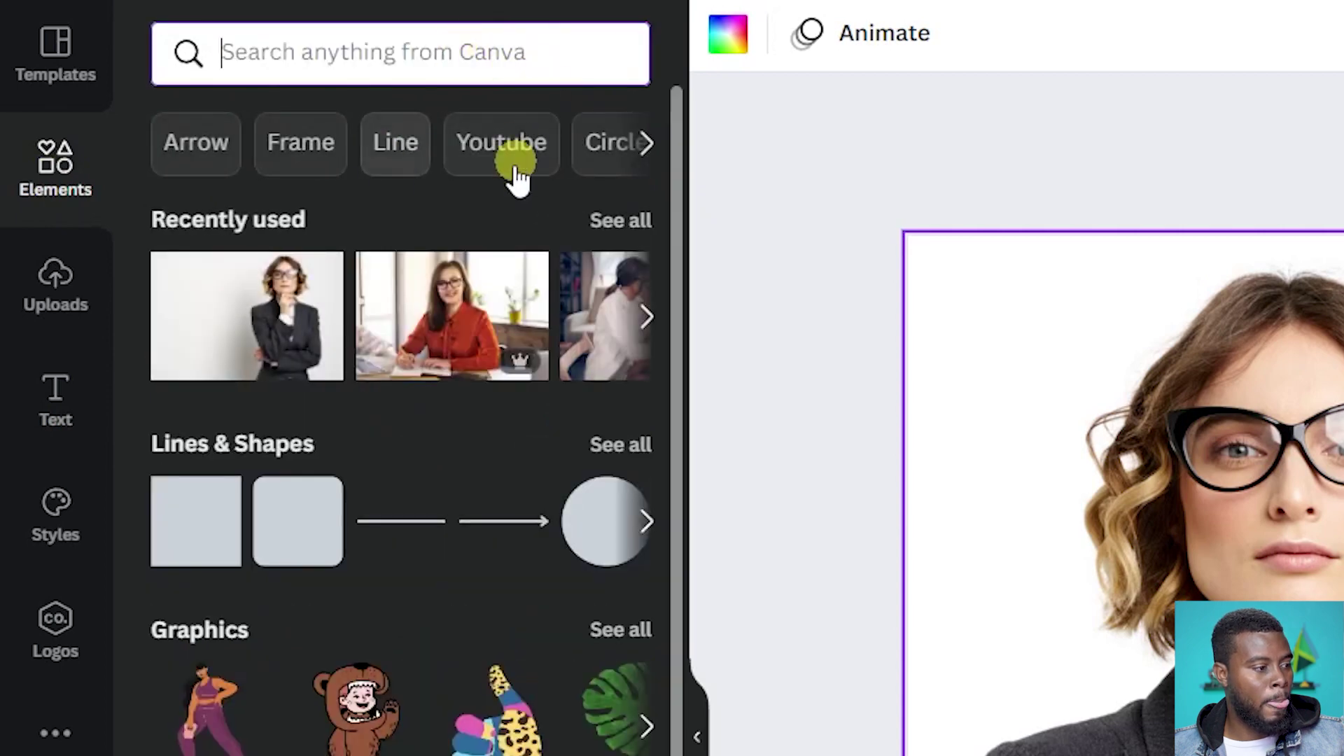
pyautogui.click(591, 158)
pyautogui.scroll(-5, 402, 570)
pyautogui.scroll(-6, 413, 578)
pyautogui.scroll(-2, 409, 574)
pyautogui.scroll(4, 408, 579)
pyautogui.scroll(-4, 280, 602)
pyautogui.scroll(6, 319, 624)
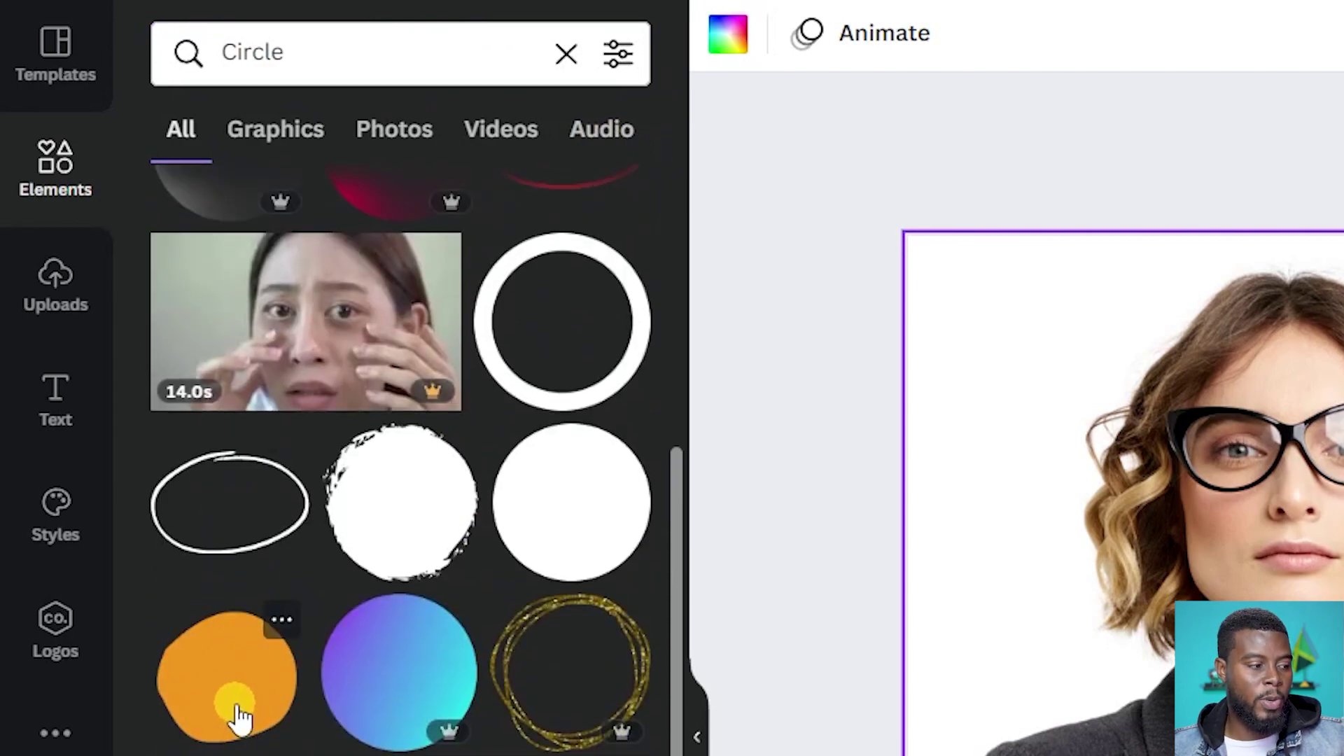
pyautogui.moveTo(219, 699); pyautogui.dragTo(738, 381)
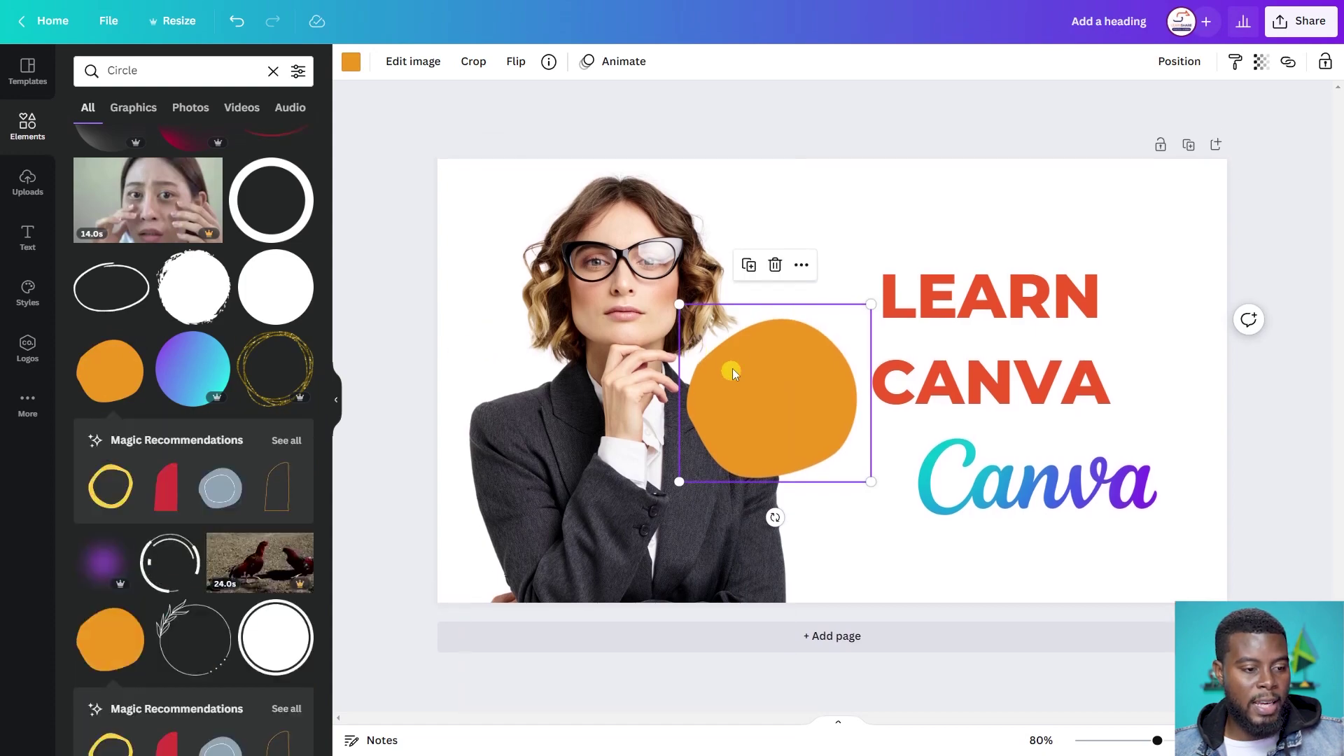
# Add the white circle outline with a dotted inner ring so it overlaps the orange circle's upper right
pyautogui.scroll(-3, 224, 335)
pyautogui.scroll(-5, 224, 335)
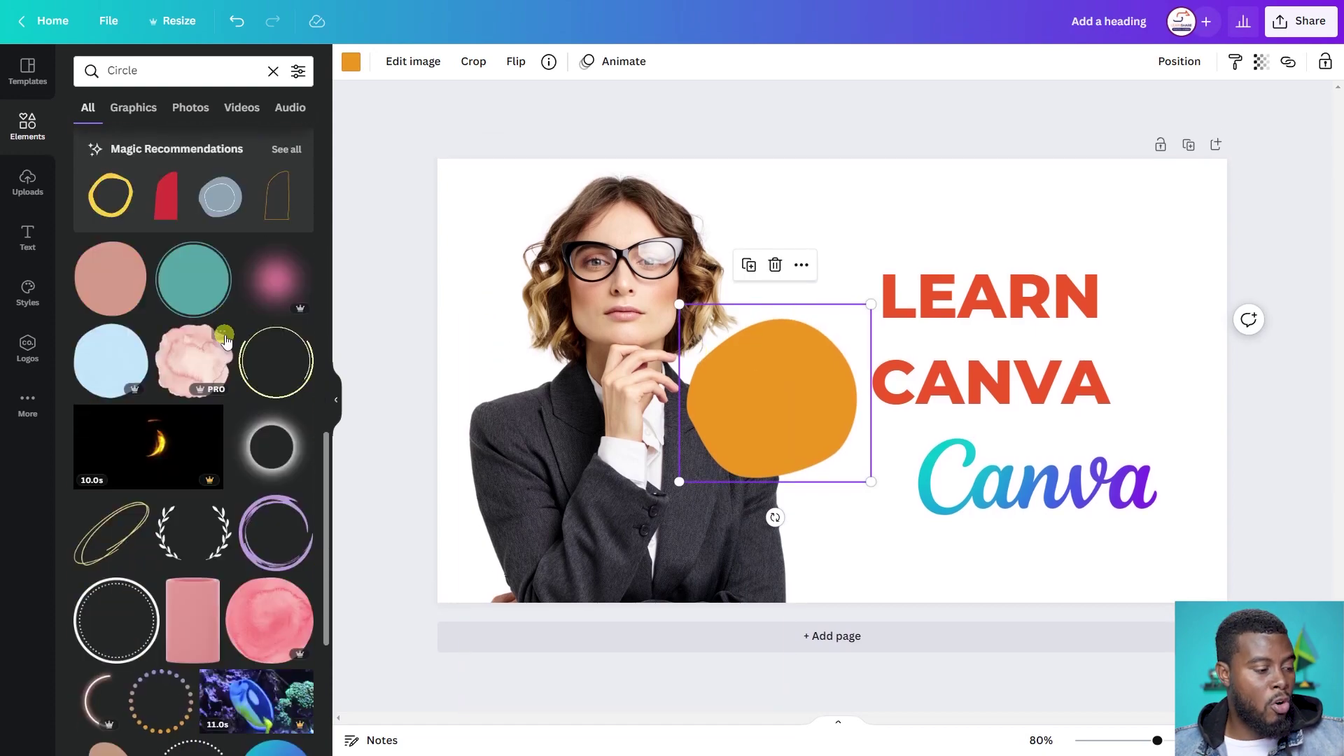
pyautogui.scroll(2, 196, 392)
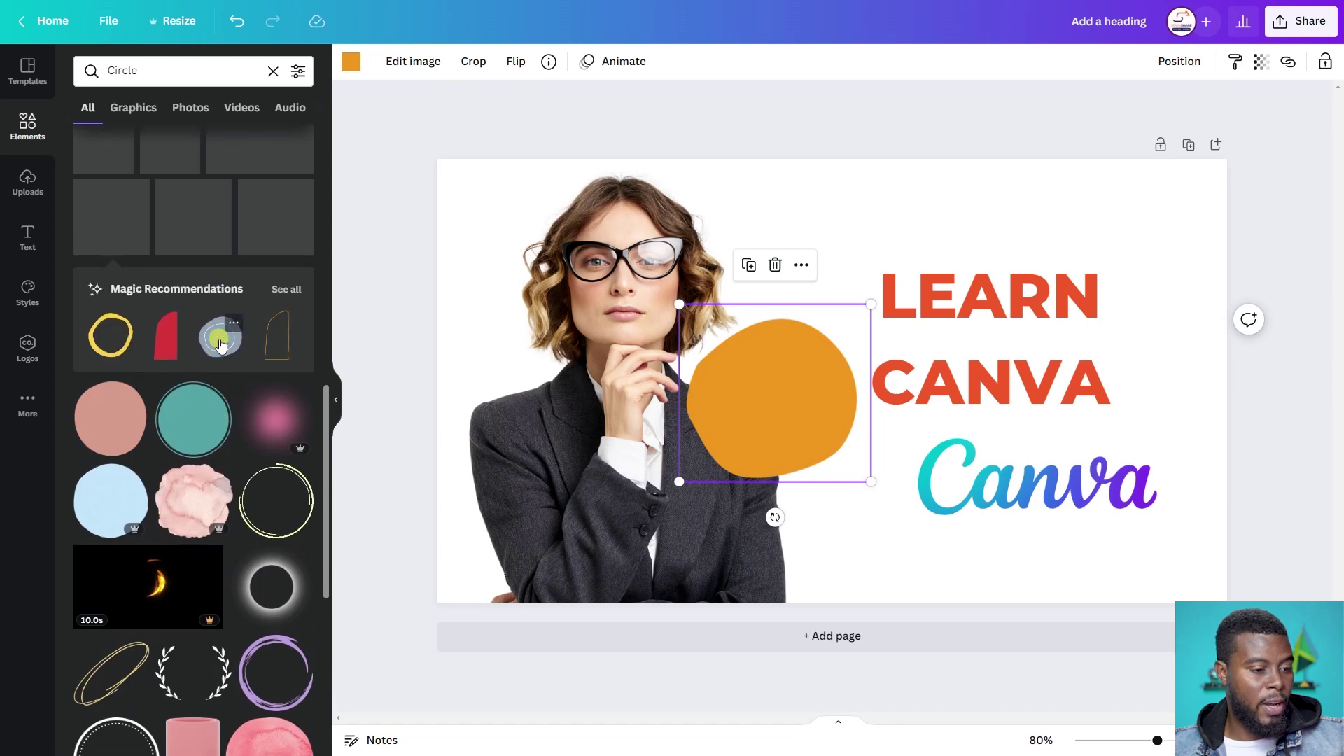
pyautogui.scroll(-3, 168, 476)
pyautogui.moveTo(151, 531); pyautogui.dragTo(764, 301)
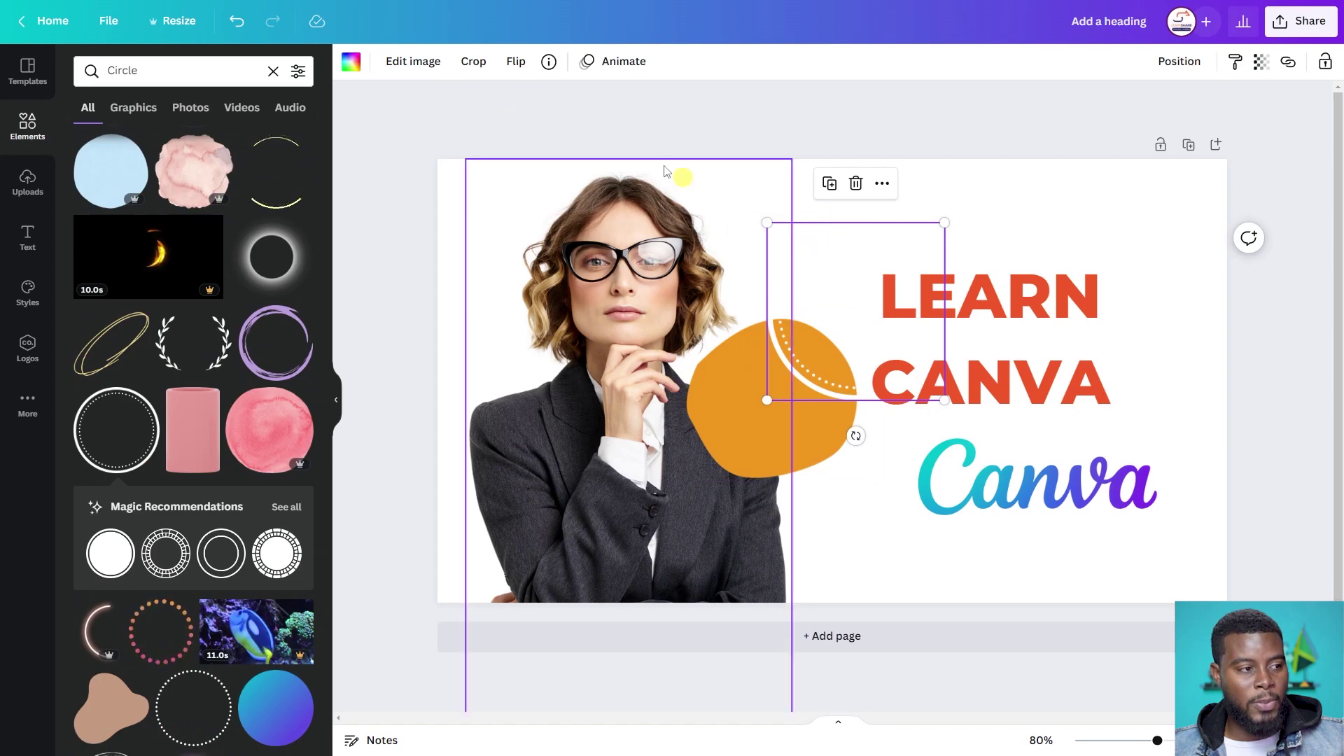
# Try the dark blue and yellow brand colors on the dotted ring and settle on the LSPV Brand Kit orange-red
pyautogui.click(348, 63)
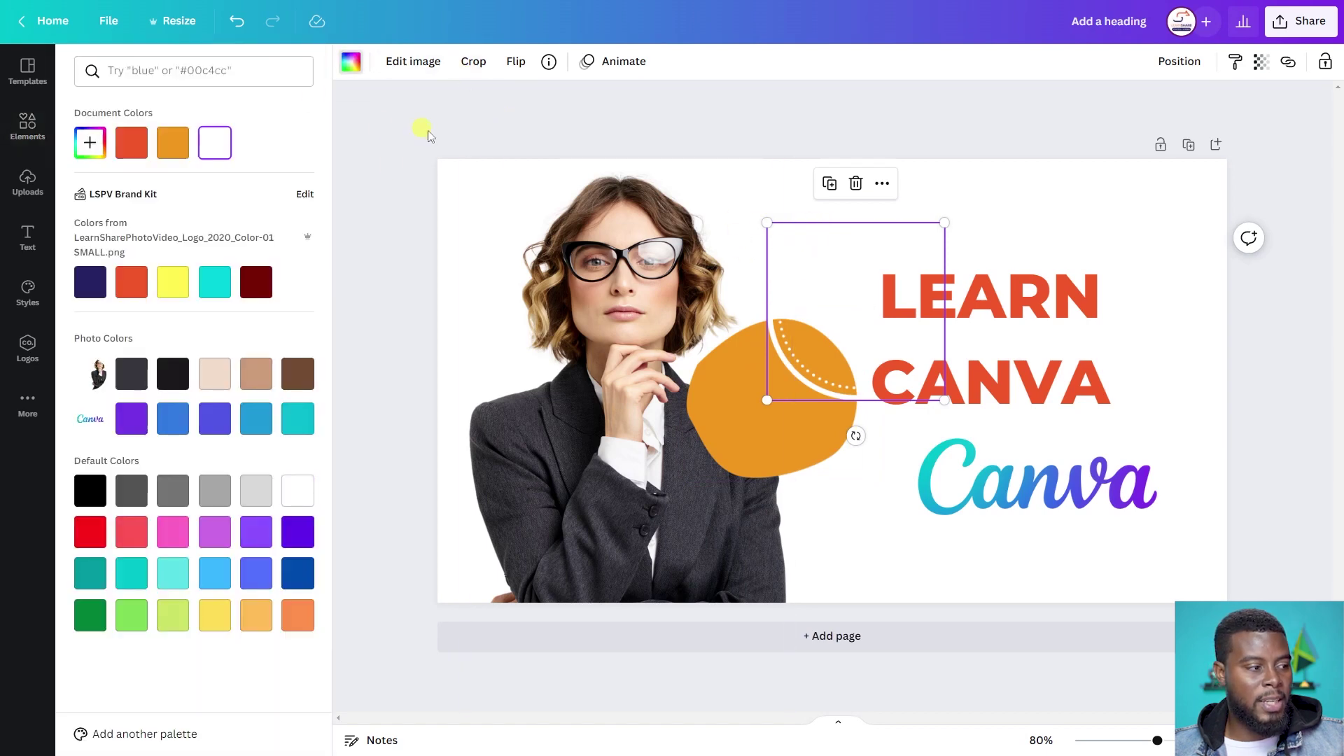
pyautogui.click(98, 283)
pyautogui.click(133, 285)
pyautogui.click(179, 299)
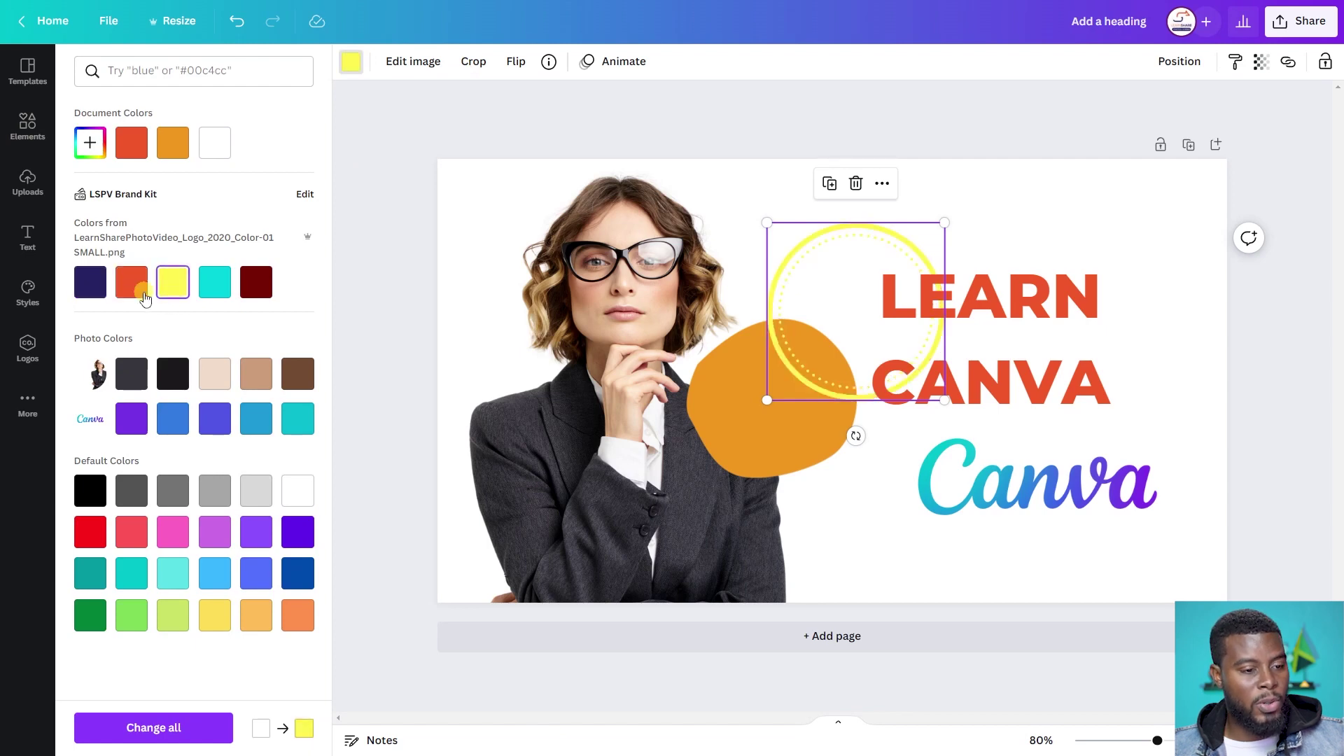
pyautogui.click(133, 286)
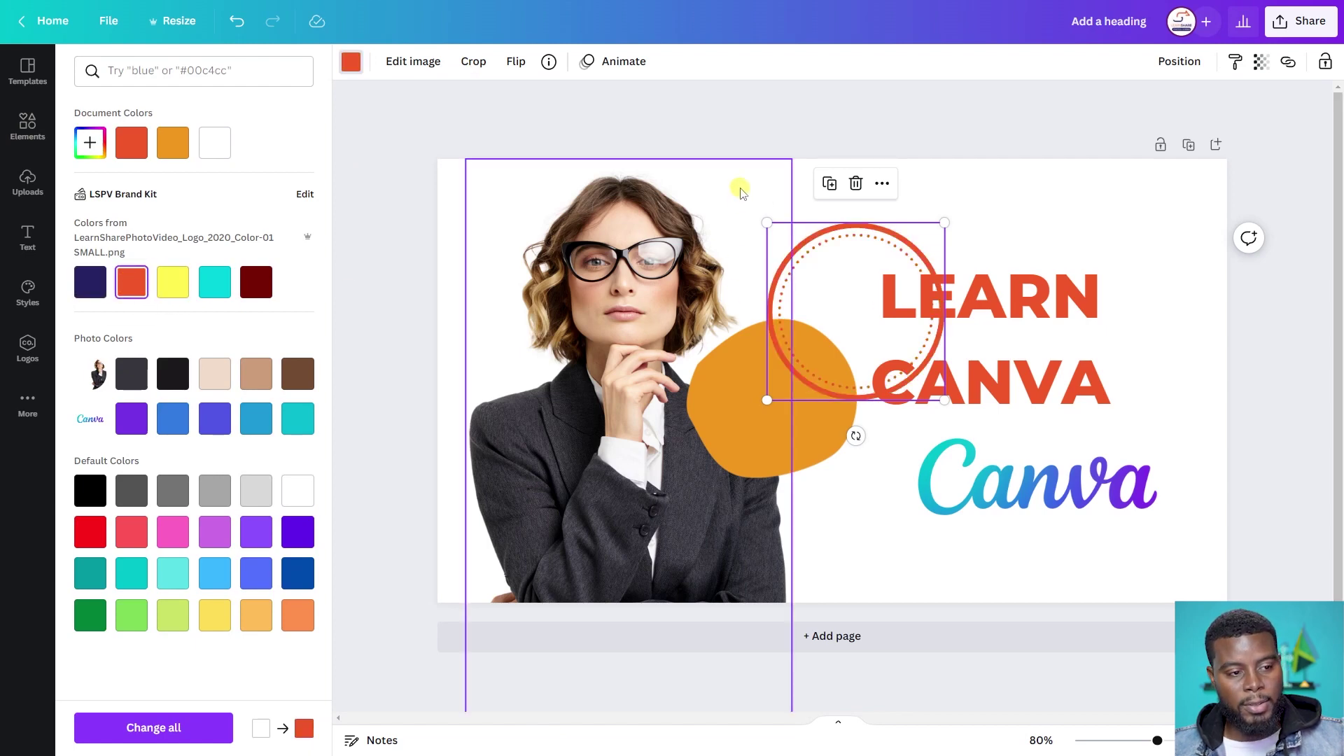
# Delete the dotted ring that overlaps the LEARN CANVA heading
pyautogui.click(986, 185)
pyautogui.click(981, 200)
pyautogui.click(871, 242)
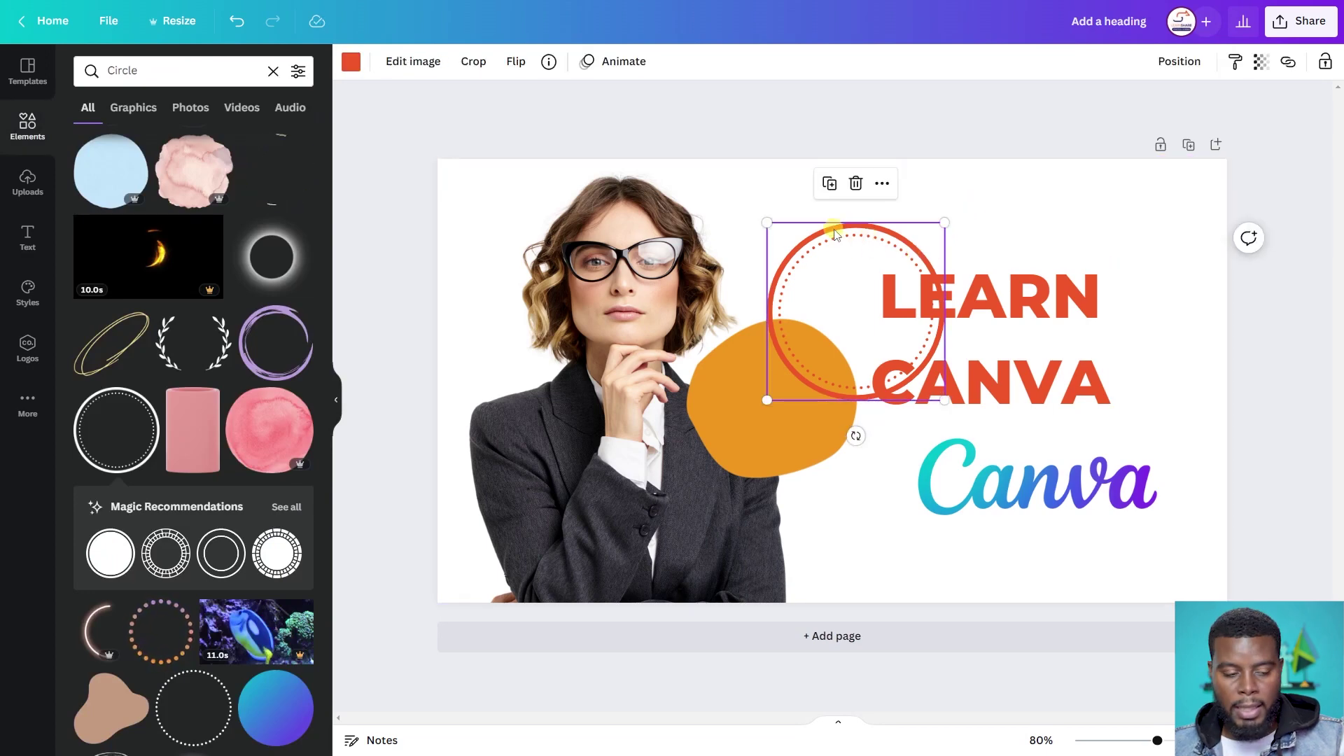
pyautogui.press('Delete')
# Recolor the solid orange circle with the LSPV Brand Kit orange-red and move it up beside the woman's face
pyautogui.click(804, 369)
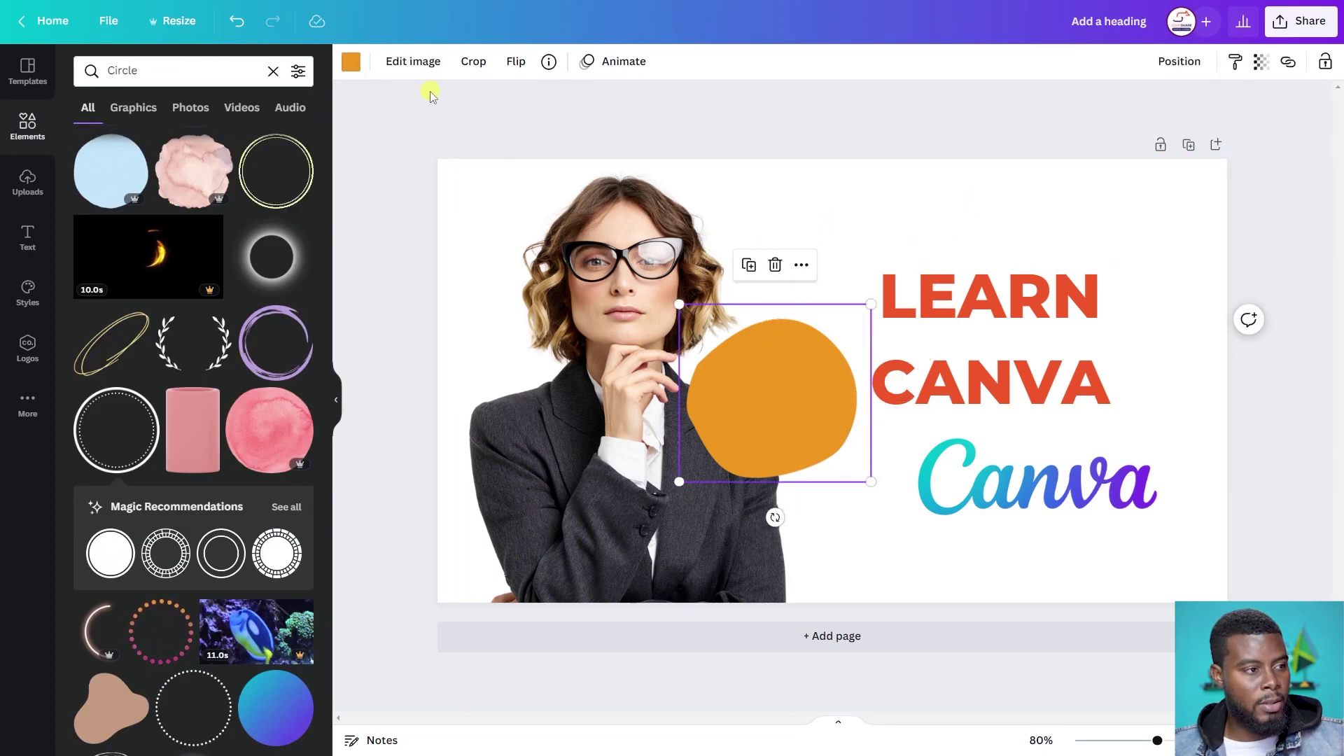
pyautogui.click(351, 62)
pyautogui.click(132, 282)
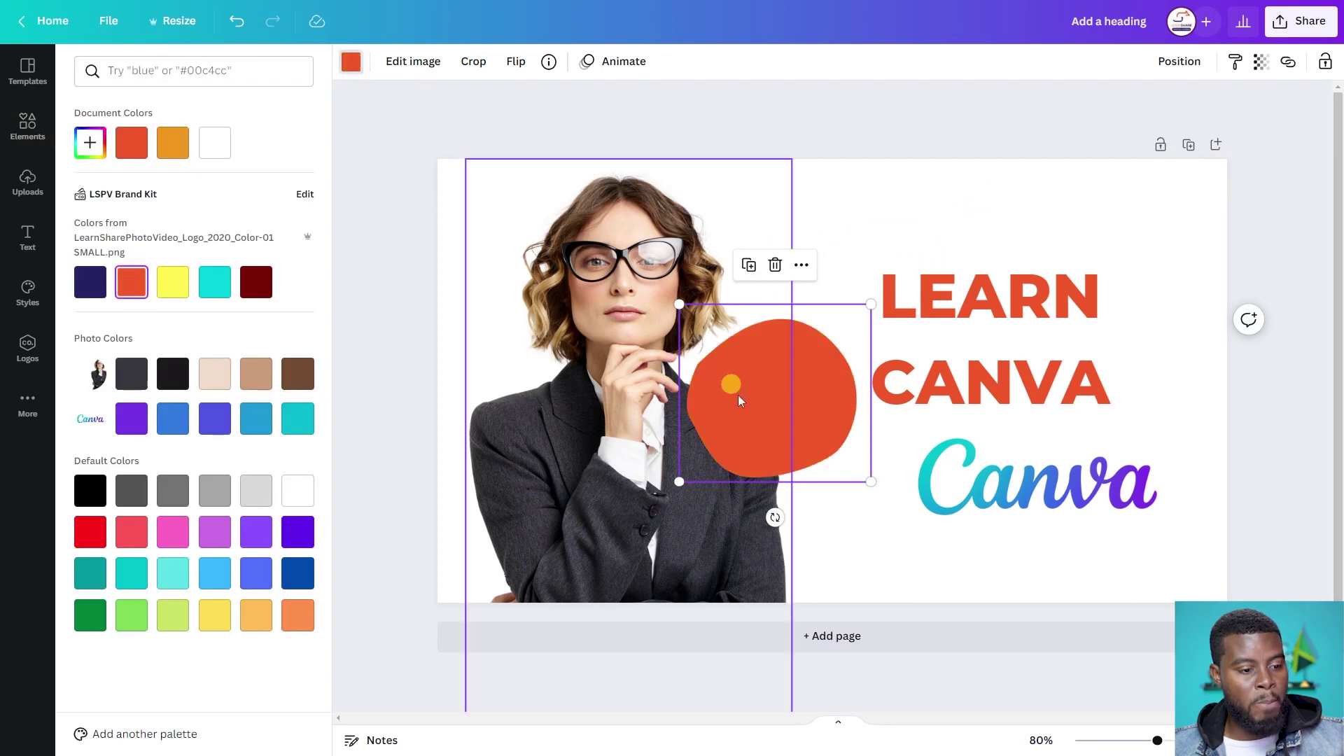
pyautogui.click(801, 385)
pyautogui.moveTo(788, 372); pyautogui.dragTo(789, 281)
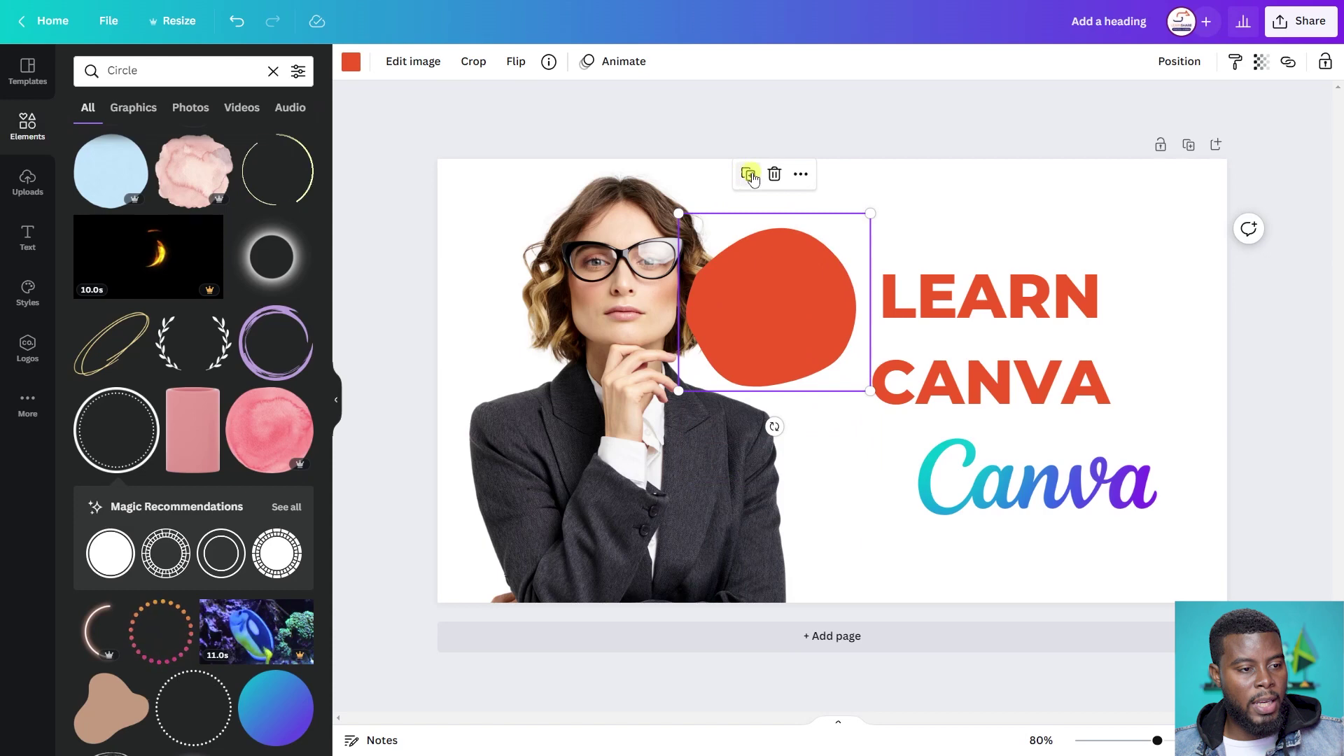
# Duplicate the orange-red circle, place the copy below and to its right over the Canva logo's start, and color it the brand dark blue
pyautogui.hotkey('ctrl', 'c')
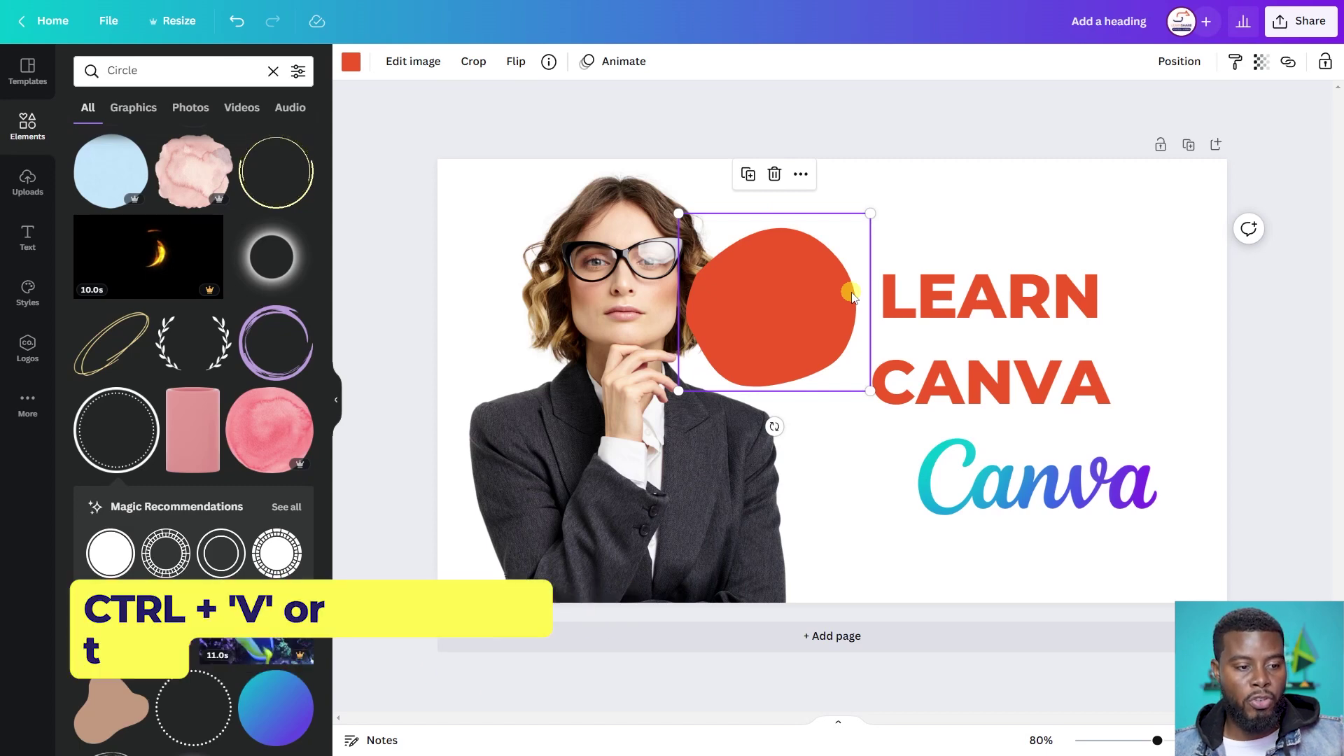
pyautogui.hotkey('ctrl', 'v')
pyautogui.moveTo(851, 292); pyautogui.dragTo(894, 444)
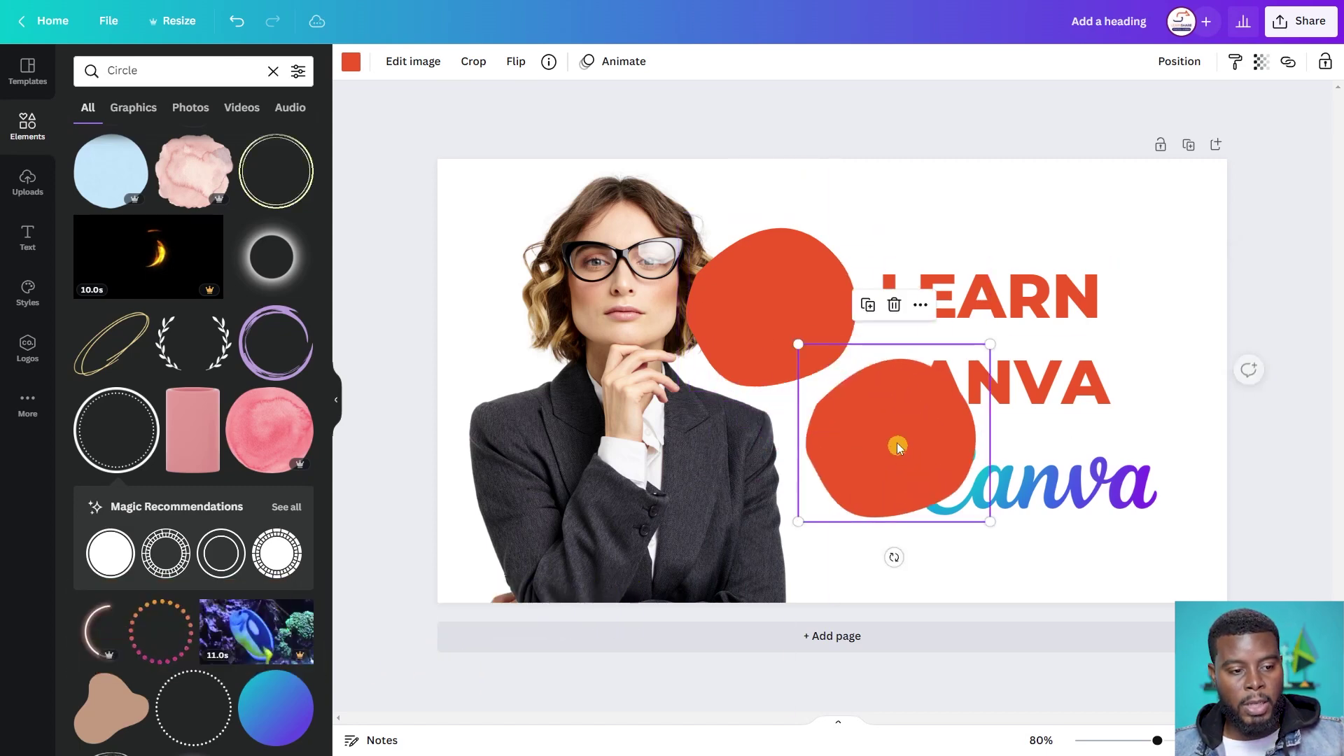
pyautogui.click(351, 61)
pyautogui.click(94, 286)
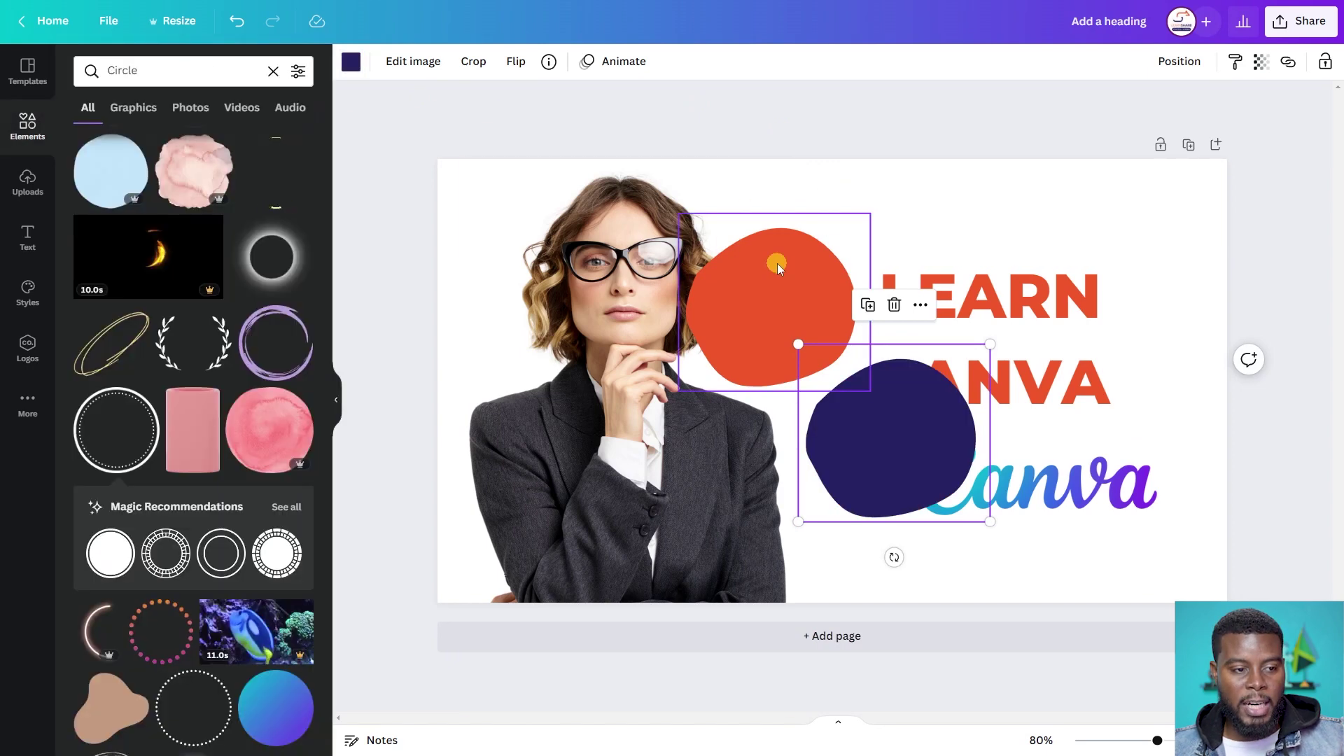
# Move the orange-red circle over the woman's shoulder and send it backward behind her photo
pyautogui.click(794, 285)
pyautogui.moveTo(796, 287); pyautogui.dragTo(718, 369)
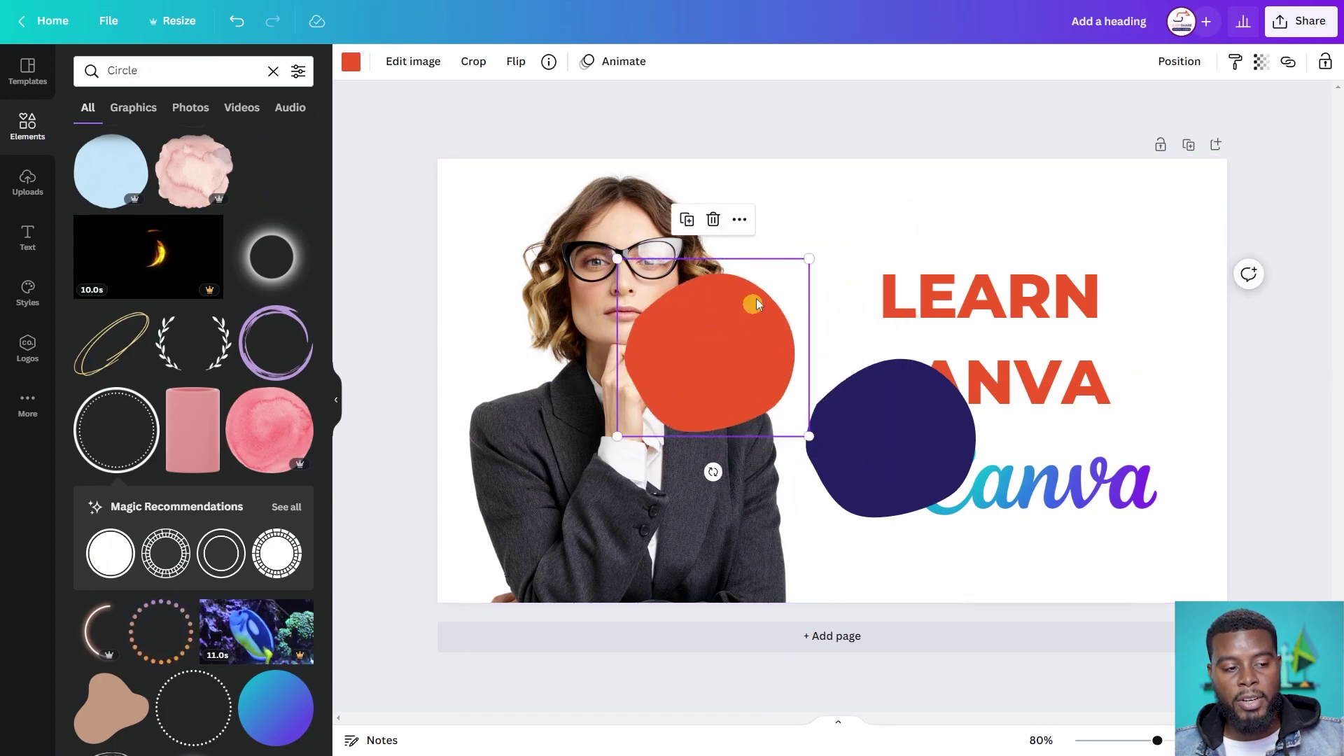
pyautogui.click(1204, 65)
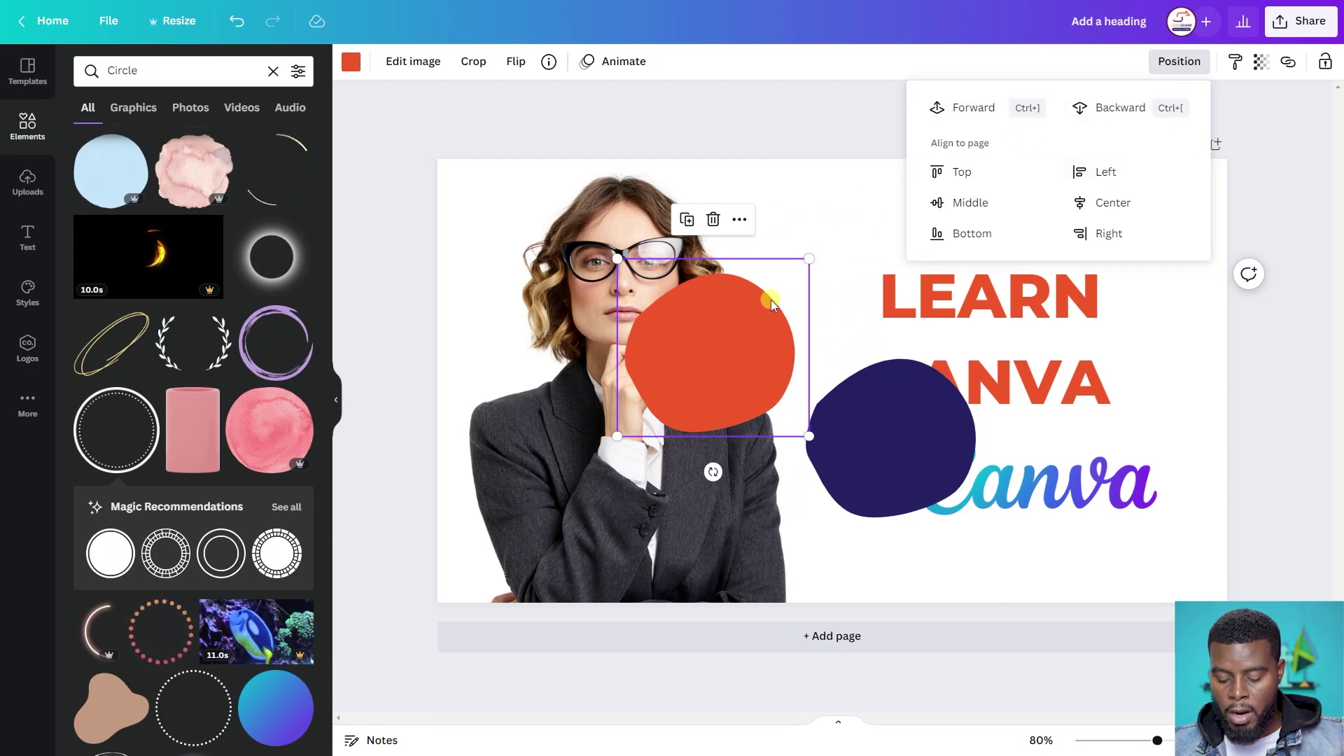
pyautogui.hotkey('ctrl', '[')
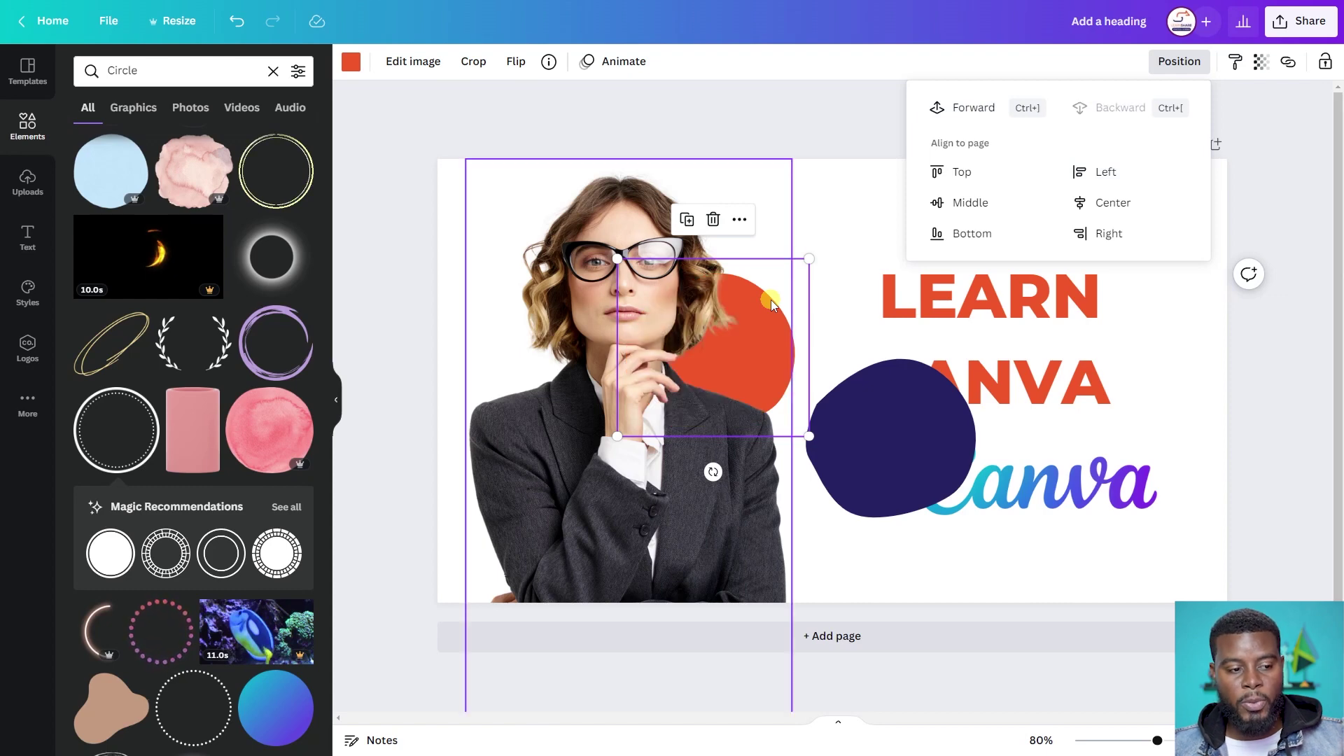
# Enlarge the orange-red circle and reposition it behind the woman so it runs off the design's left edge
pyautogui.click(825, 315)
pyautogui.click(761, 361)
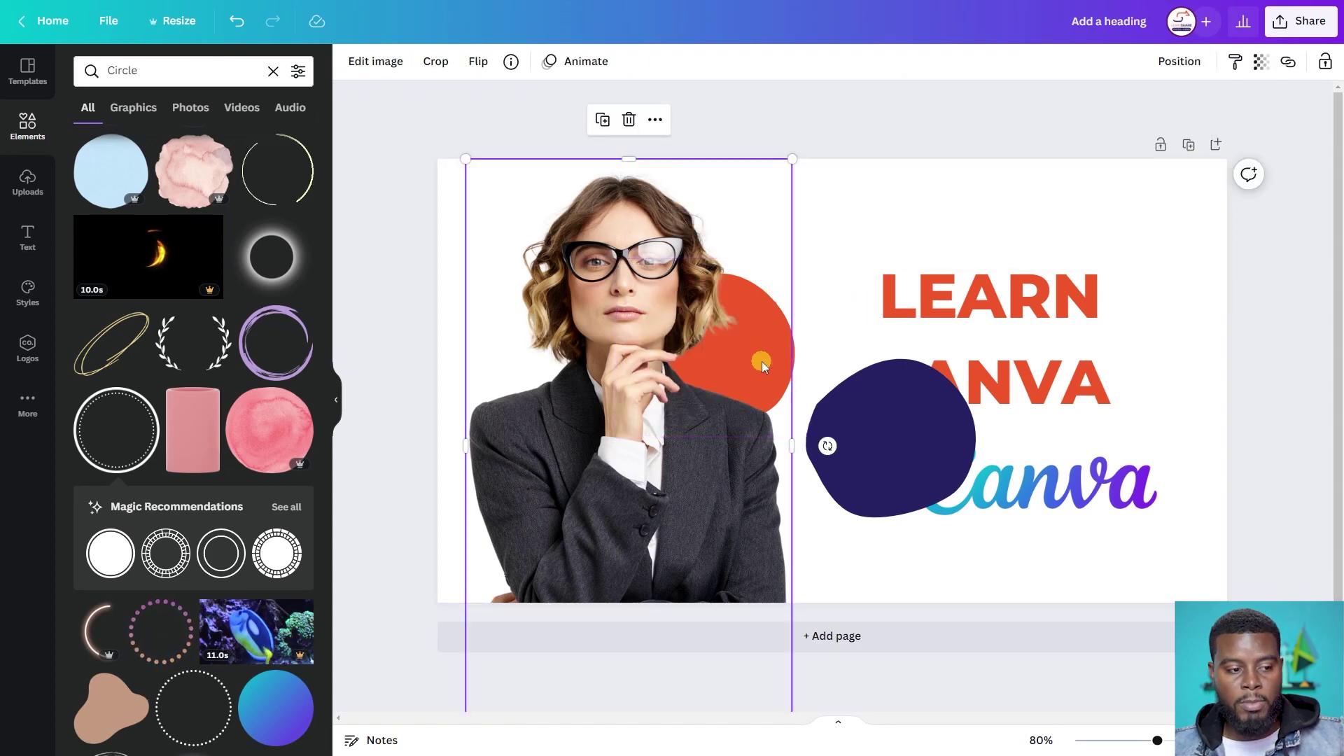
pyautogui.click(805, 355)
pyautogui.moveTo(791, 357); pyautogui.dragTo(828, 360)
pyautogui.moveTo(658, 265); pyautogui.dragTo(564, 181)
pyautogui.moveTo(804, 282); pyautogui.dragTo(628, 294)
# Enlarge the dark blue circle, move it to the woman's lower right past the page's bottom edge, and send it behind her photo
pyautogui.click(886, 389)
pyautogui.moveTo(886, 390); pyautogui.dragTo(806, 432)
pyautogui.moveTo(727, 350); pyautogui.dragTo(667, 294)
pyautogui.moveTo(790, 405); pyautogui.dragTo(768, 501)
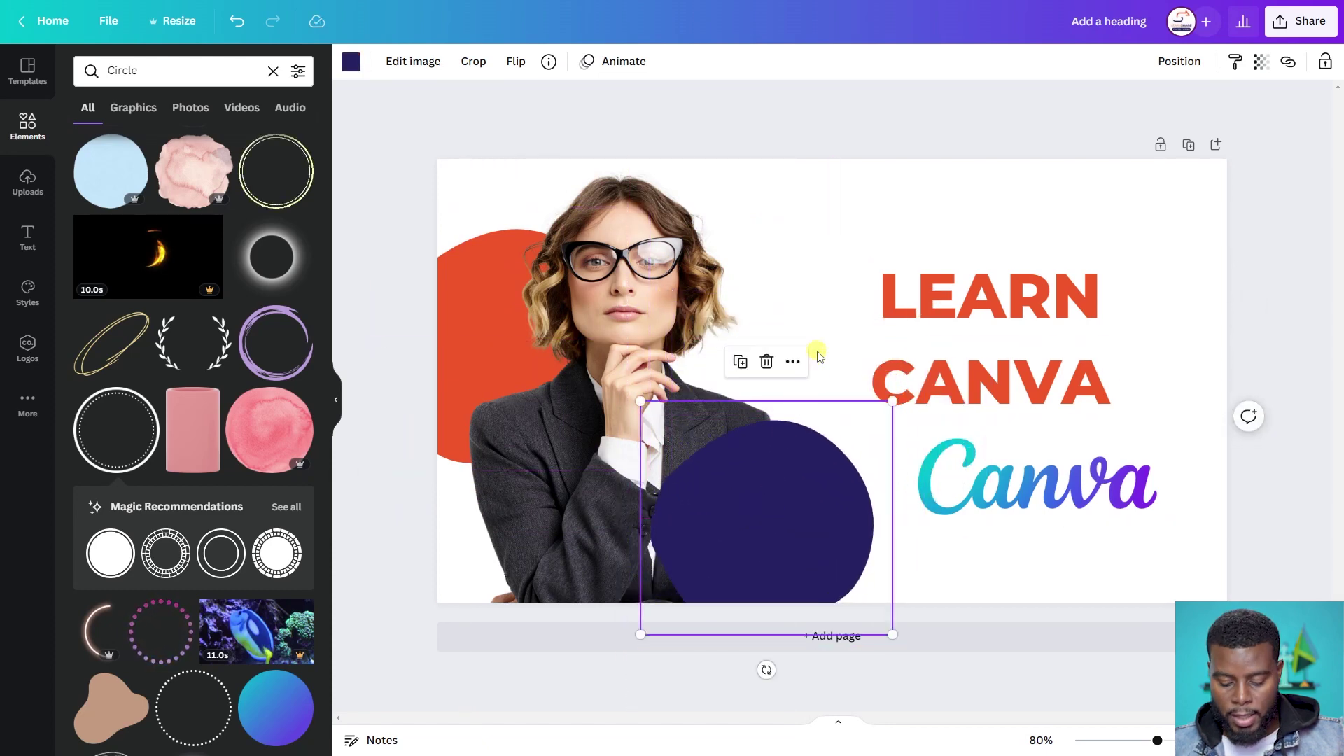
pyautogui.hotkey('ctrl', '[')
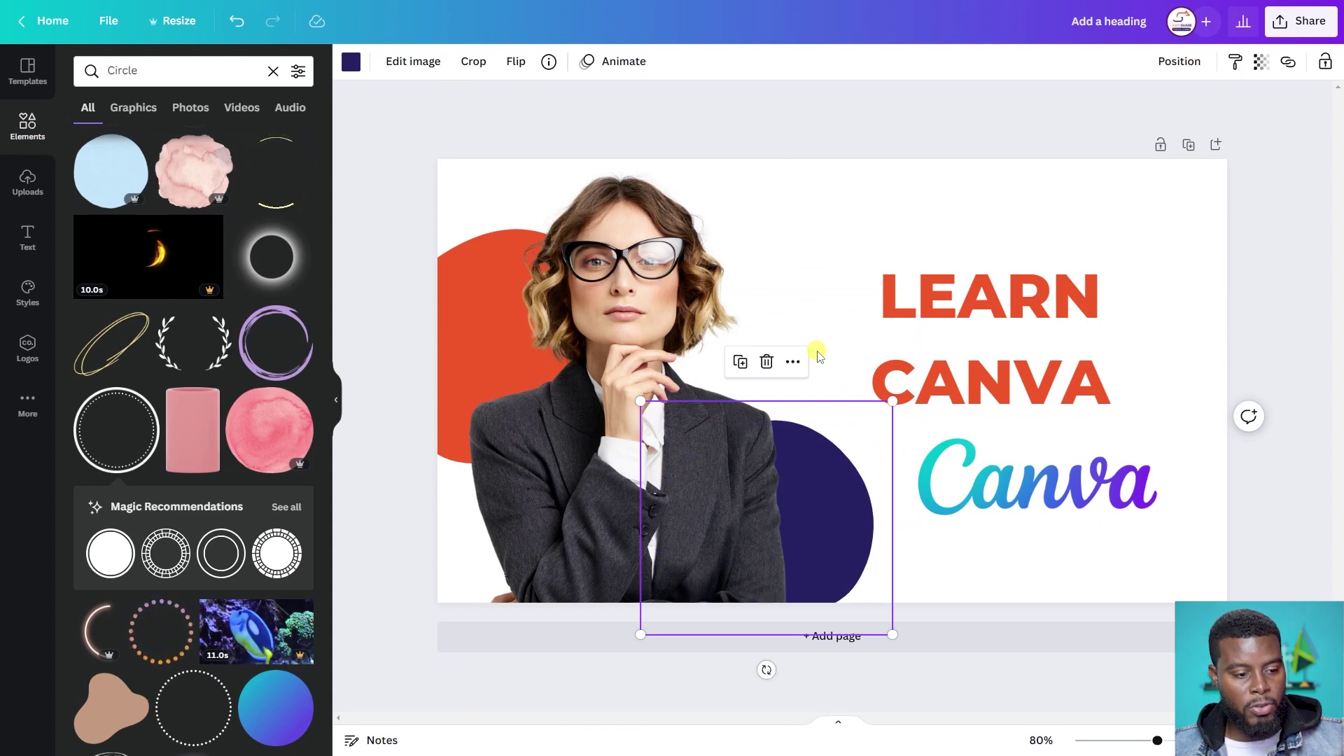
pyautogui.hotkey('ctrl', ']')
pyautogui.hotkey('ctrl', '[')
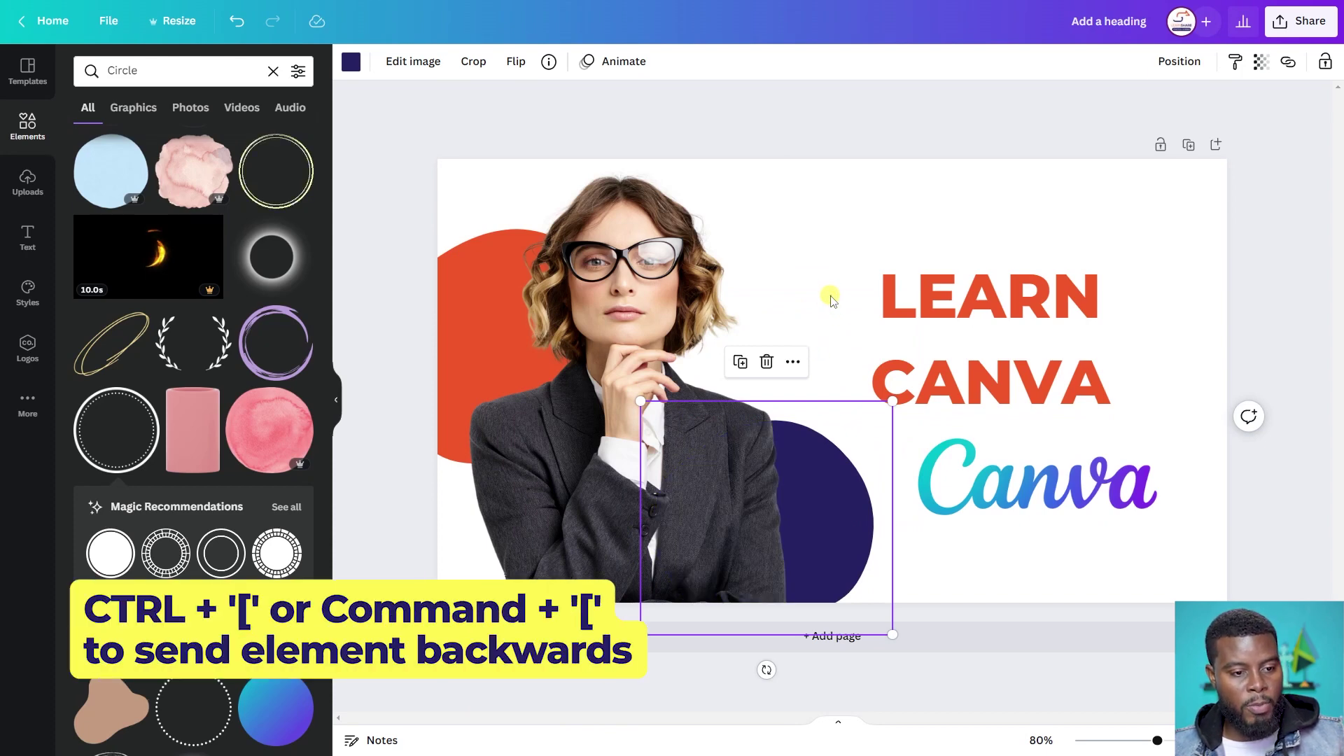
pyautogui.click(980, 297)
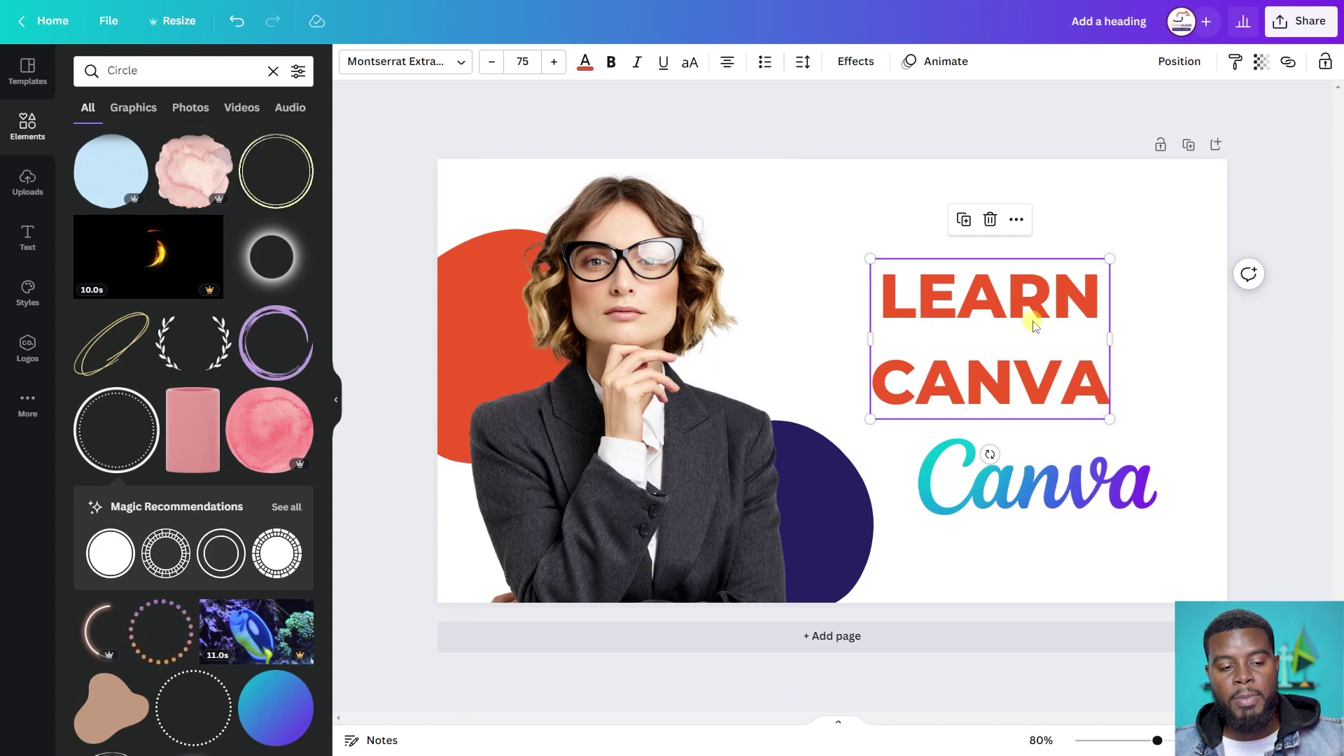
pyautogui.click(823, 321)
pyautogui.click(1023, 305)
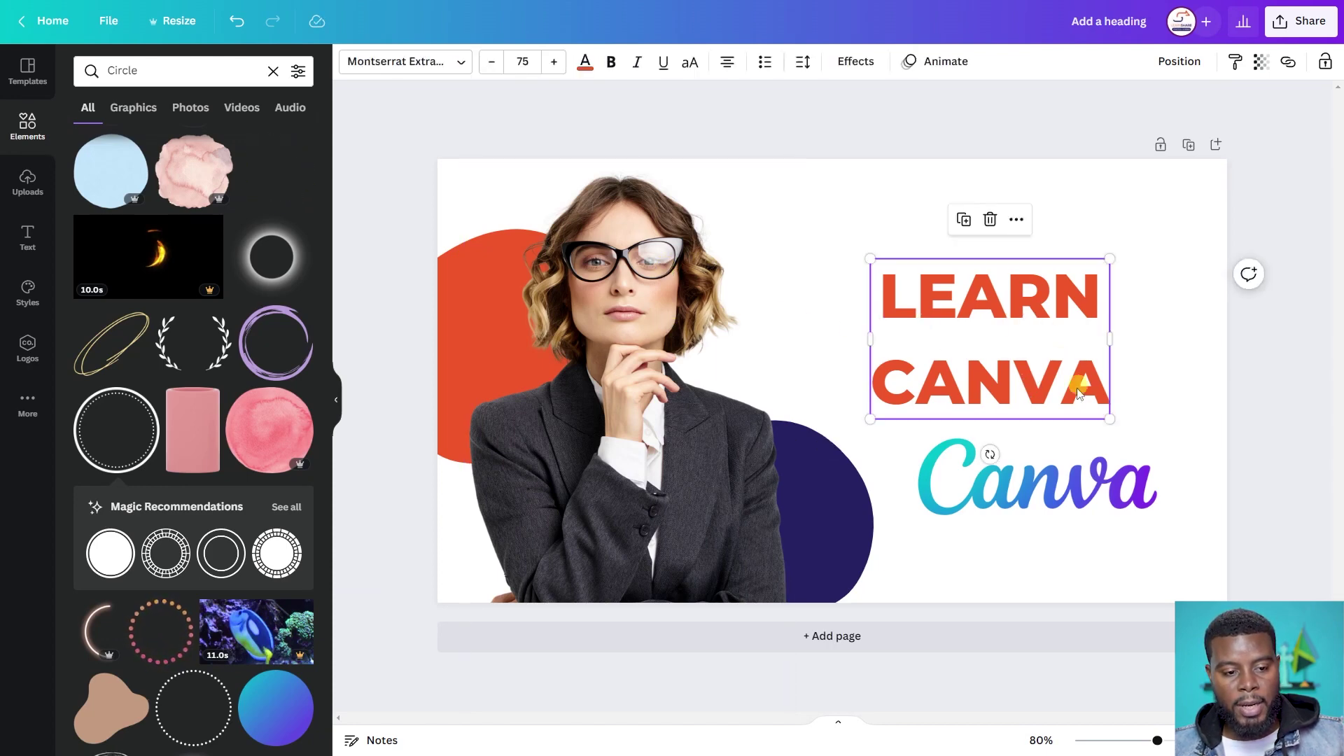
pyautogui.click(917, 372)
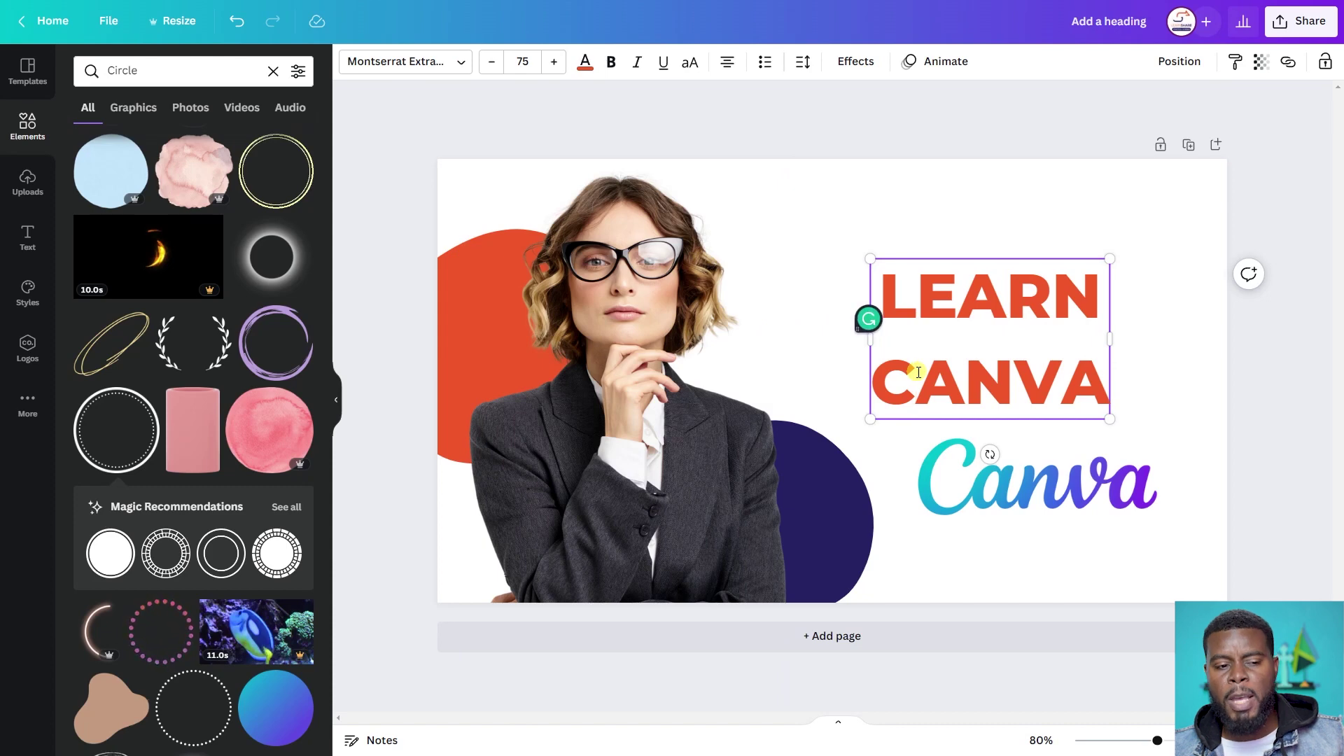
pyautogui.hotkey('ctrl', 'a')
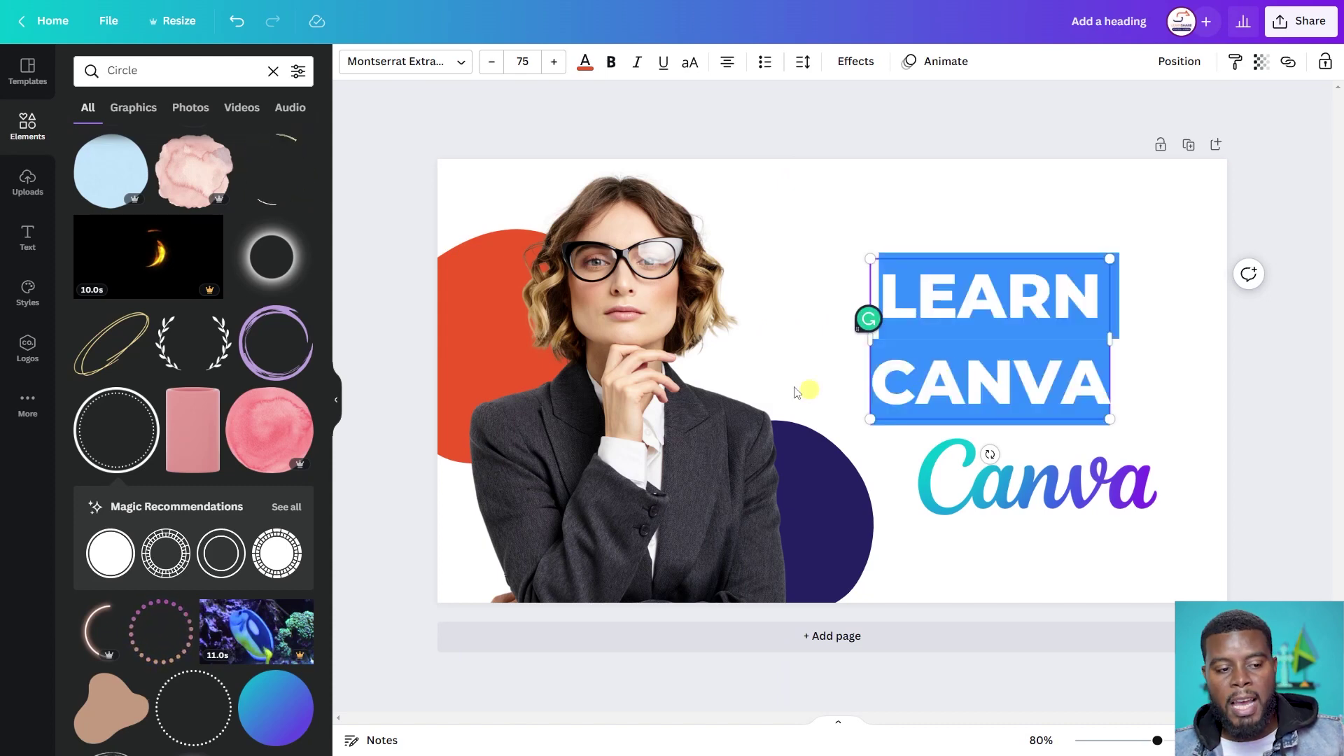
pyautogui.click(888, 426)
# Replace the LEARN CANVA heading text with "FOR BEGINNERS"
pyautogui.scroll(3, 888, 428)
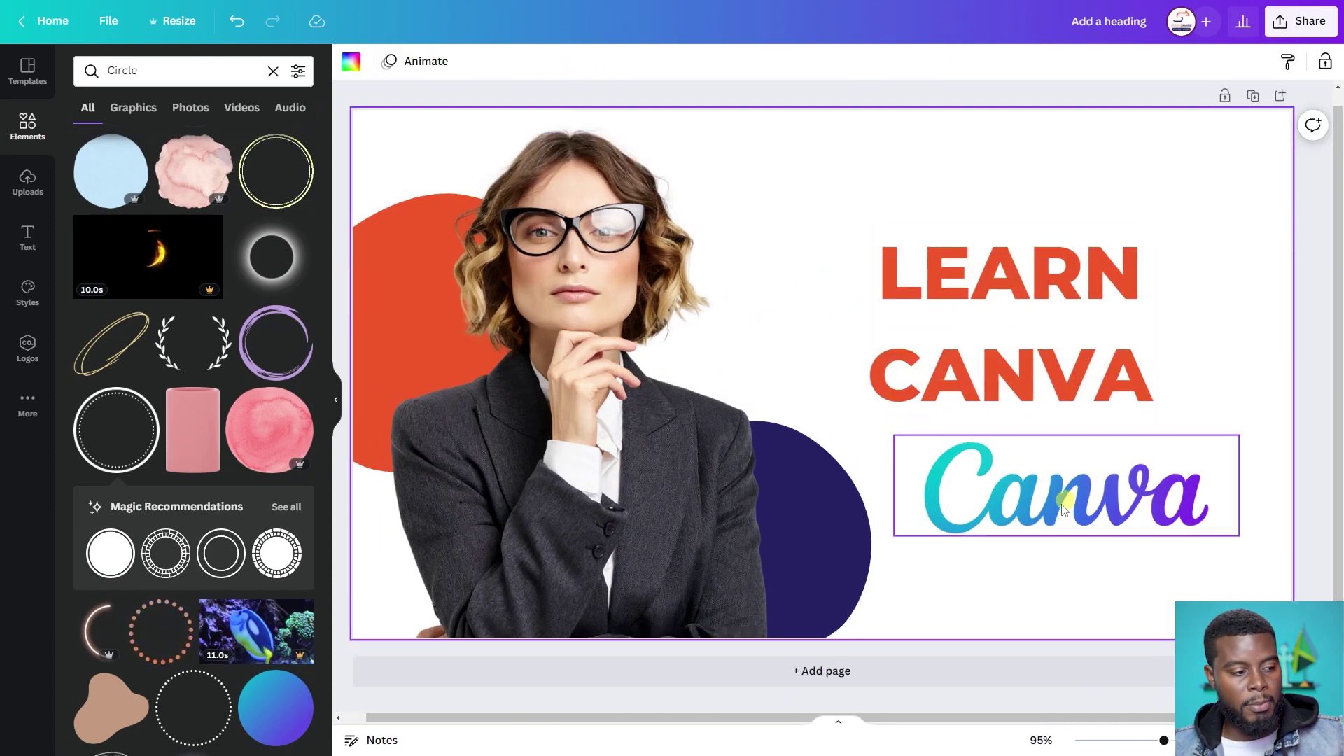
pyautogui.scroll(1, 1011, 495)
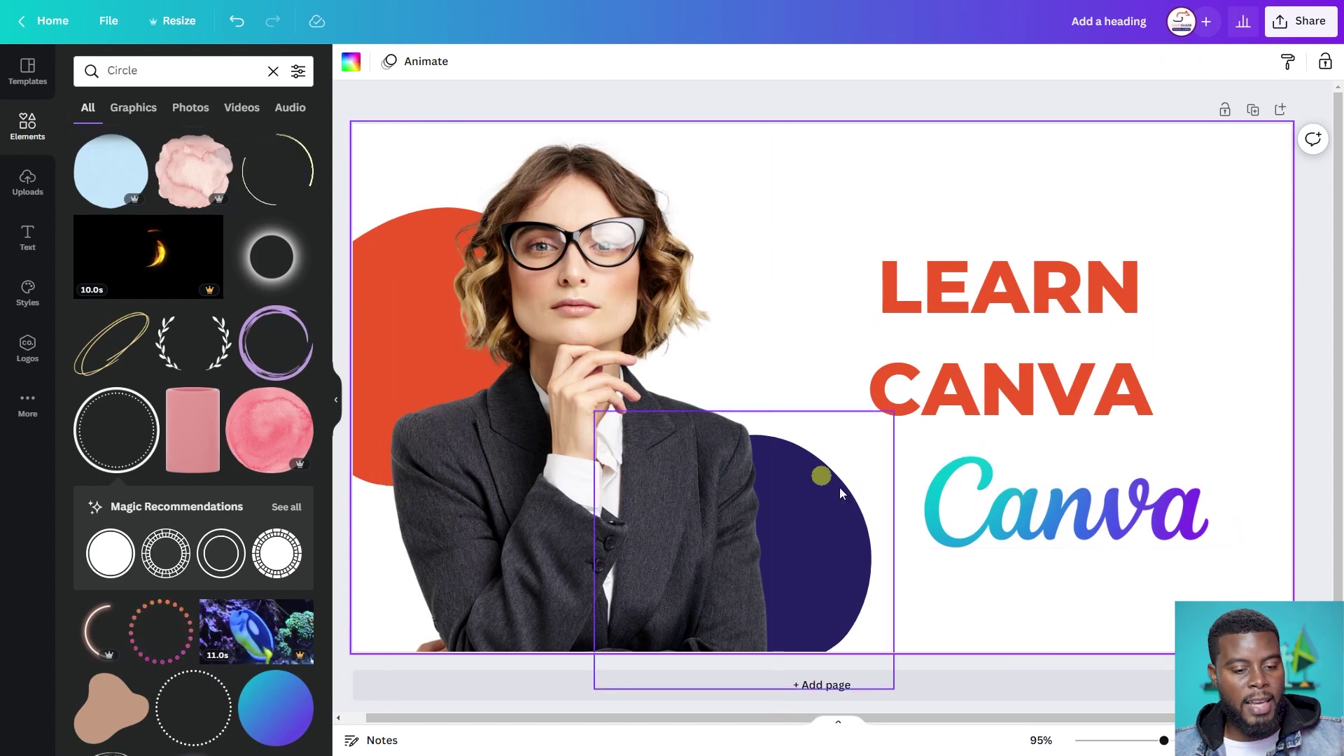
pyautogui.click(1087, 481)
pyautogui.click(966, 388)
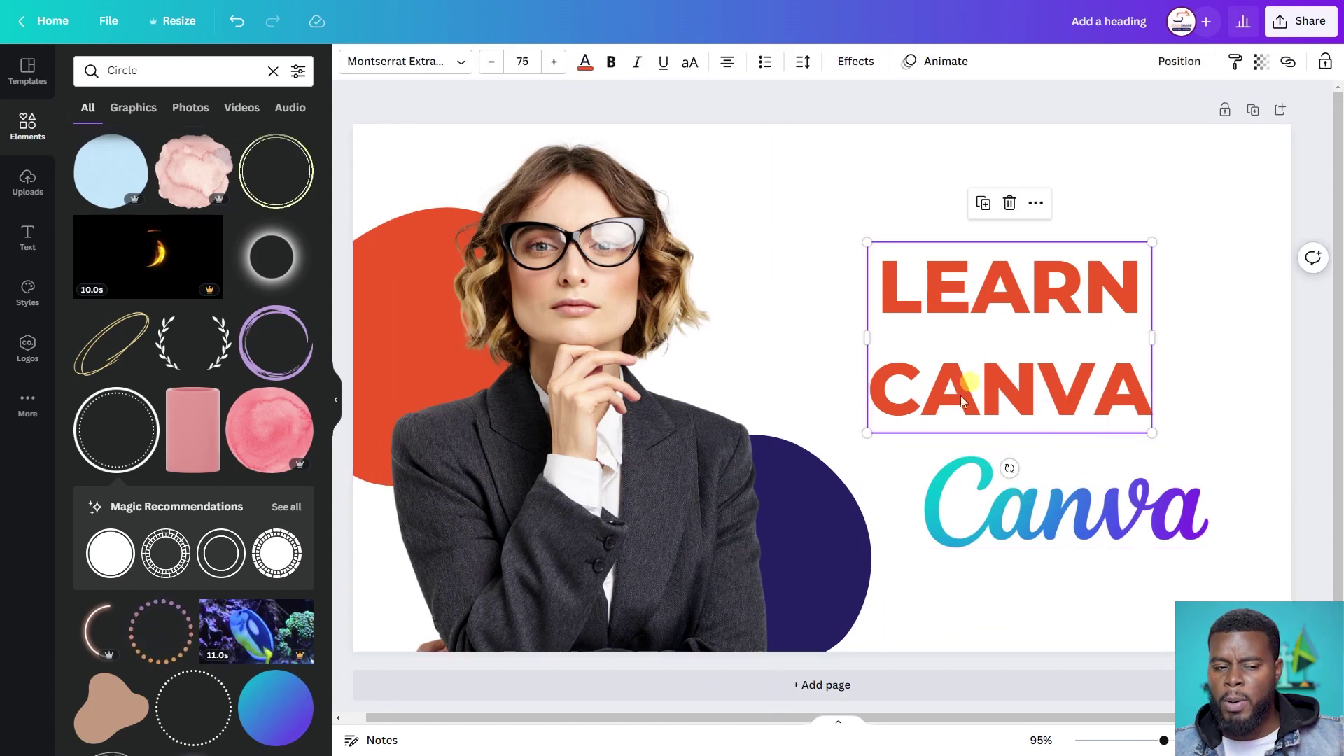
pyautogui.click(909, 373)
pyautogui.doubleClick(908, 372)
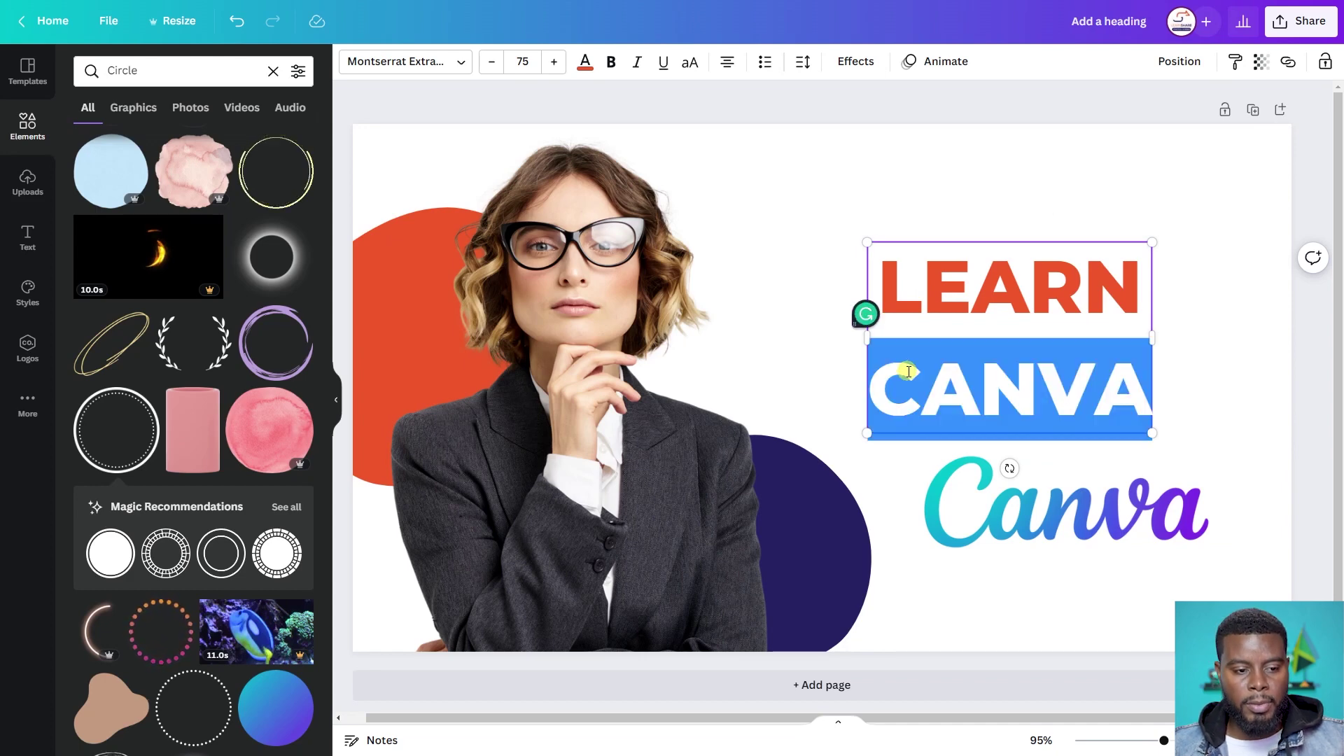
pyautogui.hotkey('ctrl', 'a')
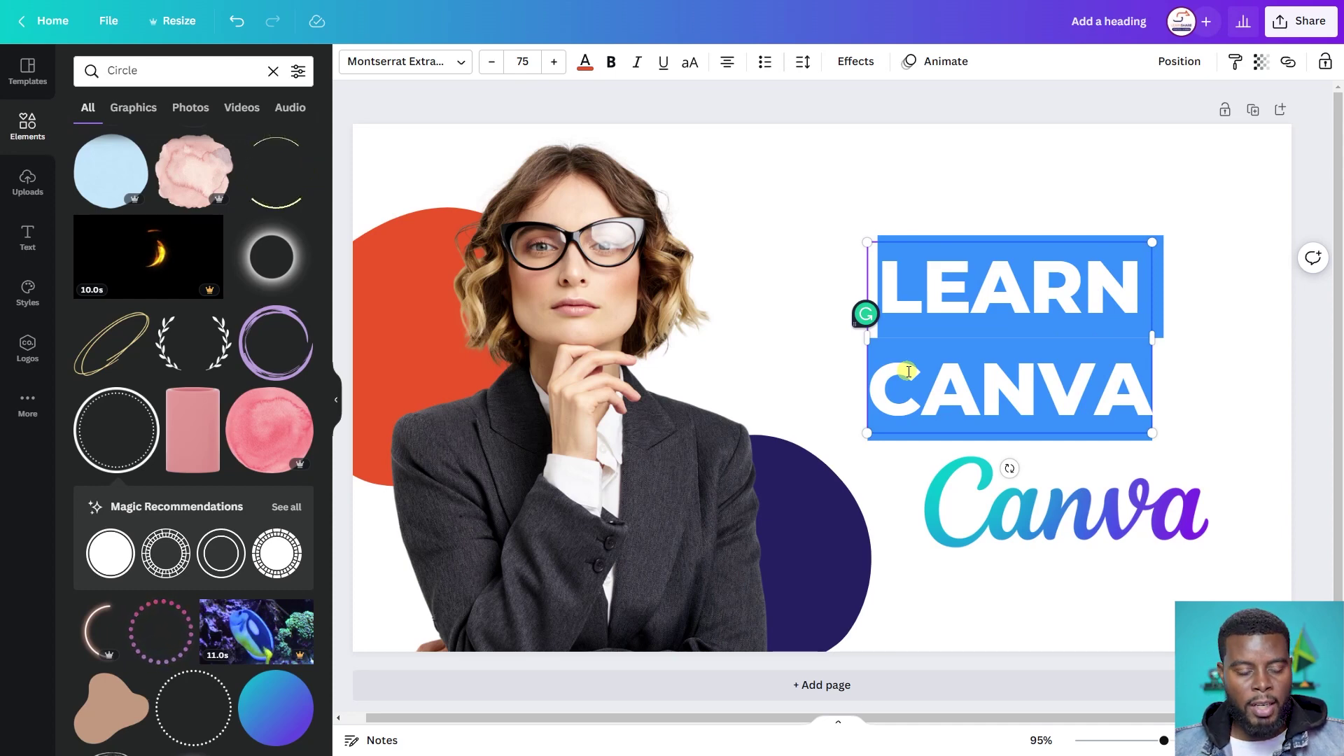
pyautogui.write('G')
pyautogui.press('BackSpace')
pyautogui.write('FO')
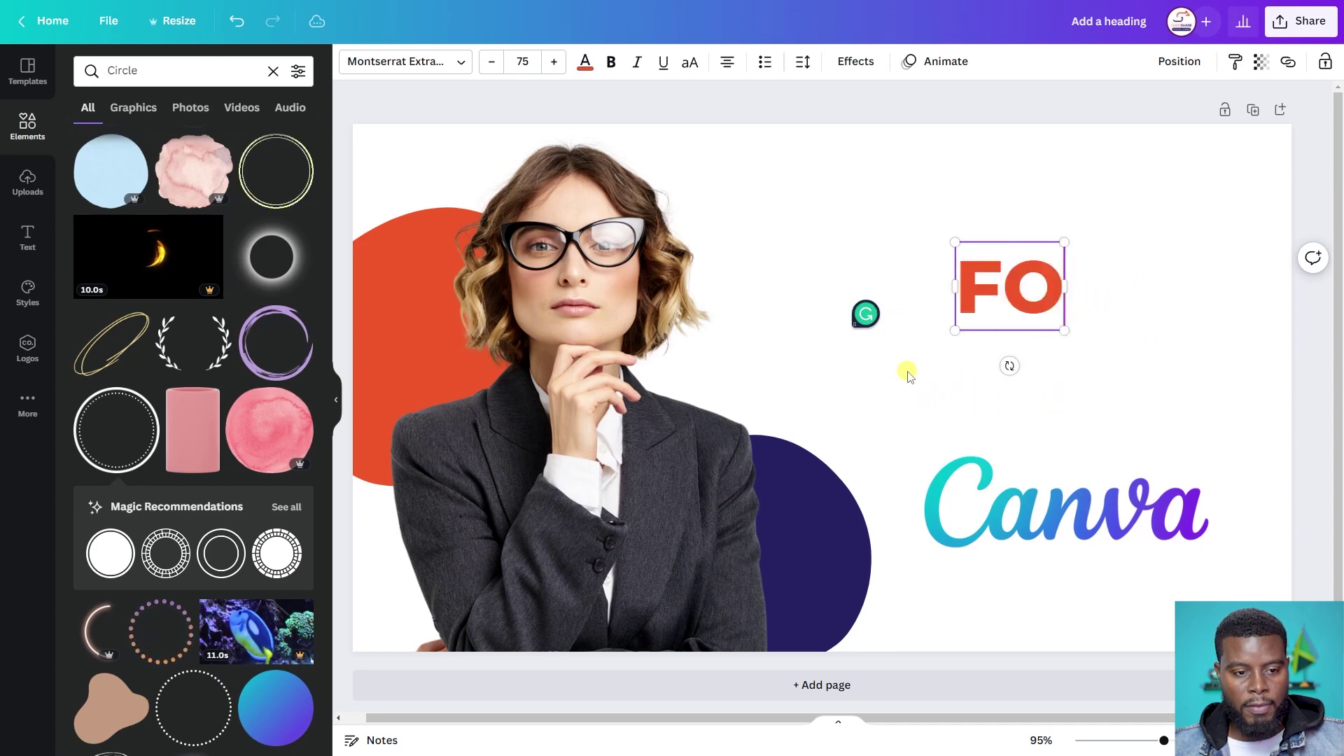
pyautogui.write('R BEGINNERS')
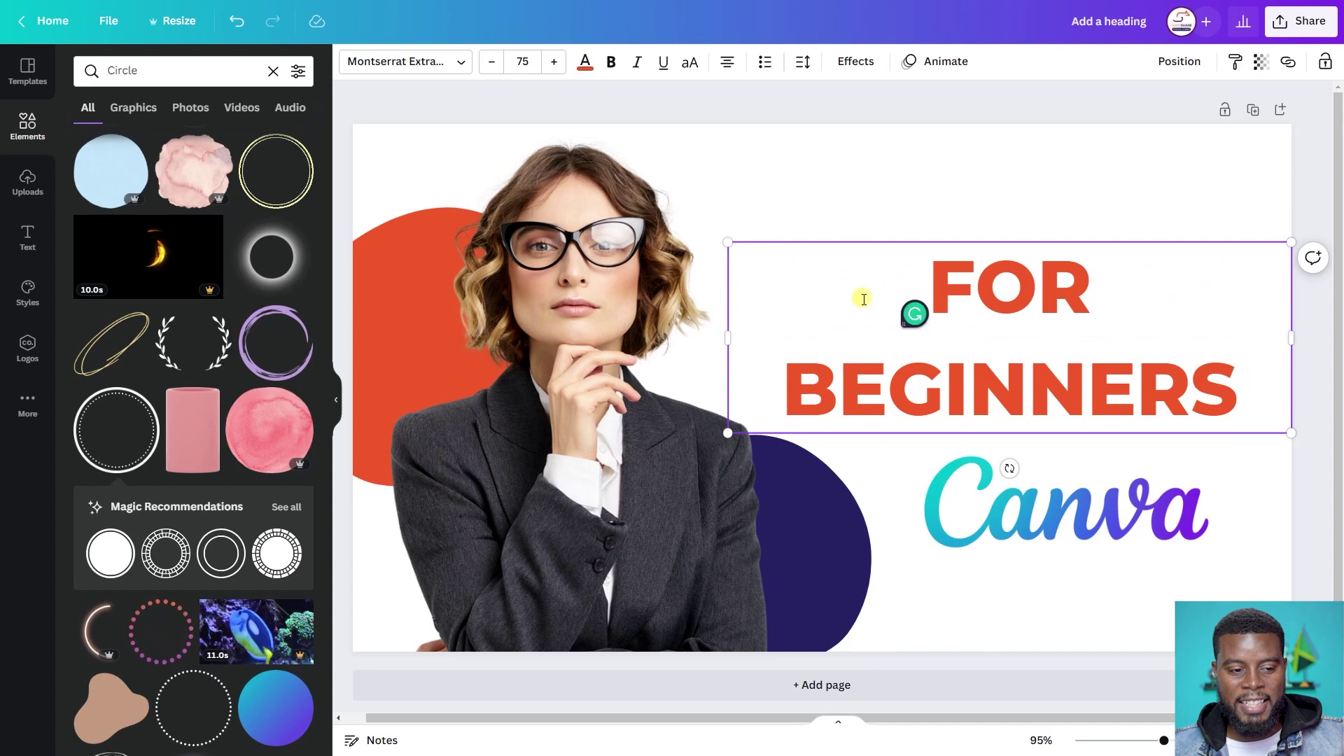
# Replace the space between FOR and BEGINNERS with a line break
pyautogui.click(797, 374)
pyautogui.press('BackSpace')
pyautogui.press('Return')
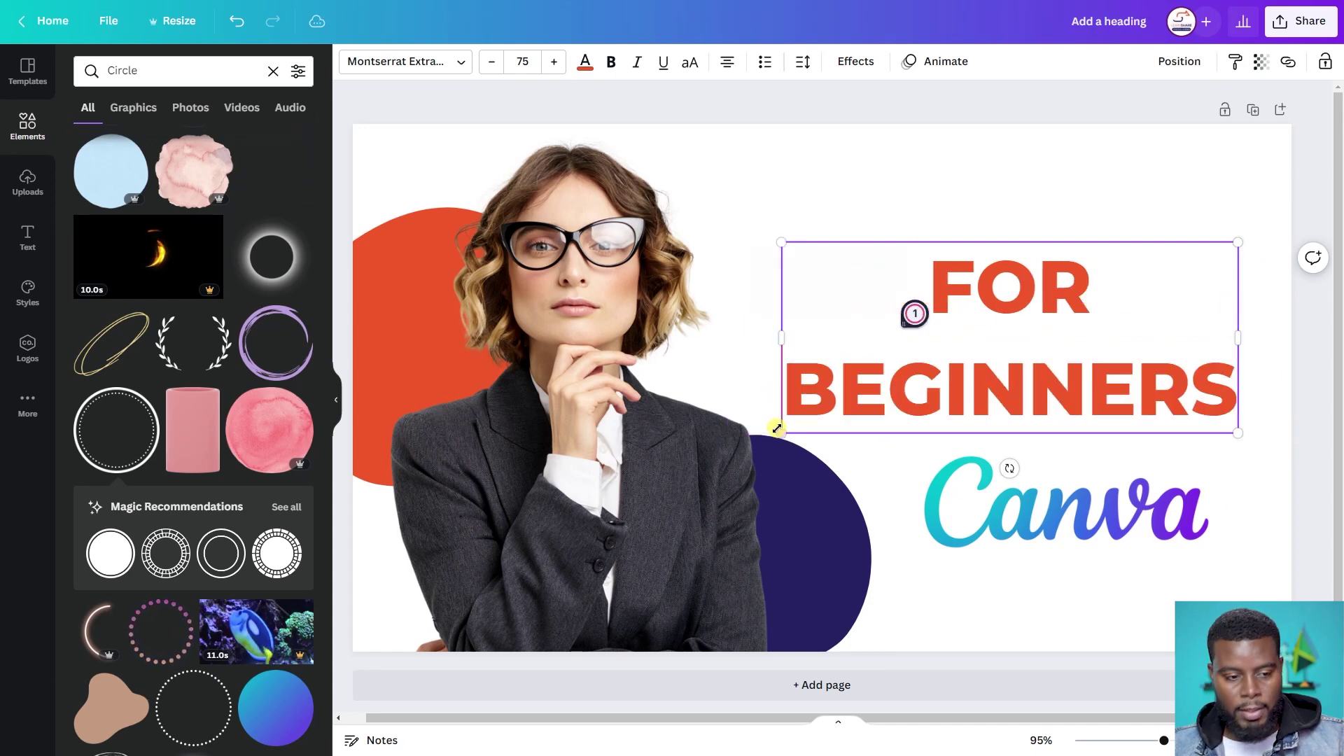
# Try a letter spacing of 108 on the whole heading, settling on letter spacing 0 and line spacing 0.85
pyautogui.hotkey('ctrl', 'a')
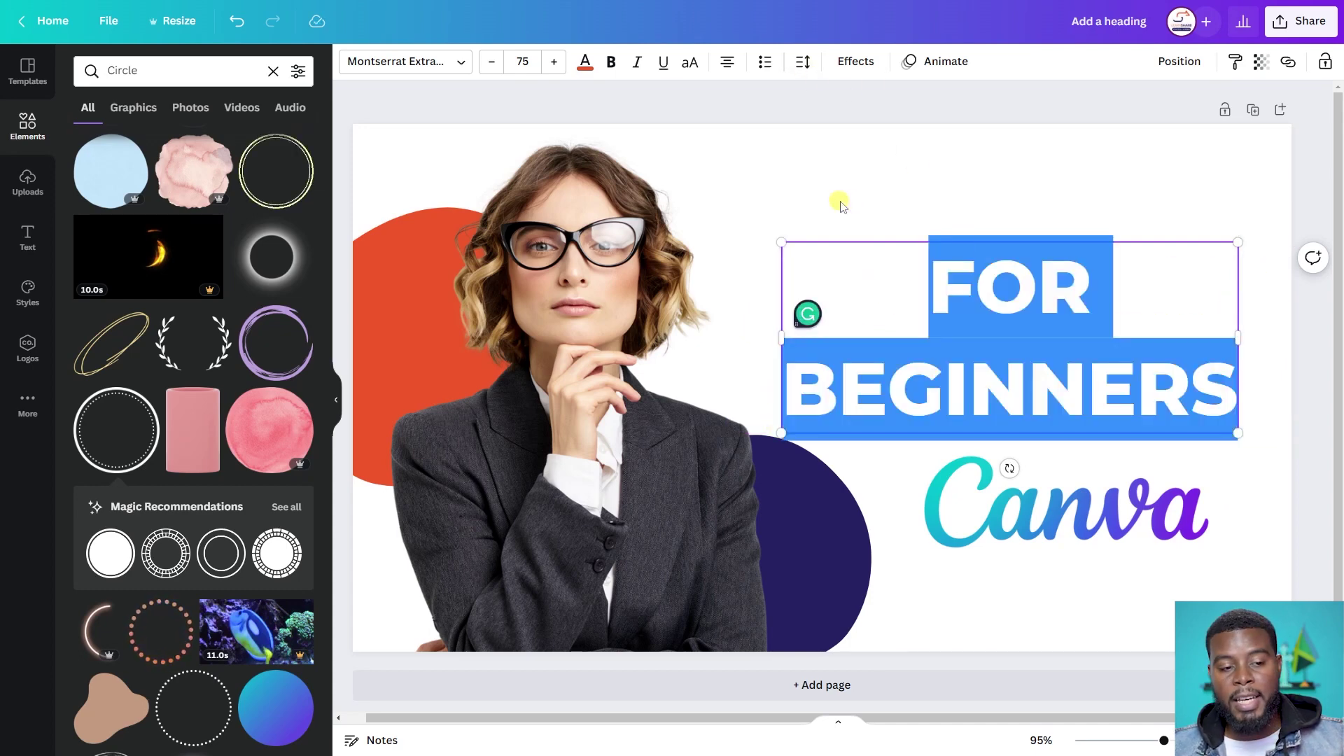
pyautogui.click(803, 61)
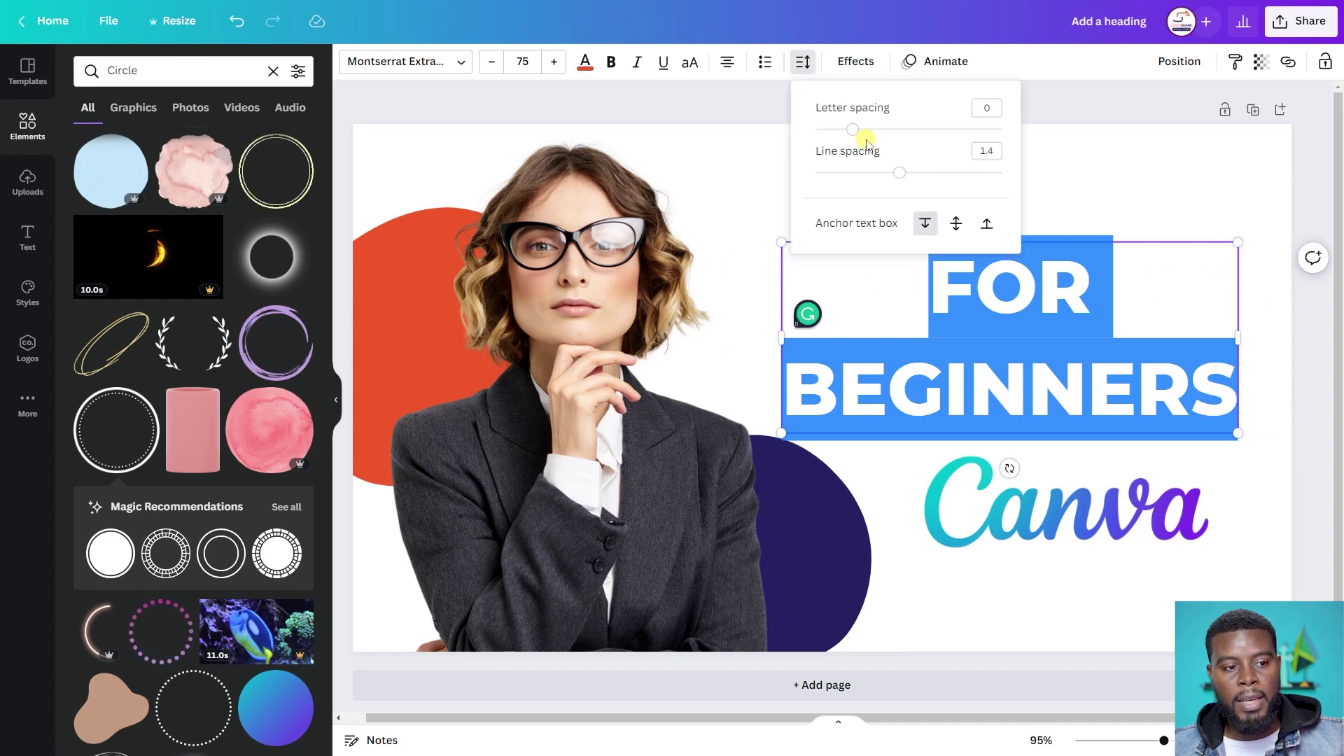
pyautogui.moveTo(855, 133)
pyautogui.mouseDown()
pyautogui.moveTo(891, 132)
pyautogui.moveTo(874, 134)
pyautogui.mouseUp()
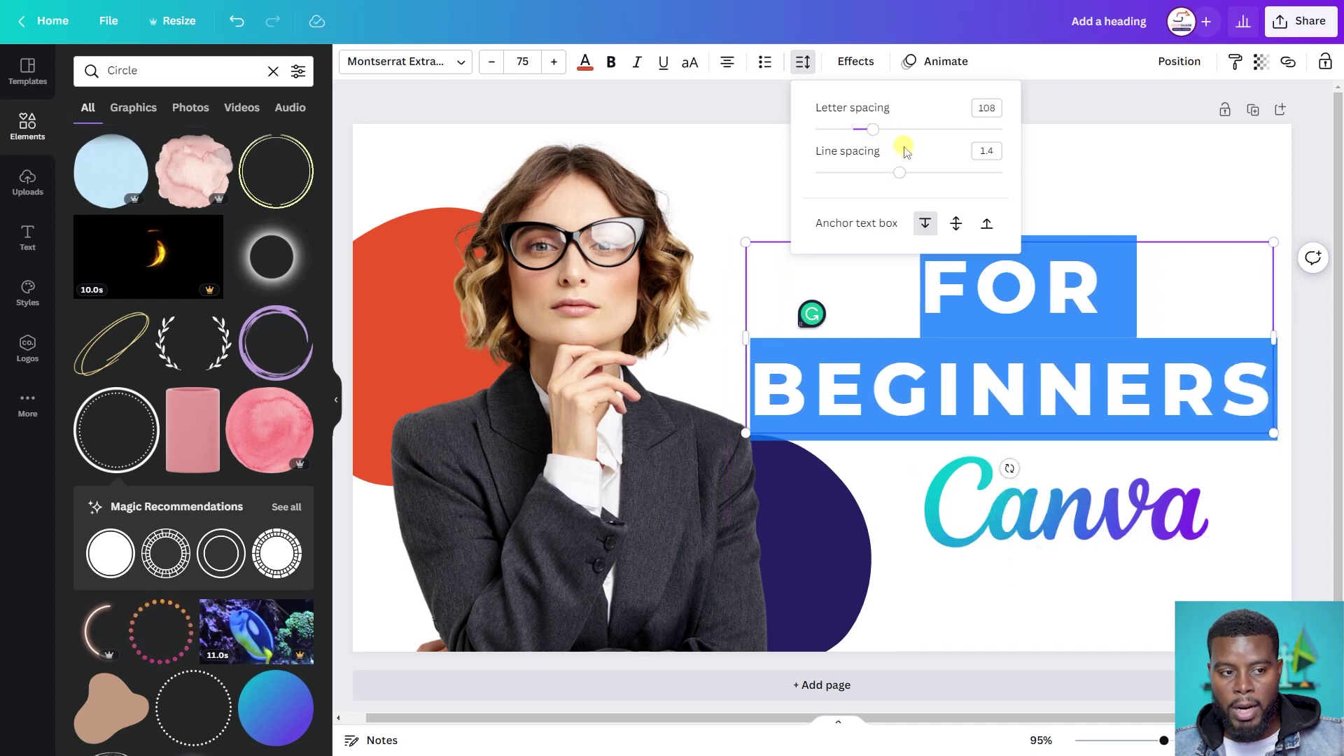
pyautogui.moveTo(901, 175); pyautogui.dragTo(855, 132)
pyautogui.moveTo(974, 110); pyautogui.dragTo(1014, 115)
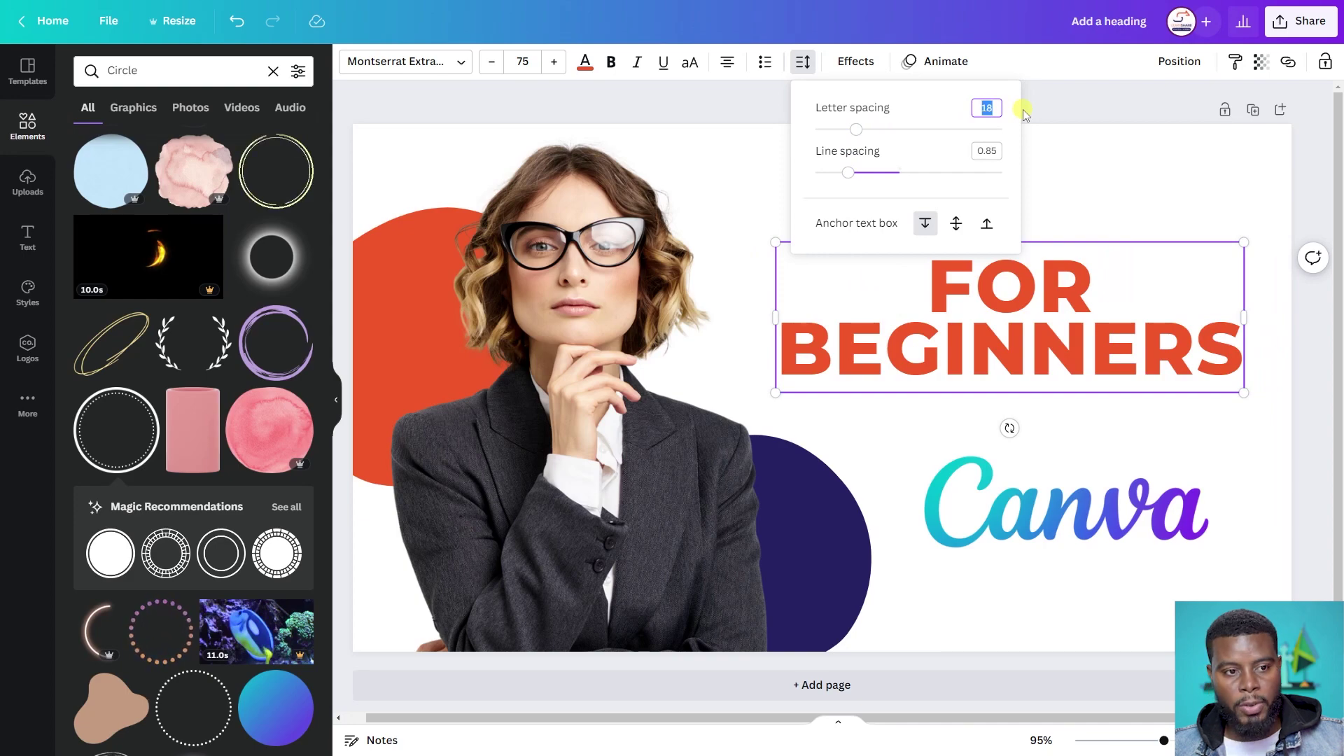
pyautogui.write('0')
pyautogui.press('Return')
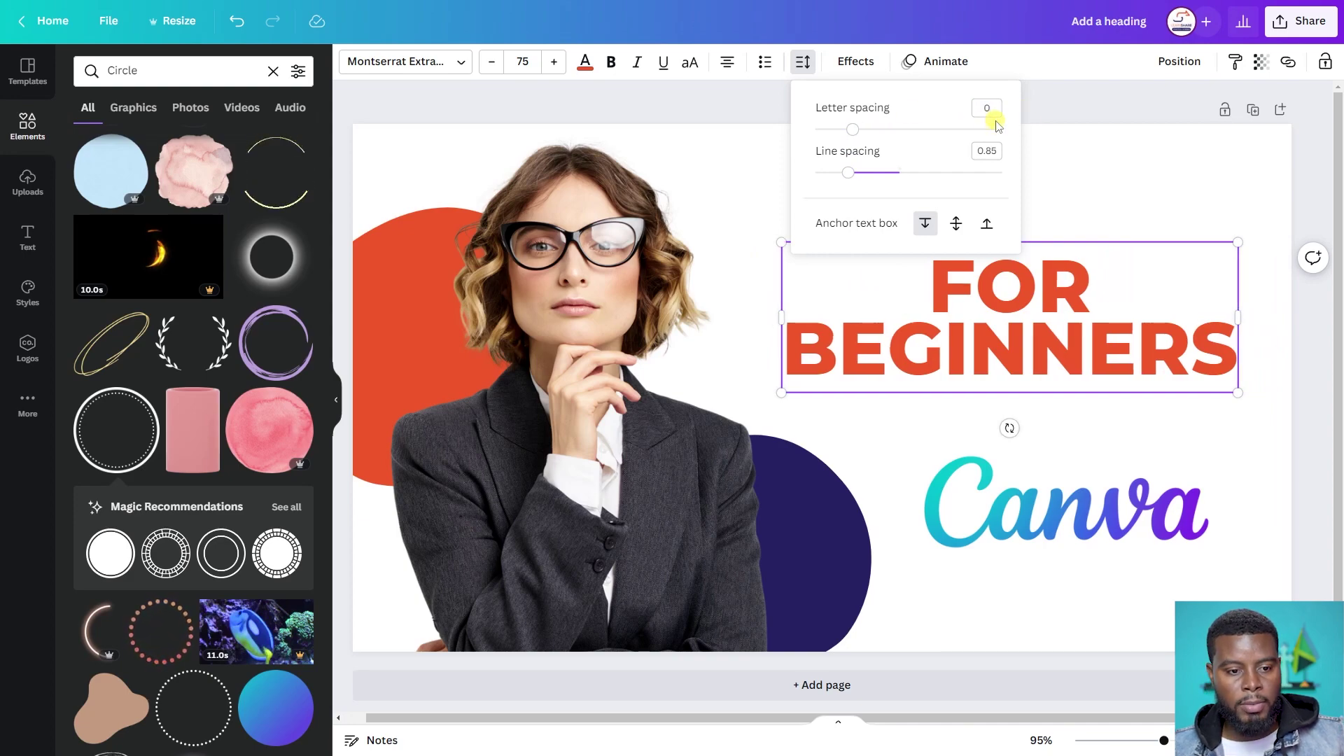
# Move the FOR BEGINNERS heading down and place the Canva logo above it
pyautogui.click(1115, 214)
pyautogui.click(1056, 399)
pyautogui.click(1059, 345)
pyautogui.moveTo(1059, 345); pyautogui.dragTo(1076, 456)
pyautogui.click(1085, 542)
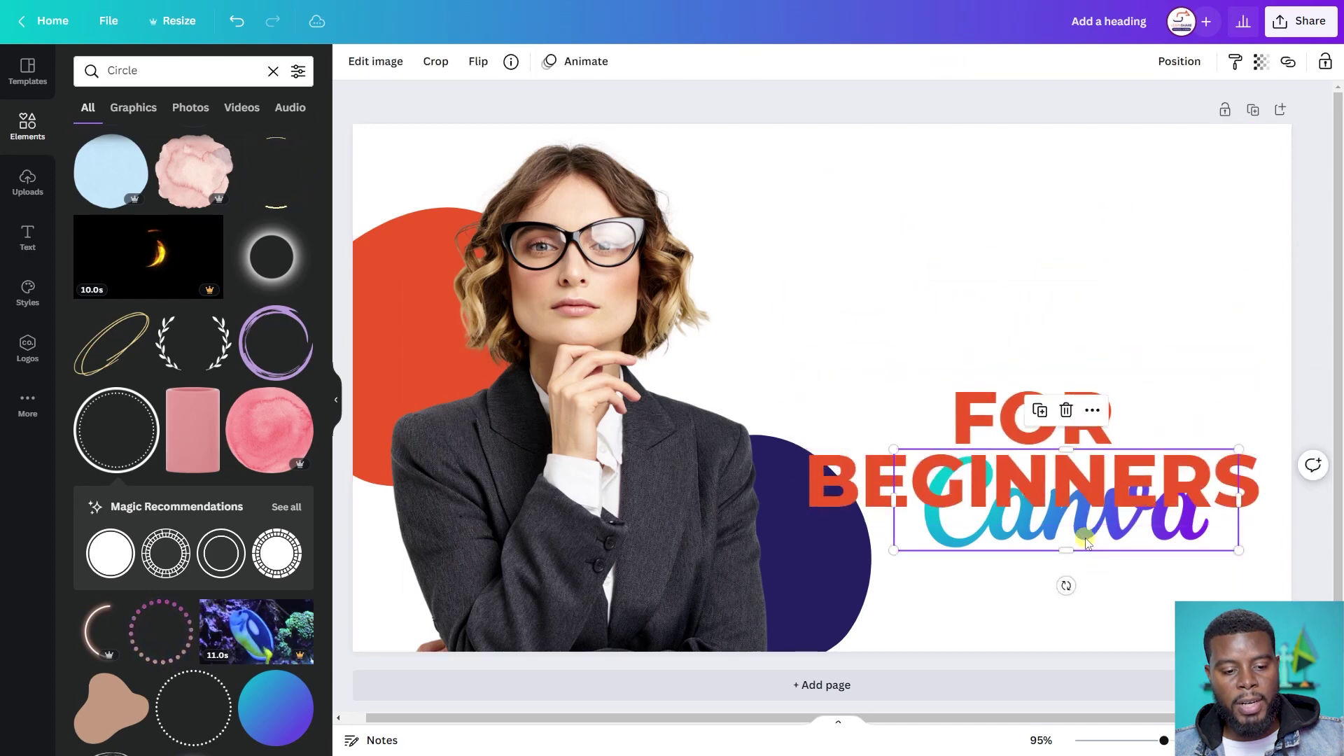
pyautogui.moveTo(1092, 541); pyautogui.dragTo(1044, 327)
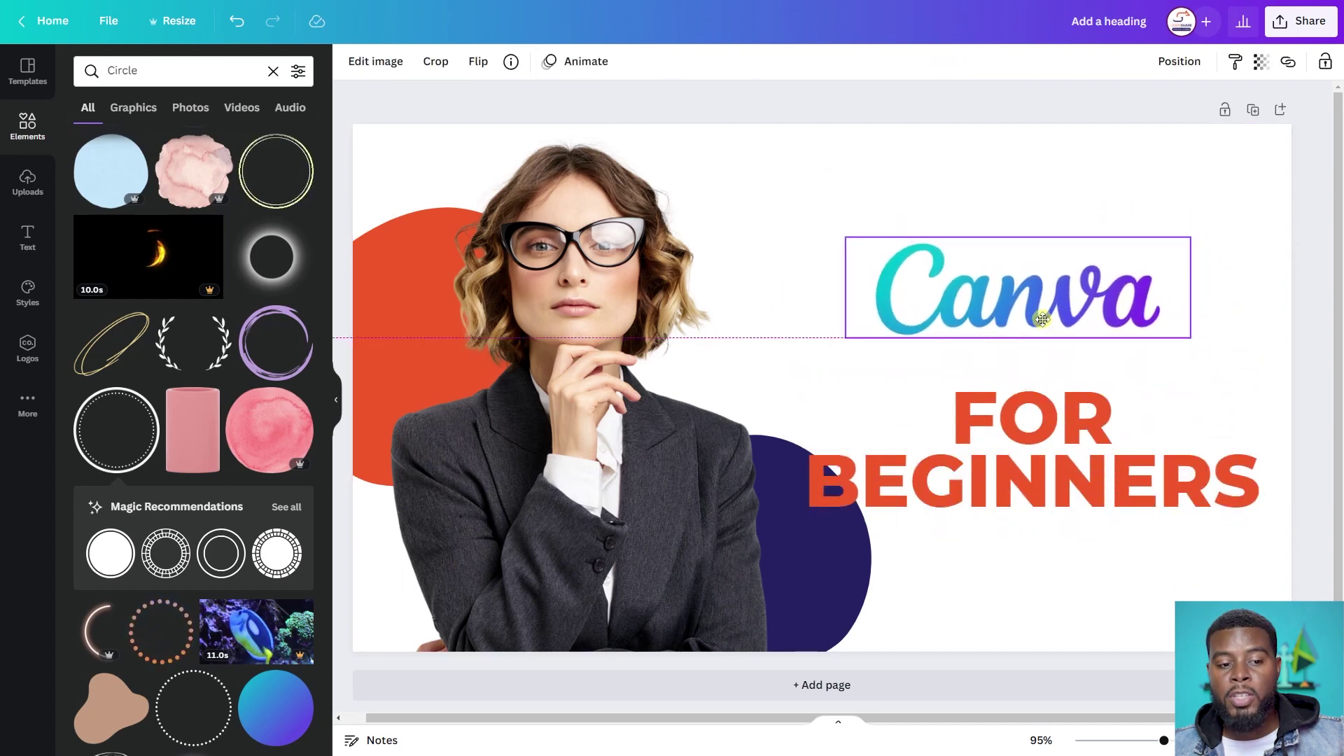
# Move the FOR BEGINNERS heading up directly beneath the Canva logo, centered with it
pyautogui.click(1052, 420)
pyautogui.moveTo(1052, 420); pyautogui.dragTo(1037, 423)
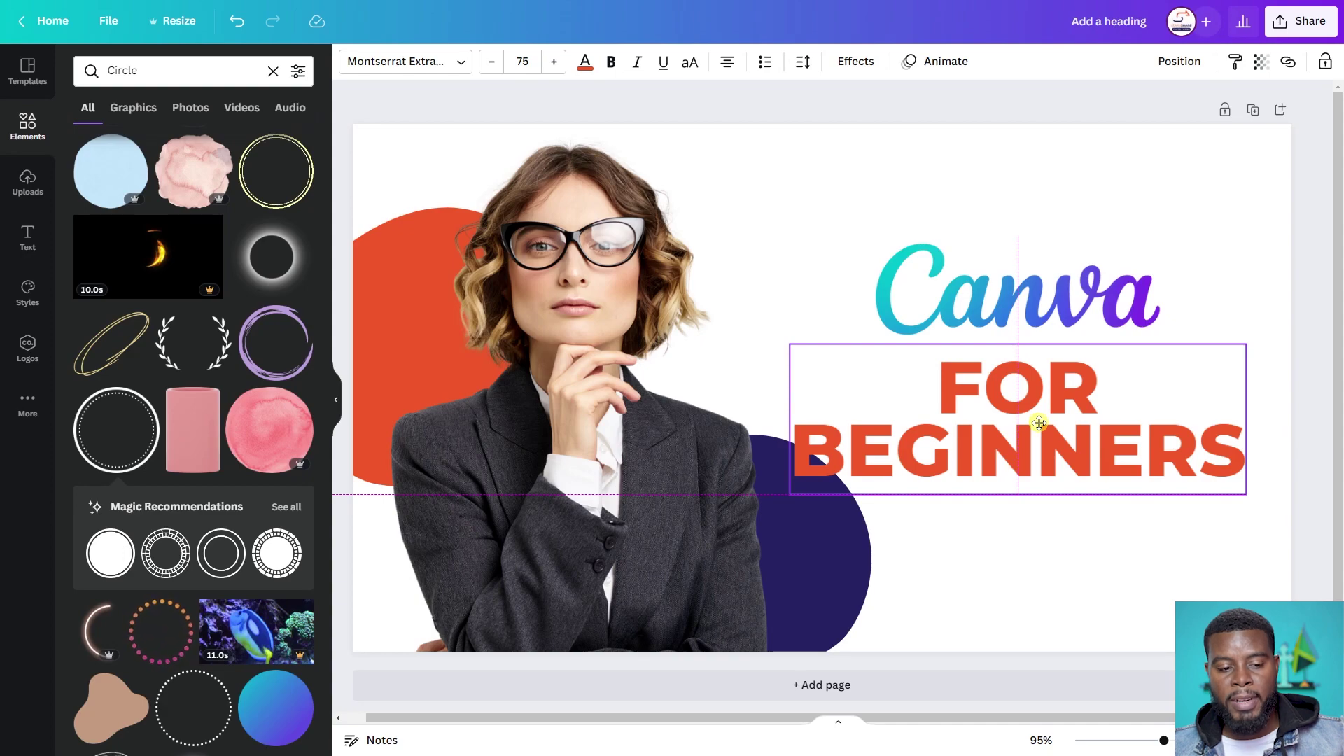
pyautogui.moveTo(1039, 422); pyautogui.dragTo(1036, 425)
pyautogui.rightClick(1036, 426)
pyautogui.click(1085, 423)
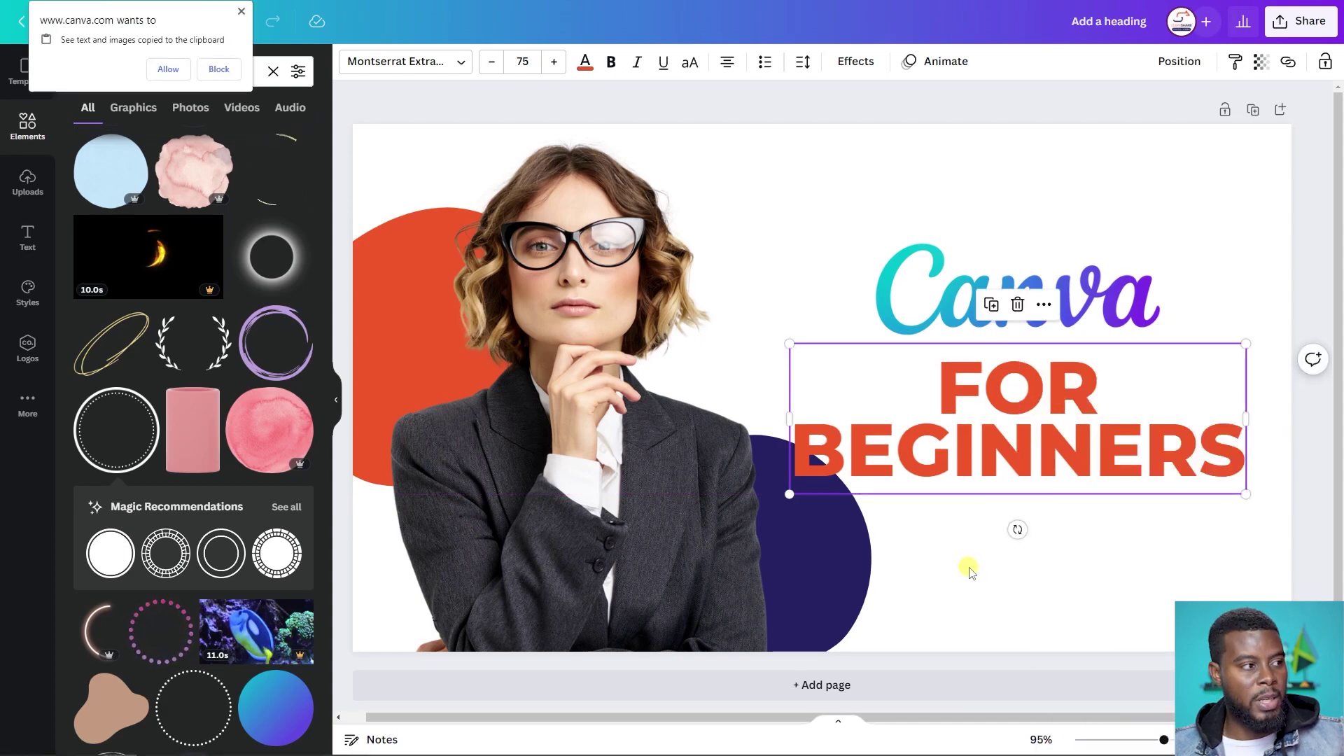
pyautogui.click(242, 14)
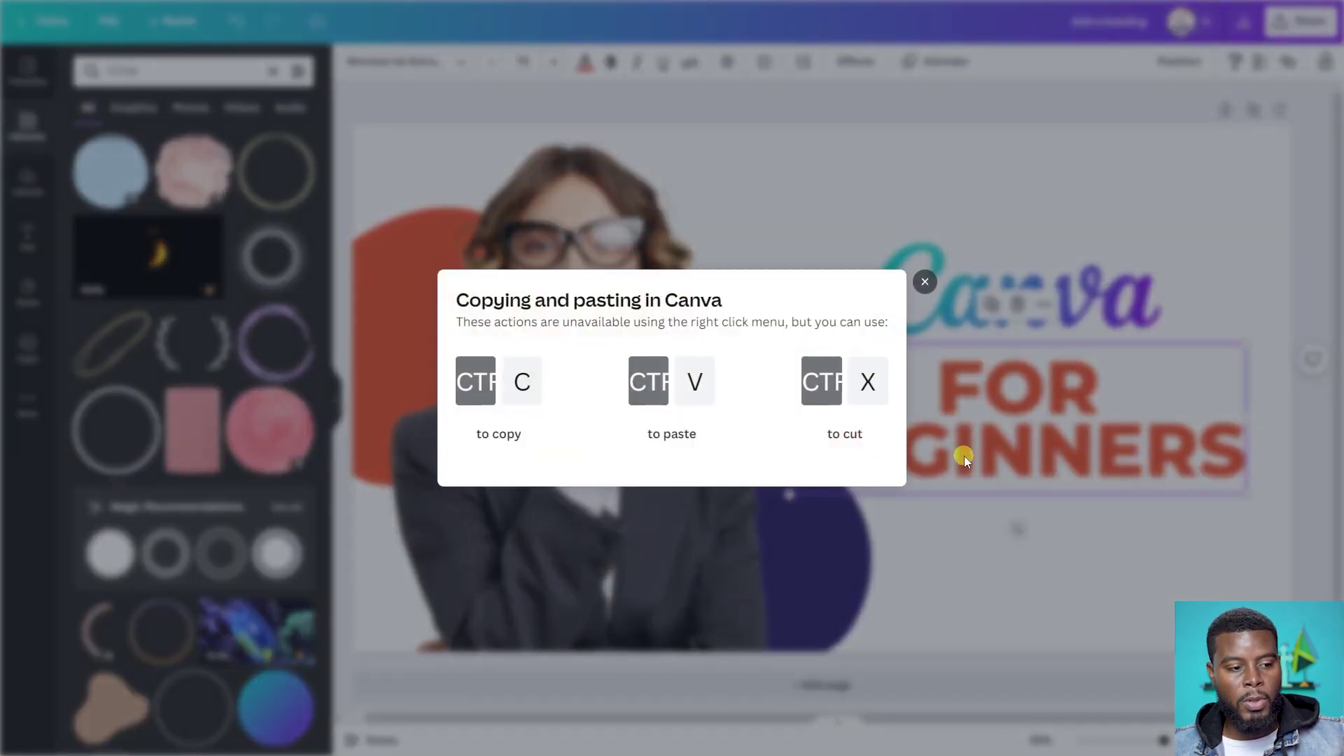
pyautogui.click(926, 285)
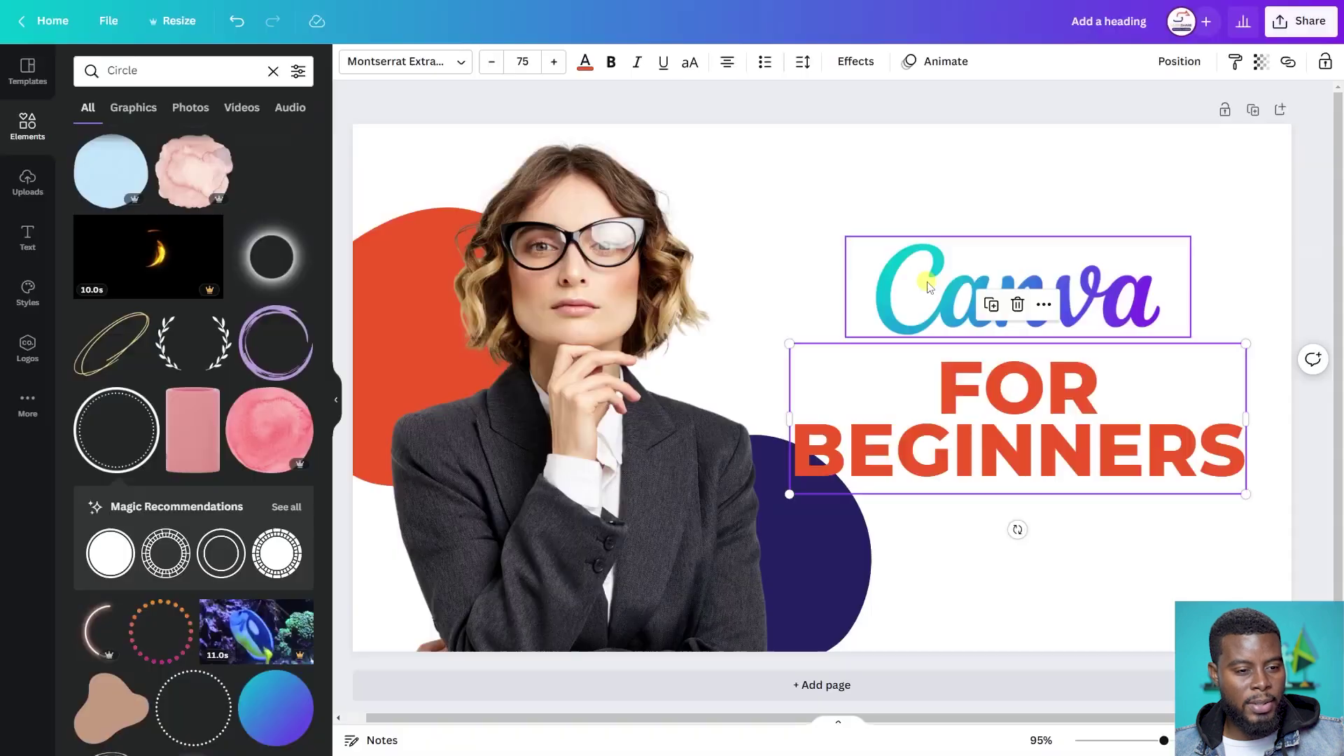
pyautogui.click(1047, 197)
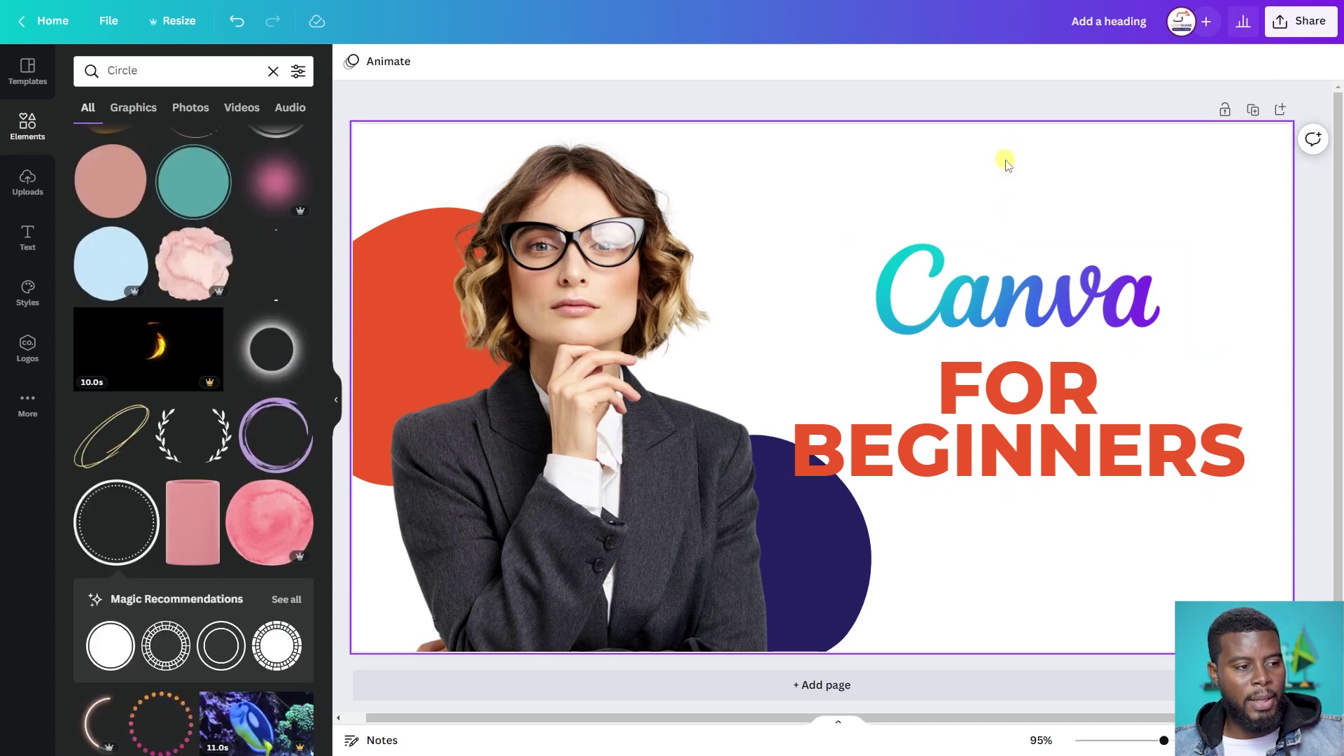
# Zoom out to 80%, enlarge the woman's photo slightly, and shift it up and to the left
pyautogui.click(632, 199)
pyautogui.scroll(-1, 660, 302)
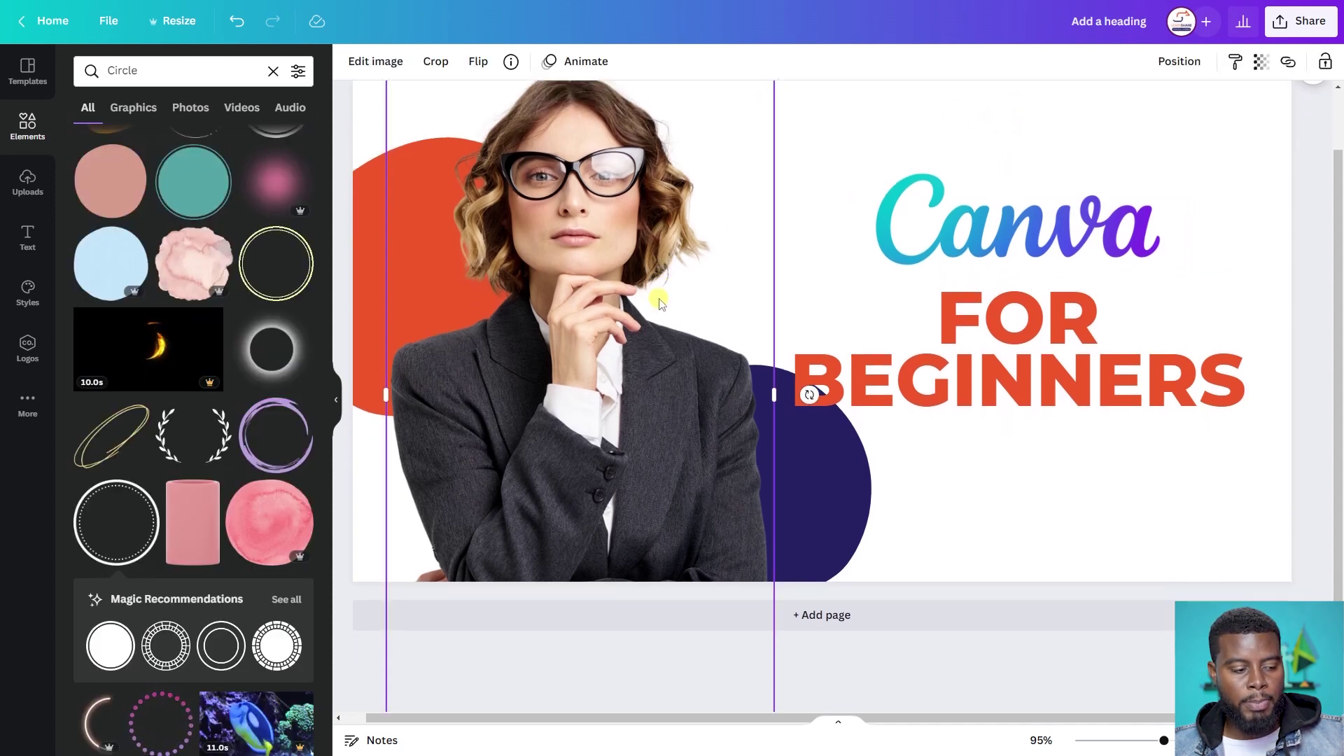
pyautogui.scroll(-2, 632, 318)
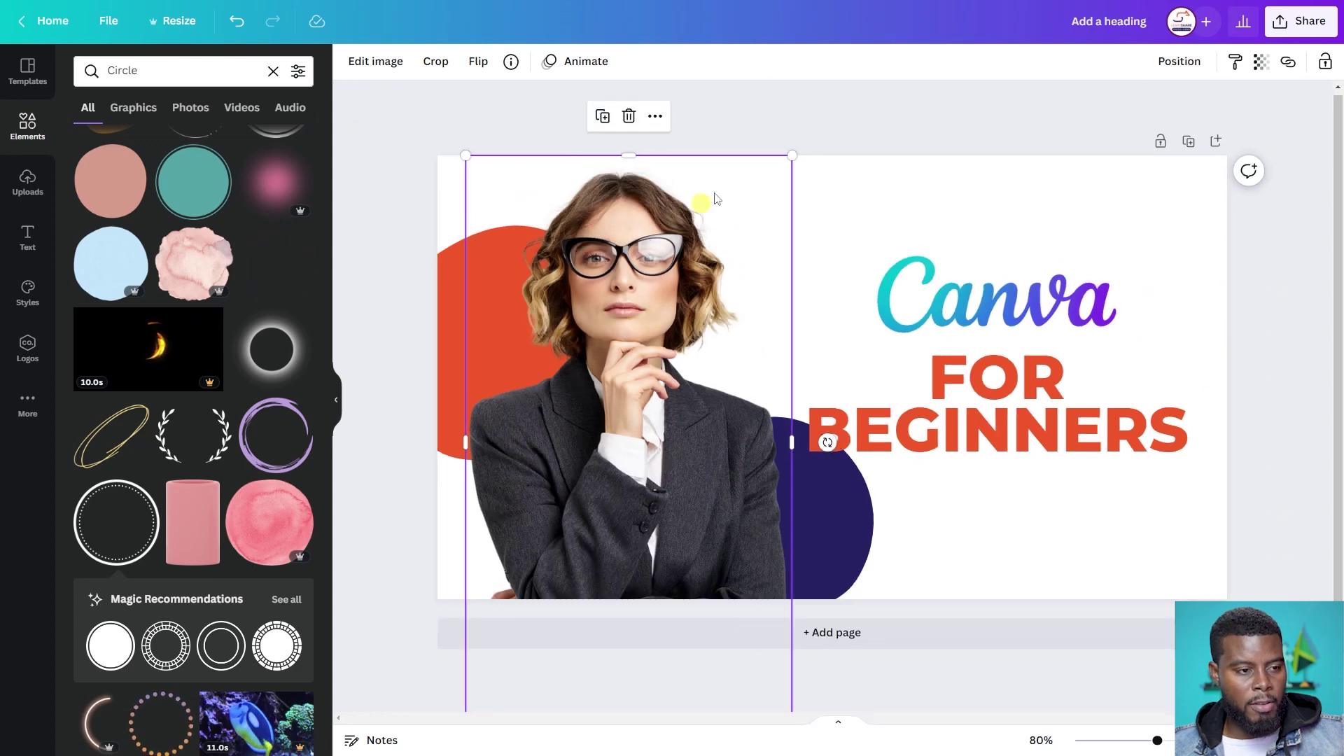
pyautogui.moveTo(793, 156)
pyautogui.mouseDown()
pyautogui.moveTo(738, 242)
pyautogui.moveTo(824, 106)
pyautogui.moveTo(805, 140)
pyautogui.mouseUp()
pyautogui.moveTo(467, 286); pyautogui.dragTo(447, 258)
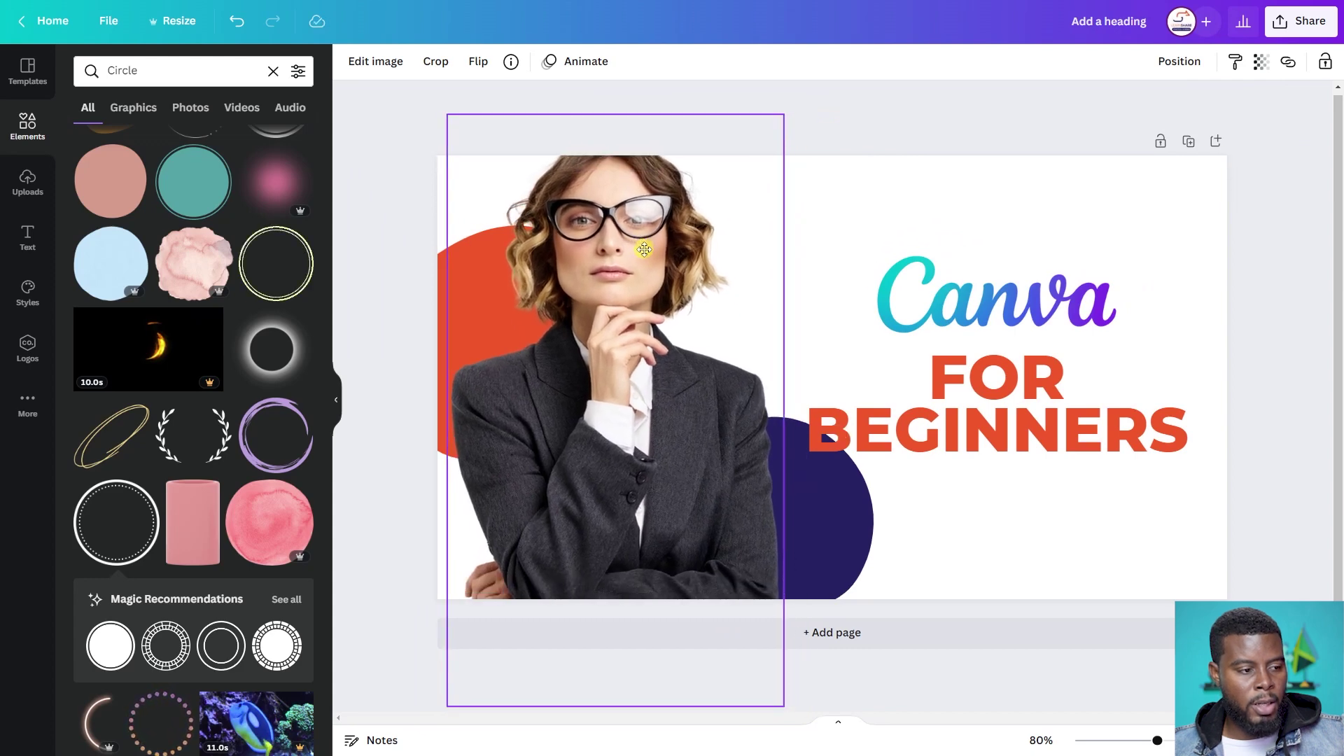
# Raise the orange-red circle slightly and move the woman's photo down and left so her whole head fits inside the page
pyautogui.click(438, 262)
pyautogui.moveTo(439, 256)
pyautogui.mouseDown()
pyautogui.moveTo(432, 223)
pyautogui.moveTo(450, 239)
pyautogui.mouseUp()
pyautogui.click(725, 424)
pyautogui.moveTo(724, 423)
pyautogui.mouseDown()
pyautogui.moveTo(698, 413)
pyautogui.moveTo(707, 444)
pyautogui.mouseUp()
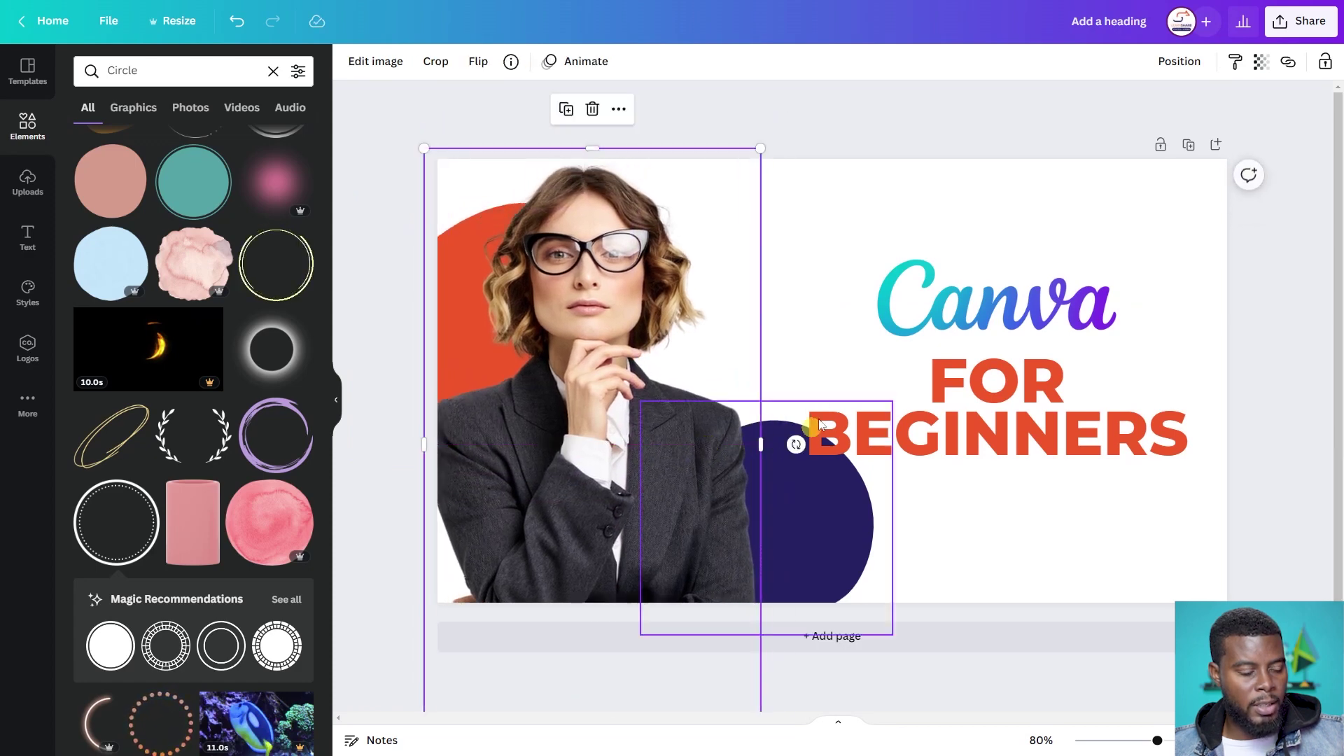
pyautogui.click(804, 316)
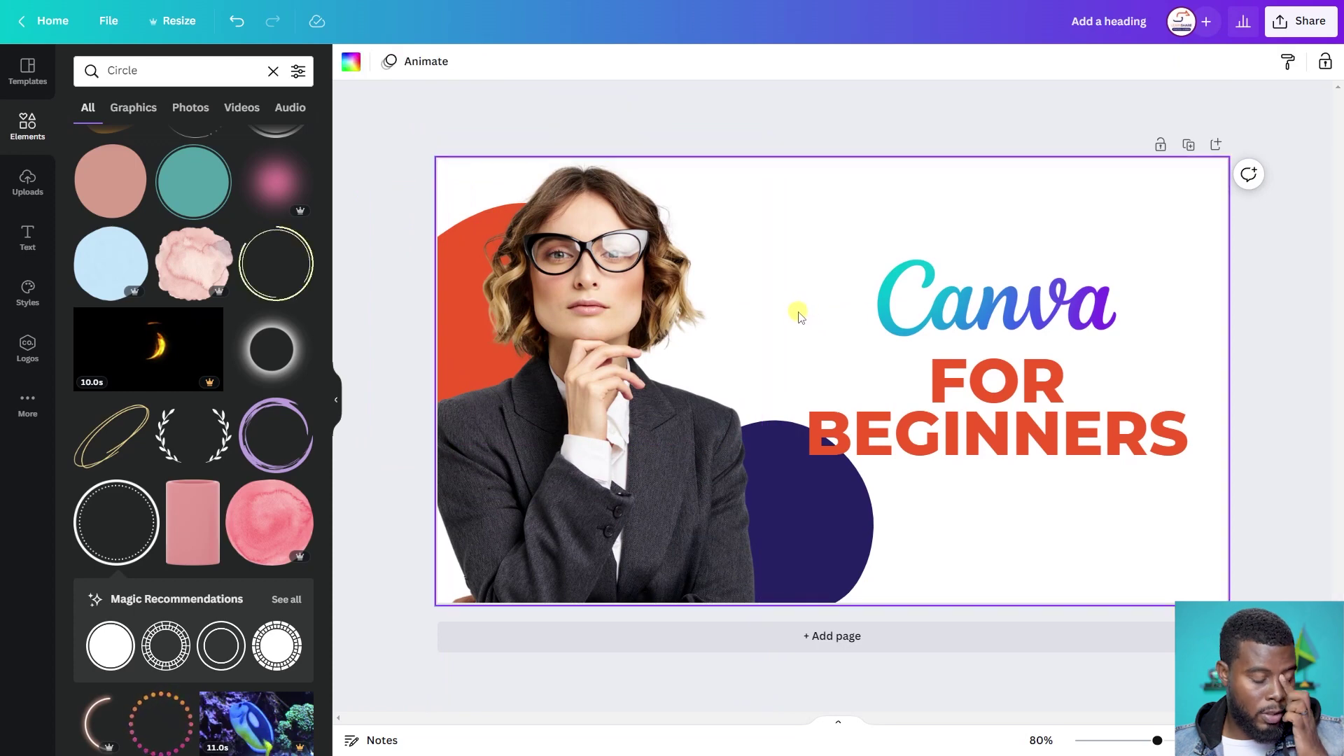
# Move the navy circle down and slightly left so it clears the BEGINNERS text
pyautogui.click(837, 534)
pyautogui.moveTo(837, 534); pyautogui.dragTo(822, 568)
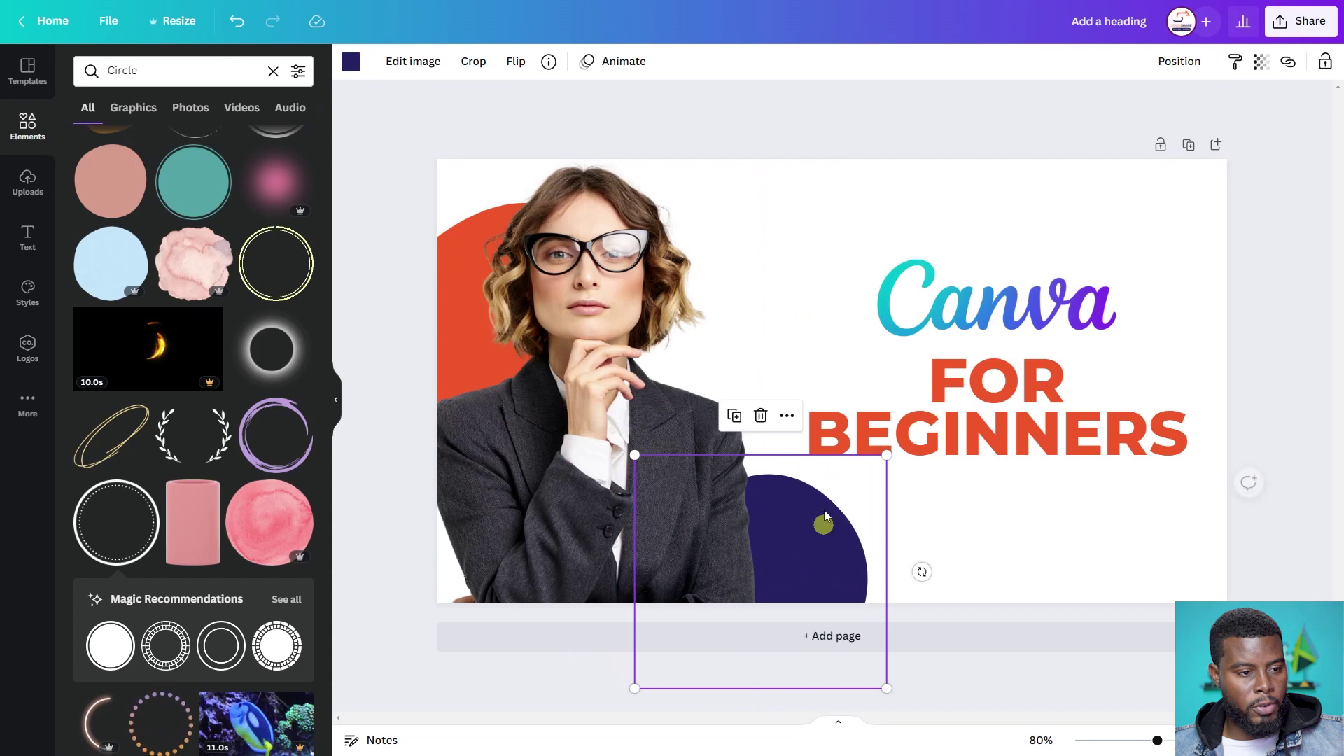
pyautogui.click(811, 306)
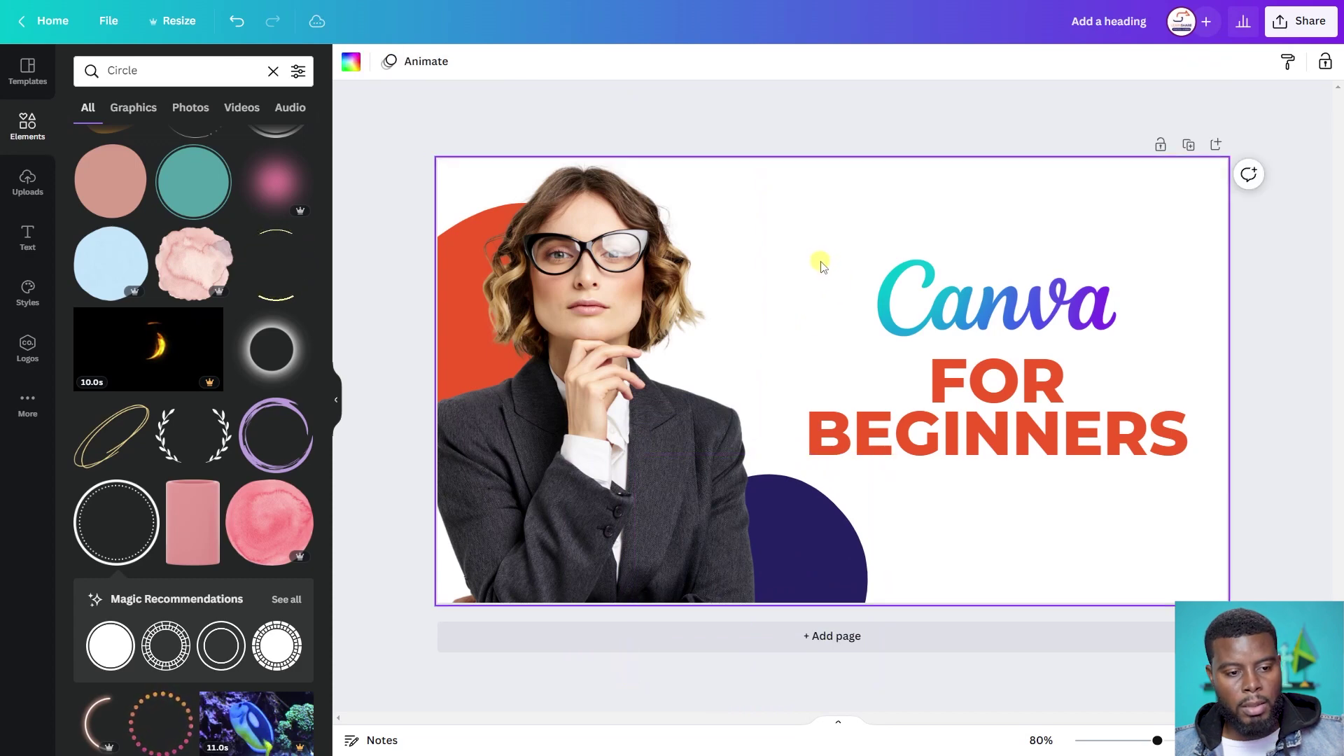
pyautogui.click(1035, 390)
pyautogui.click(1059, 560)
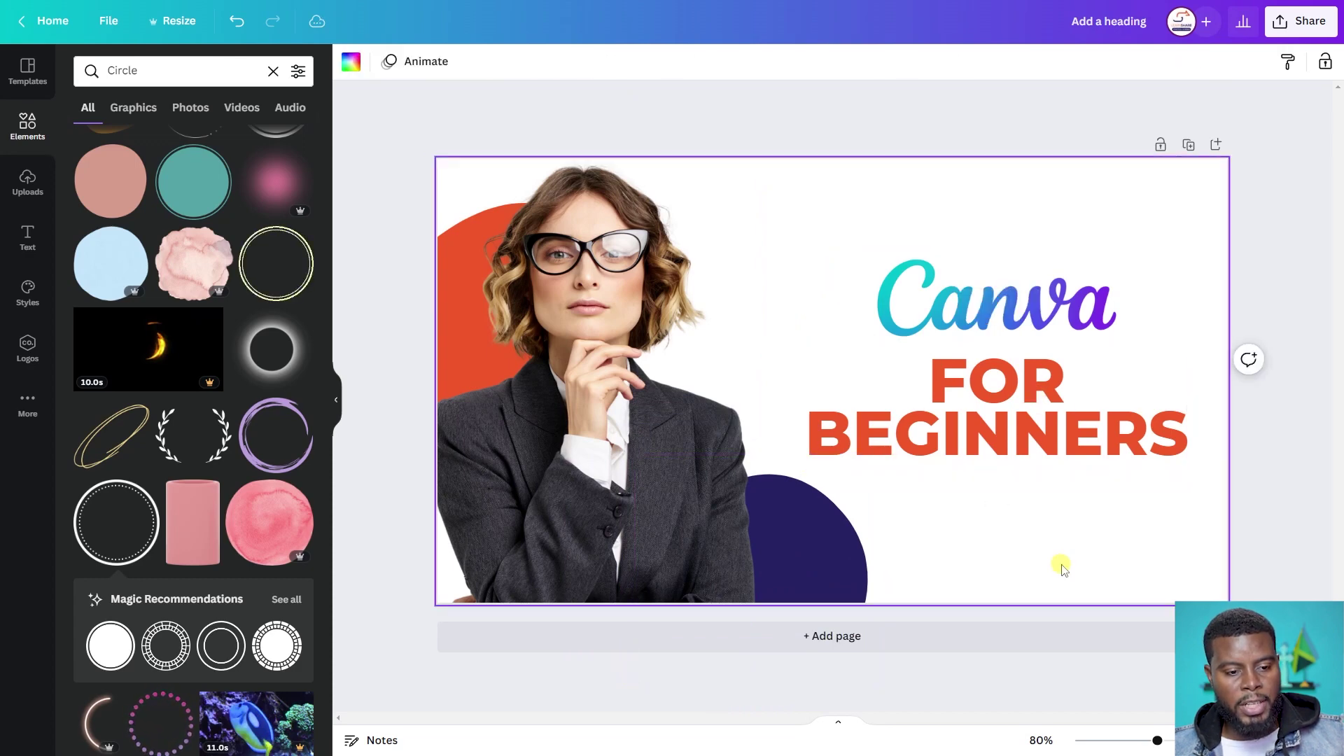
pyautogui.click(1029, 418)
pyautogui.click(1101, 324)
pyautogui.click(1089, 531)
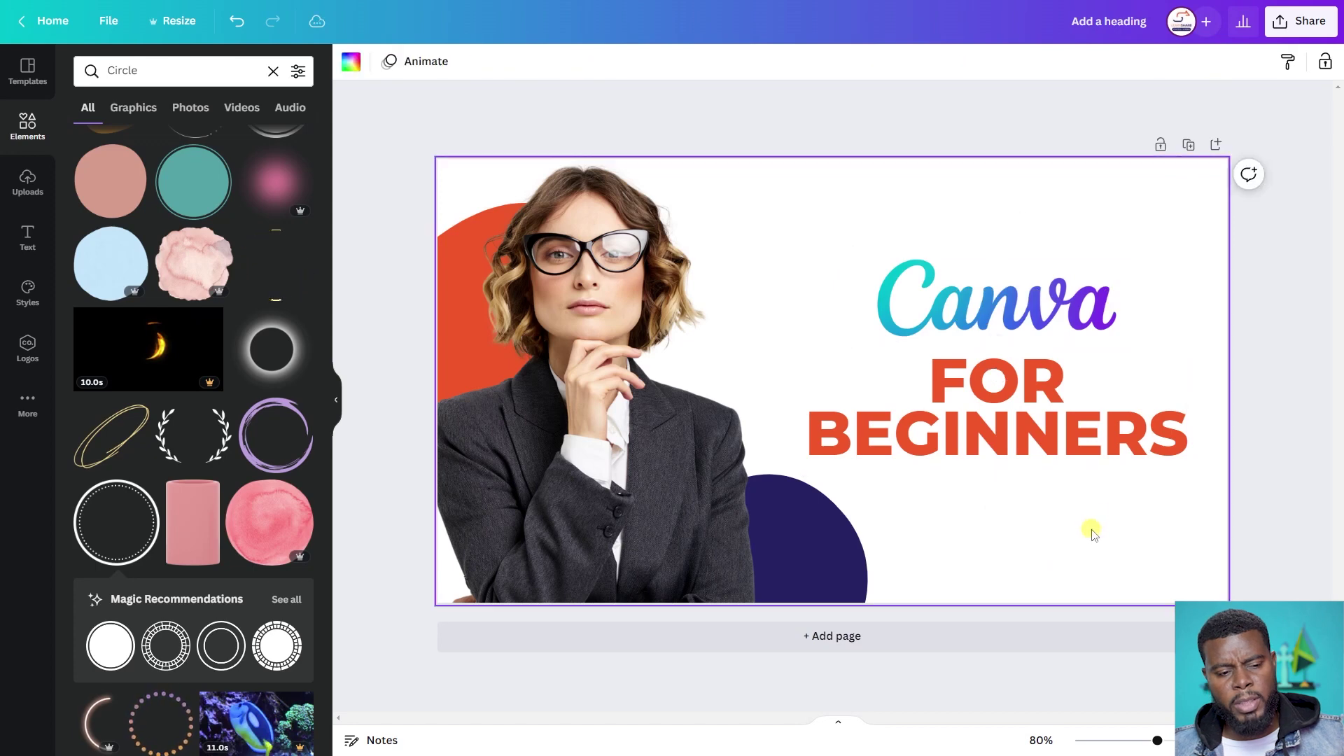
pyautogui.click(1038, 430)
pyautogui.click(1056, 494)
# Recolor the FOR BEGINNERS heading, trying the logo's purple and blue tones and black, settling on the teal from the Canva logo
pyautogui.click(1035, 441)
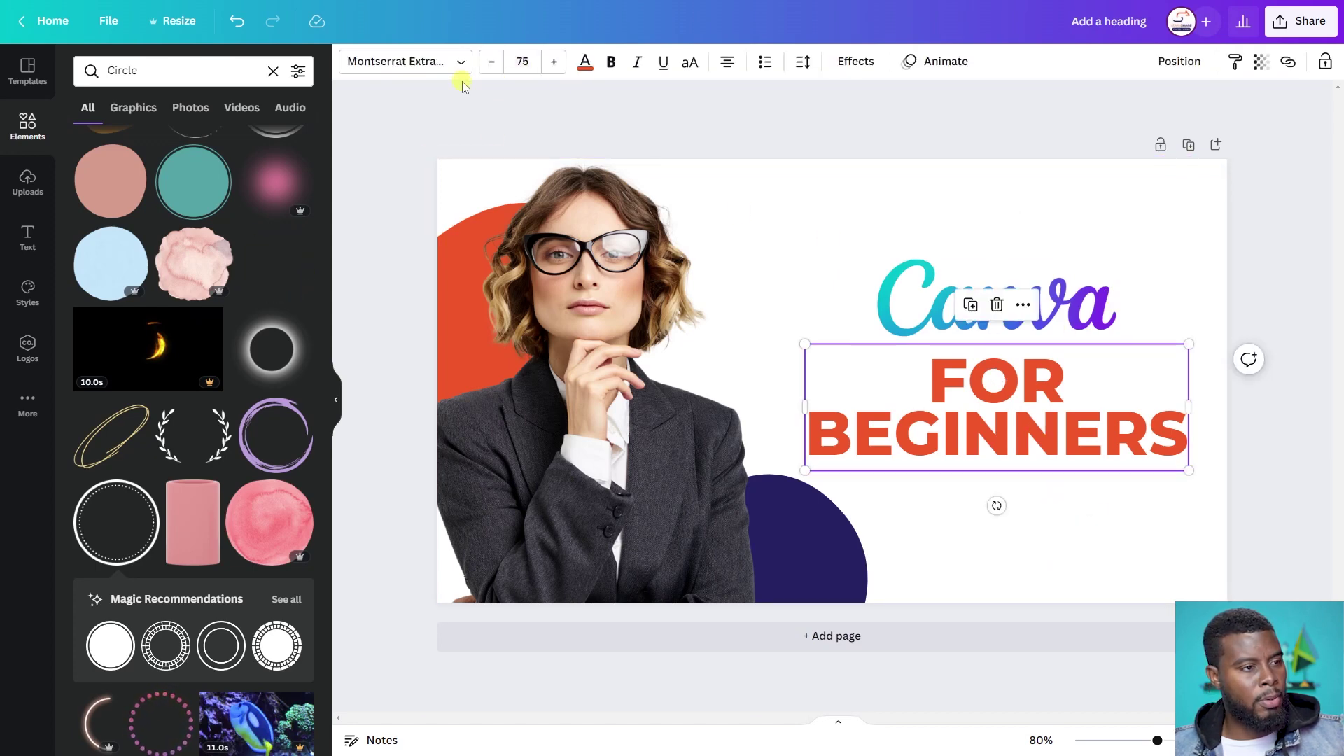
pyautogui.click(585, 64)
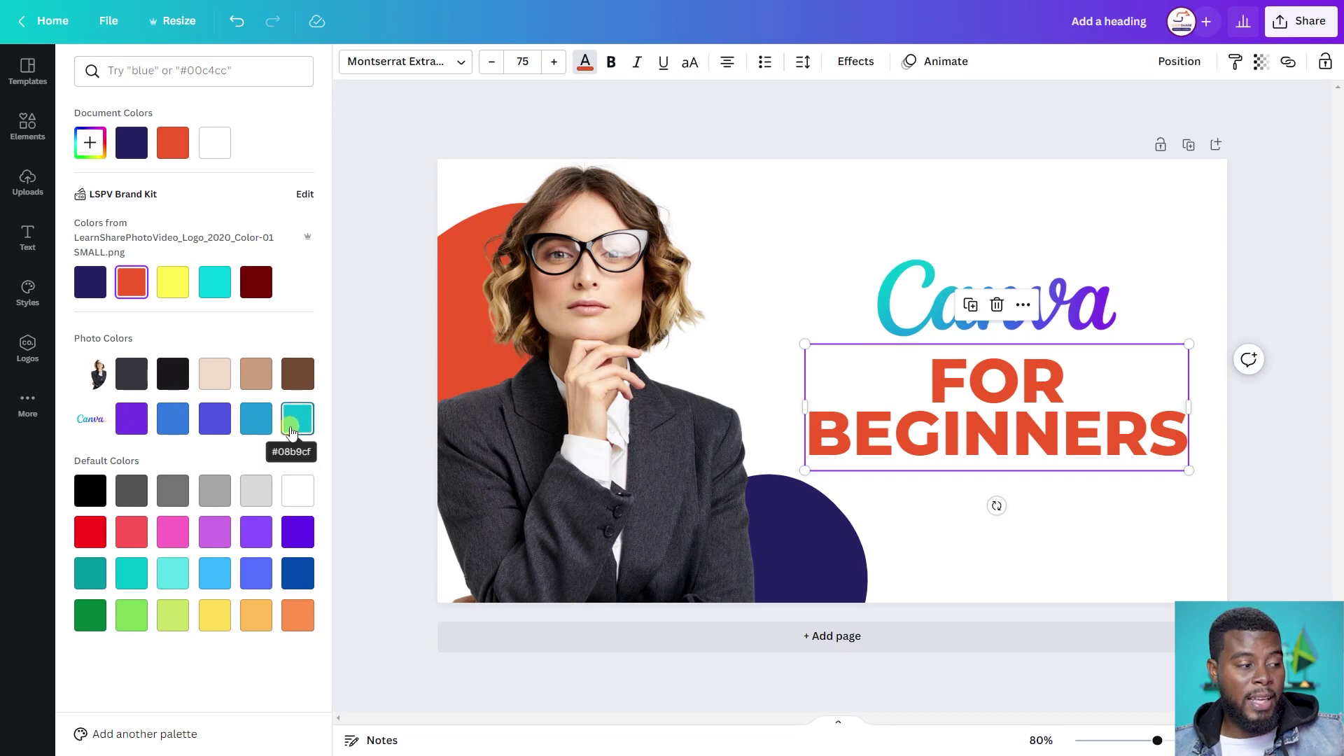
pyautogui.click(137, 422)
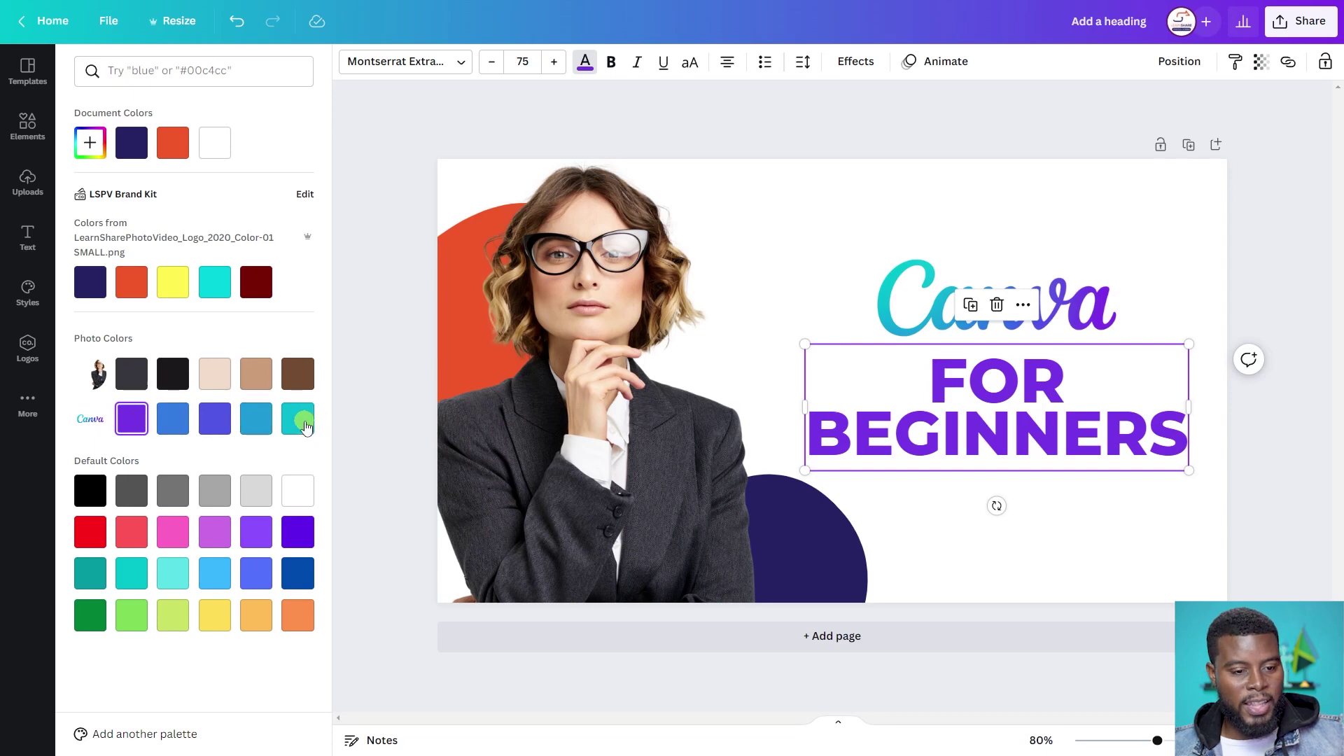
pyautogui.click(304, 425)
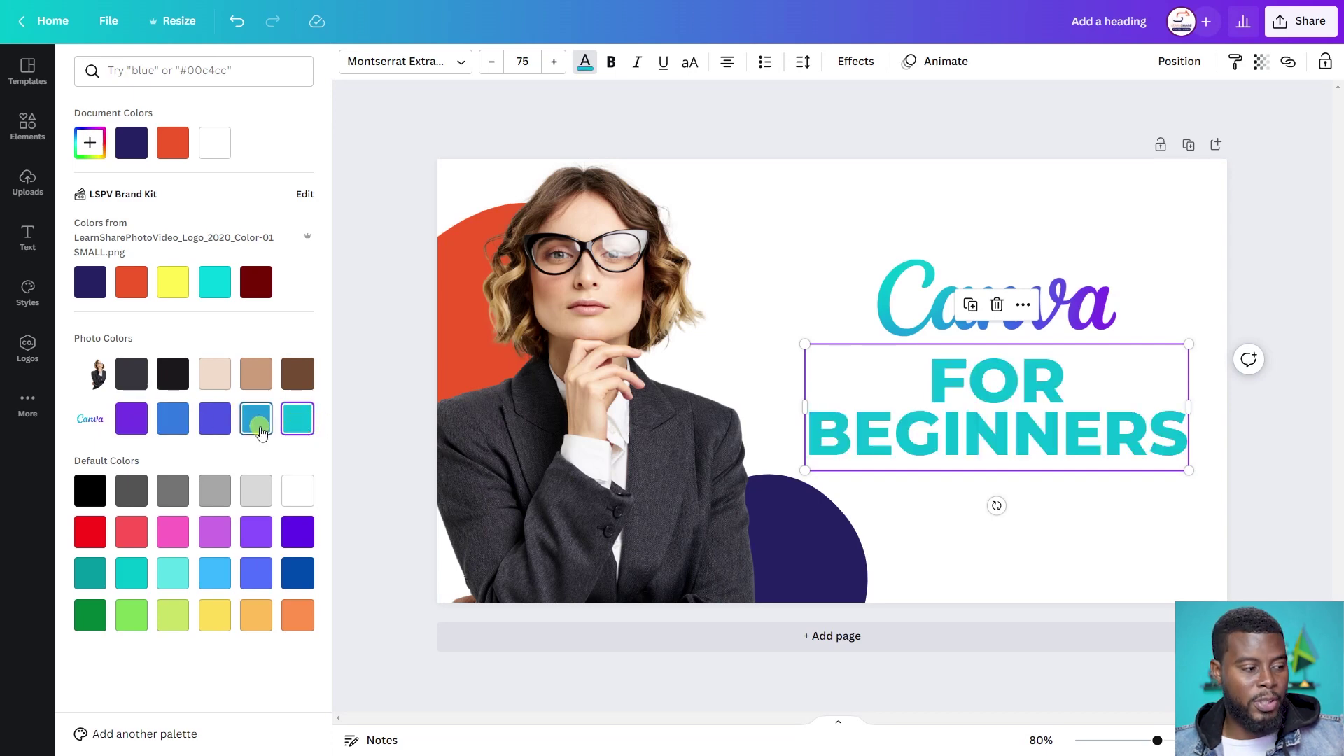
pyautogui.click(95, 489)
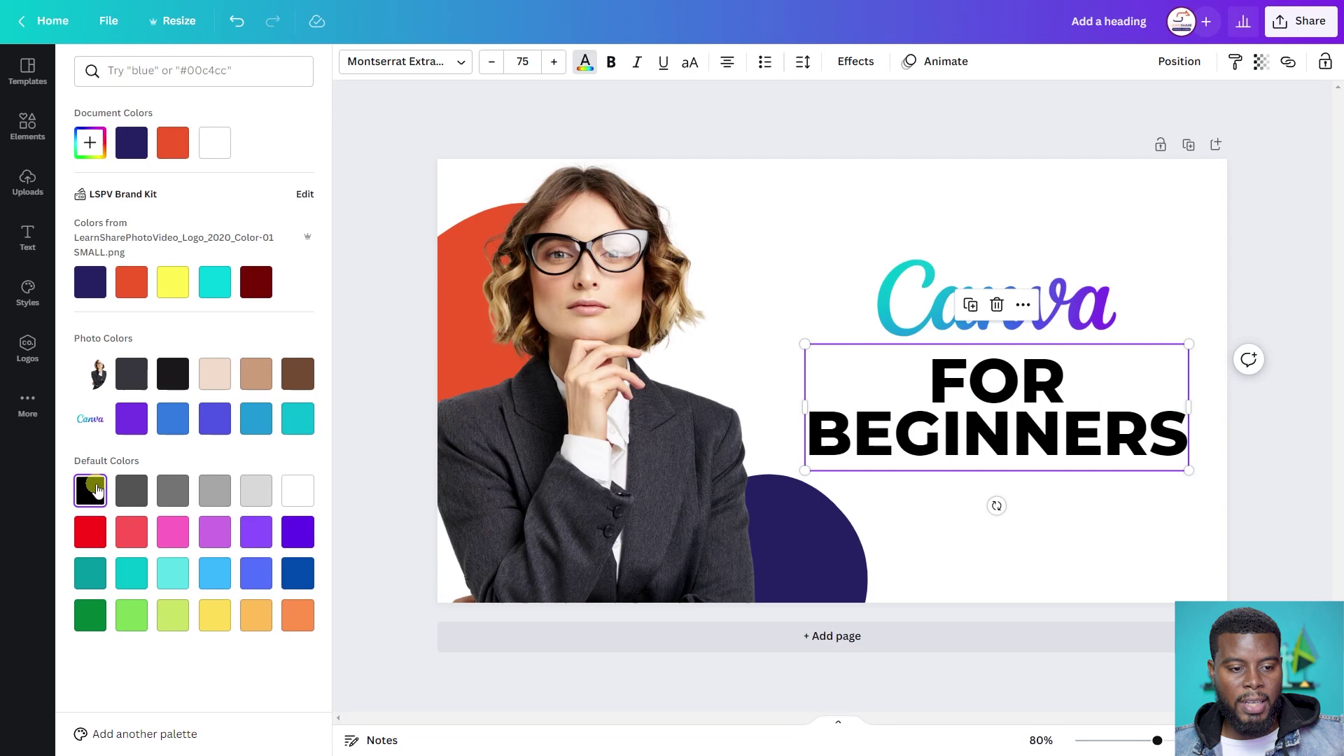
pyautogui.click(292, 423)
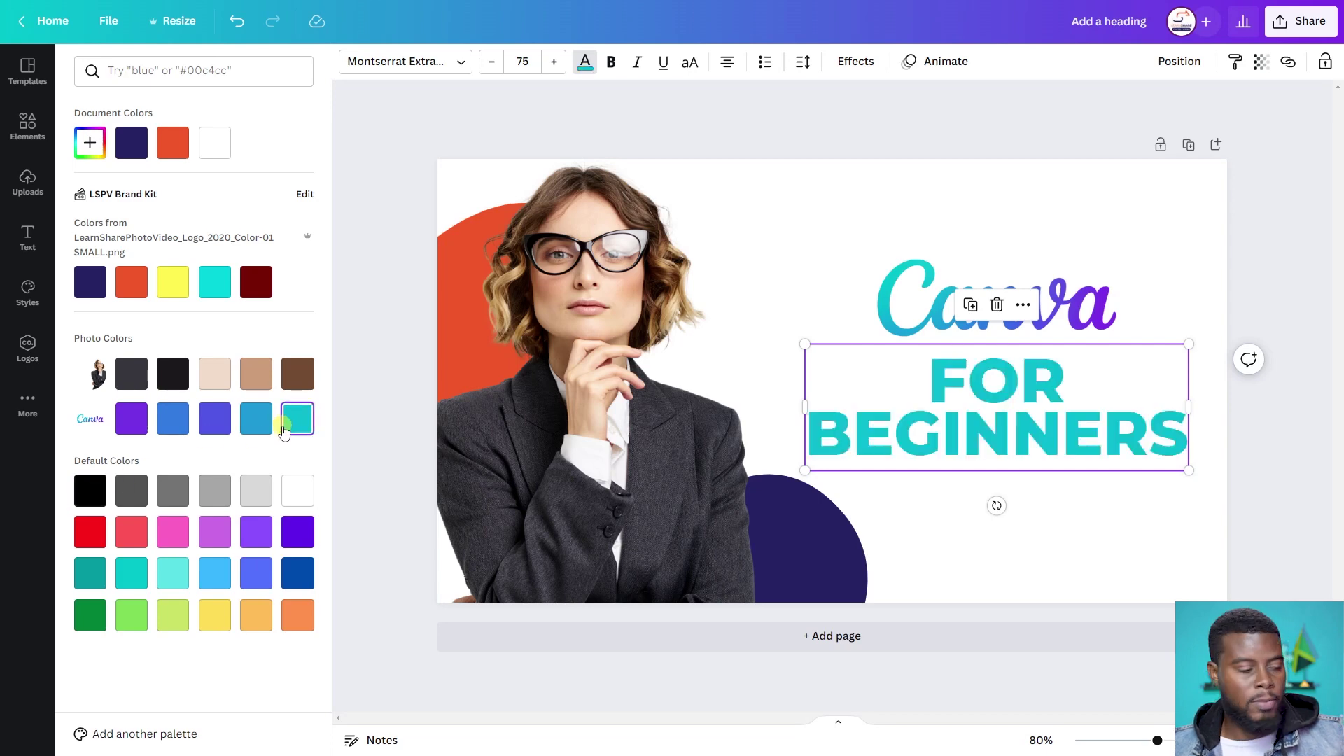
pyautogui.click(250, 429)
pyautogui.click(215, 420)
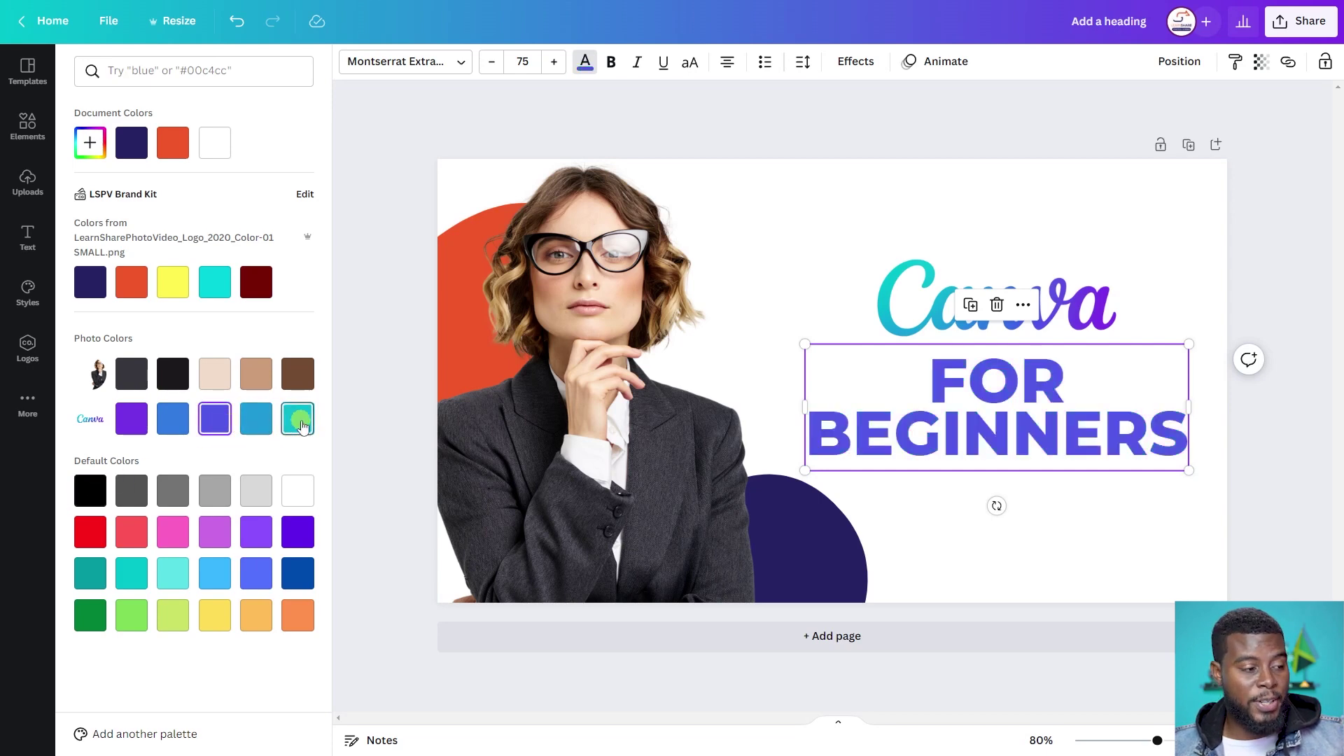
pyautogui.click(296, 422)
pyautogui.click(1052, 539)
# Reduce the FOR BEGINNERS heading to font size 70
pyautogui.click(1033, 433)
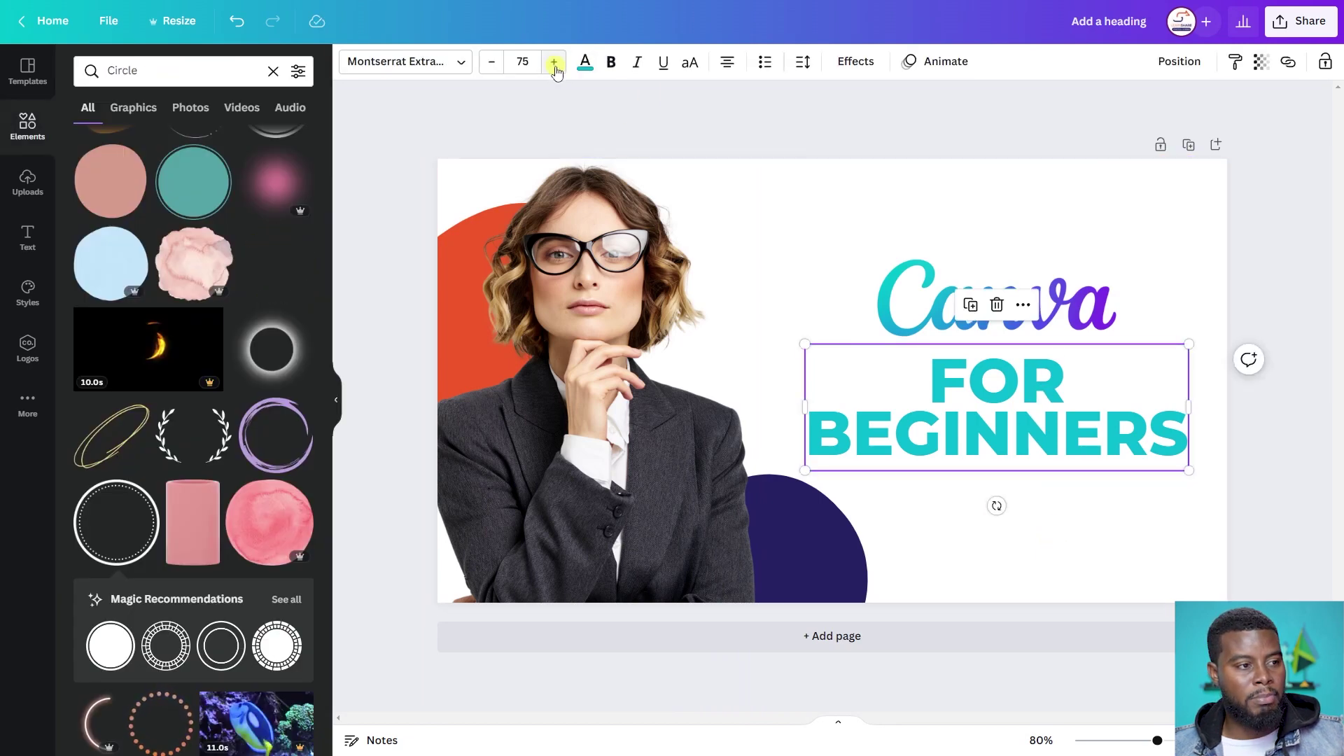
pyautogui.click(492, 62)
pyautogui.click(492, 62)
pyautogui.click(491, 62)
pyautogui.click(491, 62)
pyautogui.click(492, 62)
pyautogui.click(491, 61)
pyautogui.click(492, 61)
pyautogui.click(553, 62)
pyautogui.click(554, 62)
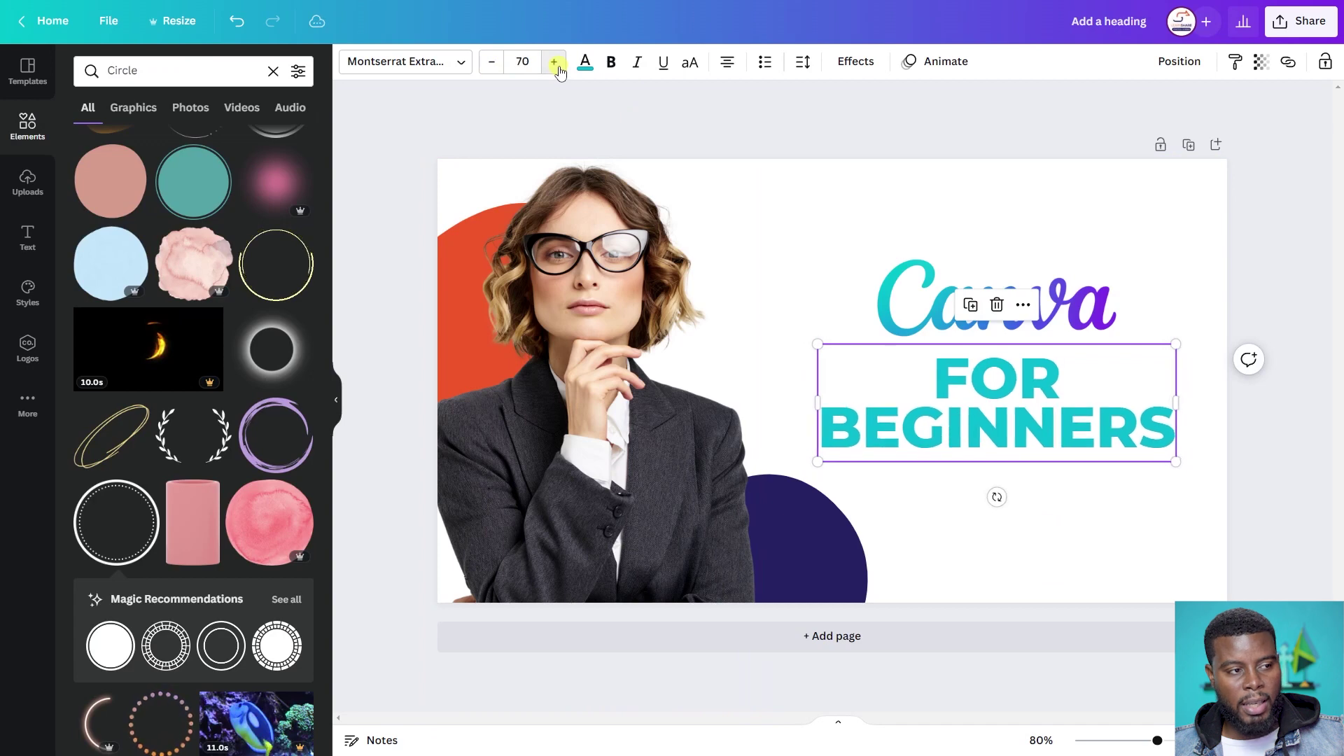
pyautogui.click(1030, 229)
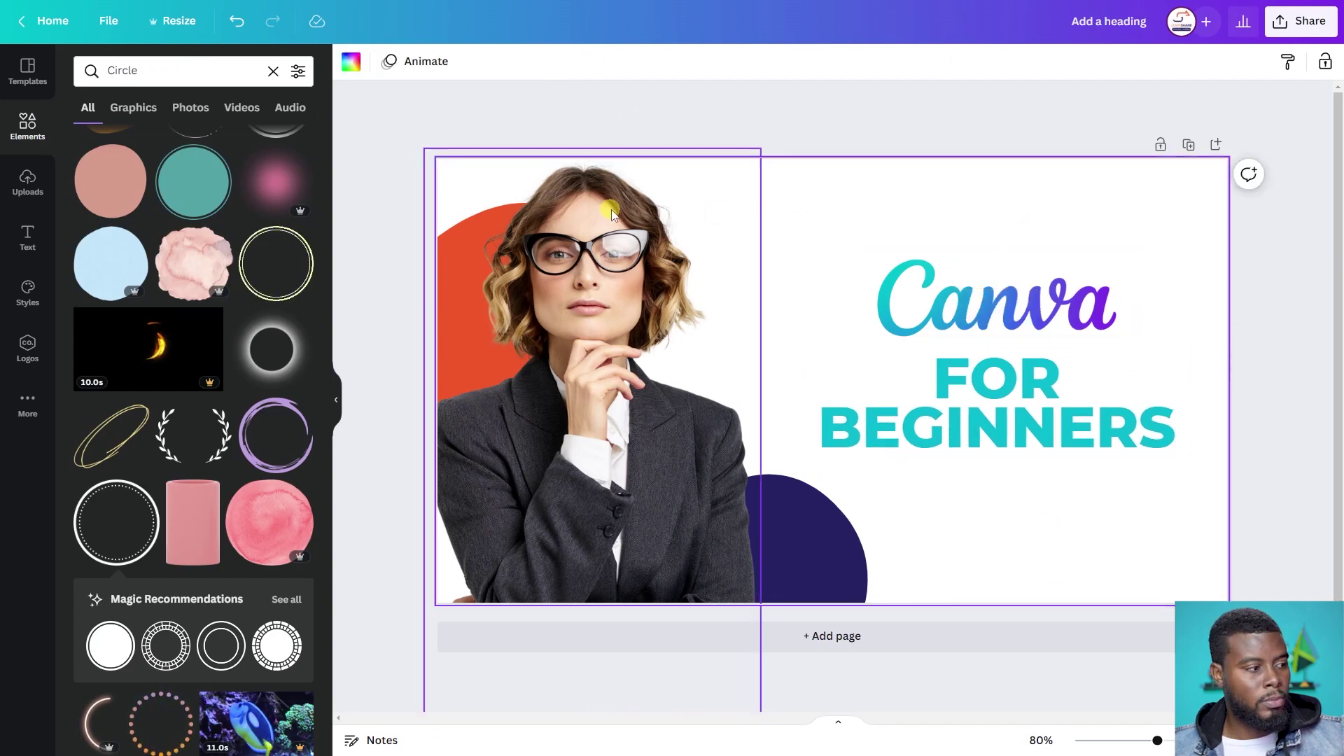
# Group the Canva logo with the FOR BEGINNERS heading
pyautogui.click(1034, 301)
pyautogui.keyDown('shift'); pyautogui.click(1022, 408); pyautogui.keyUp('shift')
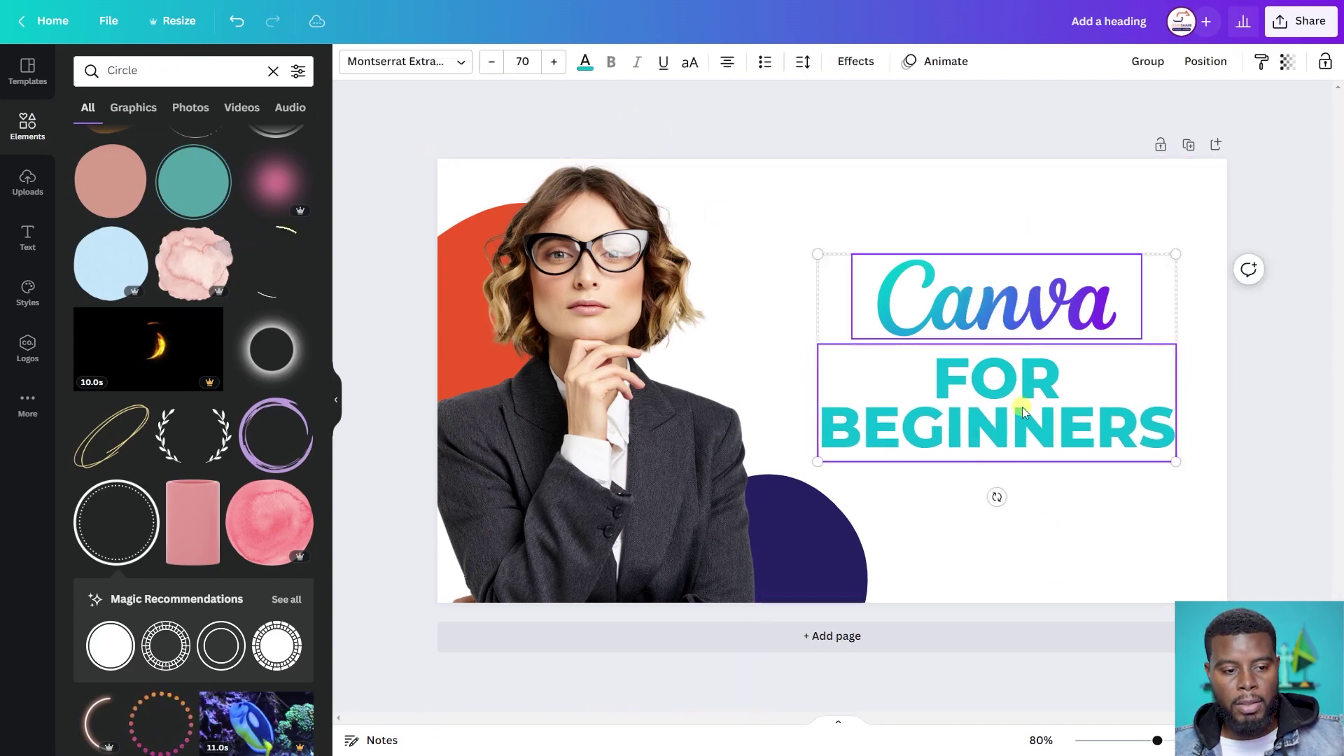
pyautogui.click(1104, 207)
pyautogui.click(1042, 300)
pyautogui.keyDown('shift'); pyautogui.click(1021, 421); pyautogui.keyUp('shift')
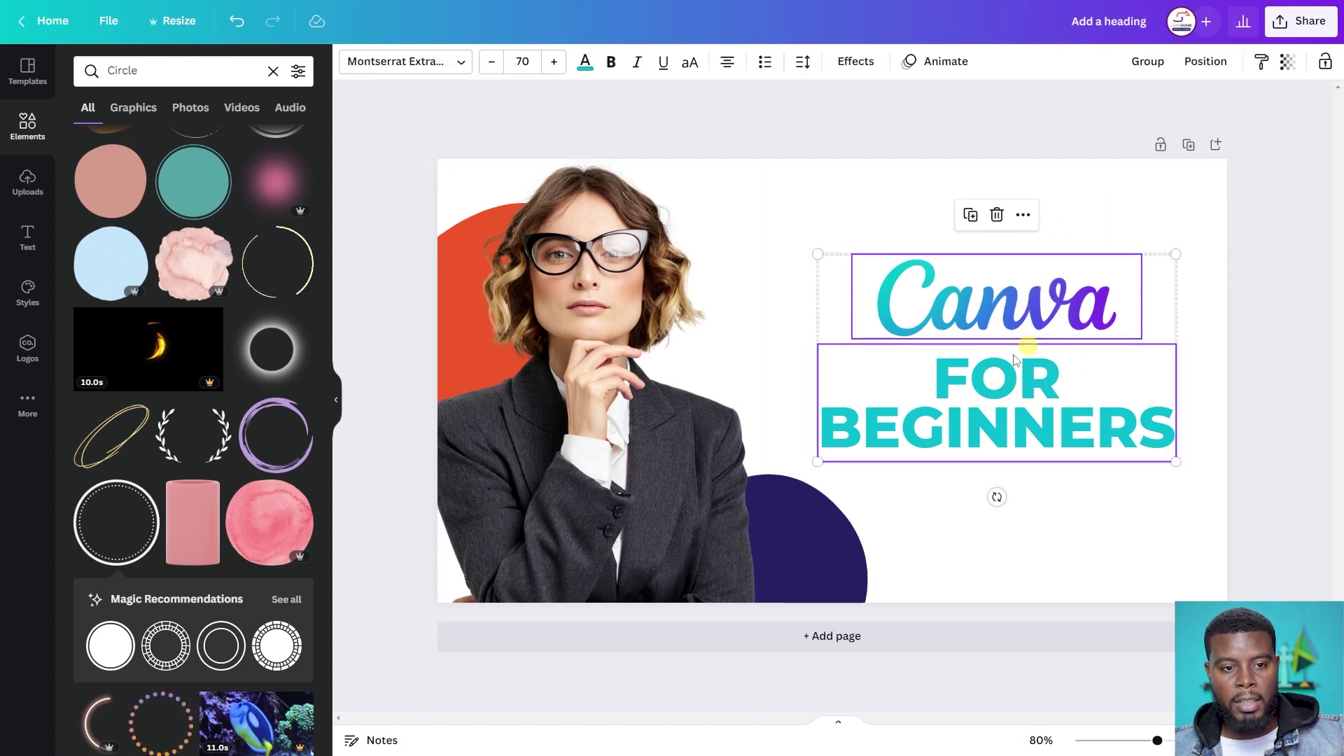
pyautogui.click(1150, 63)
pyautogui.click(1083, 198)
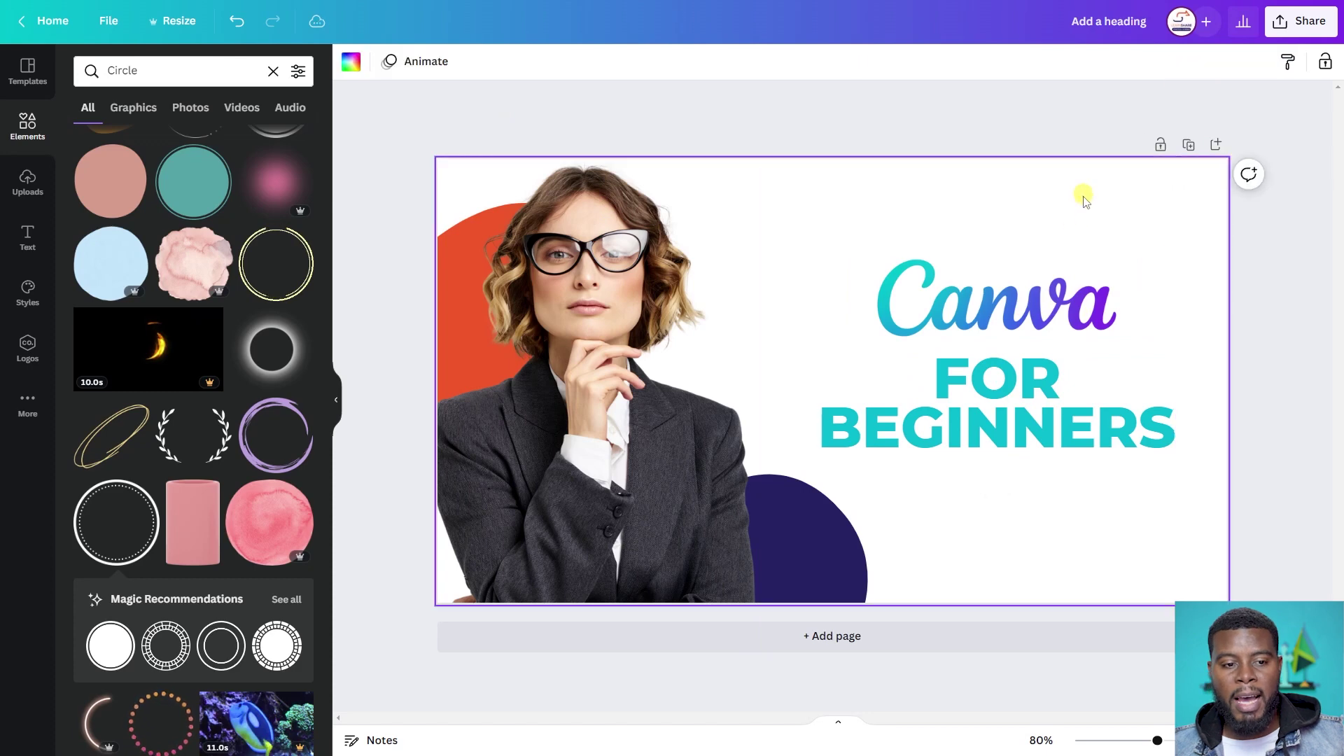
# Try moving the grouped logo and heading up and to the left, and undo the move
pyautogui.click(1011, 361)
pyautogui.moveTo(986, 424); pyautogui.dragTo(945, 367)
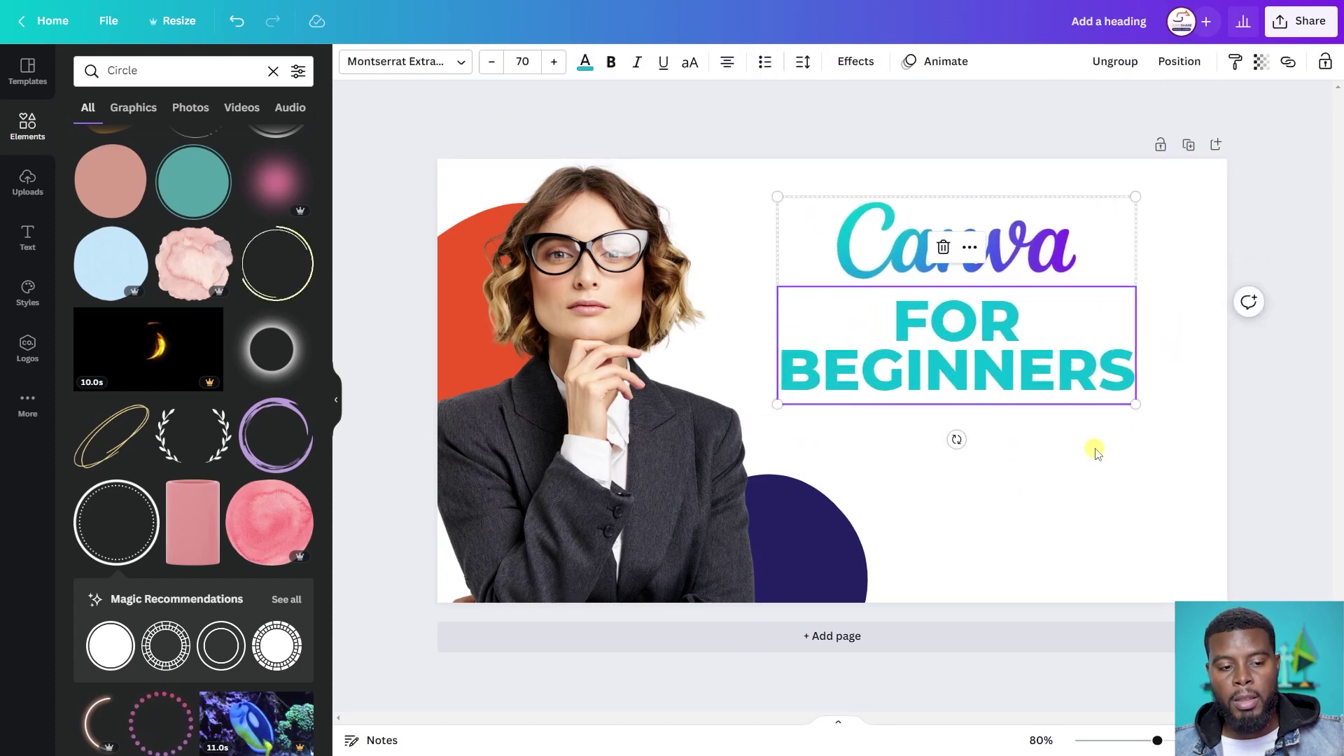
pyautogui.hotkey('ctrl', 'z')
# Move the grouped logo and heading down to the page's vertical center, nudged slightly left toward the woman
pyautogui.click(1043, 321)
pyautogui.moveTo(1043, 320); pyautogui.dragTo(1057, 325)
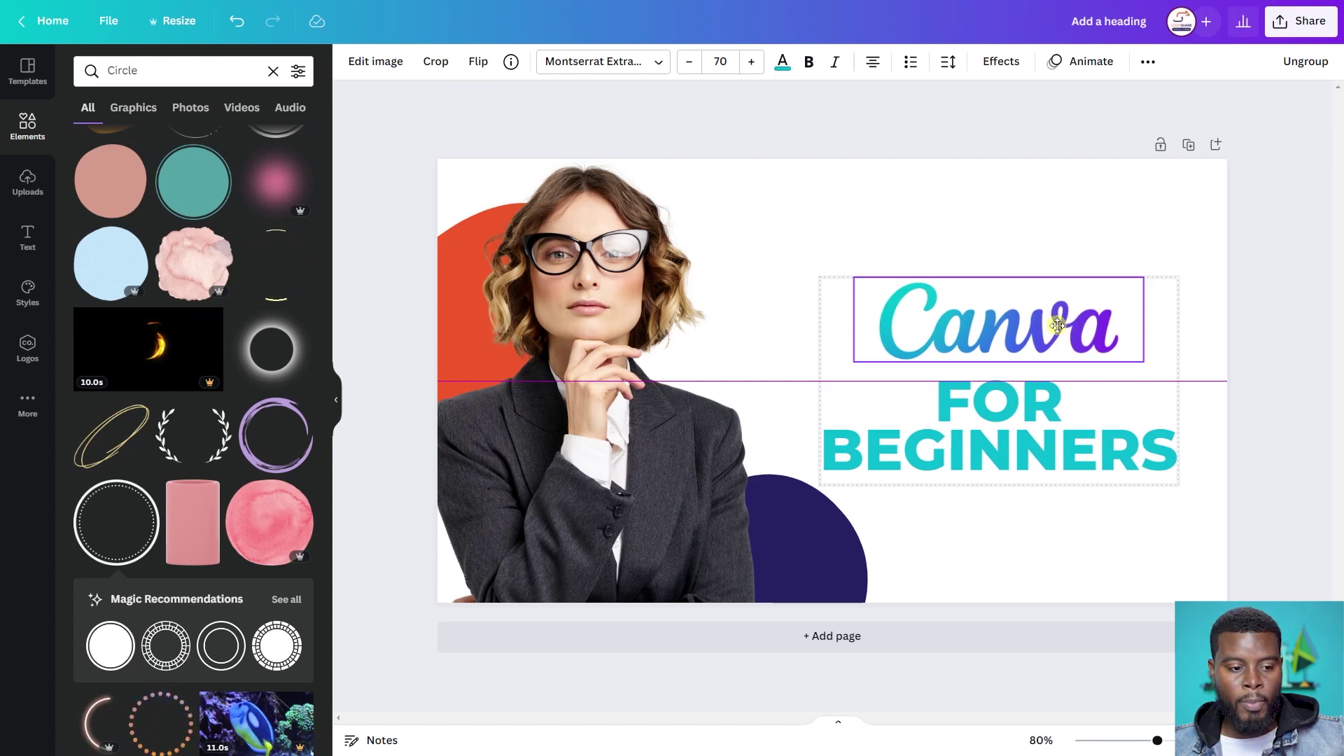
pyautogui.moveTo(1057, 325); pyautogui.dragTo(1052, 328)
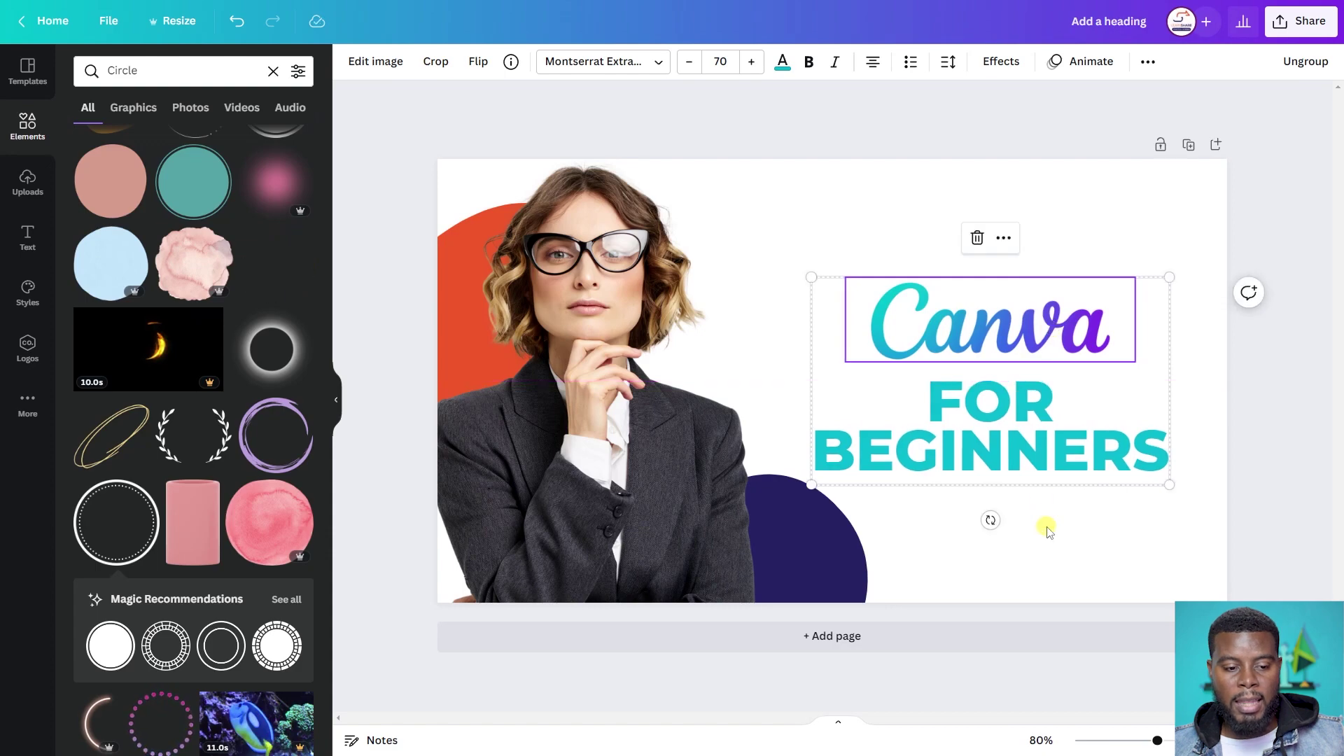
pyautogui.click(1047, 527)
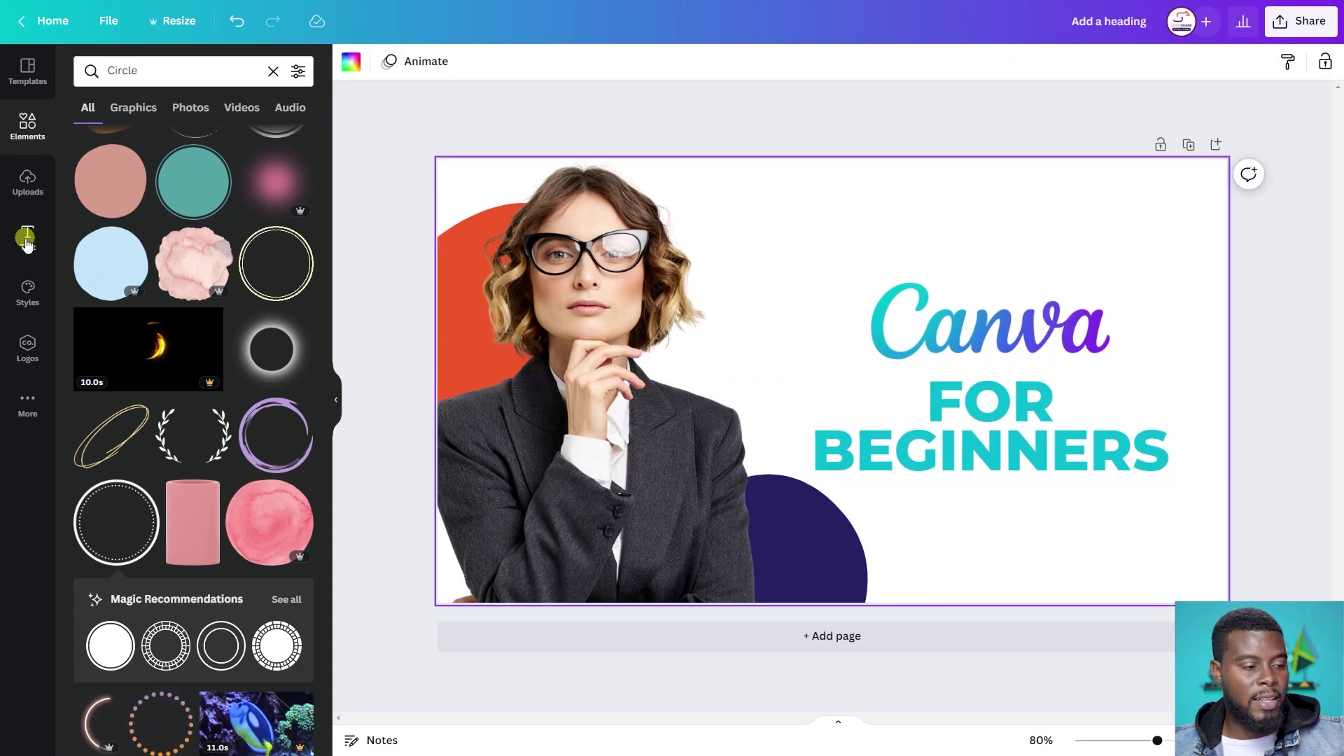
pyautogui.click(29, 235)
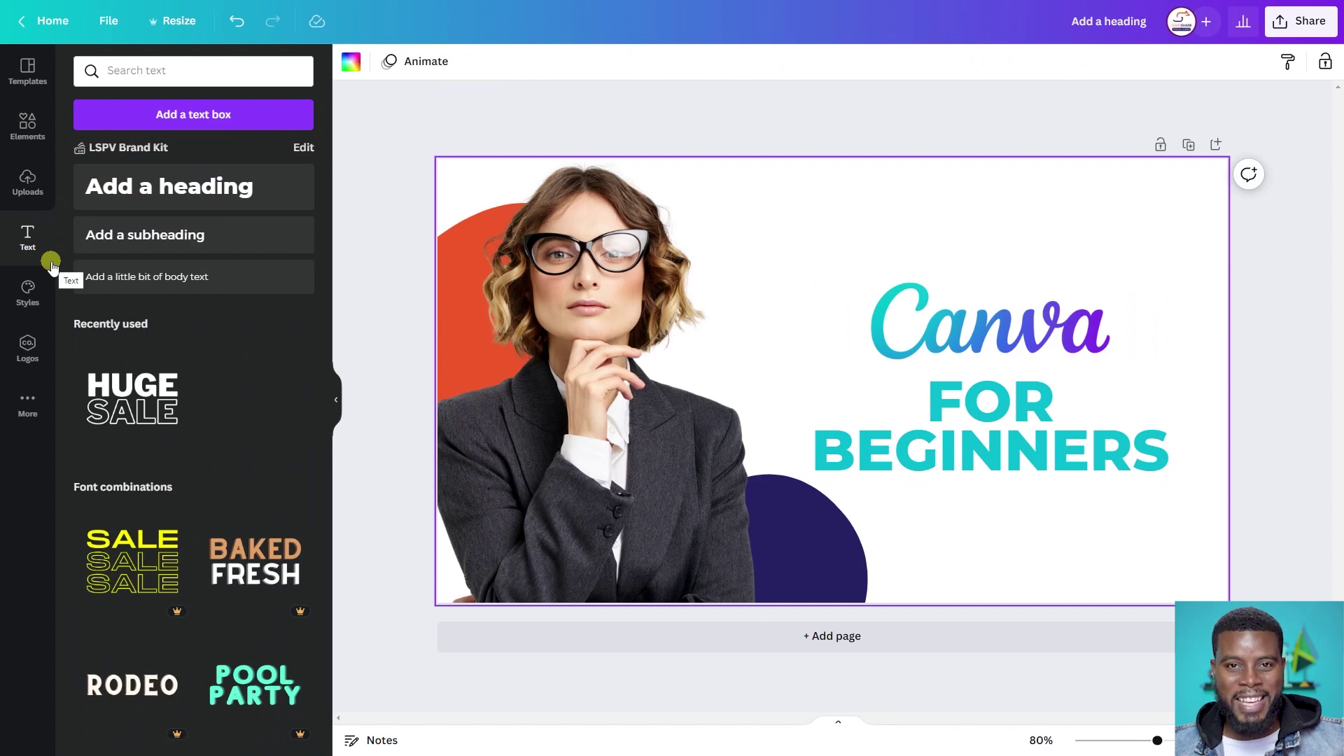
pyautogui.click(171, 284)
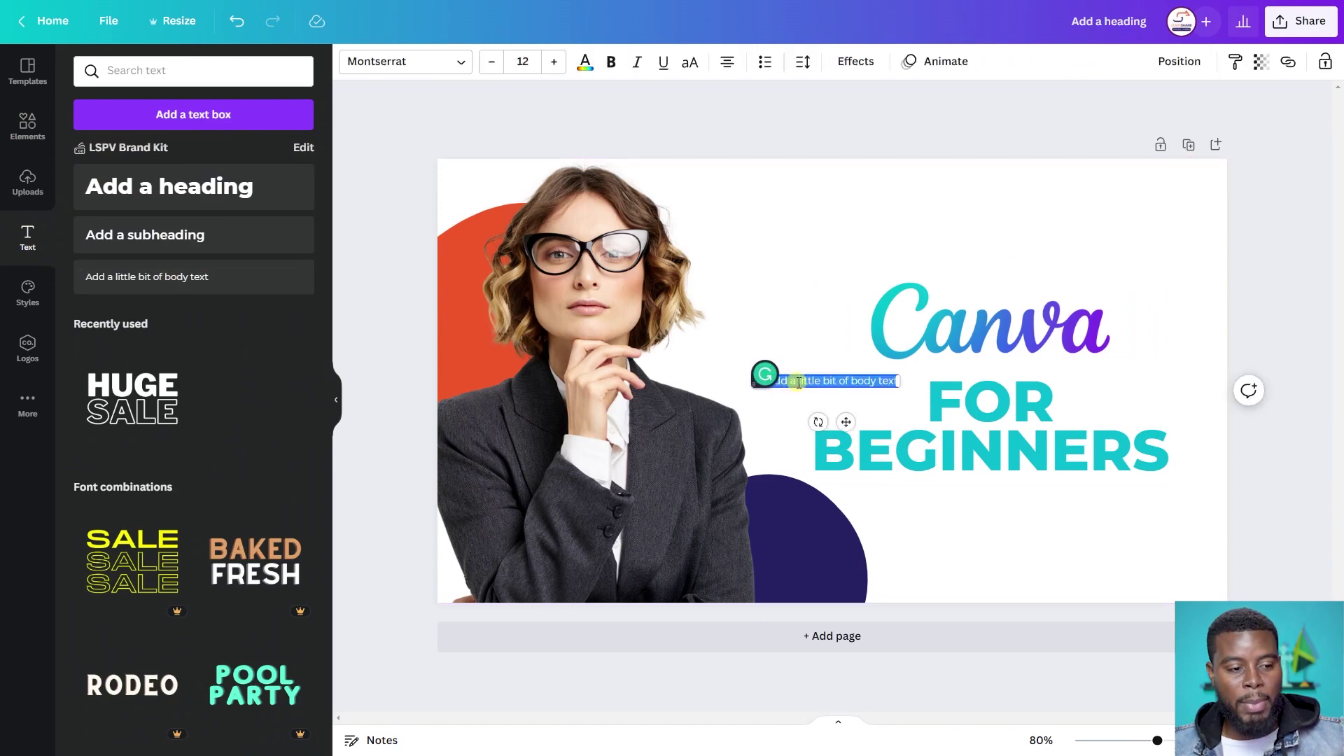
pyautogui.write('ww')
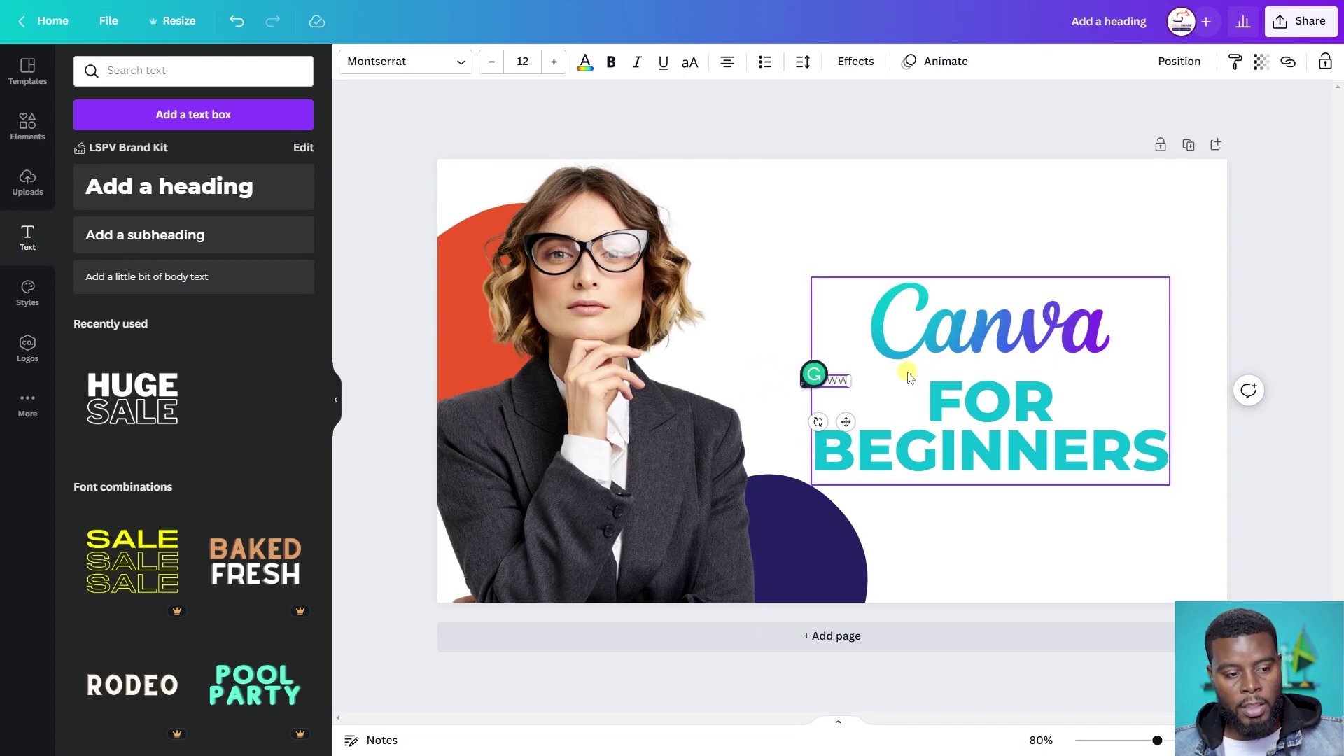
pyautogui.write('W.LEARNSHAREPHOTOV')
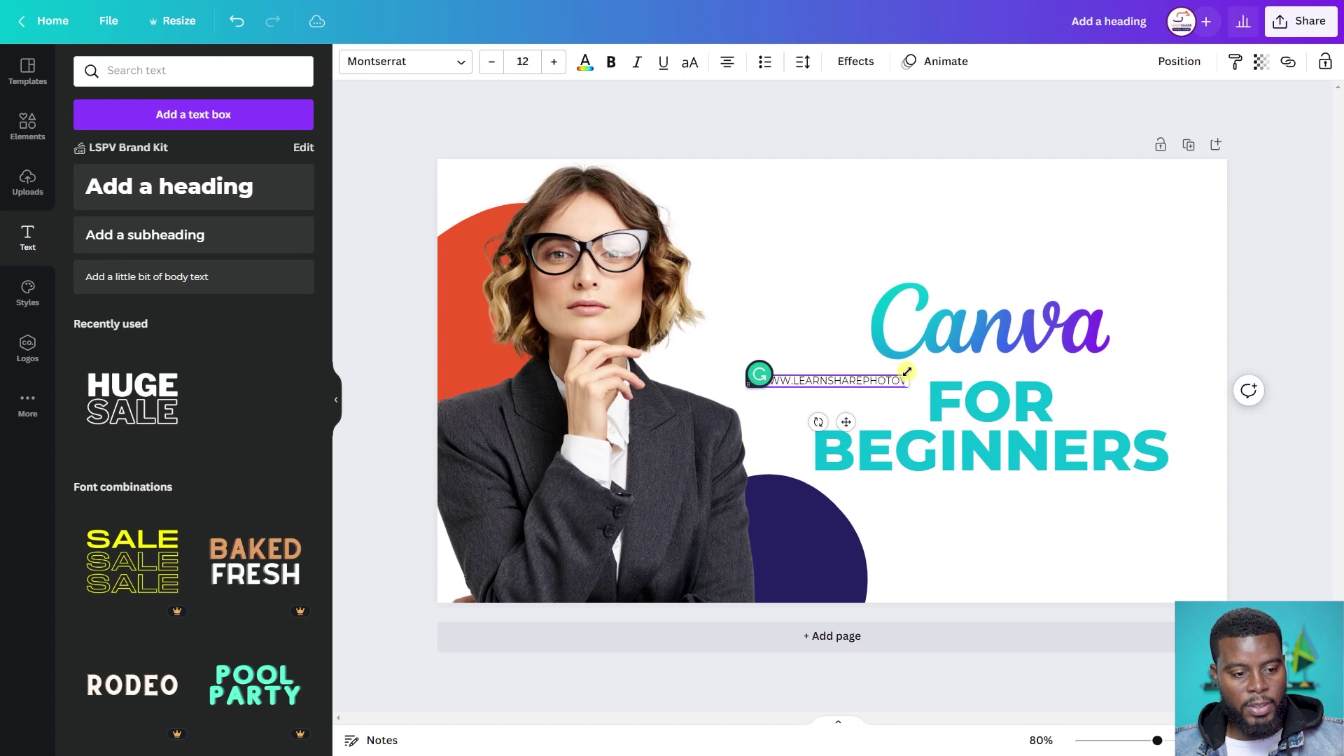
pyautogui.write('IDEO.COM')
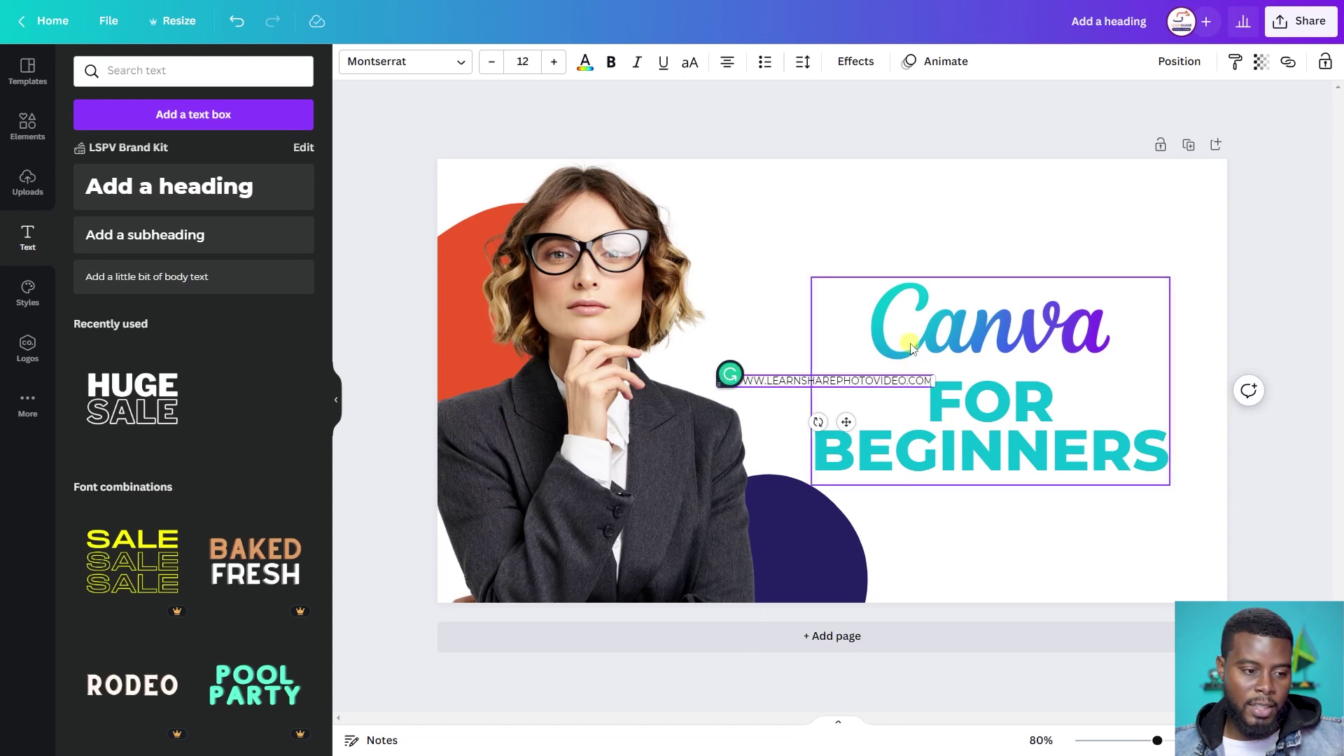
# Move the website address below the BEGINNERS heading and set its font size to 9
pyautogui.click(773, 260)
pyautogui.click(805, 382)
pyautogui.moveTo(805, 381); pyautogui.dragTo(983, 554)
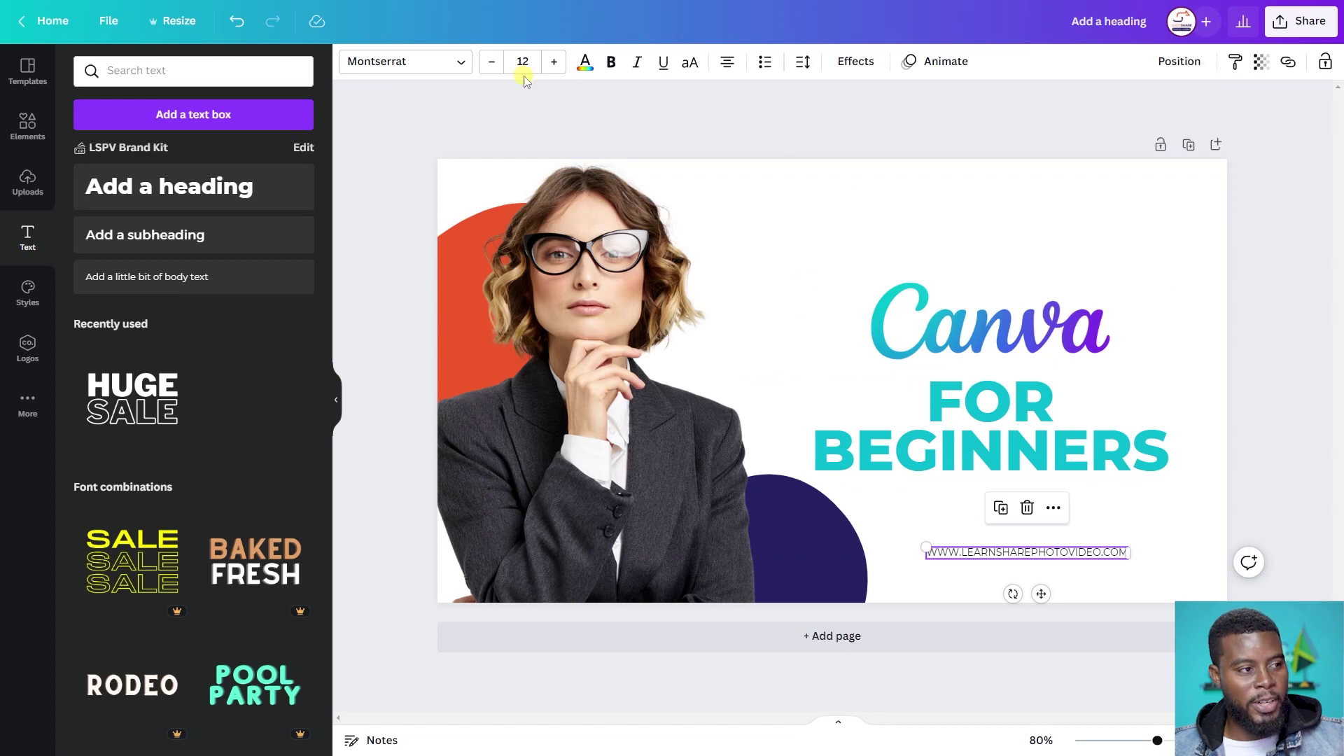
pyautogui.click(492, 64)
pyautogui.click(492, 65)
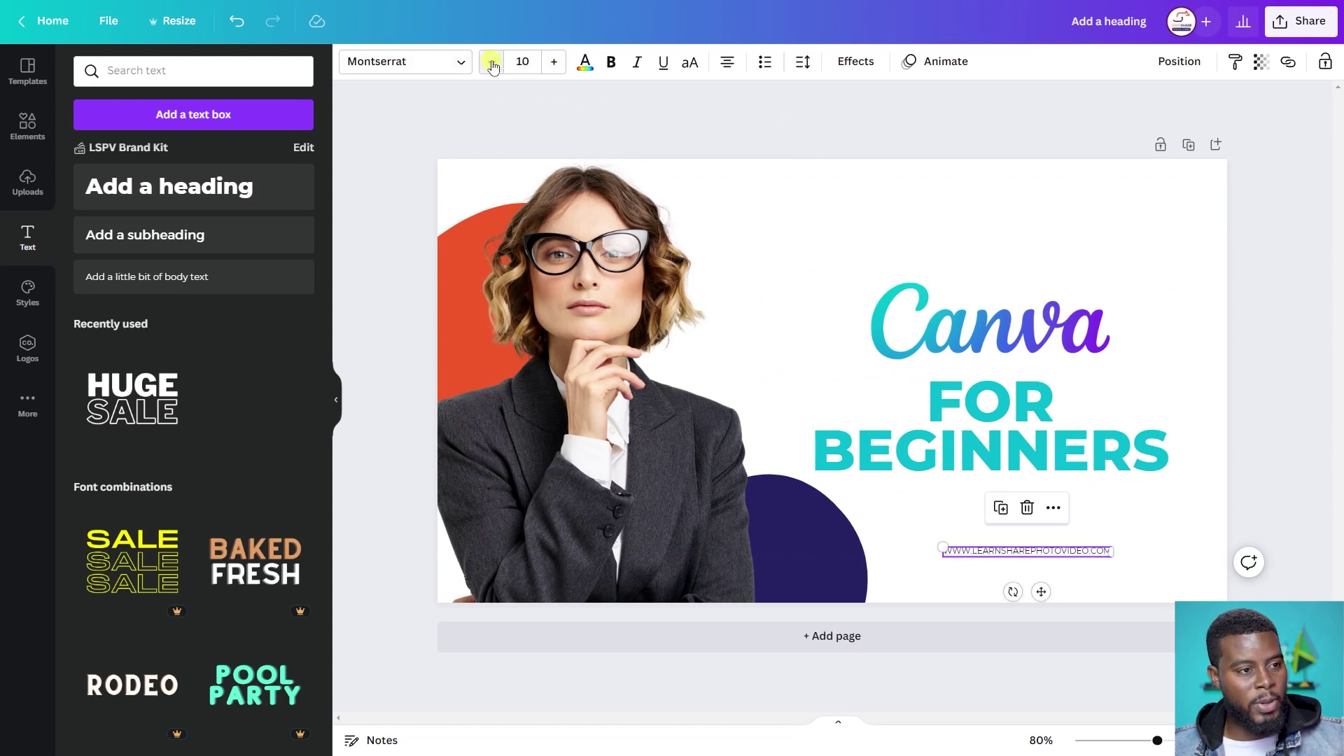
pyautogui.click(492, 64)
# Set the website address's letter spacing to 171
pyautogui.click(803, 63)
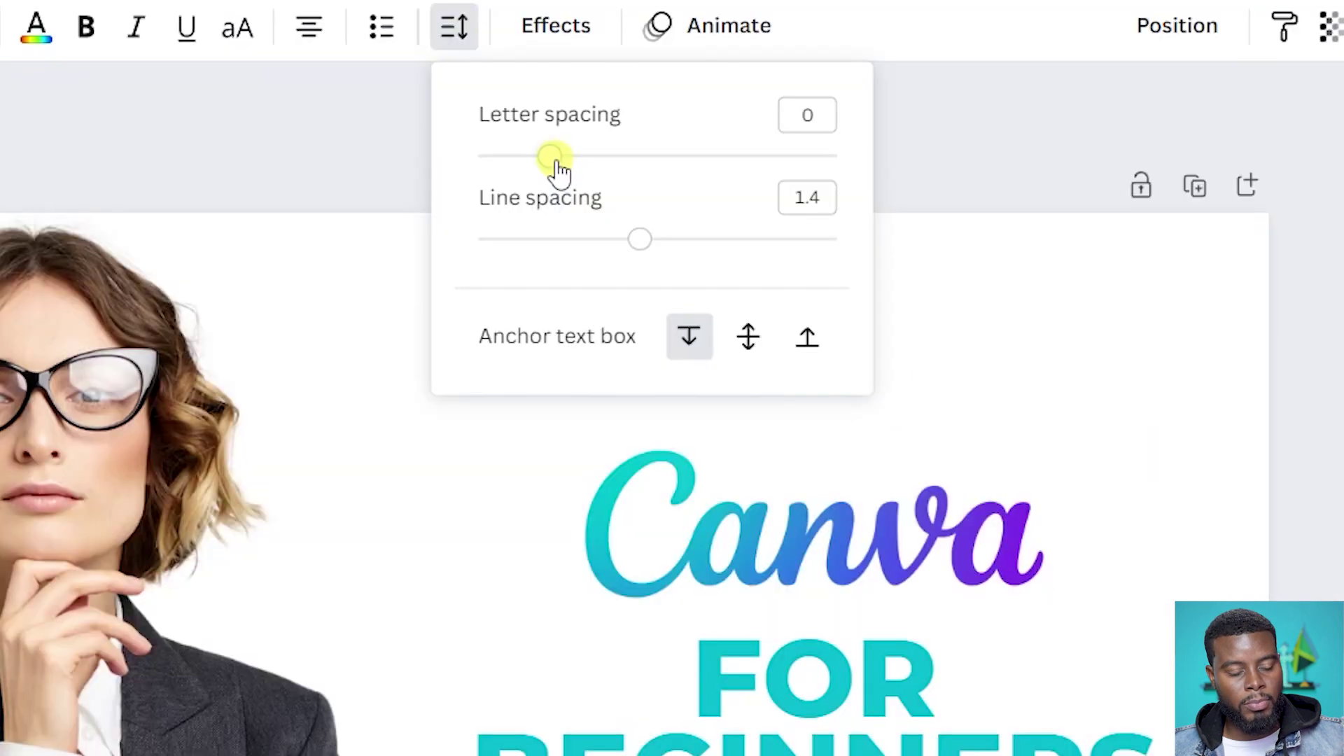
pyautogui.moveTo(851, 129); pyautogui.dragTo(874, 133)
pyautogui.moveTo(594, 165)
pyautogui.mouseDown()
pyautogui.moveTo(625, 169)
pyautogui.moveTo(614, 174)
pyautogui.mouseUp()
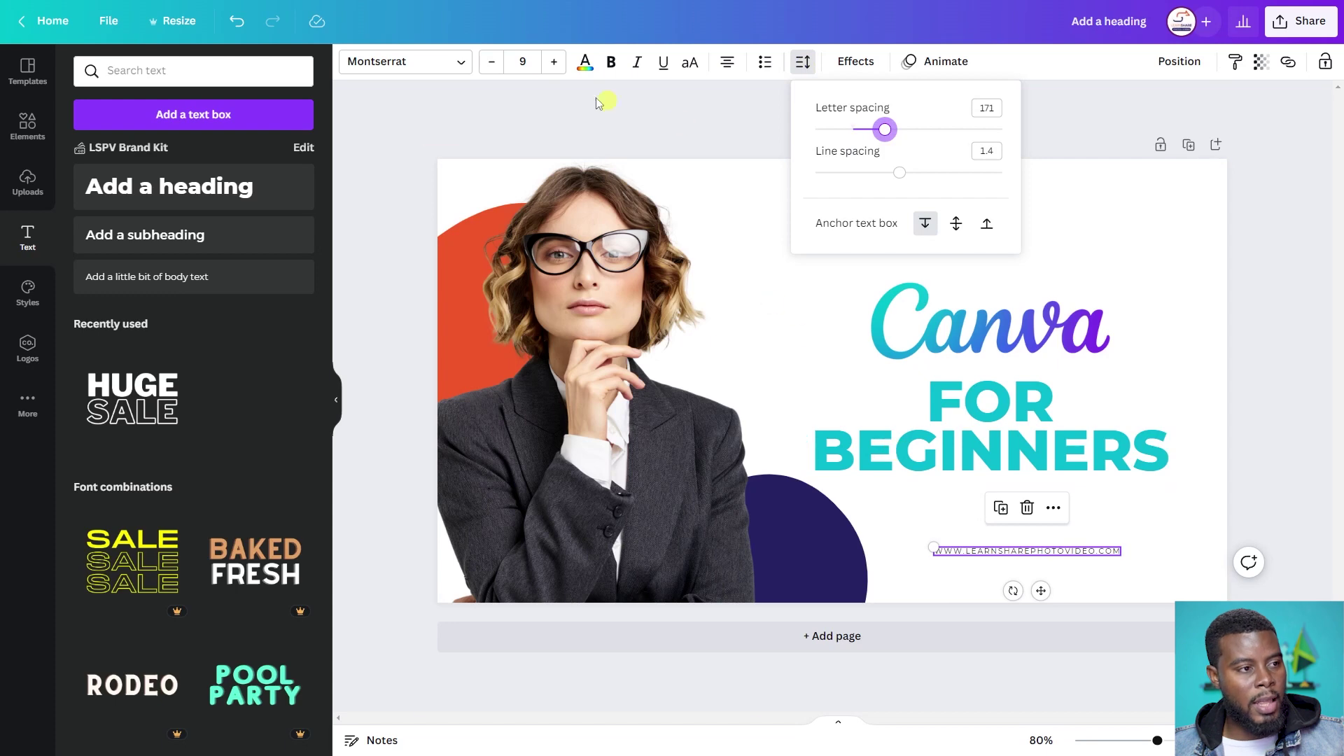
# Change the website address's font to Montserrat Classic and reduce its size to 7
pyautogui.click(609, 62)
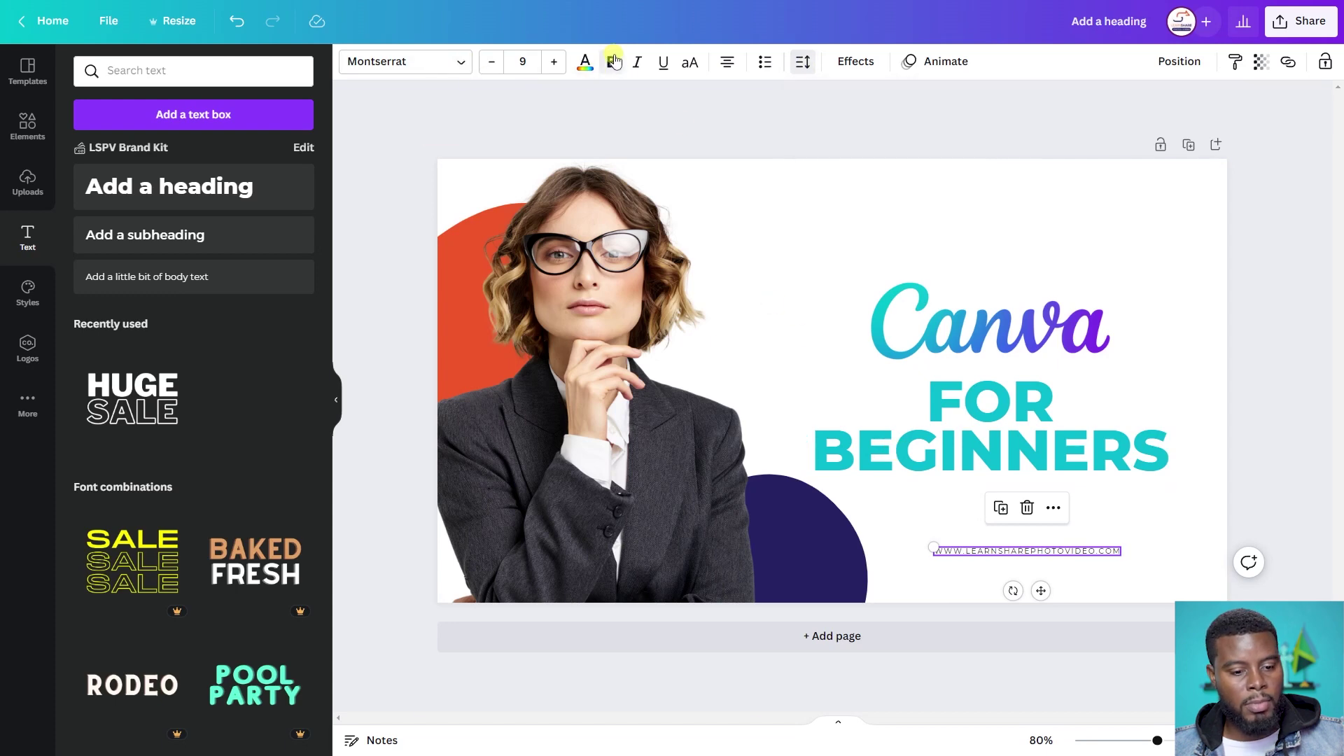
pyautogui.click(461, 61)
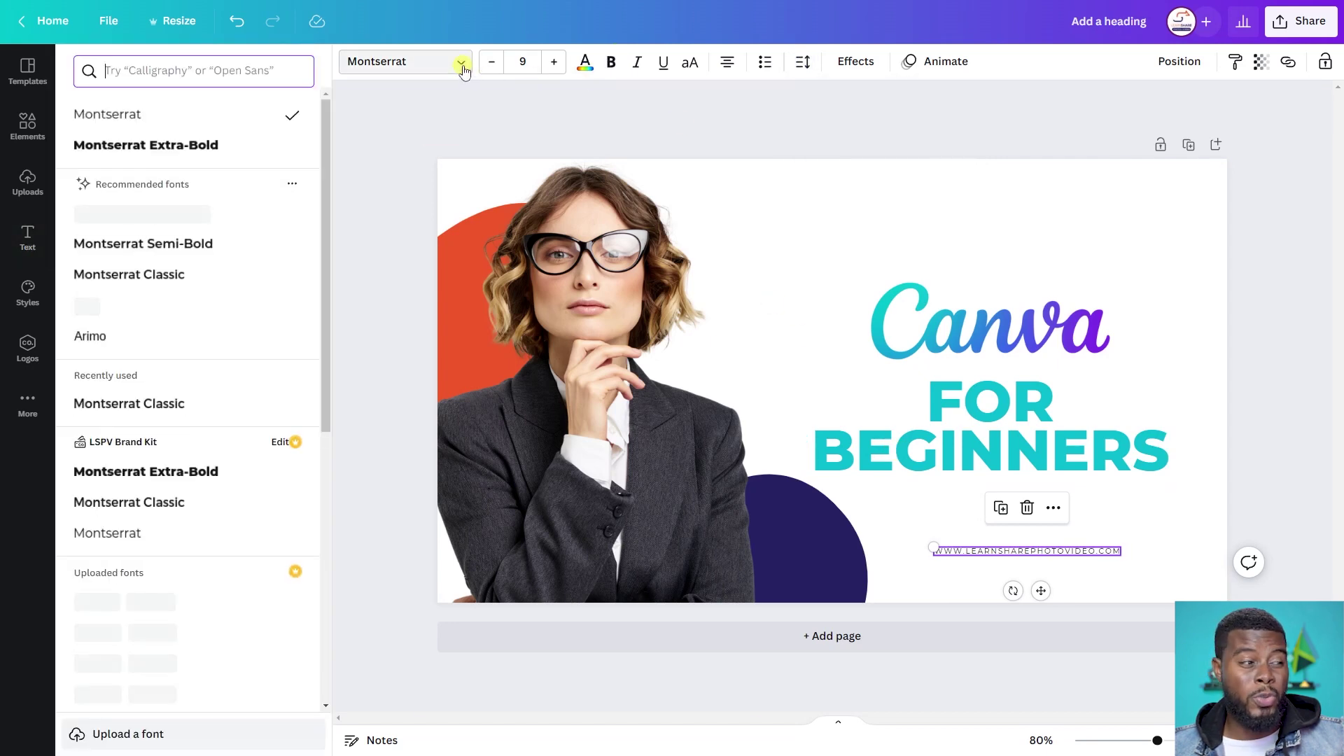
pyautogui.click(203, 274)
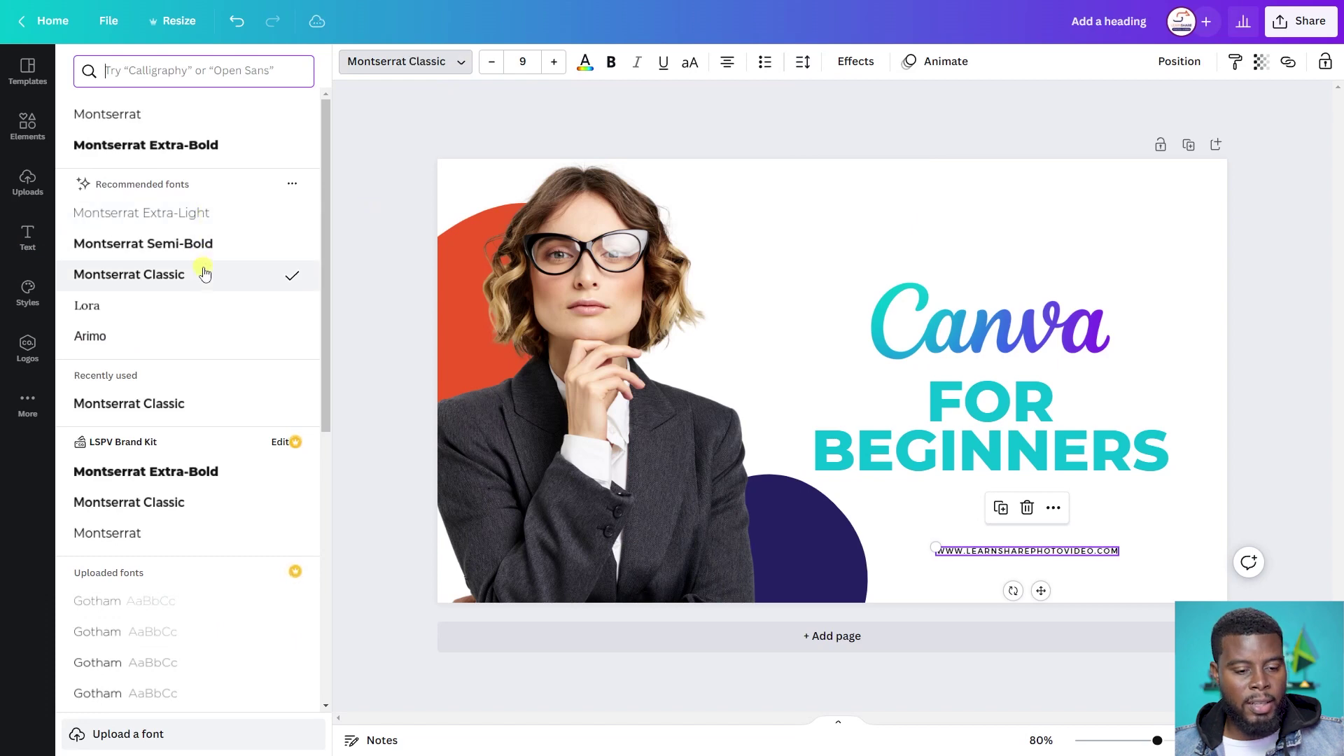
pyautogui.click(491, 61)
pyautogui.click(492, 62)
pyautogui.click(806, 270)
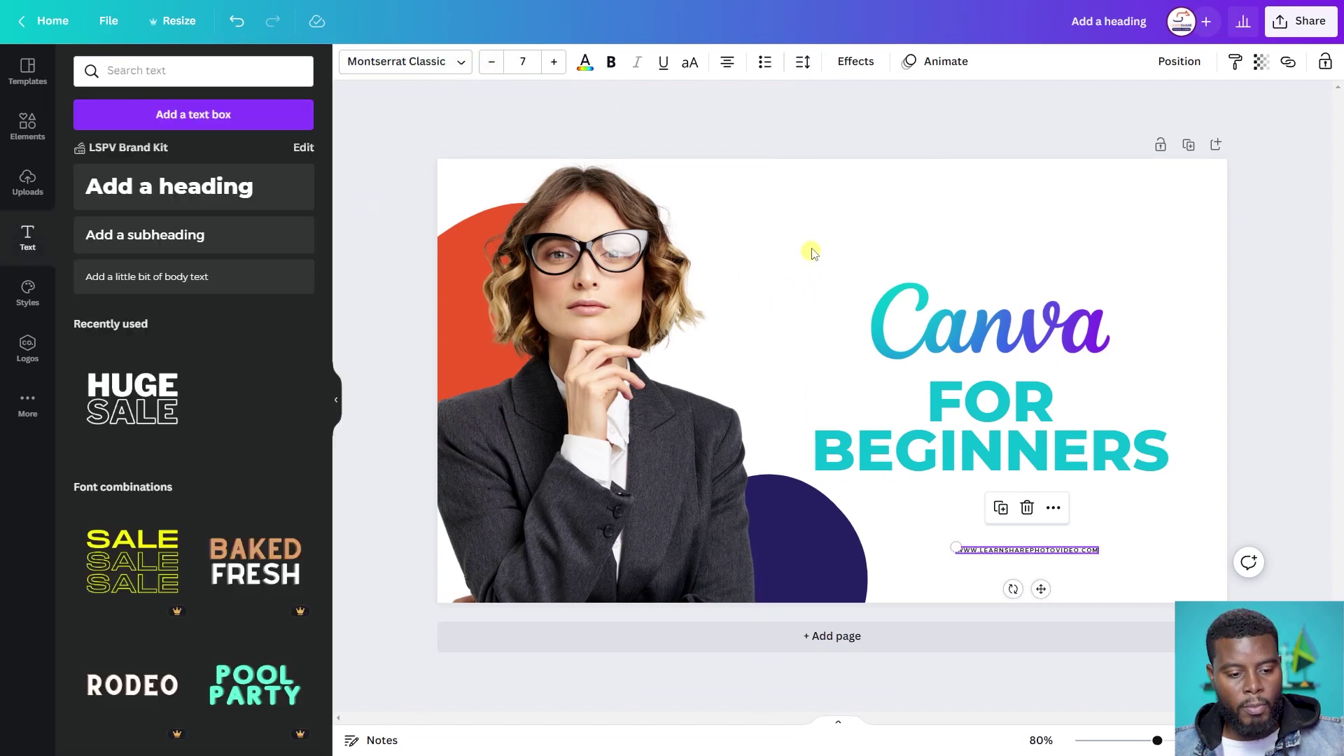
# Shift the website address slightly left beneath the heading and set its font size to 8
pyautogui.moveTo(1050, 555); pyautogui.dragTo(1015, 560)
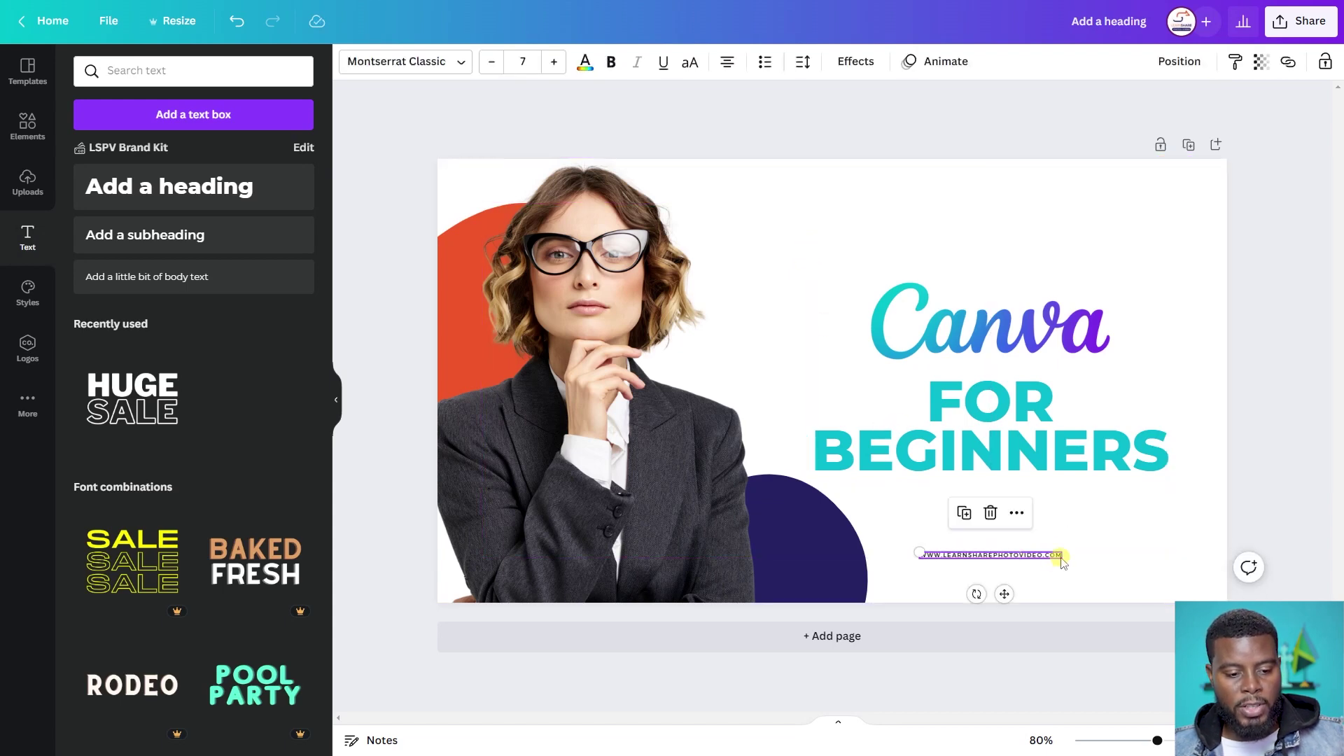
pyautogui.click(798, 336)
pyautogui.click(995, 560)
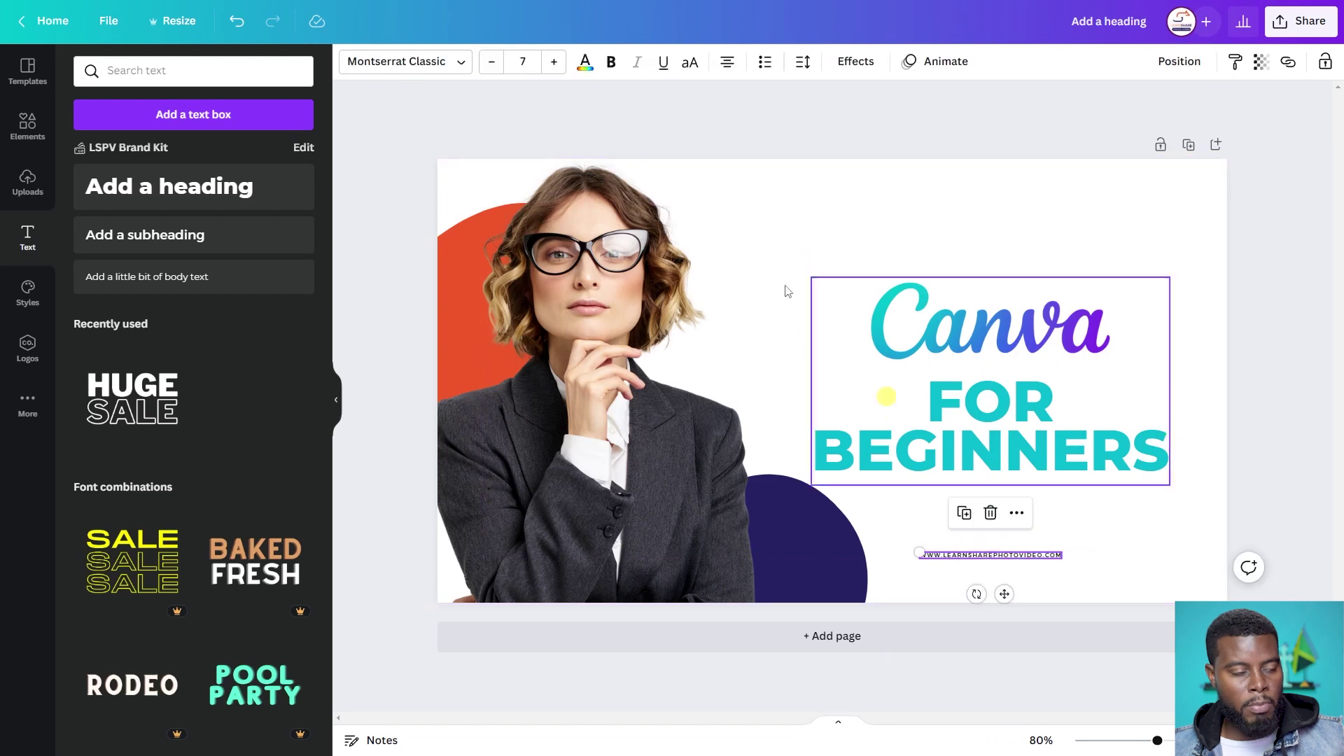
pyautogui.click(554, 62)
pyautogui.click(553, 63)
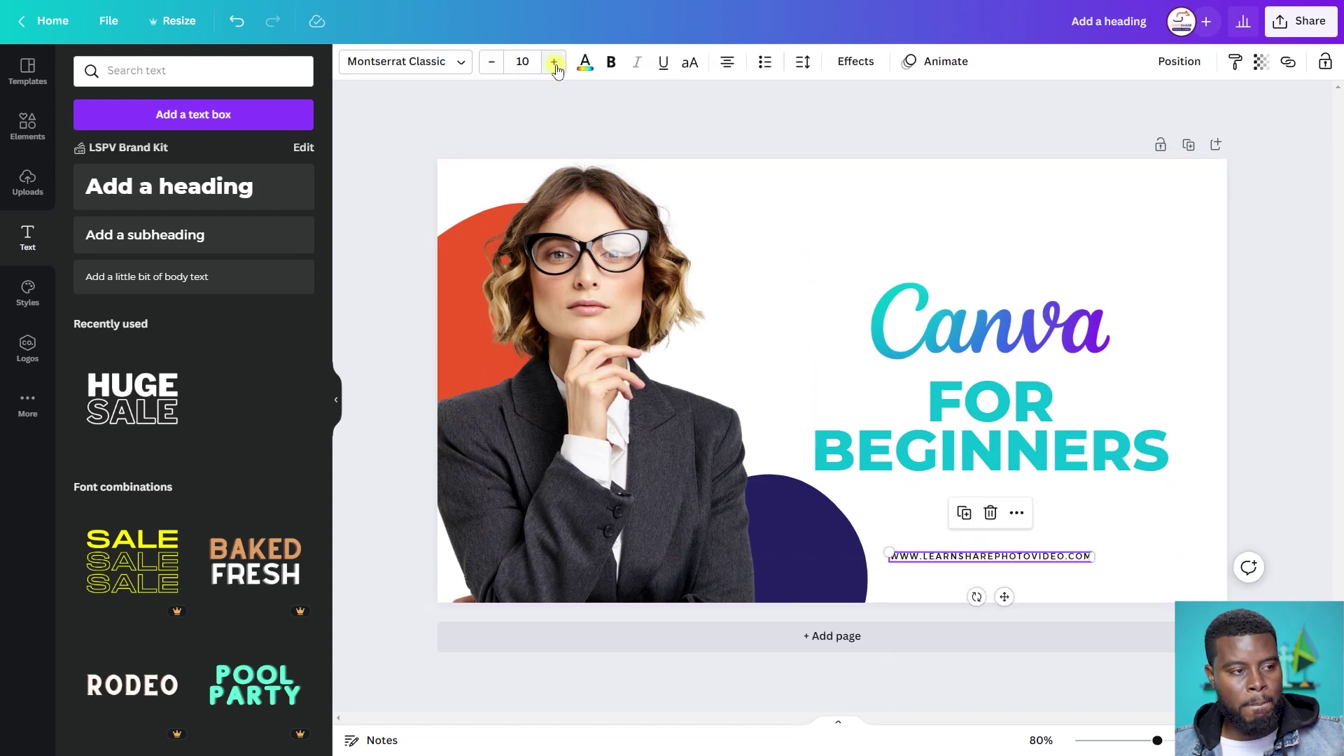
pyautogui.click(496, 63)
pyautogui.click(495, 64)
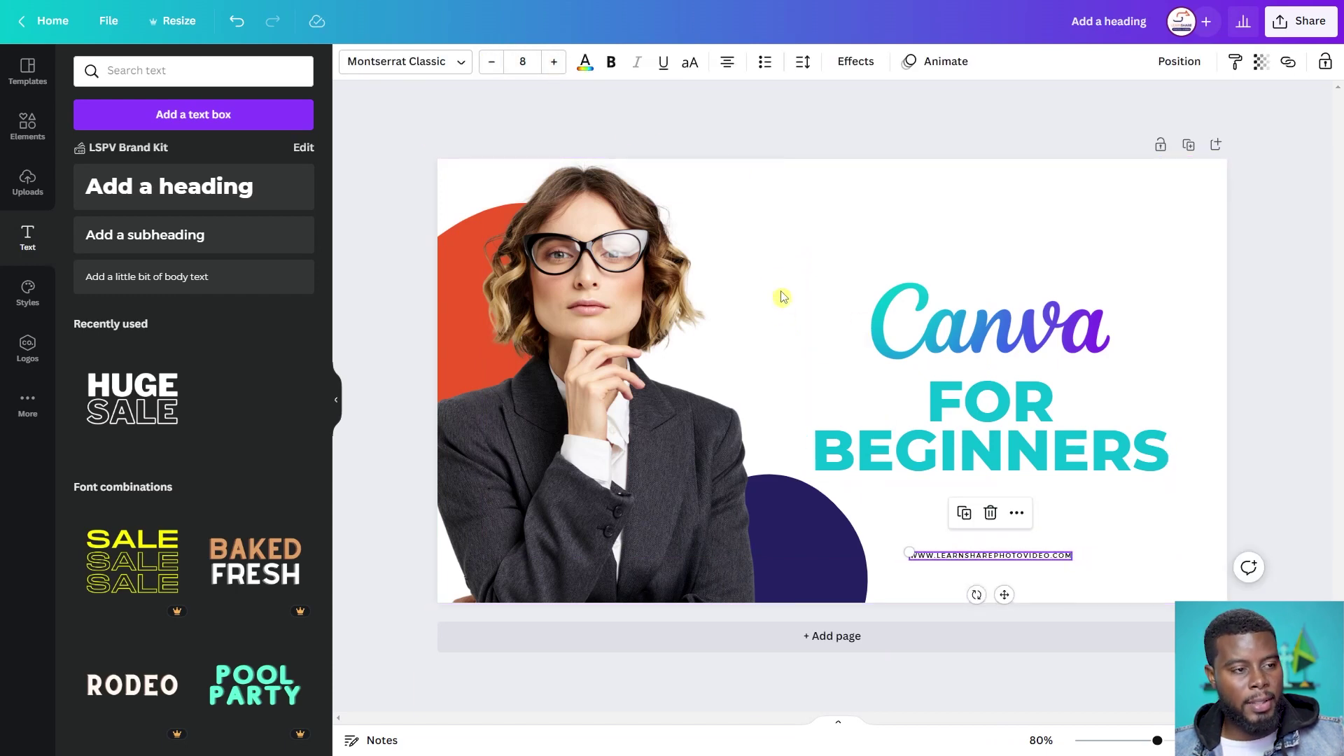
# Set the website address's transparency to 35
pyautogui.click(1122, 551)
pyautogui.click(1014, 558)
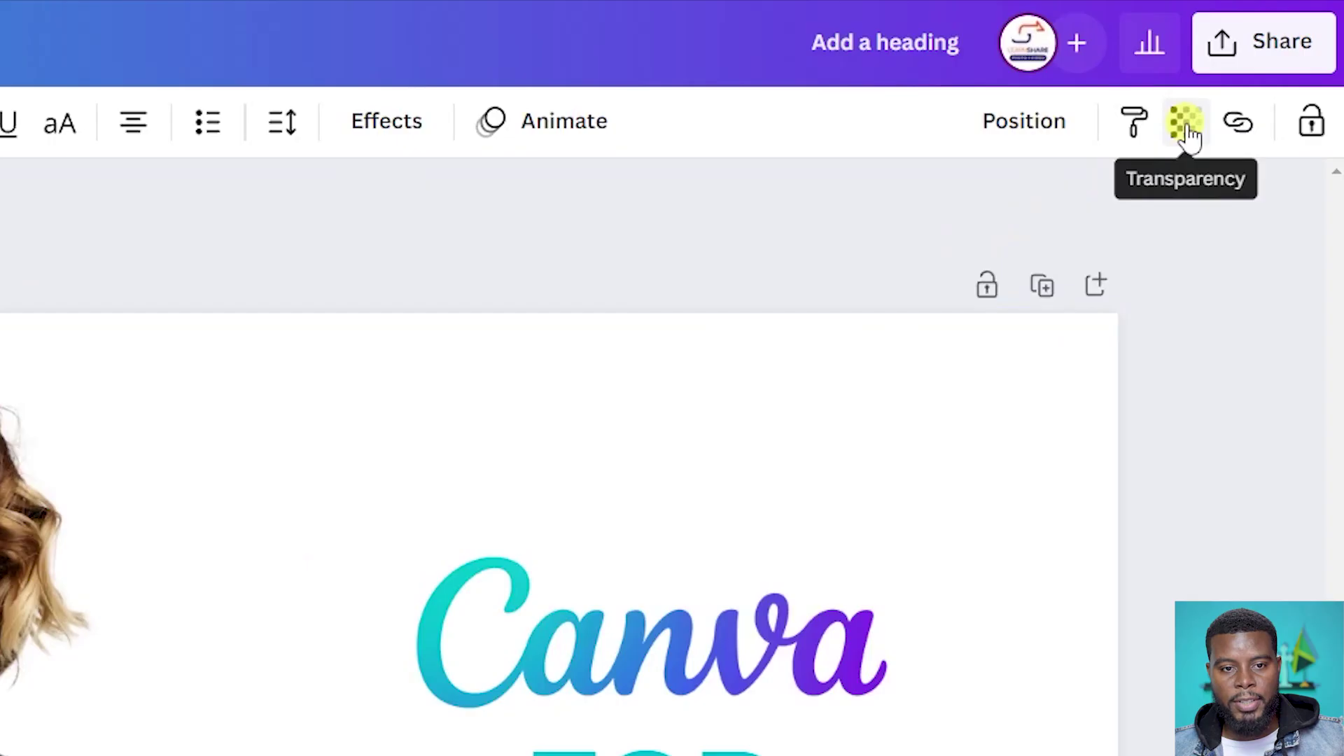
pyautogui.click(1263, 67)
pyautogui.moveTo(1252, 131); pyautogui.dragTo(1228, 131)
pyautogui.moveTo(1120, 258); pyautogui.dragTo(962, 256)
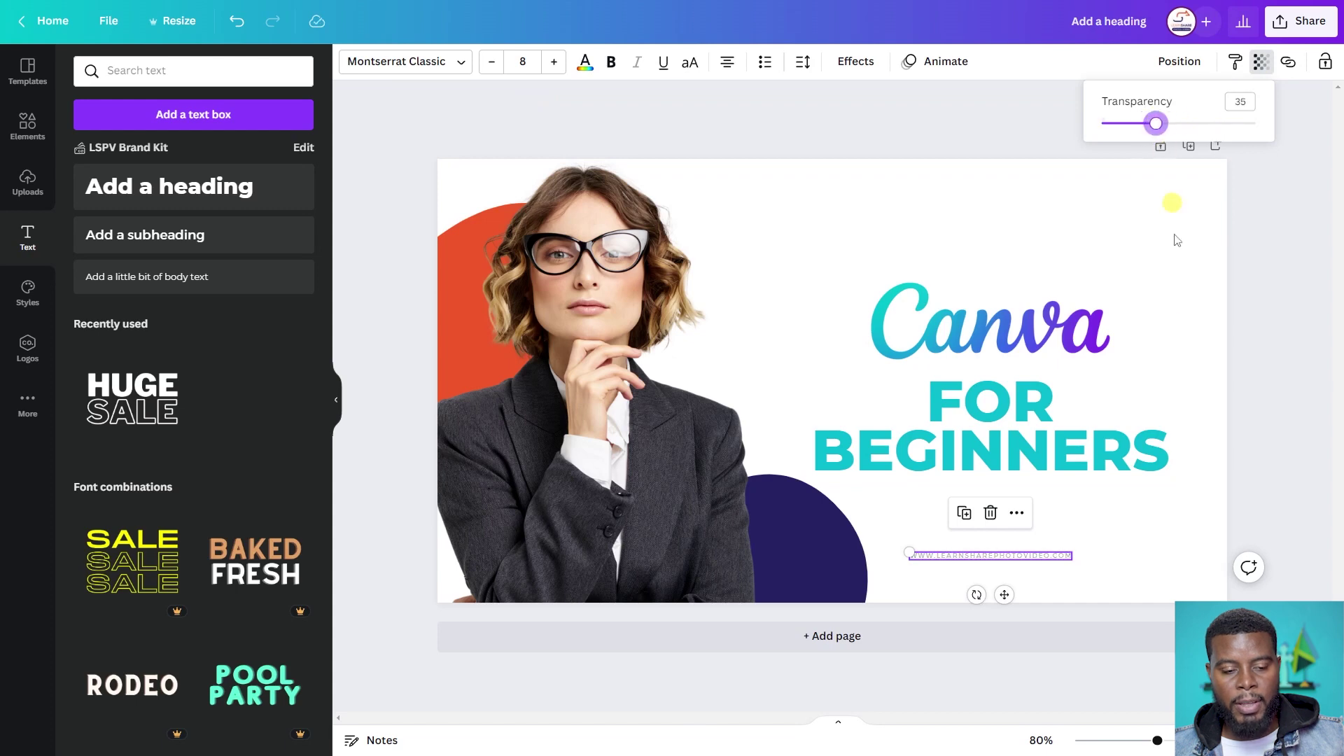
pyautogui.click(1174, 273)
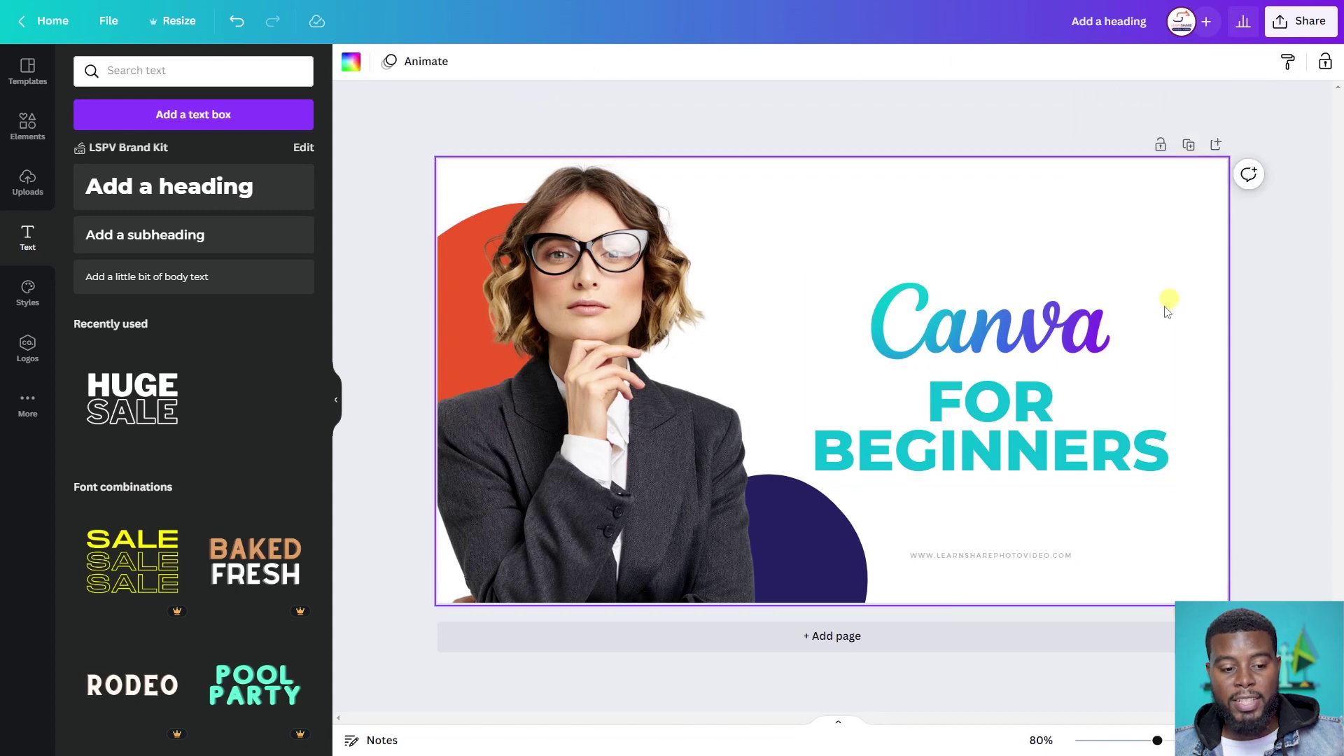
pyautogui.click(993, 556)
pyautogui.click(816, 342)
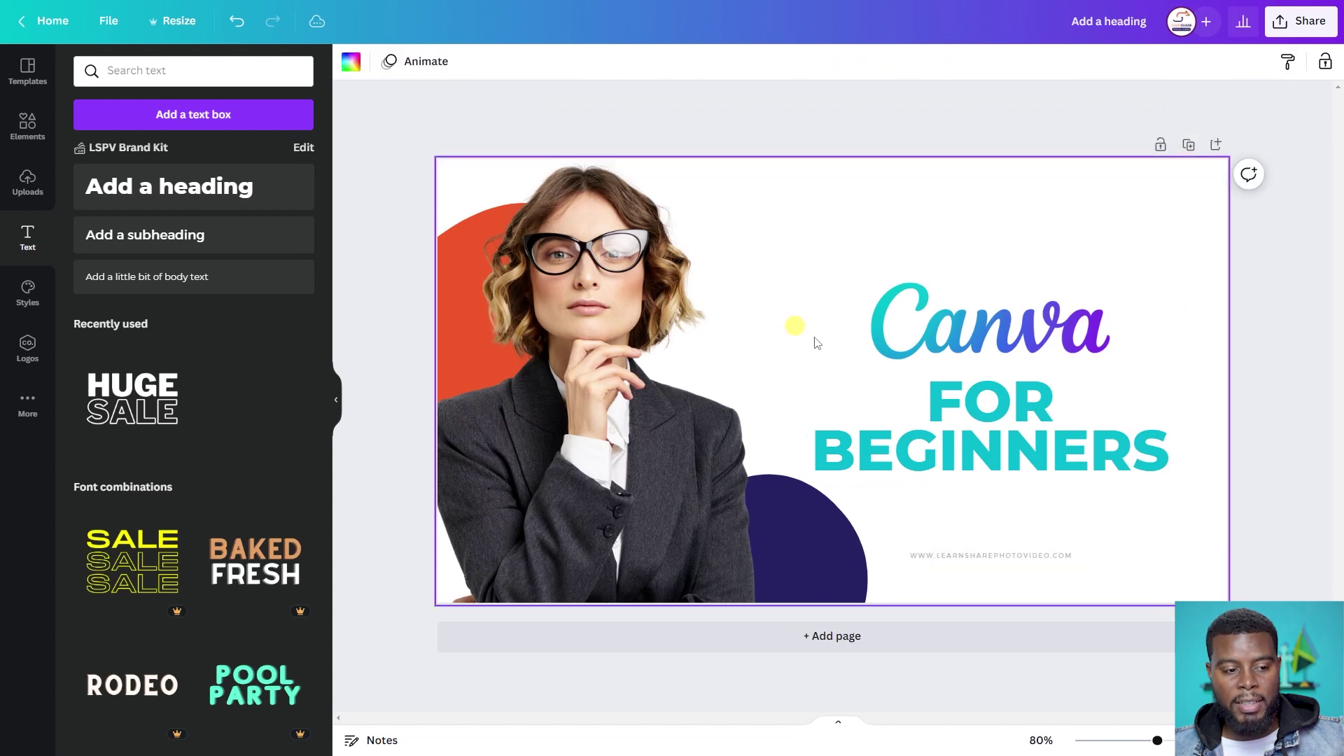
pyautogui.click(895, 462)
pyautogui.click(894, 462)
pyautogui.click(1006, 555)
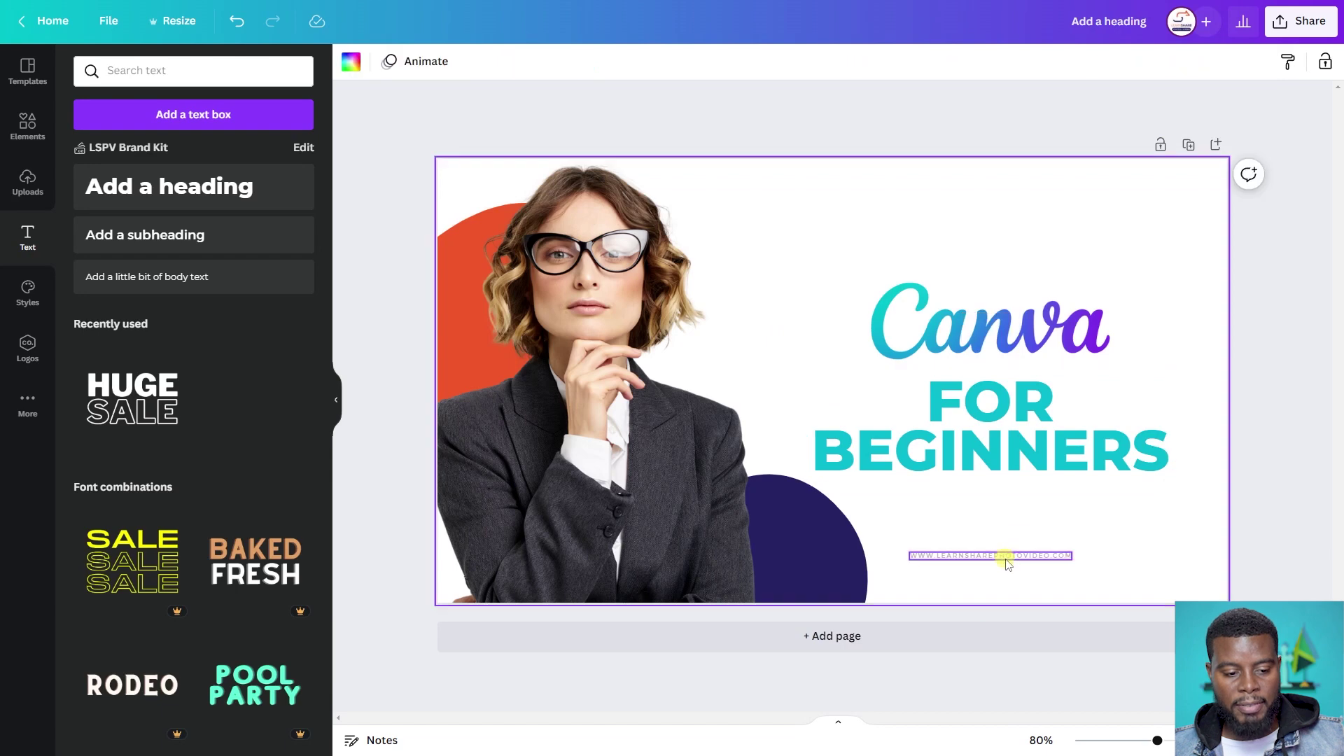
pyautogui.click(804, 354)
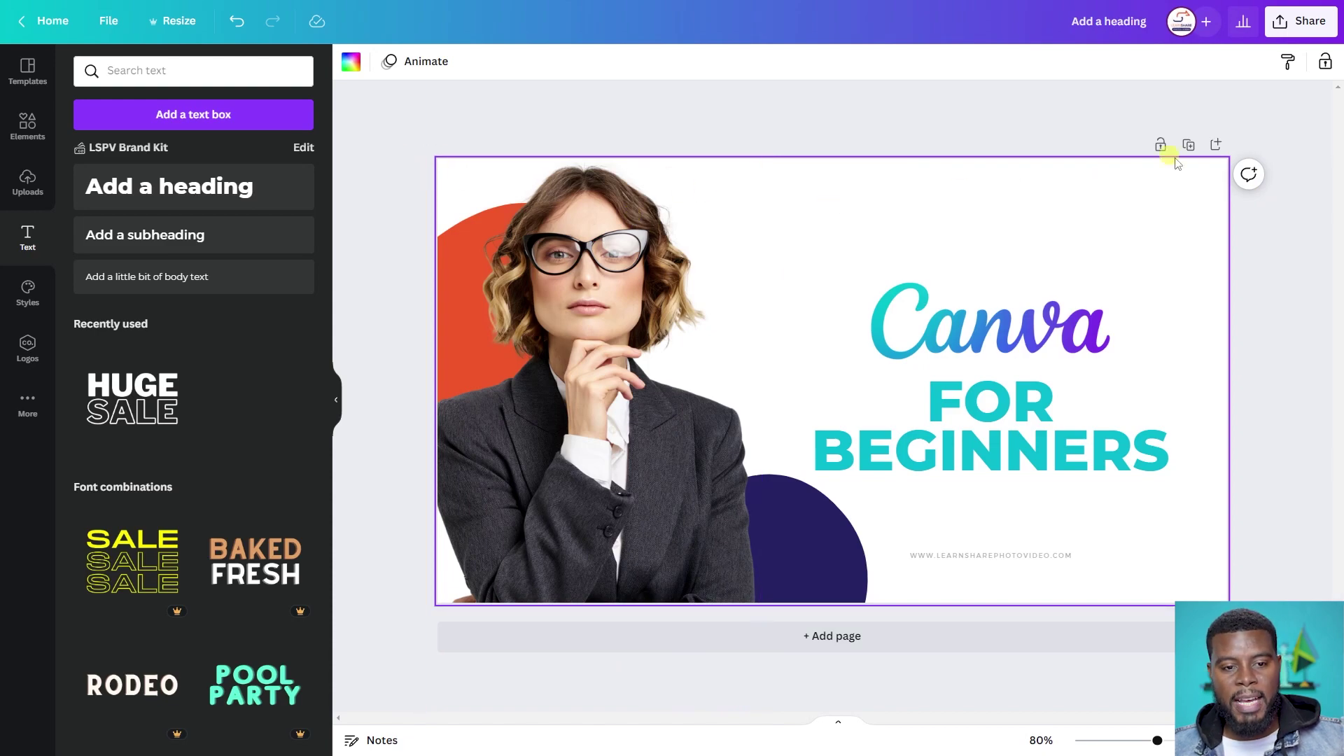
# Clear the Circle search and find Rectangle elements in the library instead
pyautogui.click(17, 133)
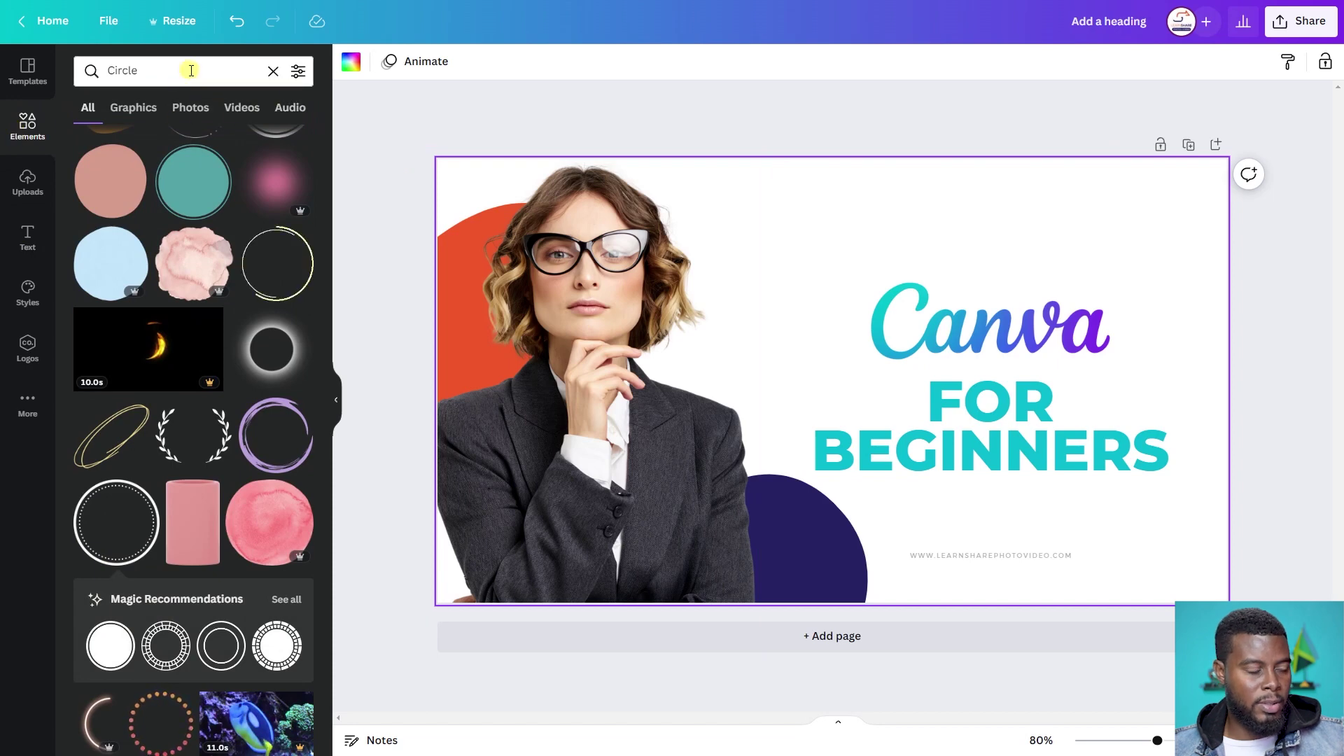
pyautogui.click(271, 73)
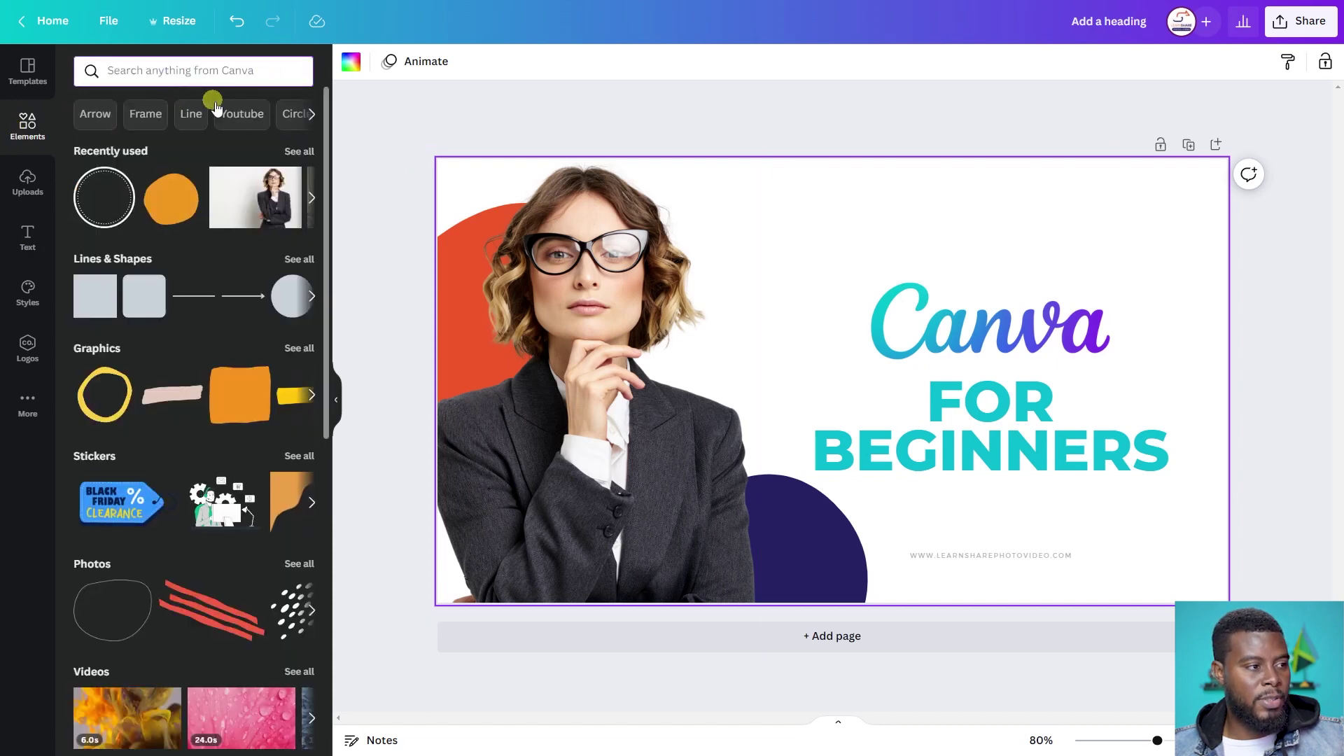
pyautogui.click(312, 118)
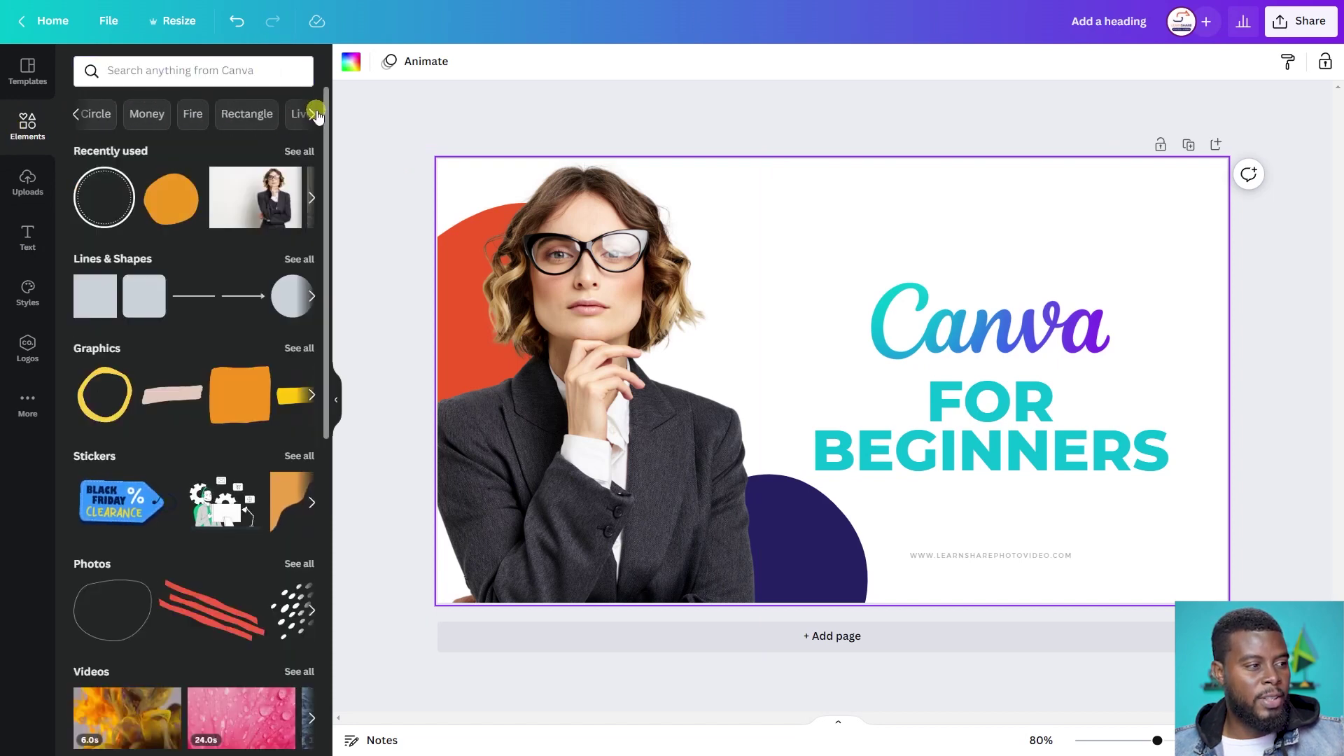
pyautogui.click(240, 115)
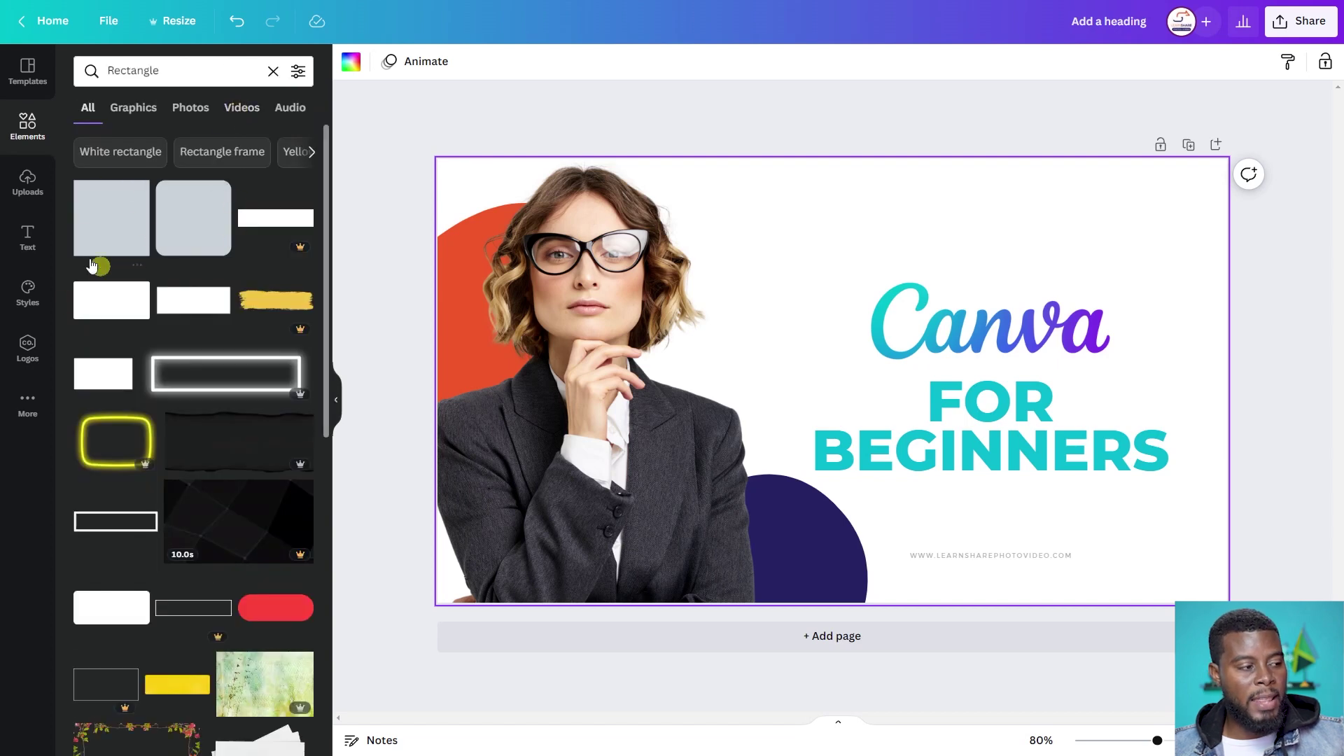
# Try adding the plain square shape to the middle of the page, and undo the addition
pyautogui.click(119, 236)
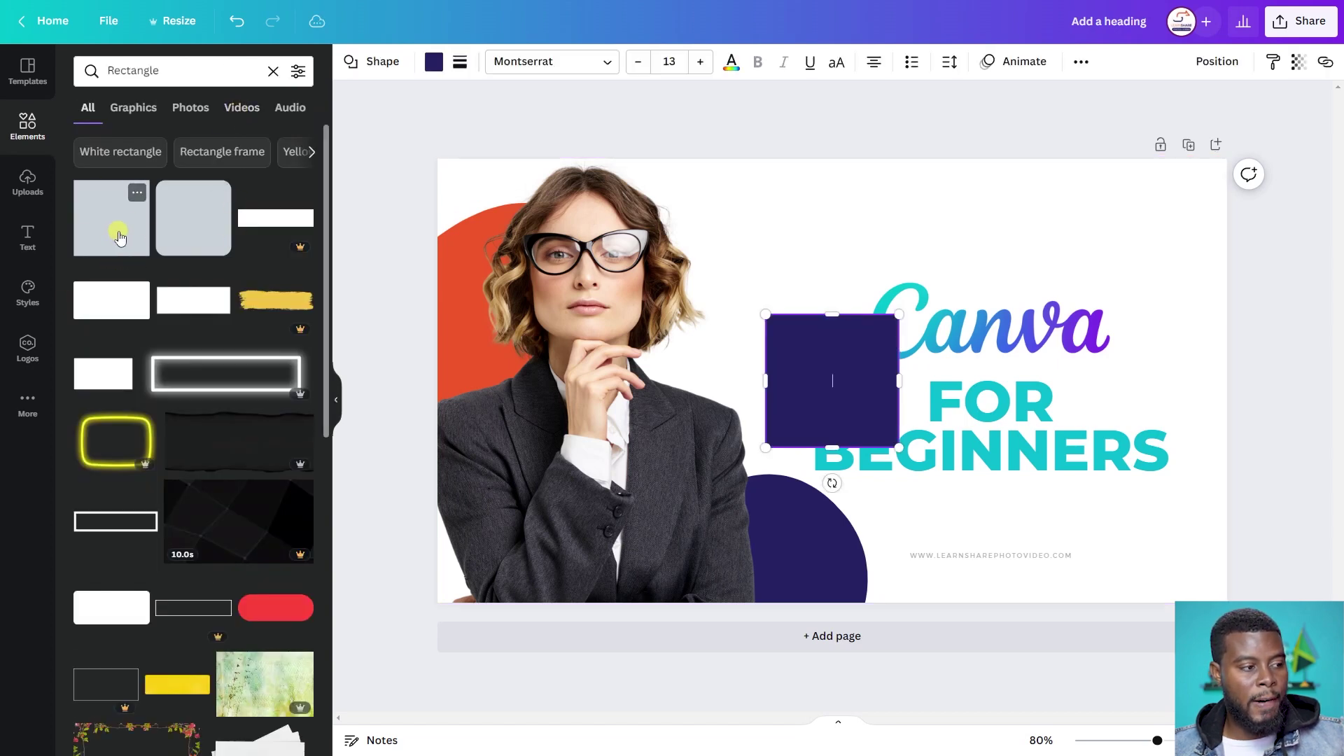
pyautogui.click(777, 265)
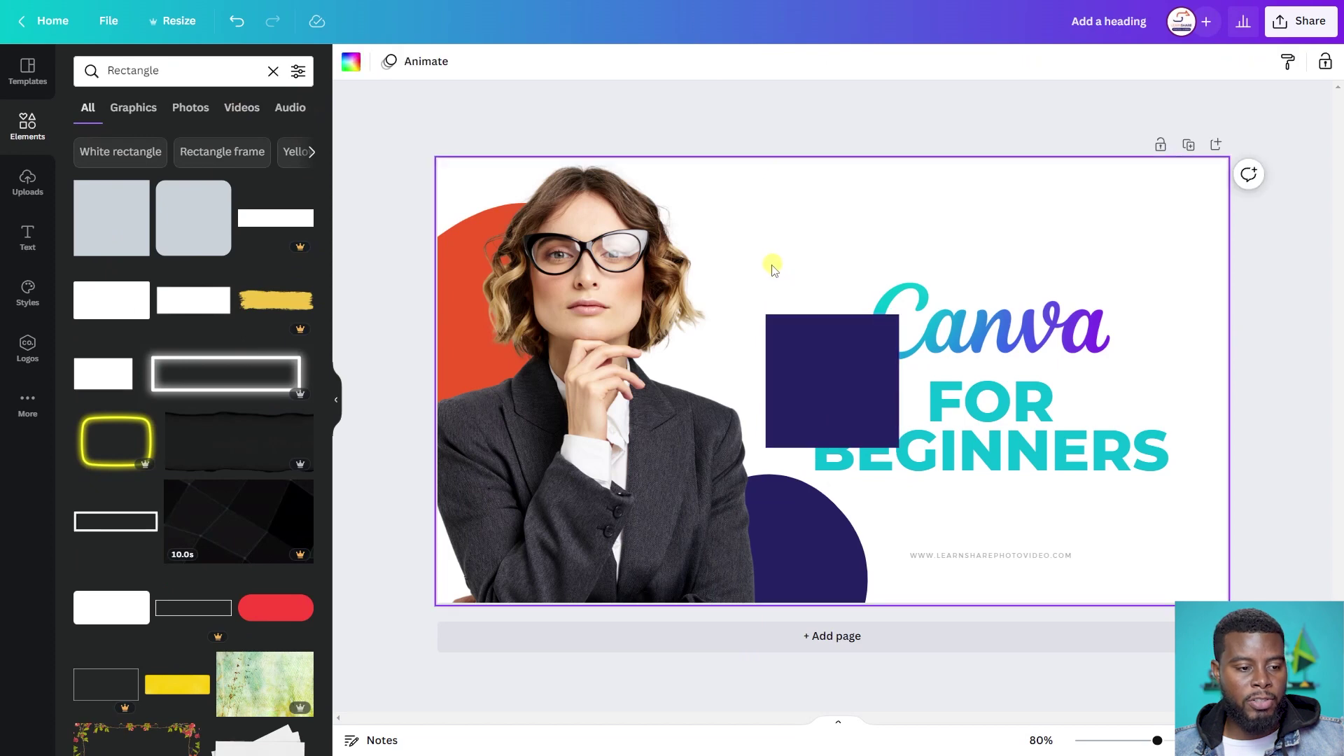
pyautogui.hotkey('ctrl', 'z')
# Place the plain square shape on the page over the woman's shoulder and select it
pyautogui.moveTo(117, 234); pyautogui.dragTo(733, 280)
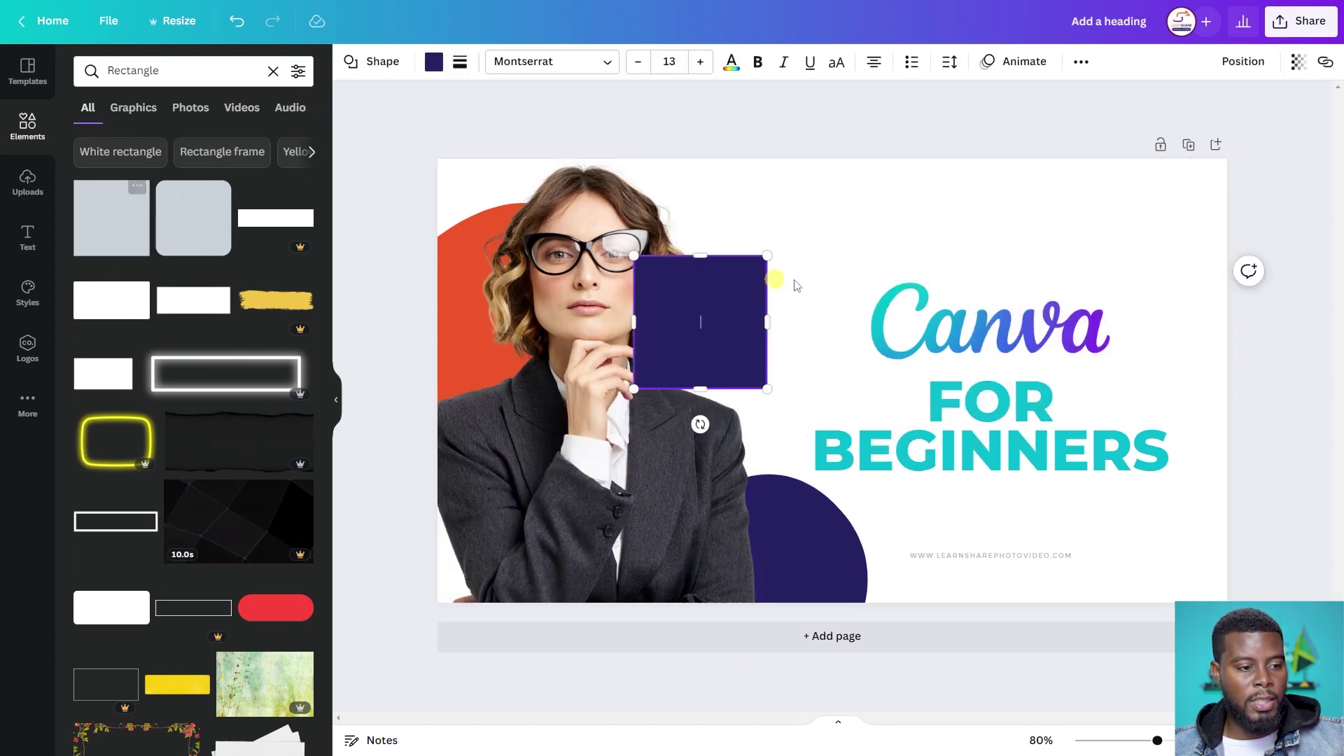
pyautogui.click(779, 271)
pyautogui.click(760, 274)
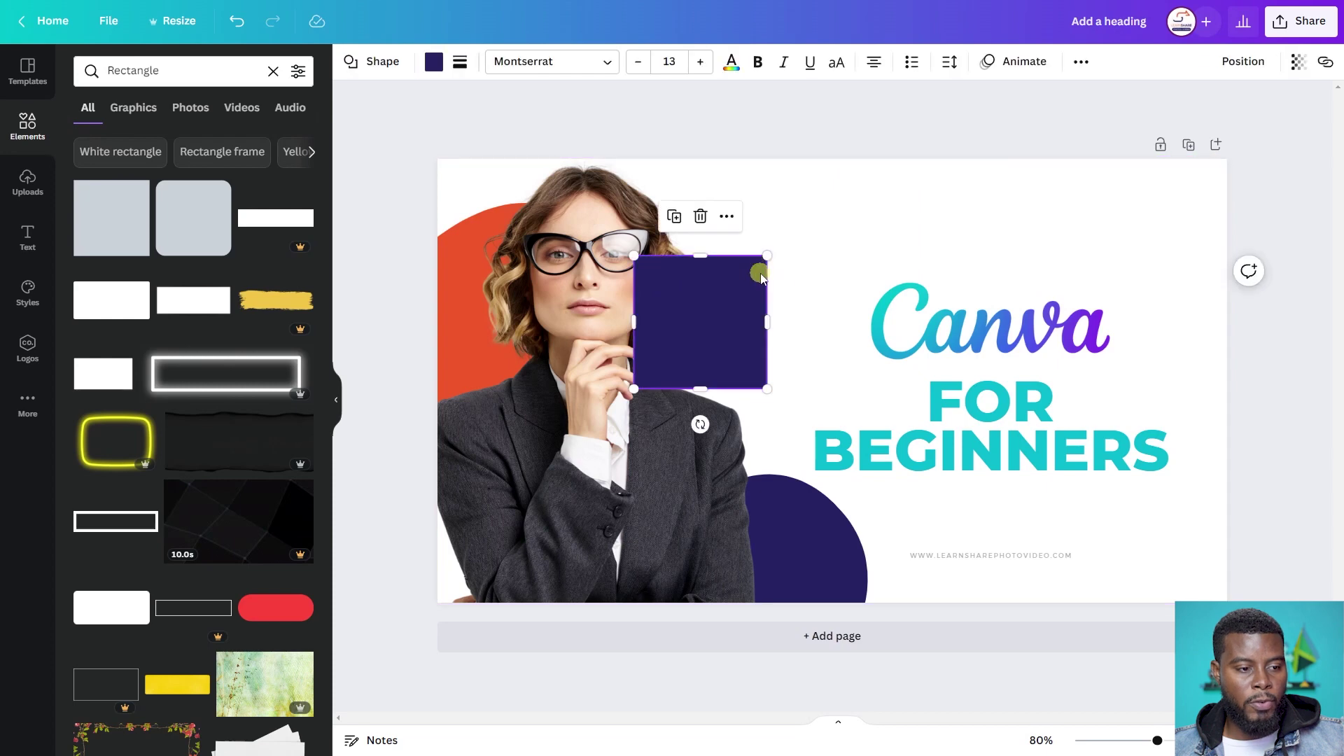
# Try entering the text "sadassad" inside the square, and undo the text
pyautogui.doubleClick(720, 329)
pyautogui.write('sadassad')
pyautogui.click(829, 259)
pyautogui.click(700, 299)
pyautogui.hotkey('ctrl', 'z')
# Resize the square so that it covers the whole page edge to edge
pyautogui.click(812, 235)
pyautogui.click(717, 308)
pyautogui.moveTo(767, 387); pyautogui.dragTo(1232, 600)
pyautogui.moveTo(633, 259); pyautogui.dragTo(438, 159)
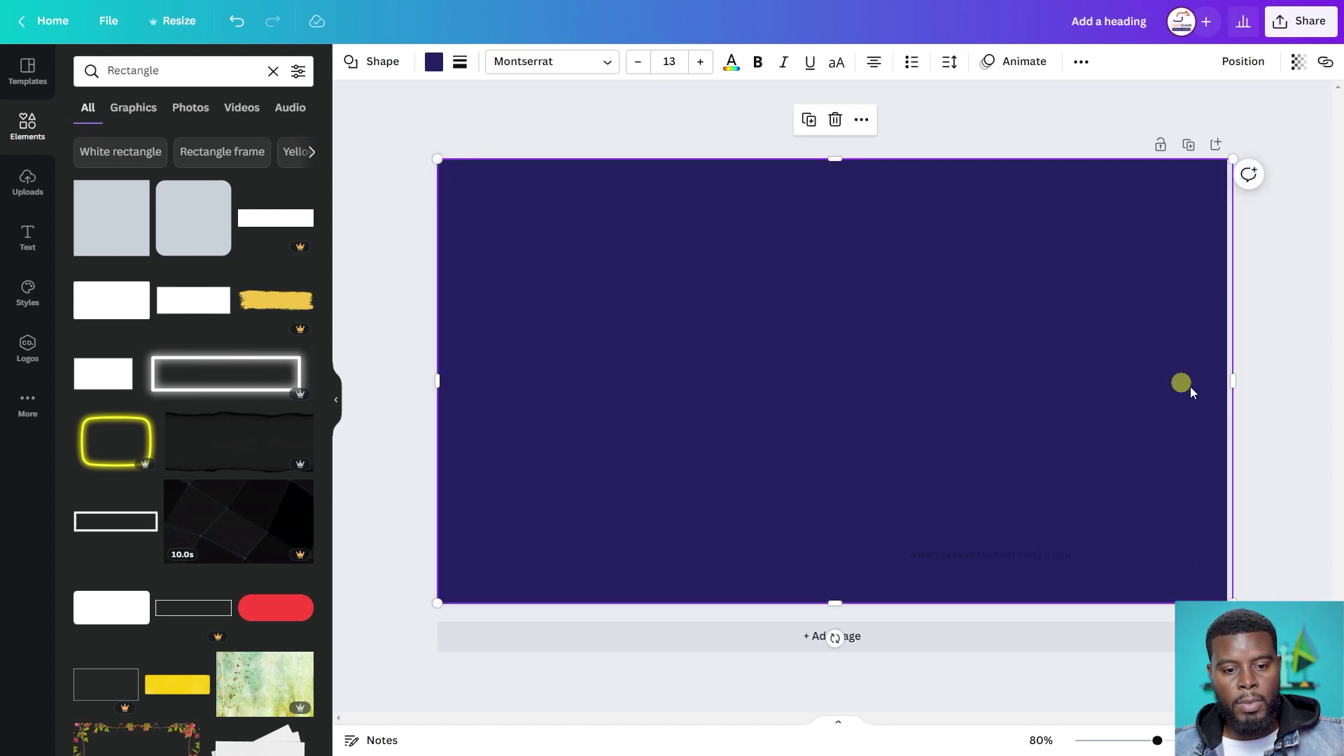
pyautogui.moveTo(1233, 383); pyautogui.dragTo(1227, 381)
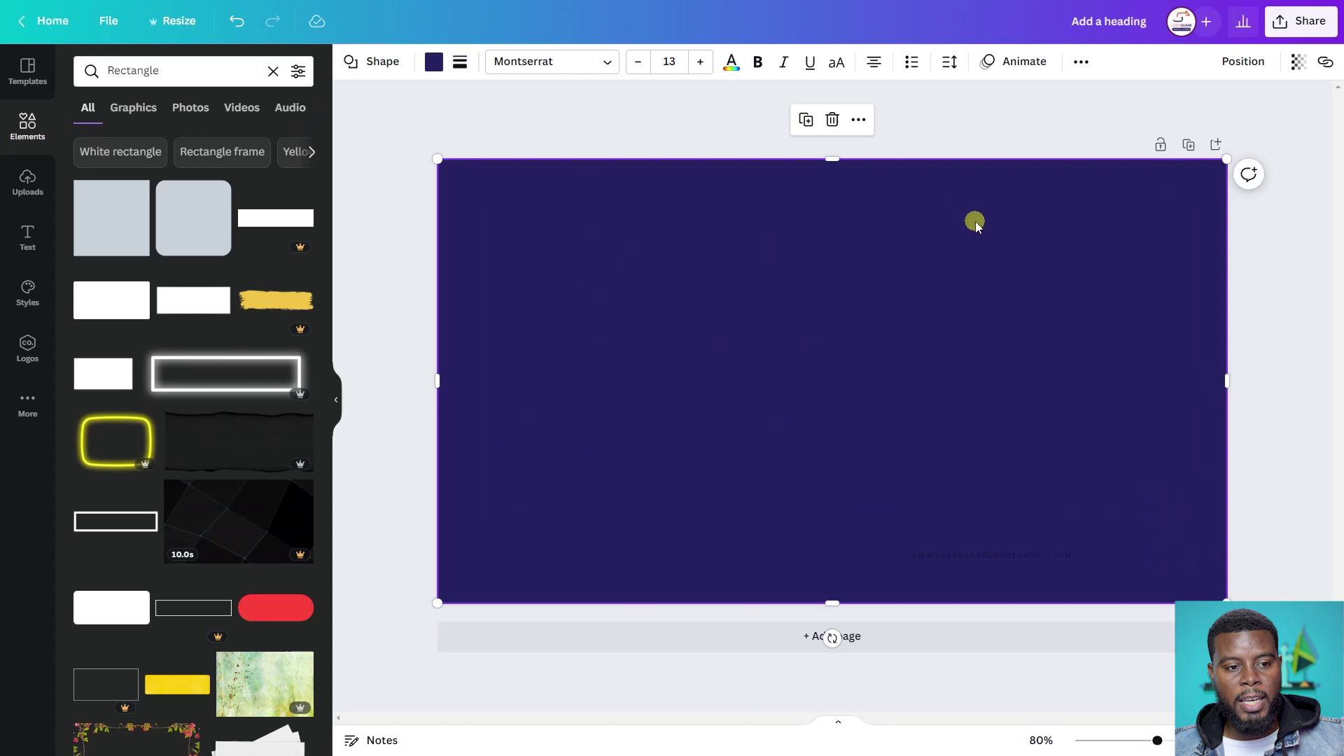
# Send the full-page rectangle to the back, behind the woman, circles and text
pyautogui.rightClick(926, 205)
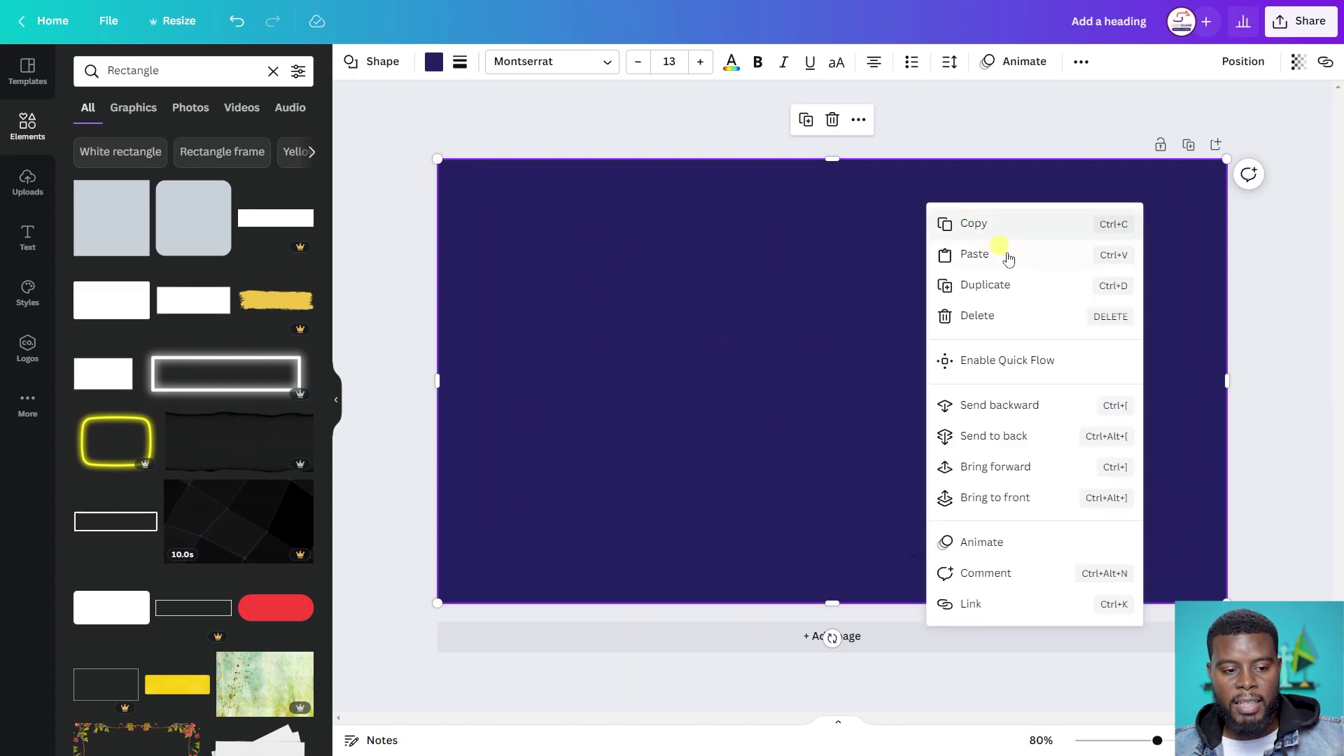
pyautogui.click(1045, 442)
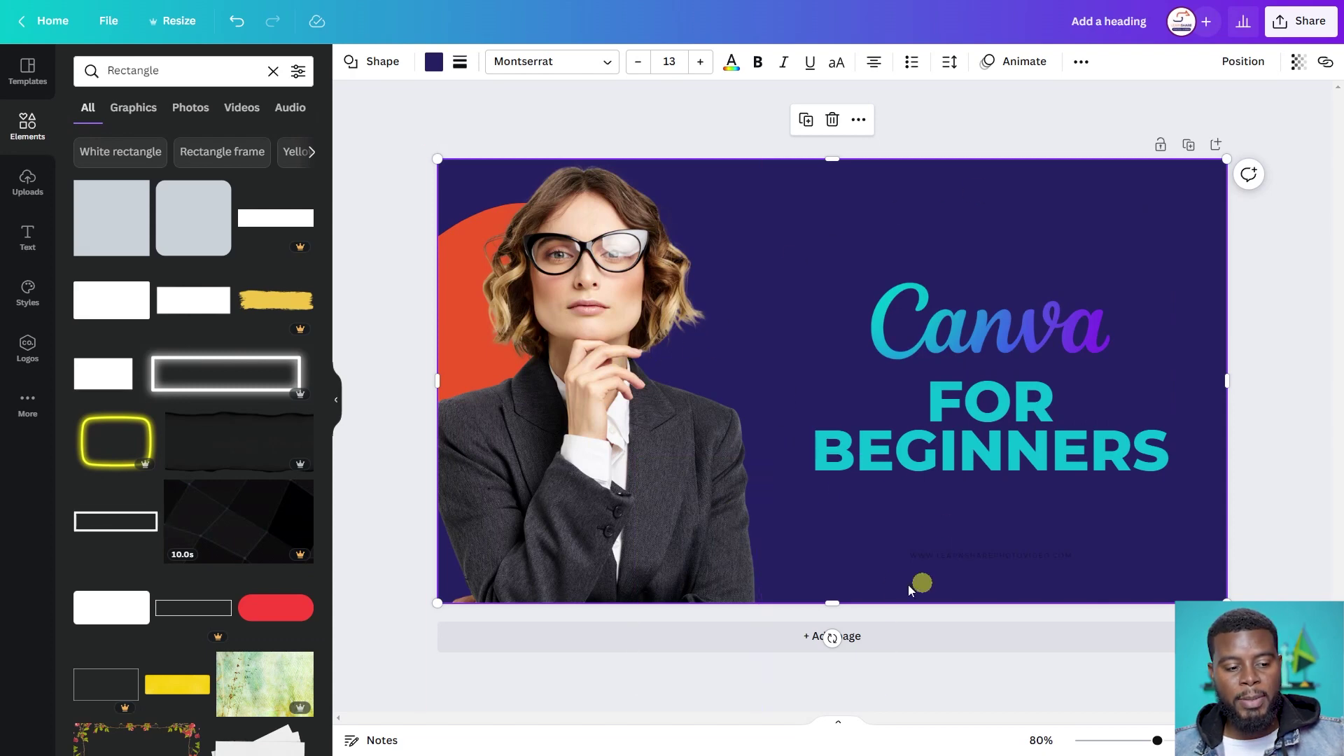
pyautogui.click(809, 554)
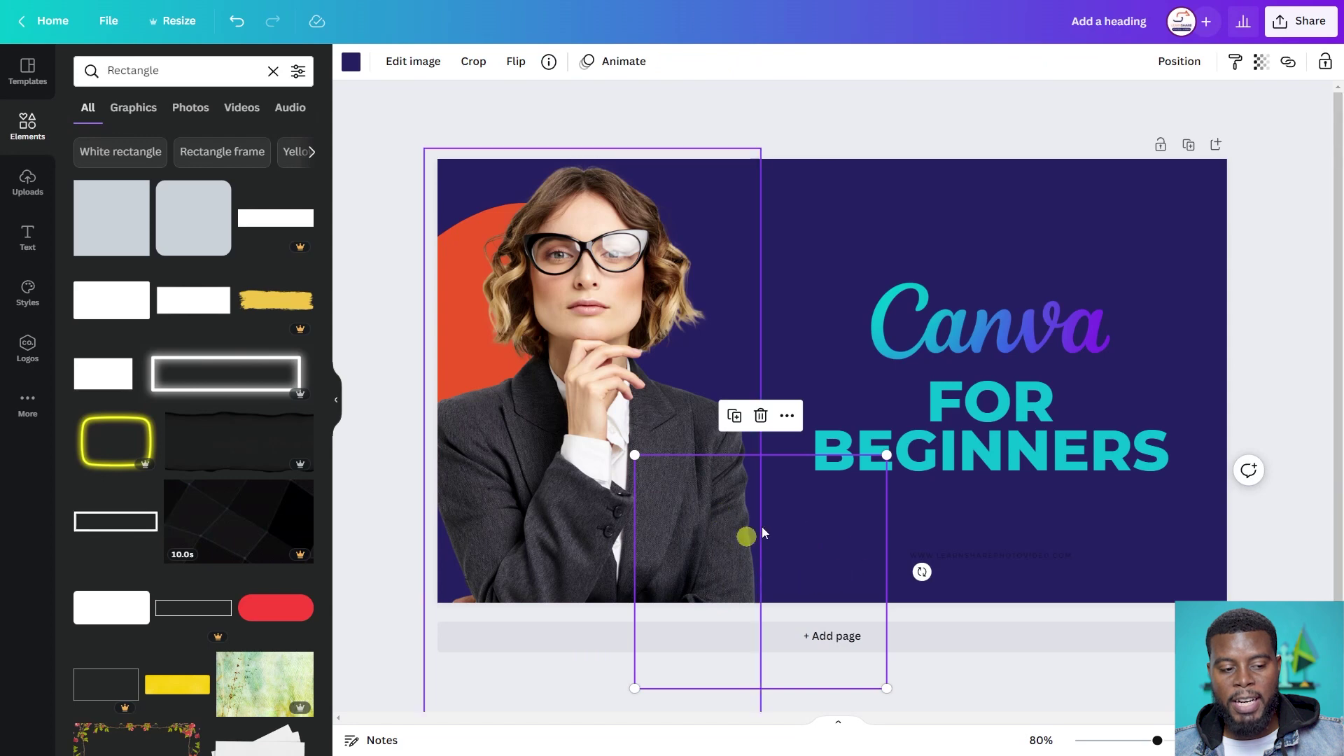
# Try the brand kit's red, turquoise and dark red on the background rectangle, and settle on yellow
pyautogui.click(883, 188)
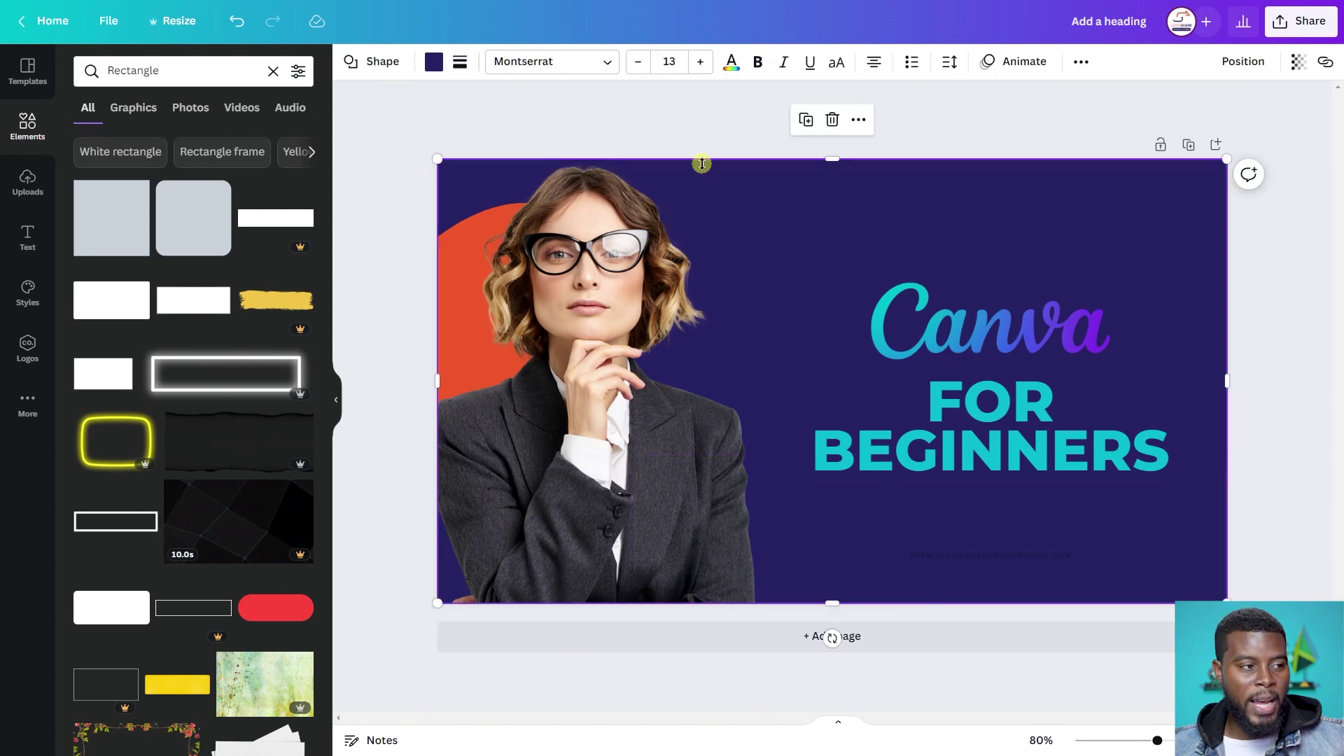
pyautogui.click(434, 63)
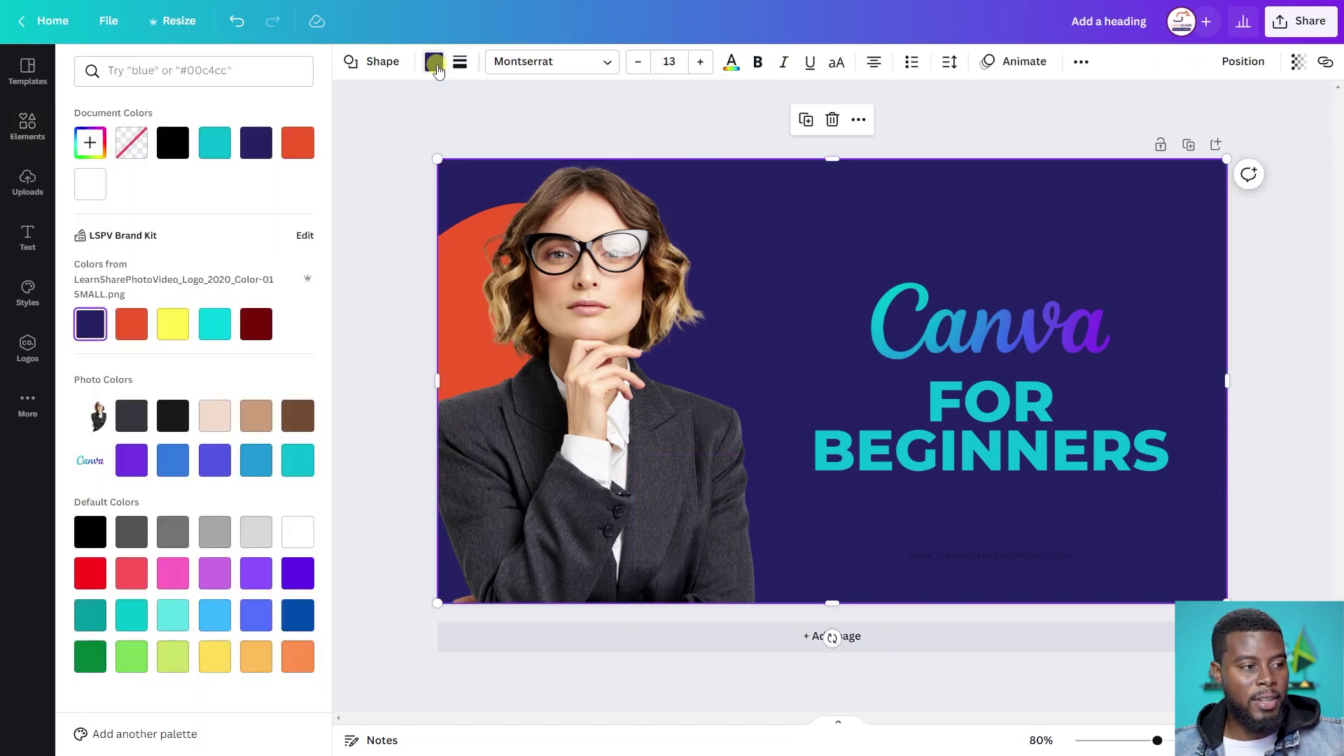
pyautogui.click(131, 323)
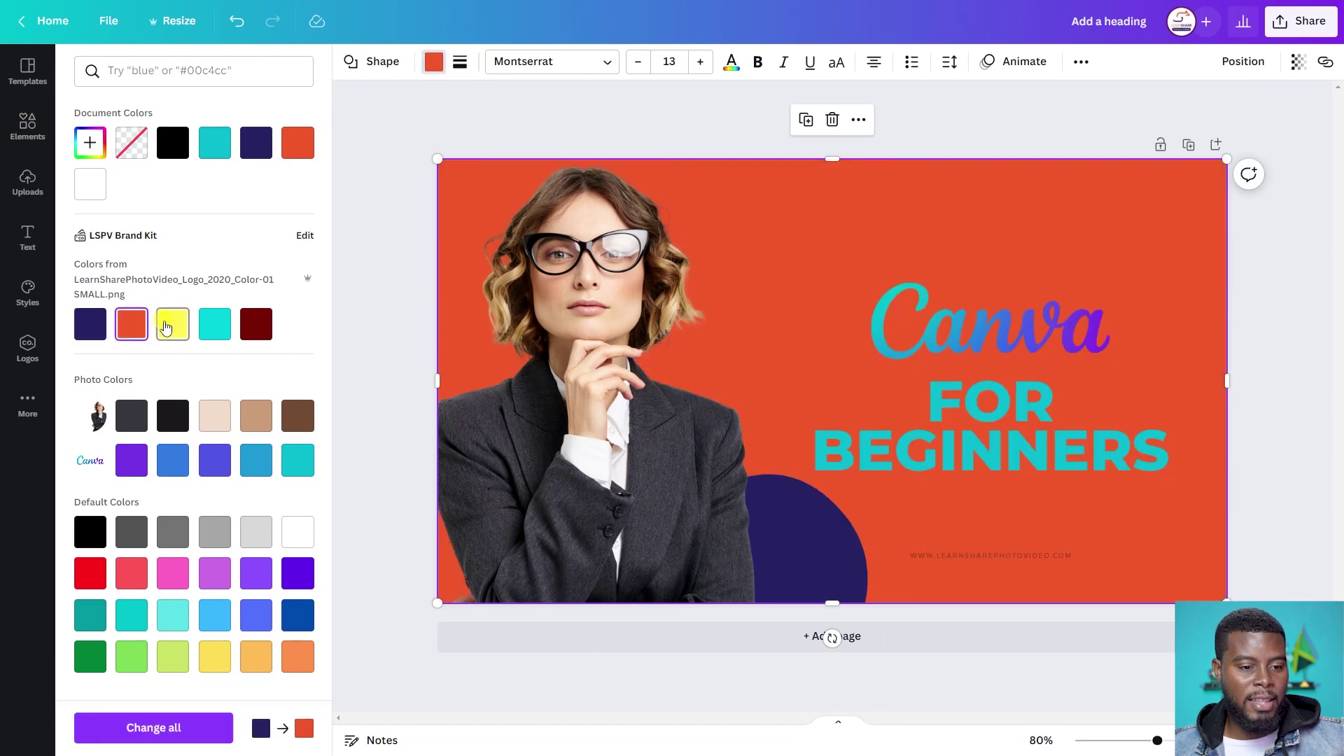
pyautogui.click(169, 326)
pyautogui.click(214, 323)
pyautogui.click(256, 323)
pyautogui.click(205, 333)
pyautogui.click(168, 334)
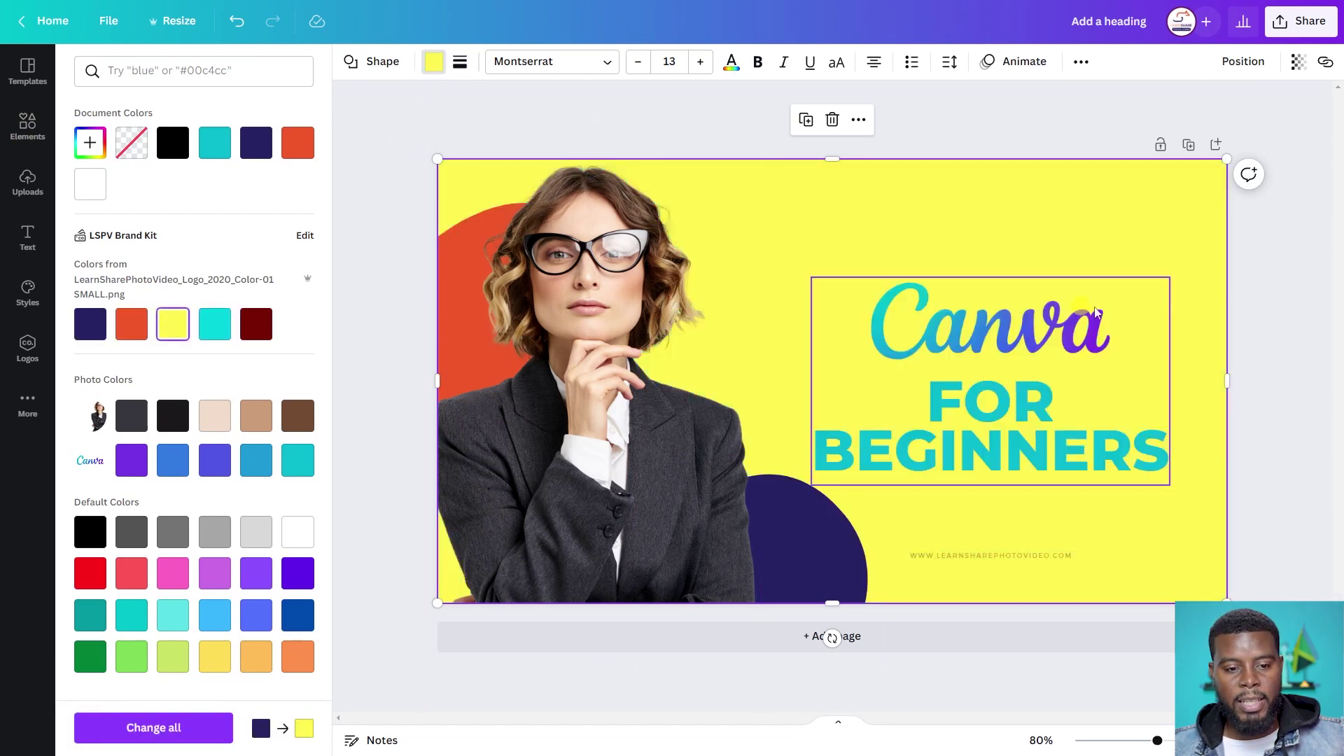
# Set the yellow background rectangle's transparency to 16
pyautogui.click(1124, 242)
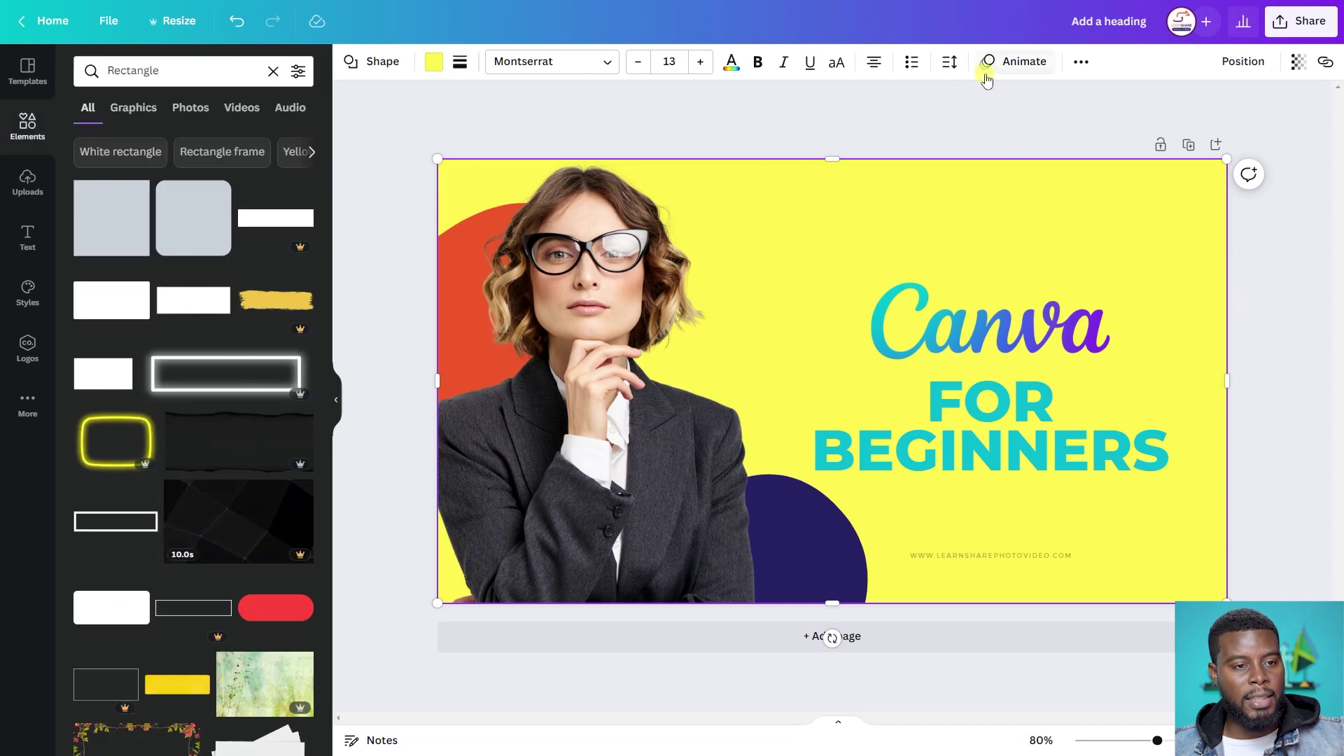
pyautogui.click(1298, 64)
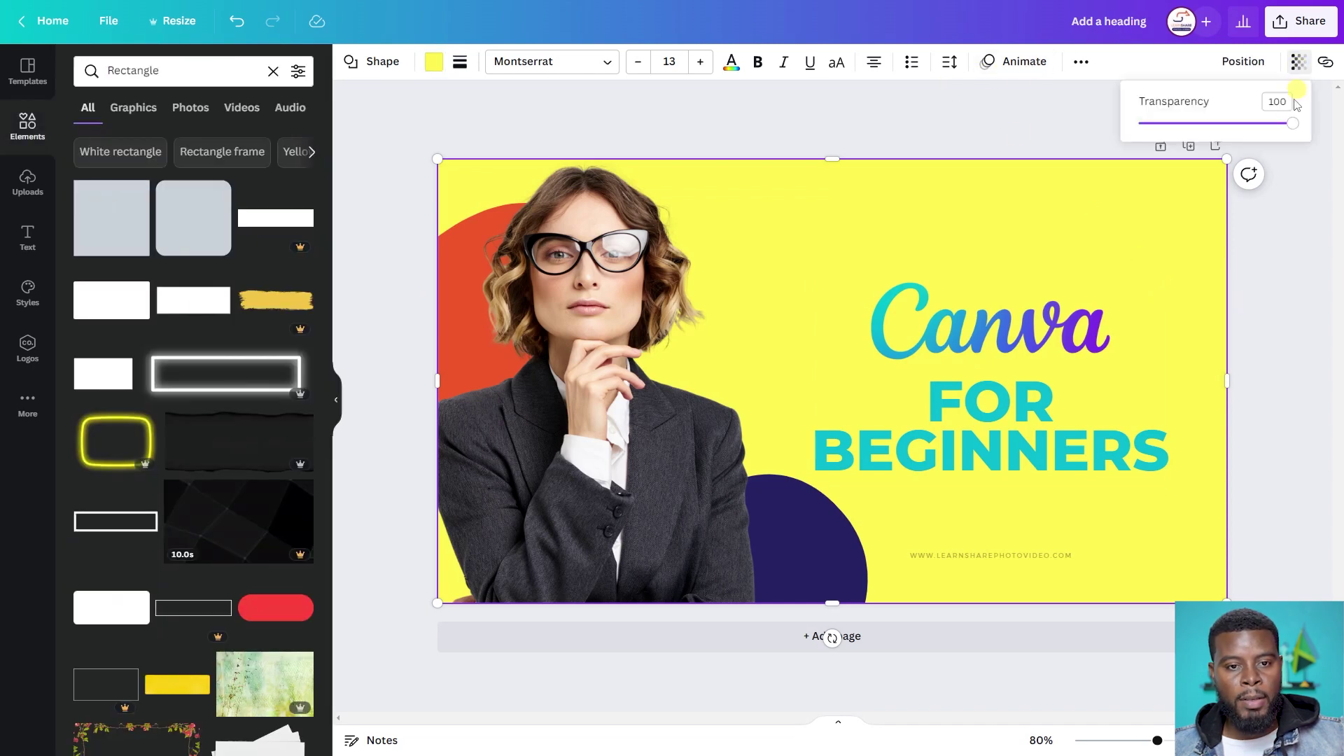
pyautogui.moveTo(1295, 132); pyautogui.dragTo(1164, 134)
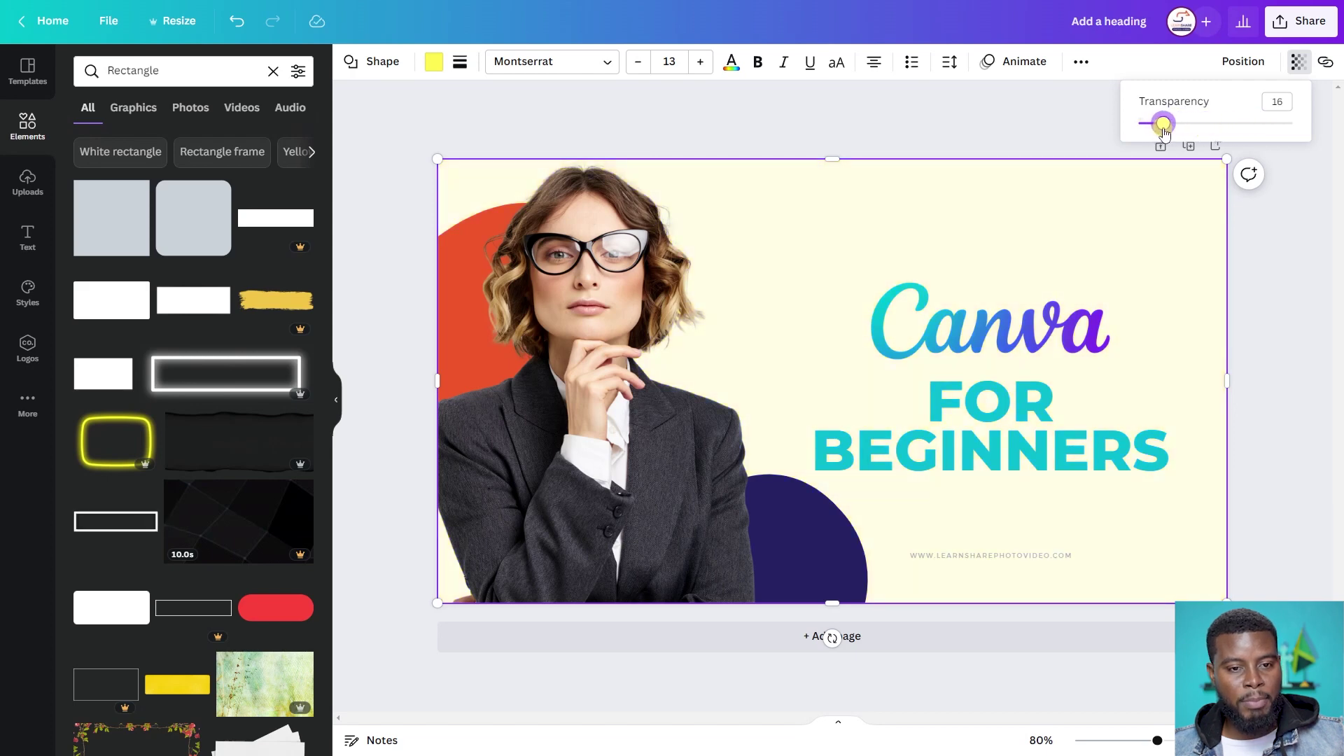
pyautogui.click(1274, 284)
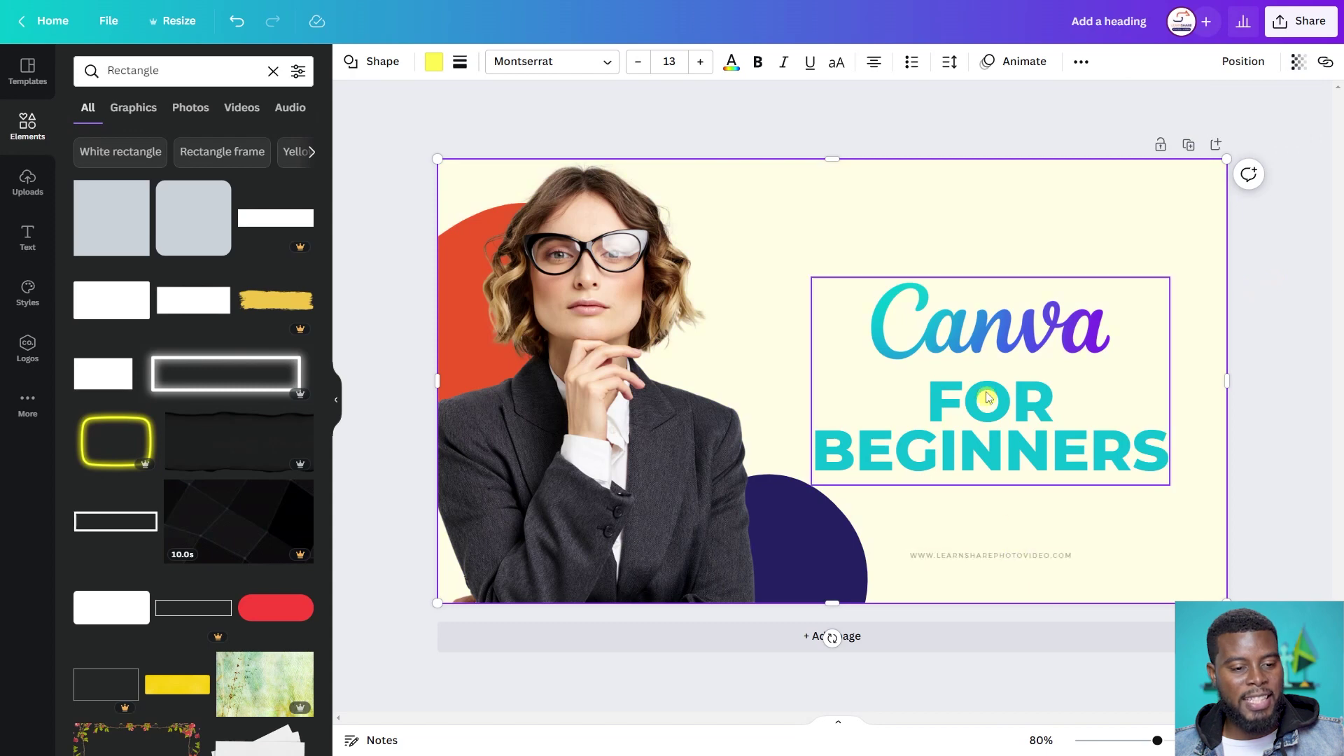
# Enlarge the grouped Canva logo and "FOR BEGINNERS" heading, and move the group slightly up beside the woman
pyautogui.click(1004, 328)
pyautogui.moveTo(812, 275); pyautogui.dragTo(772, 254)
pyautogui.moveTo(972, 322); pyautogui.dragTo(984, 306)
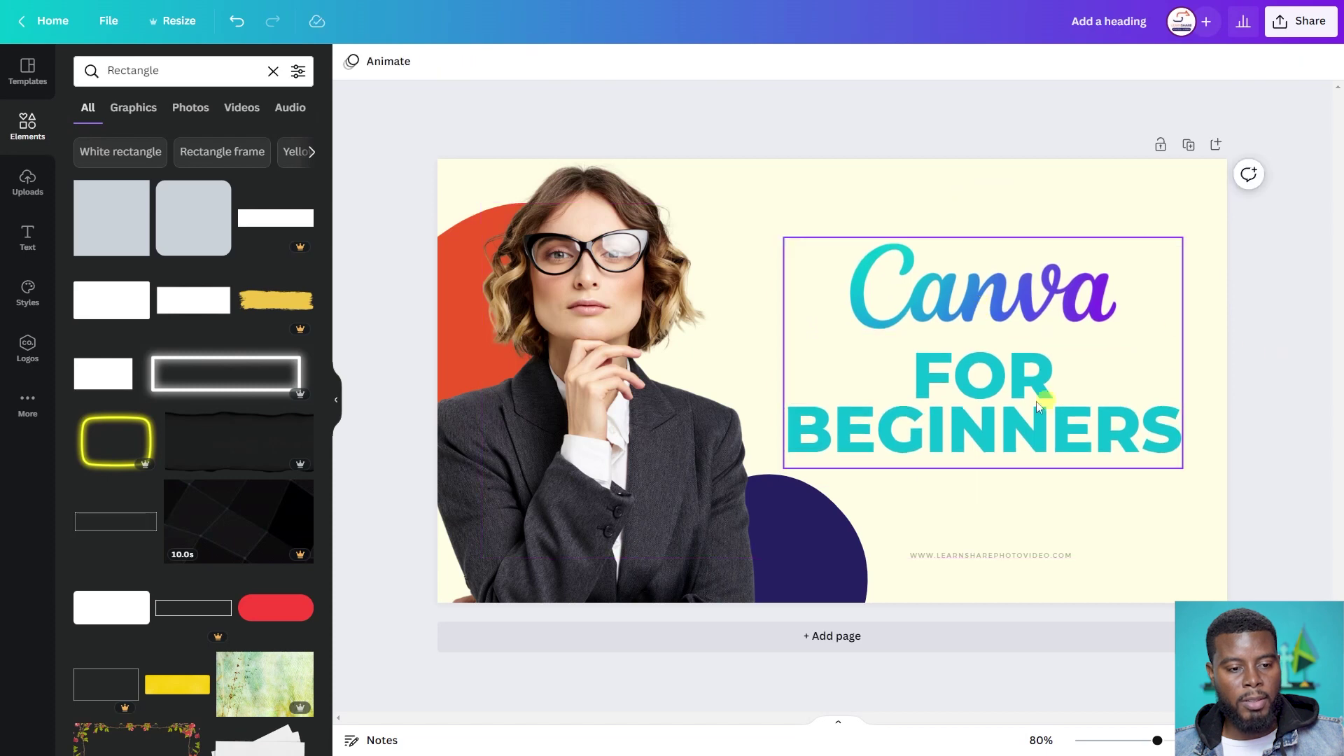
# Align the website address horizontally to the center of the Canva logo and heading group
pyautogui.click(982, 555)
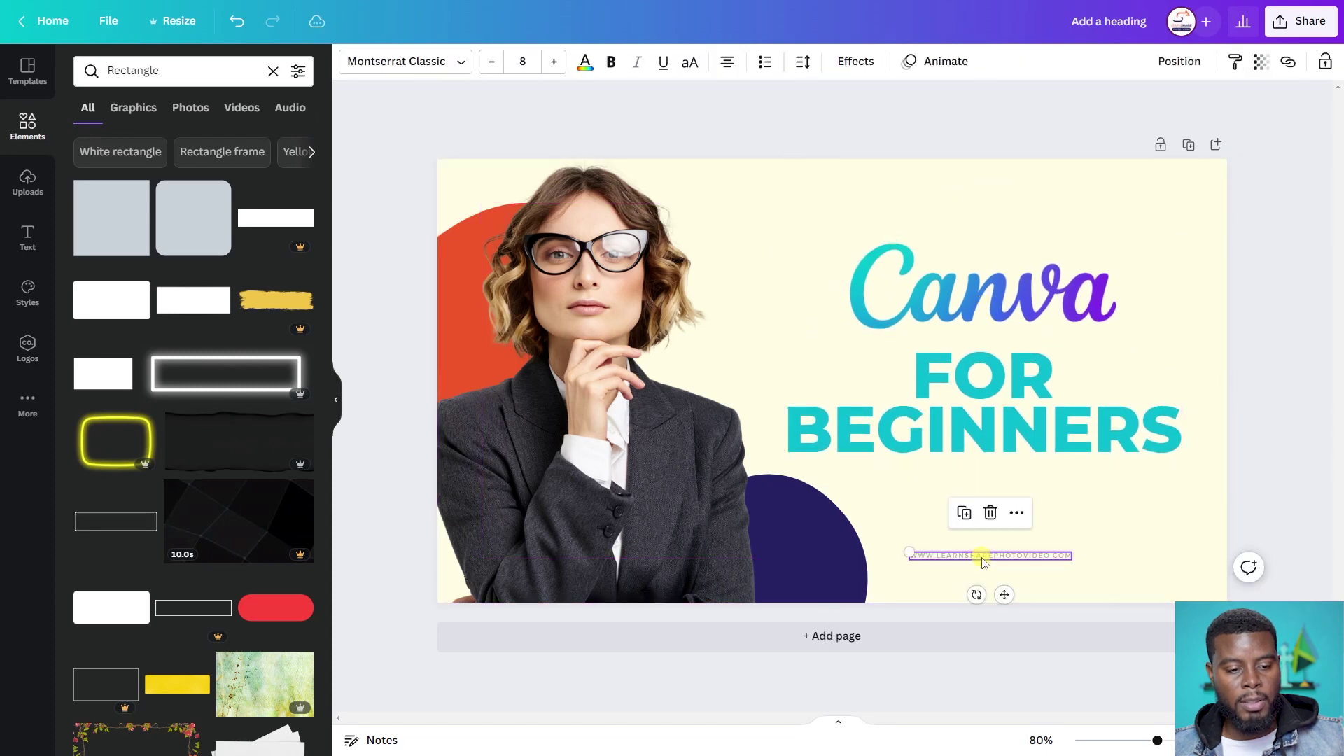
pyautogui.keyDown('shift'); pyautogui.click(1035, 422); pyautogui.keyUp('shift')
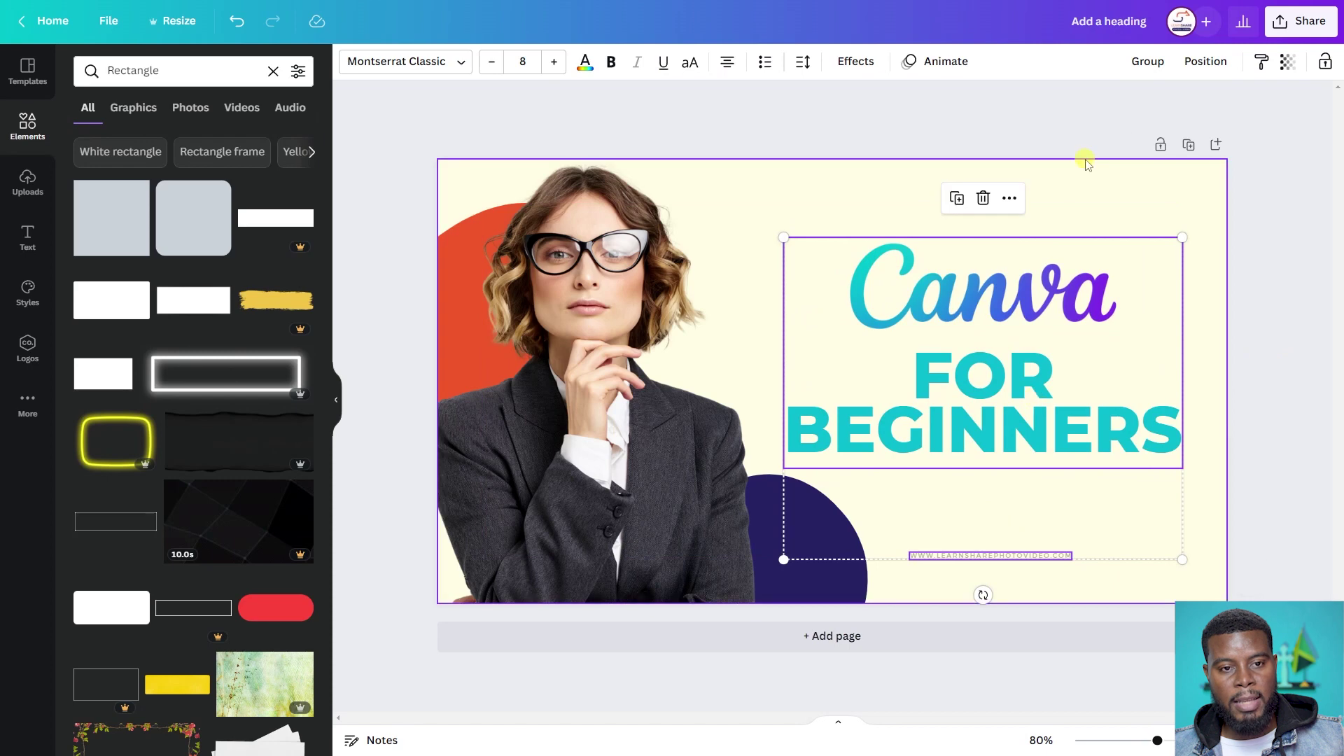
pyautogui.click(1204, 62)
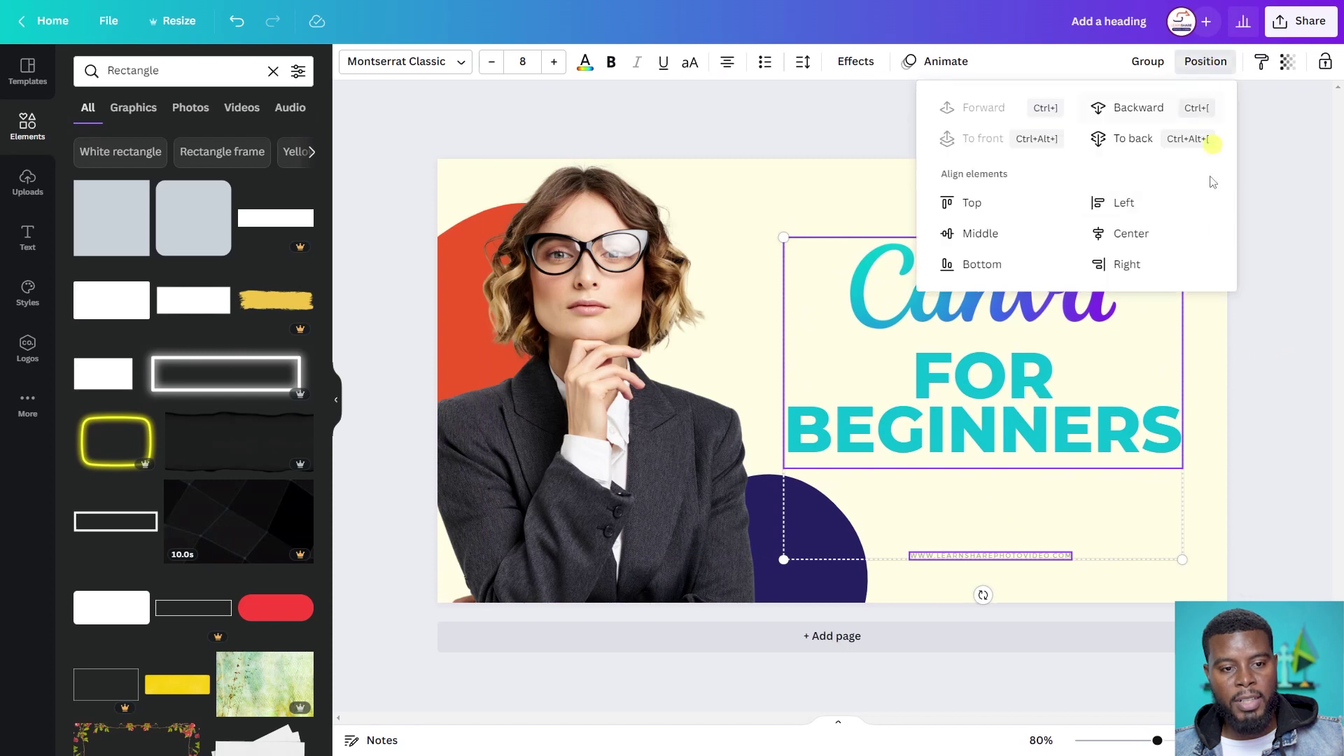
pyautogui.click(1127, 244)
pyautogui.click(1272, 406)
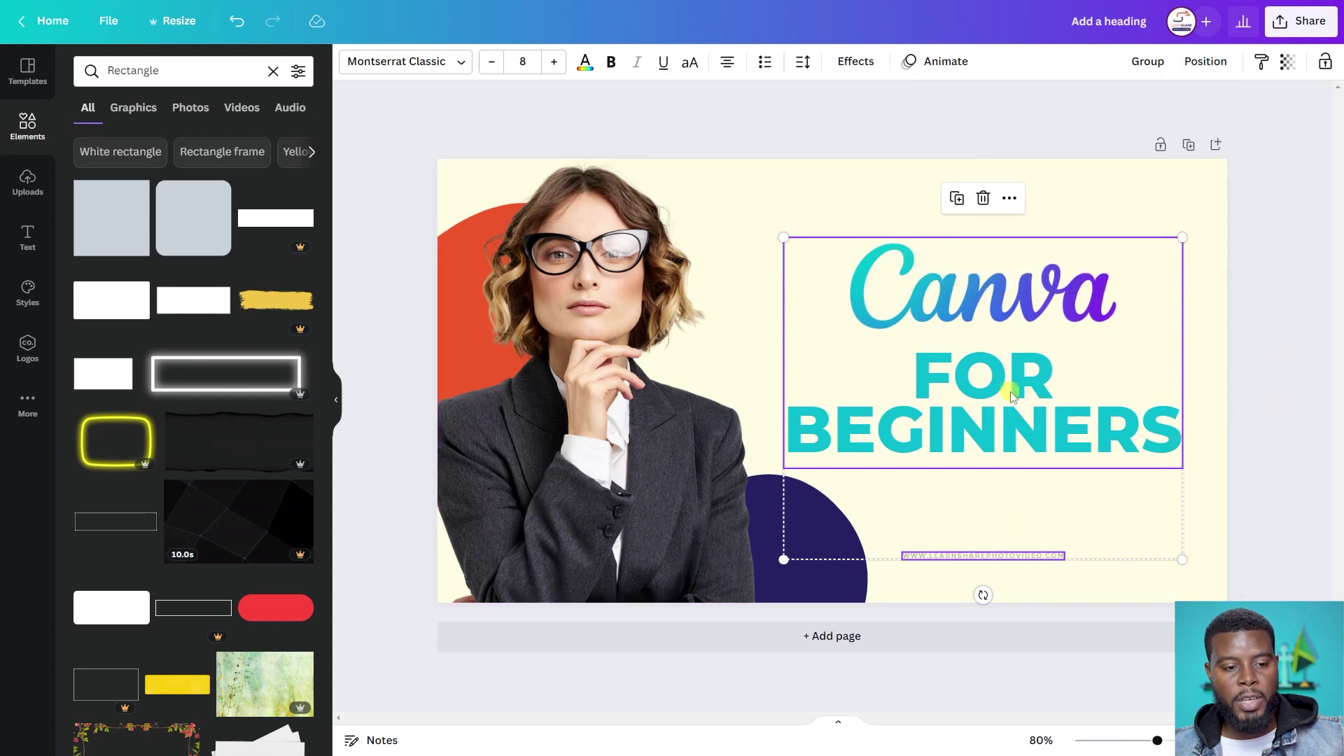
pyautogui.click(1197, 413)
pyautogui.click(1158, 429)
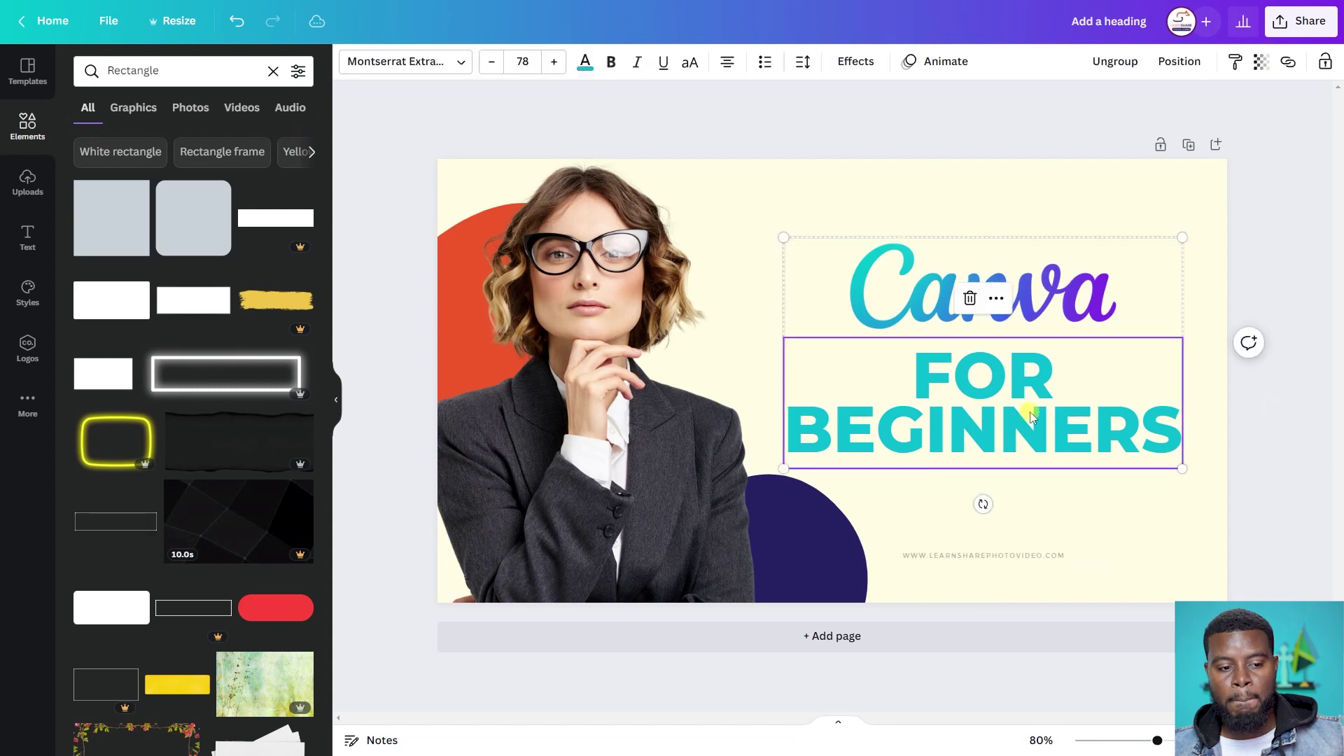
pyautogui.click(1285, 276)
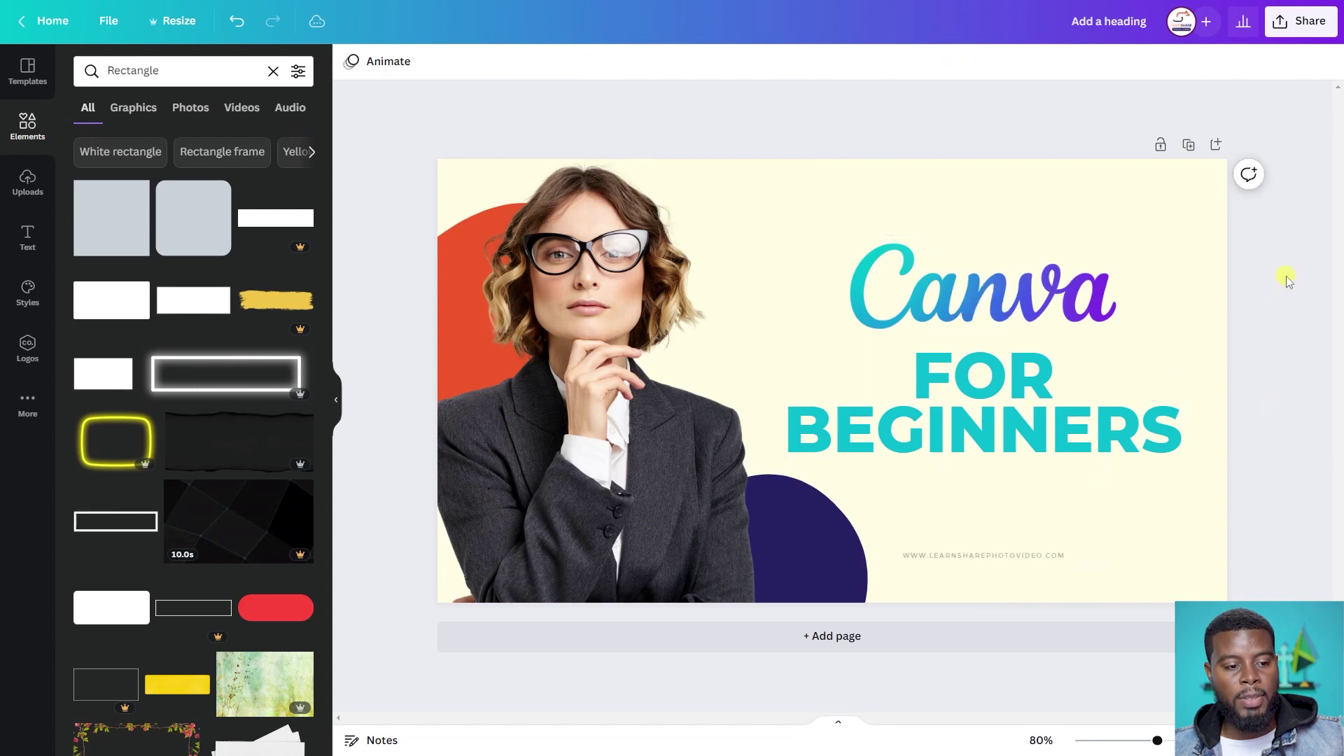
# Show all image adjustments for the woman's photo and raise its shadows to 45
pyautogui.click(632, 259)
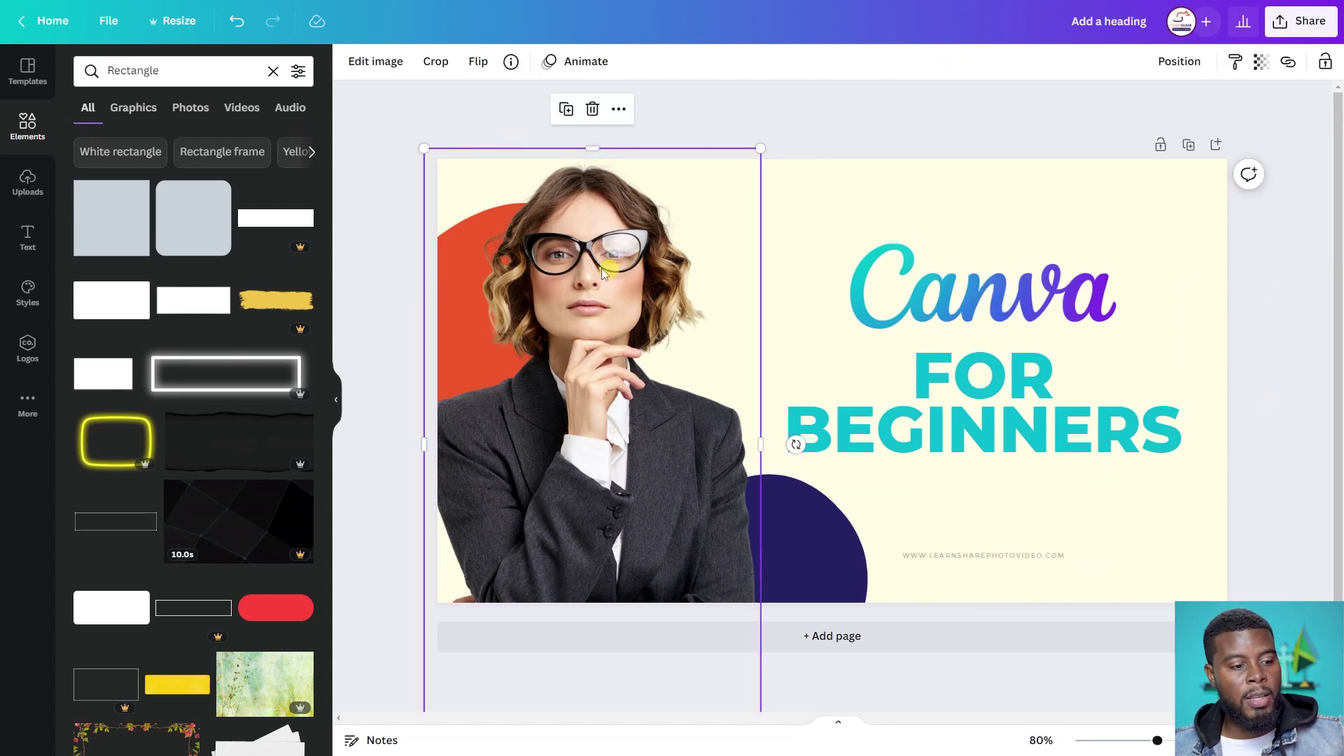
pyautogui.click(378, 60)
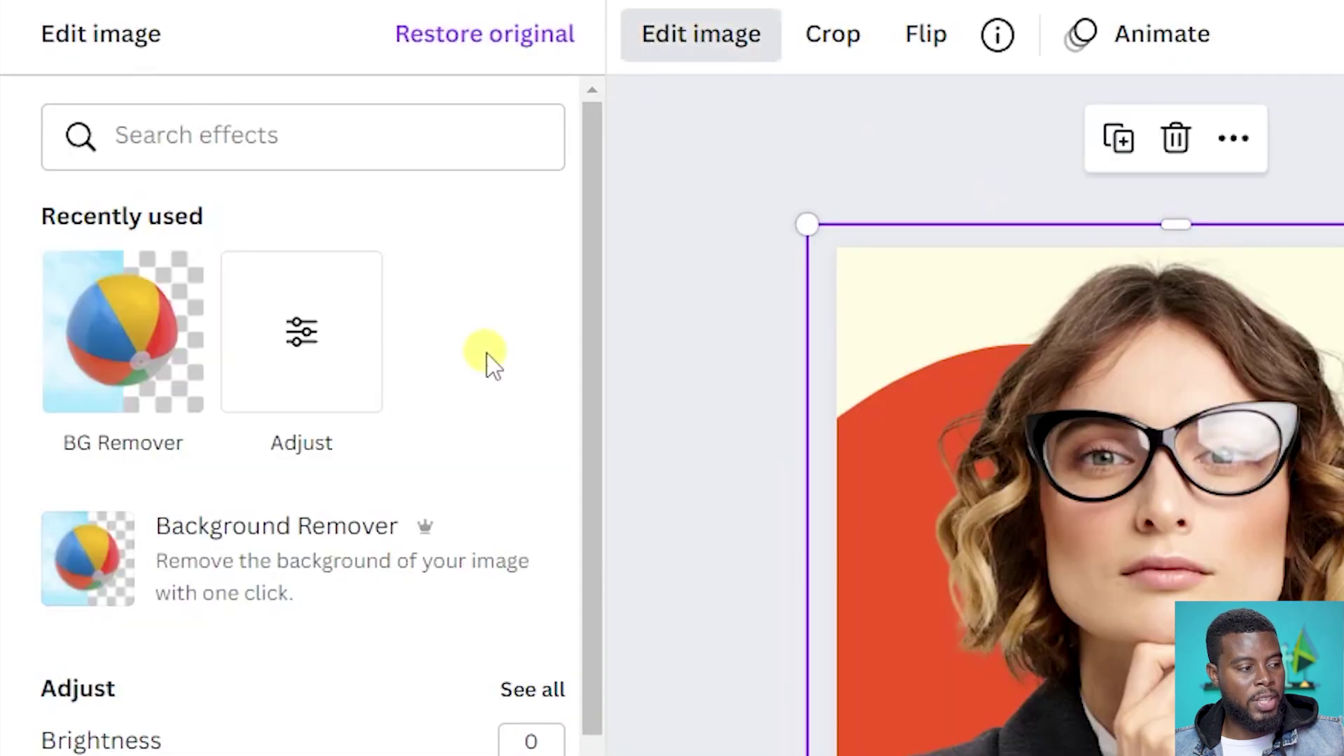
pyautogui.scroll(-2, 493, 364)
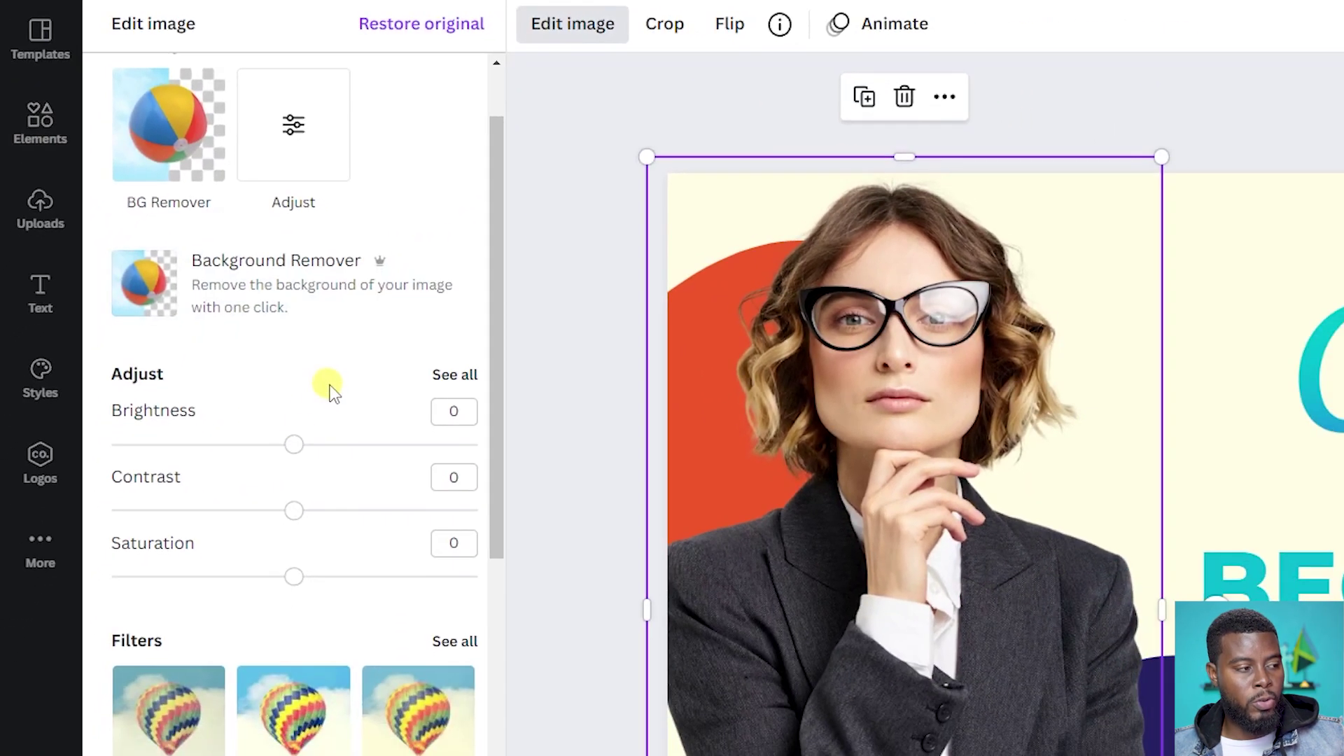
pyautogui.scroll(2, 380, 593)
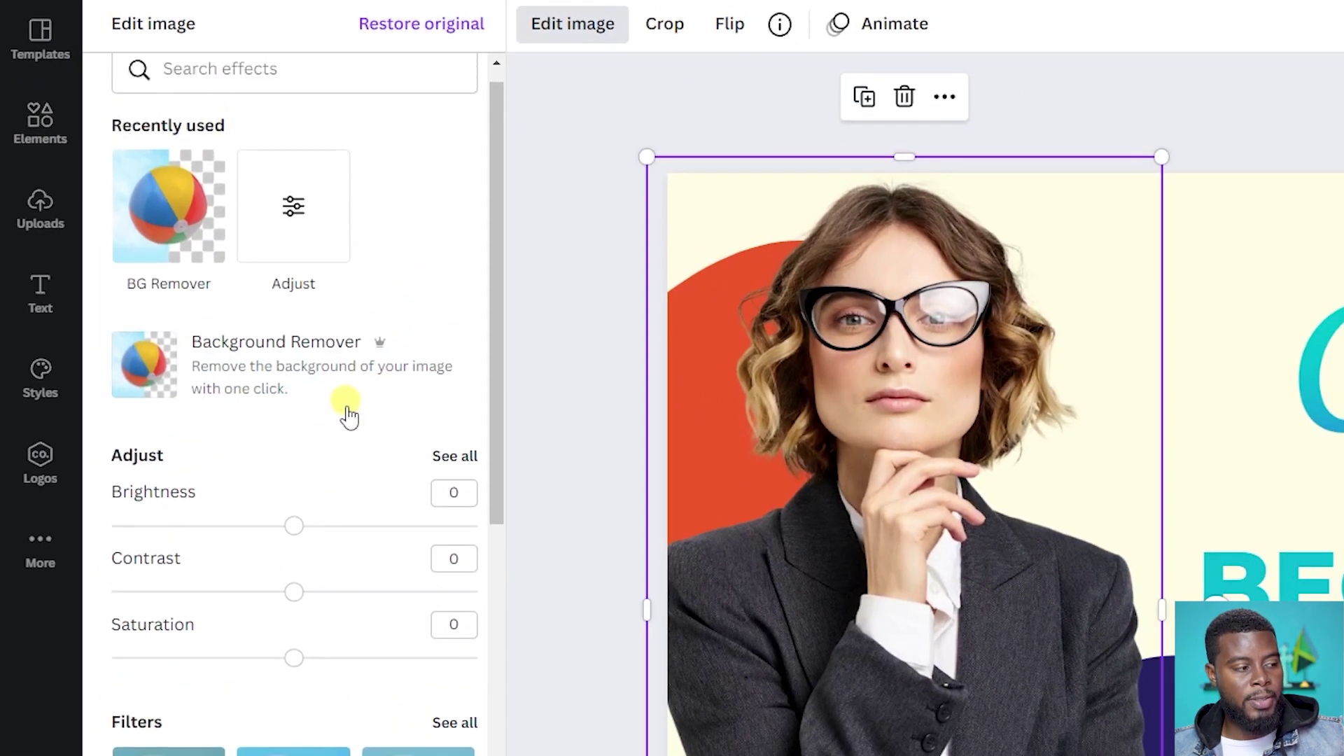
pyautogui.scroll(1, 348, 416)
pyautogui.scroll(-1, 371, 560)
pyautogui.scroll(1, 347, 488)
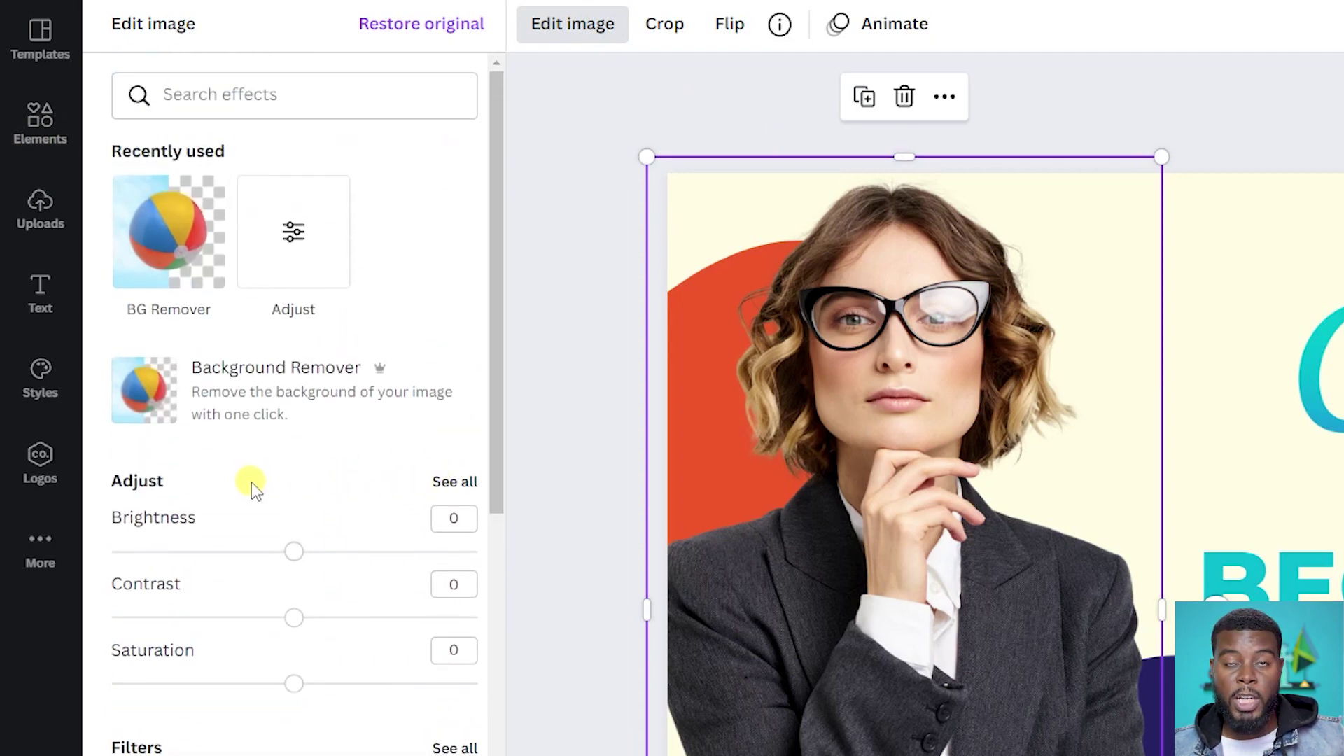
pyautogui.click(456, 483)
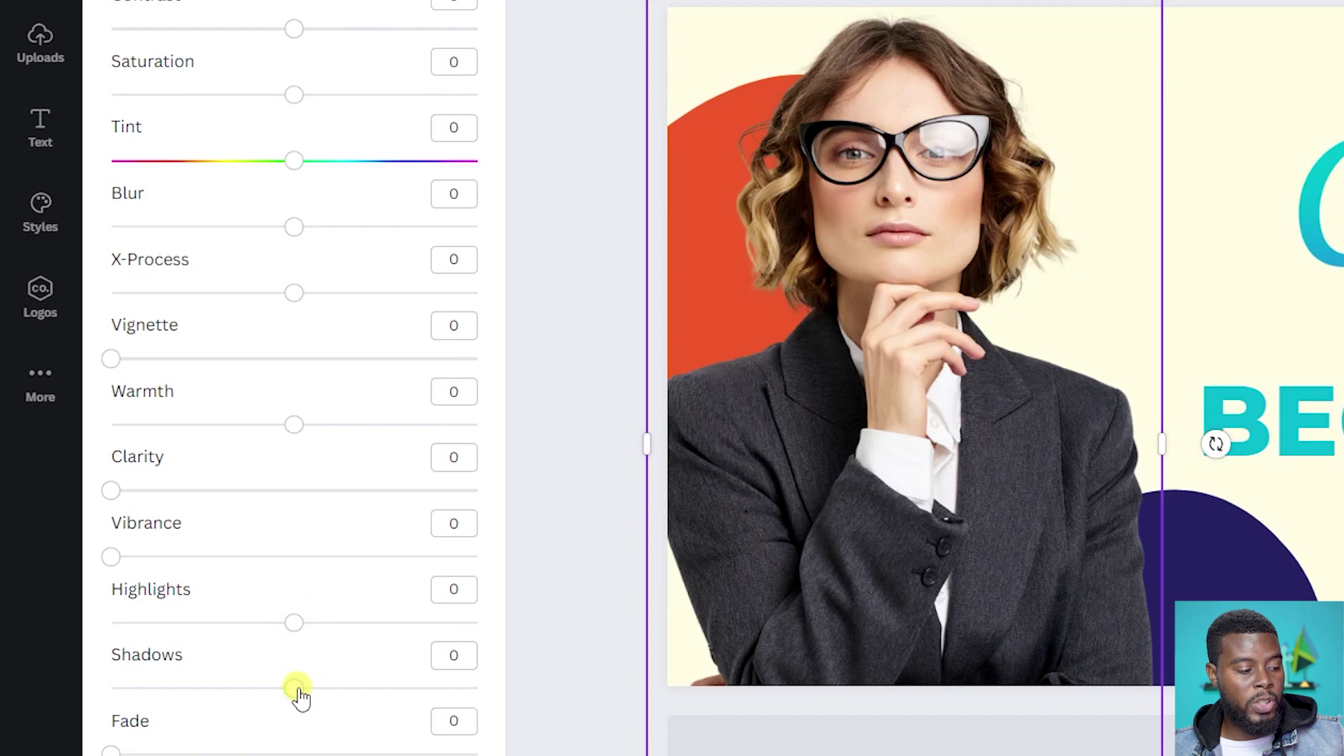
pyautogui.moveTo(296, 689); pyautogui.dragTo(376, 684)
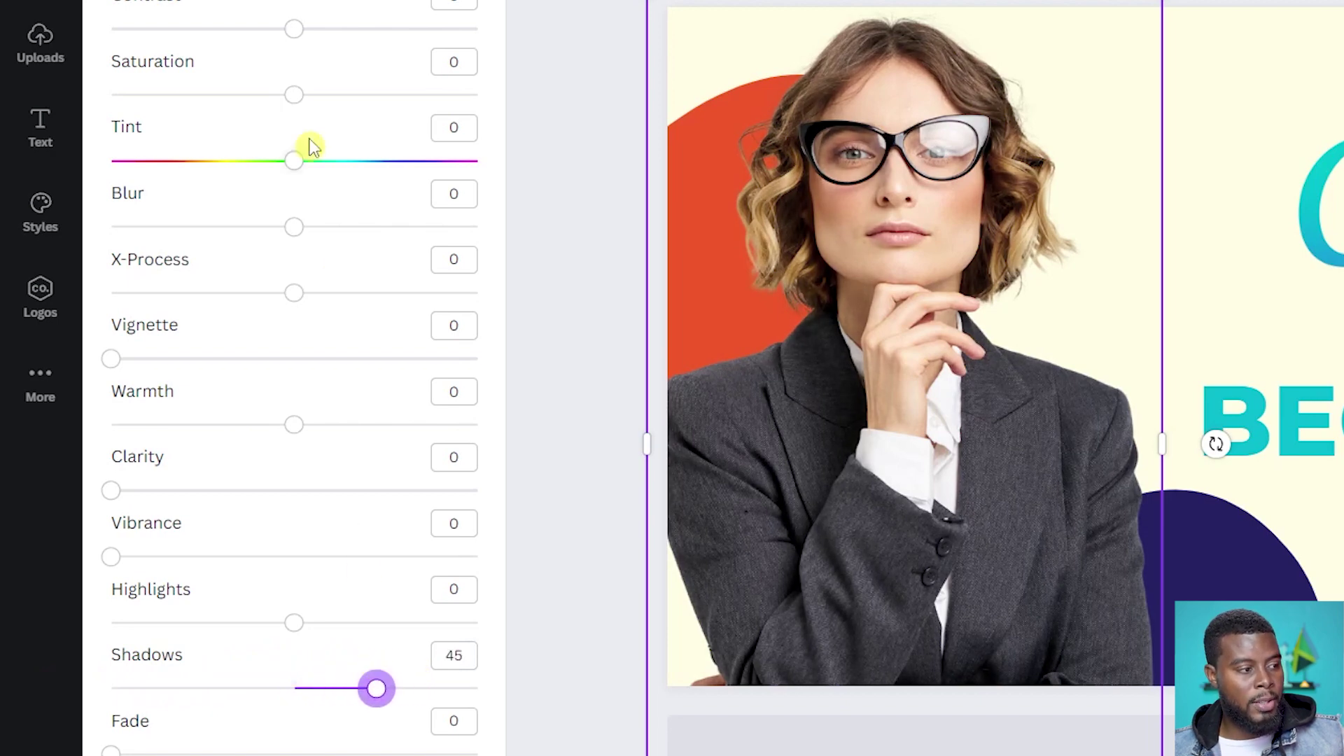
# Make the woman's photo black and white with saturation -100, increase its contrast, and lower its shadows
pyautogui.moveTo(296, 106); pyautogui.dragTo(42, 99)
pyautogui.moveTo(294, 48); pyautogui.dragTo(322, 95)
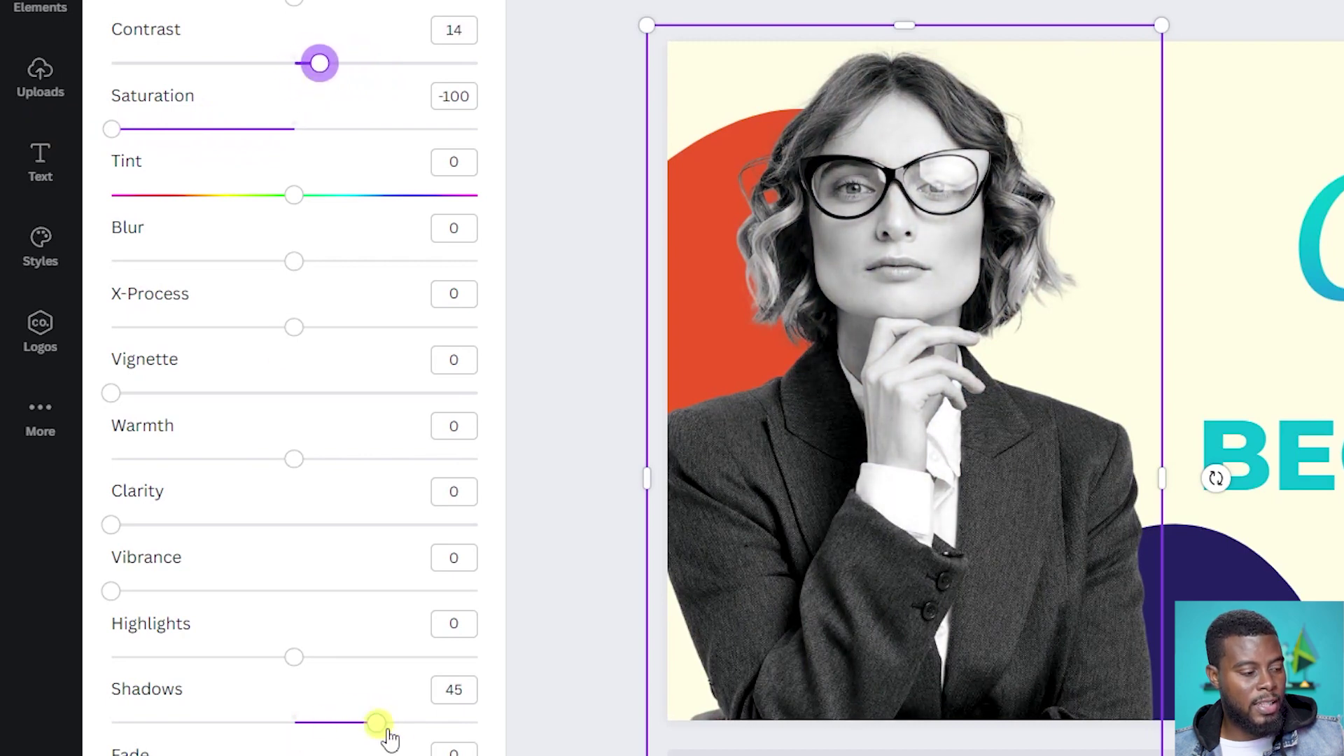
pyautogui.moveTo(389, 728); pyautogui.dragTo(343, 721)
pyautogui.moveTo(320, 65); pyautogui.dragTo(344, 79)
pyautogui.moveTo(1163, 461); pyautogui.dragTo(1163, 461)
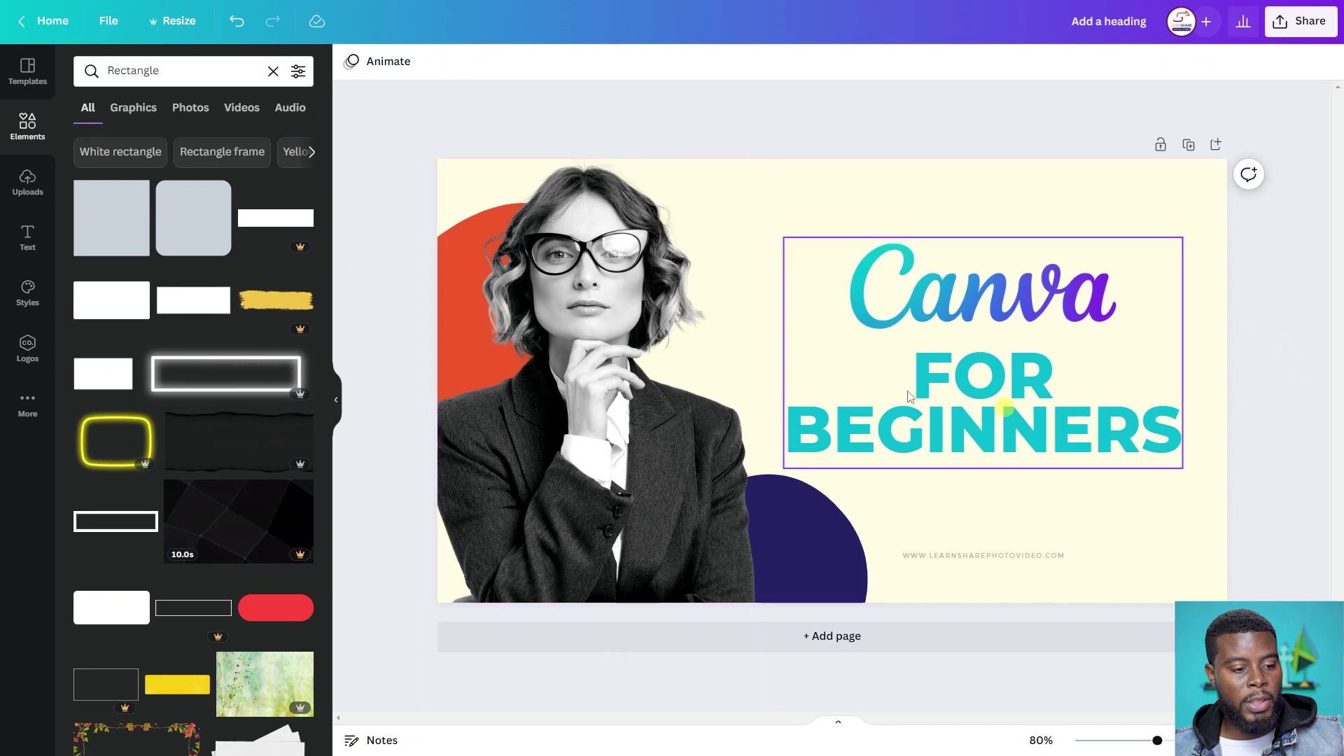
# Recolor the navy circle at the woman's lower side with the brand kit's orange-red
pyautogui.click(845, 544)
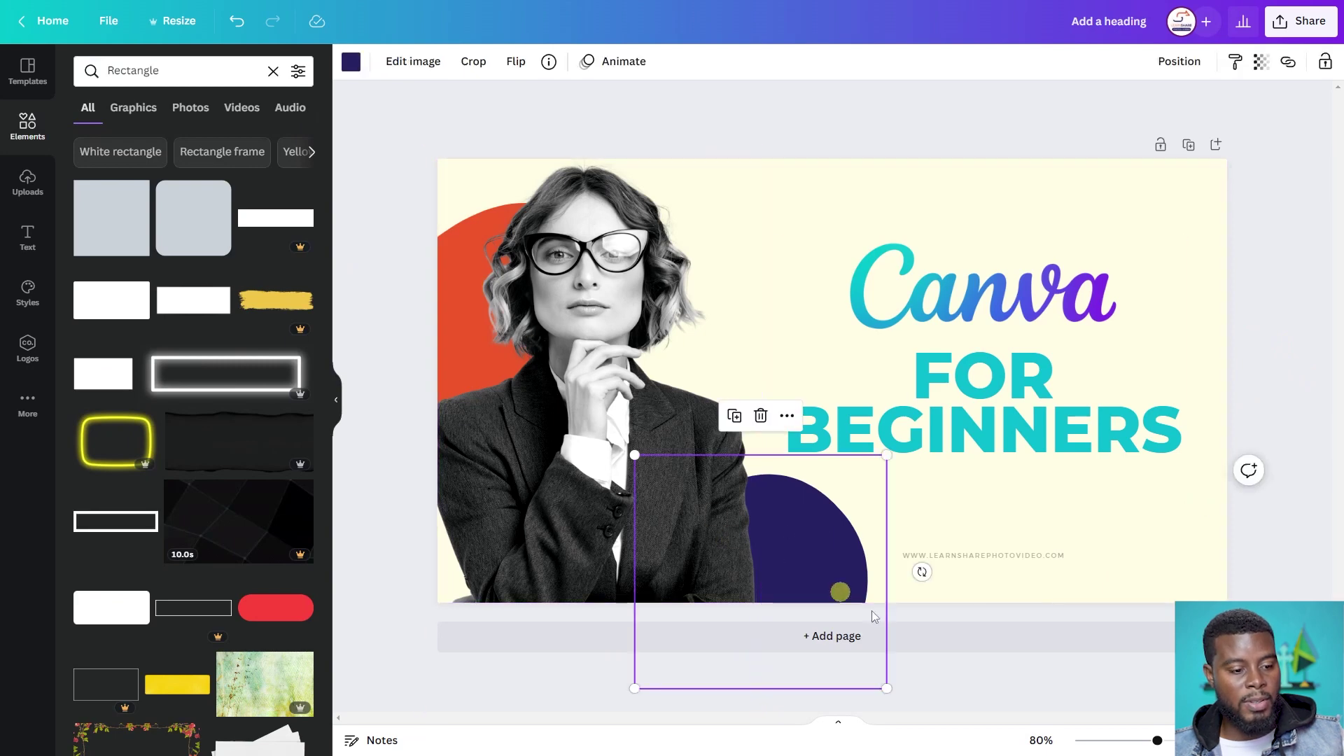
pyautogui.click(351, 62)
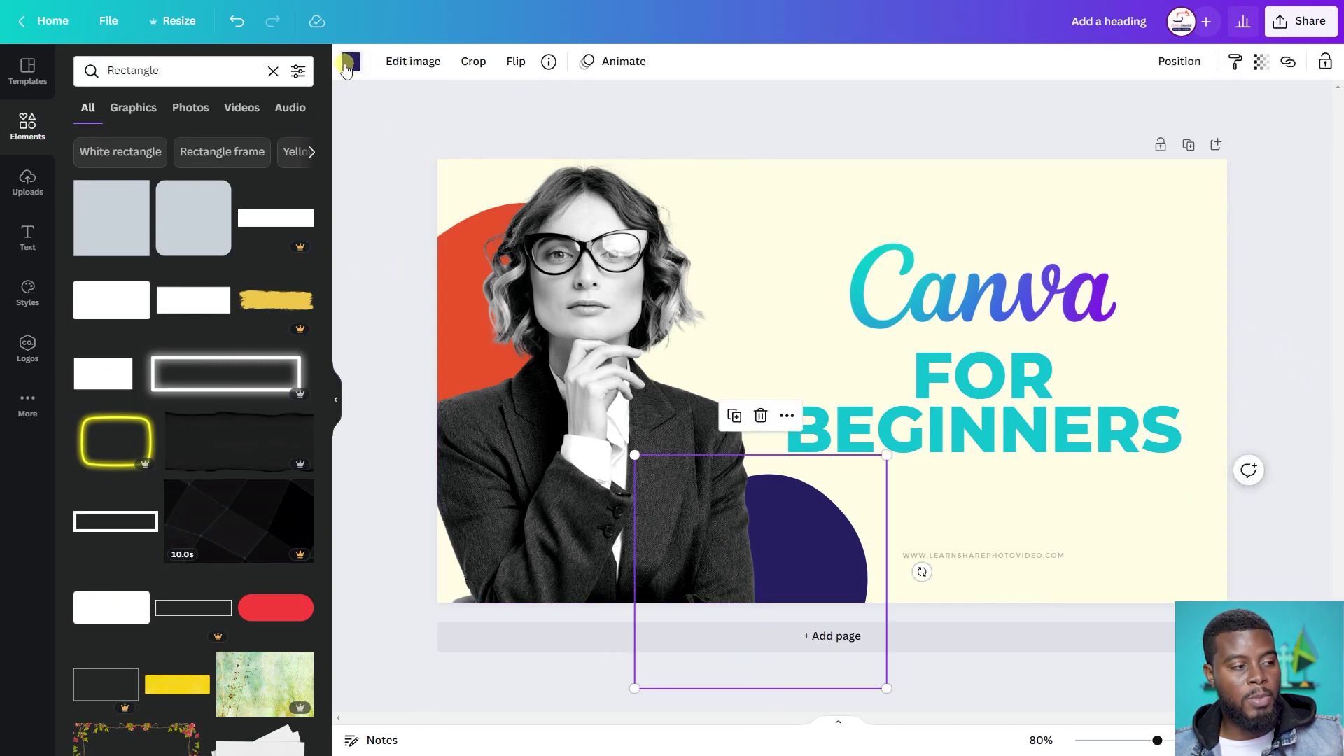
pyautogui.click(131, 324)
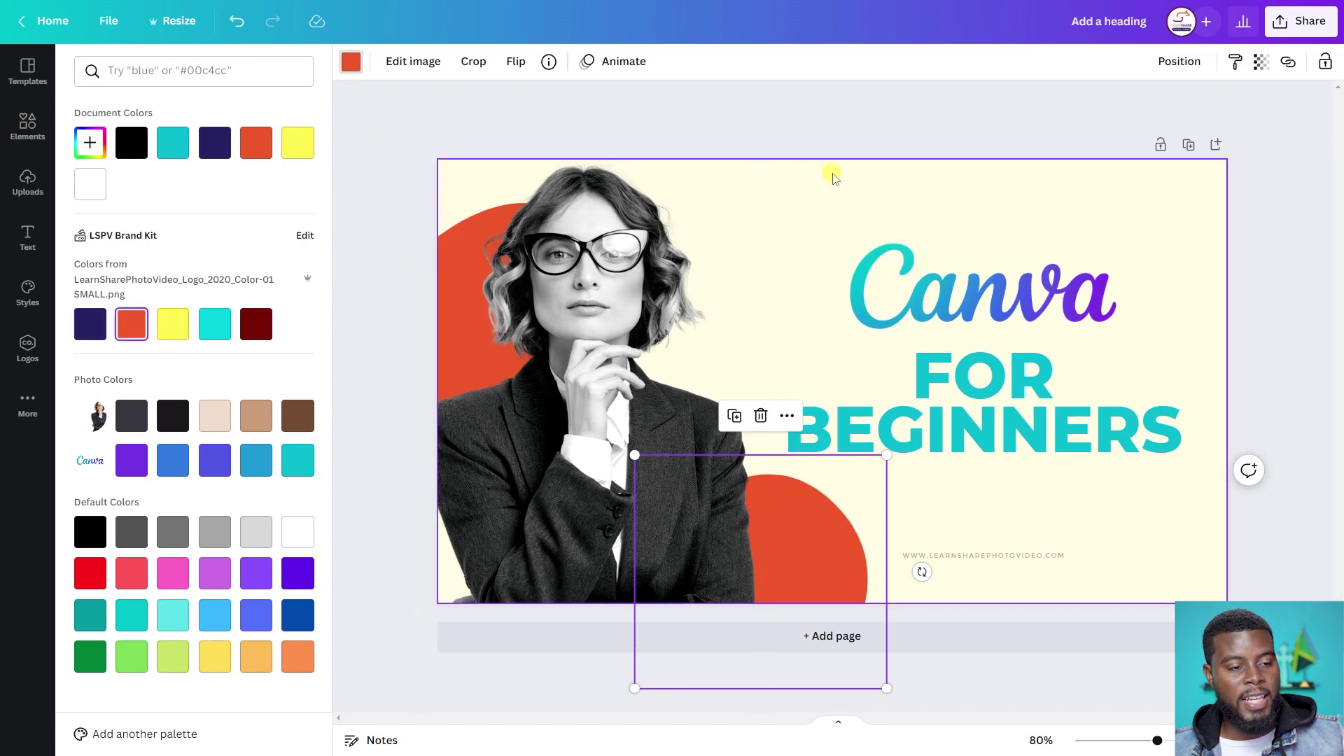
# Try the brand kit's navy on the background rectangle with its transparency value raised to 100
pyautogui.click(1003, 193)
pyautogui.click(90, 324)
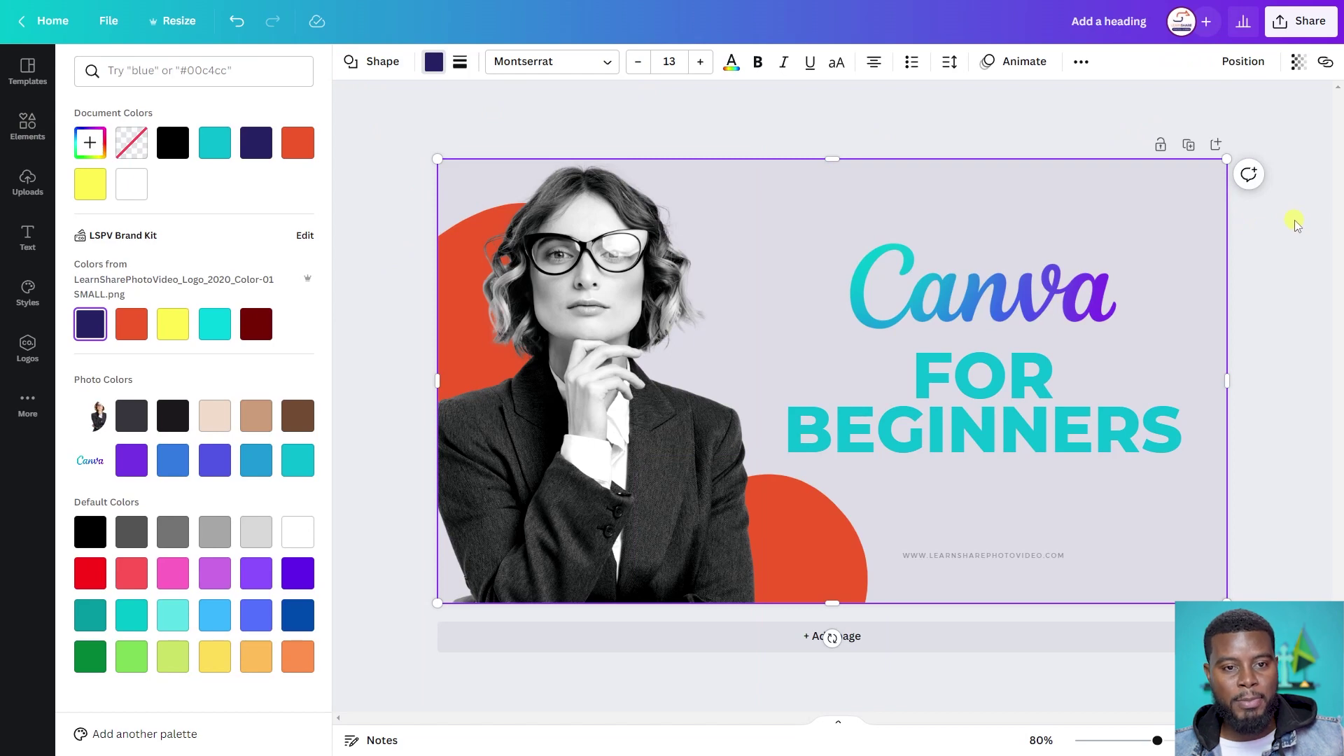
pyautogui.click(1300, 64)
pyautogui.moveTo(1170, 123); pyautogui.dragTo(1292, 120)
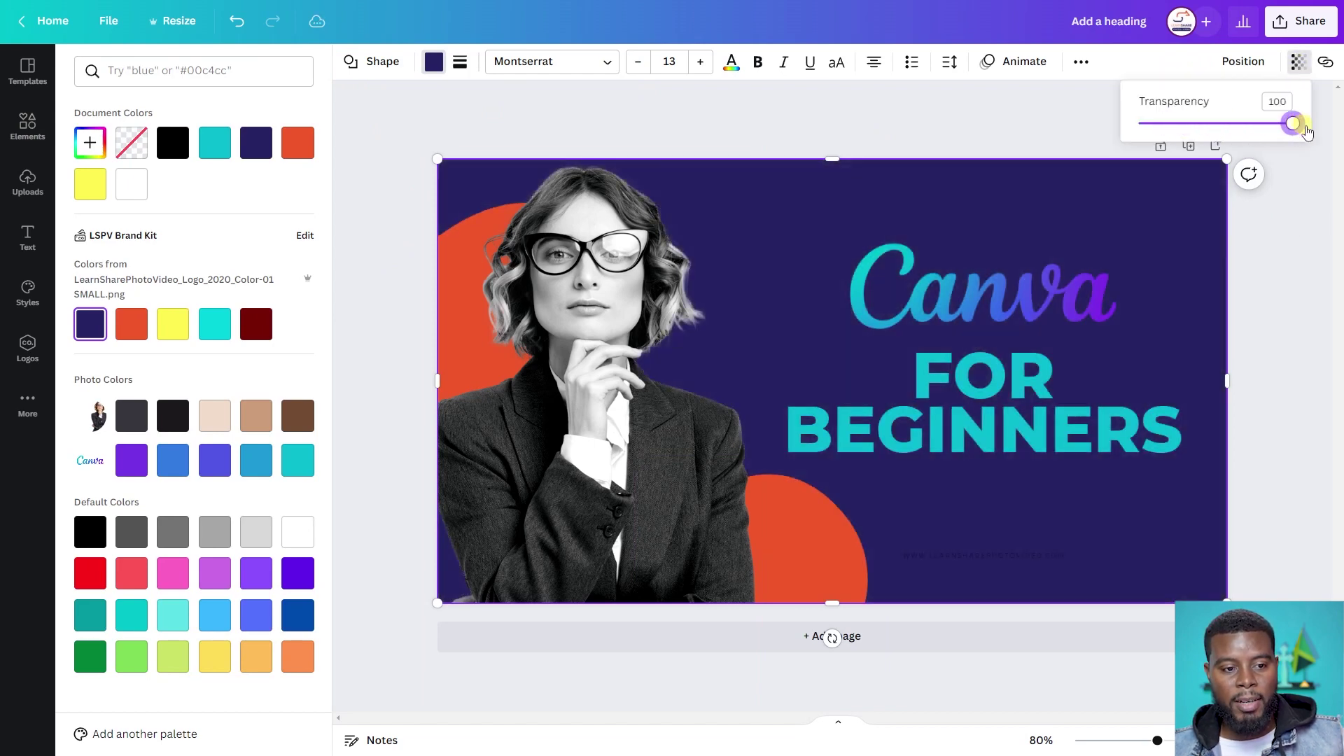
pyautogui.click(1291, 265)
pyautogui.click(1297, 266)
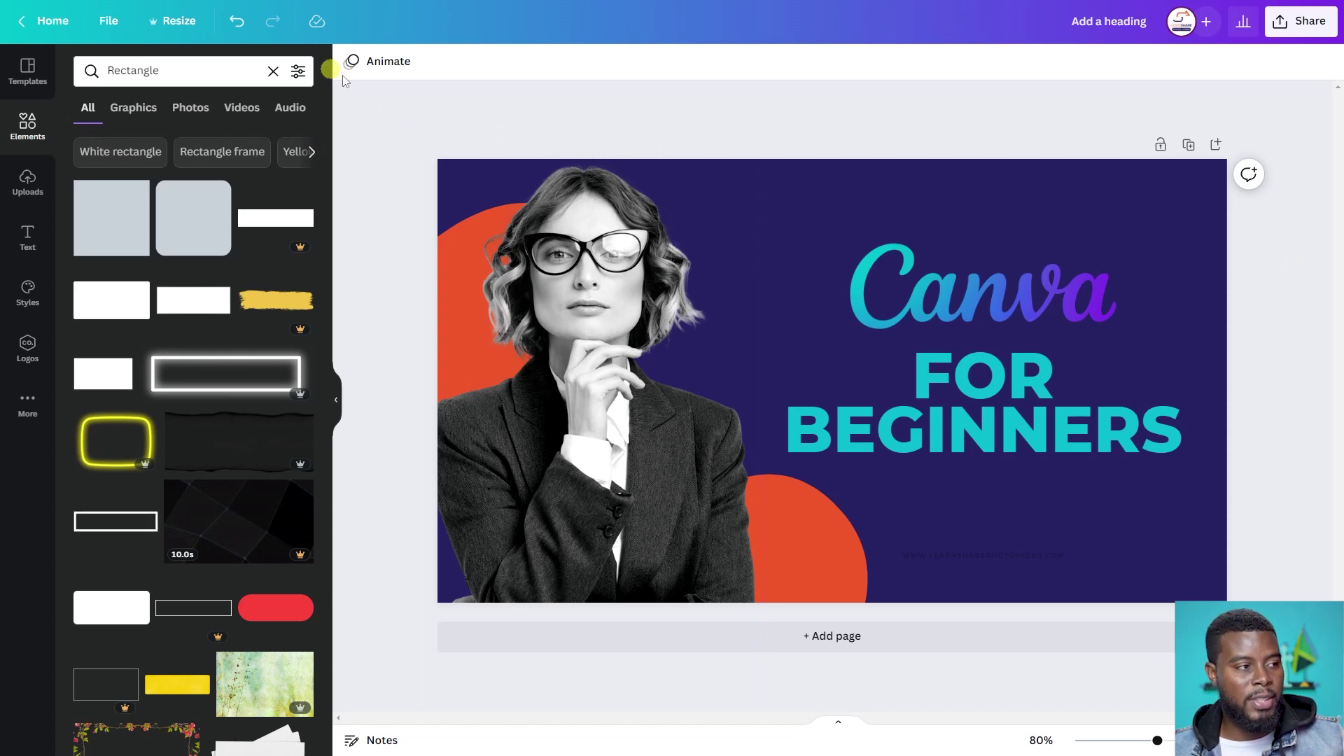
# Undo the navy background changes, and try undoing and redoing the lower circle's recoloring, keeping it orange-red
pyautogui.hotkey('ctrl', 'z')
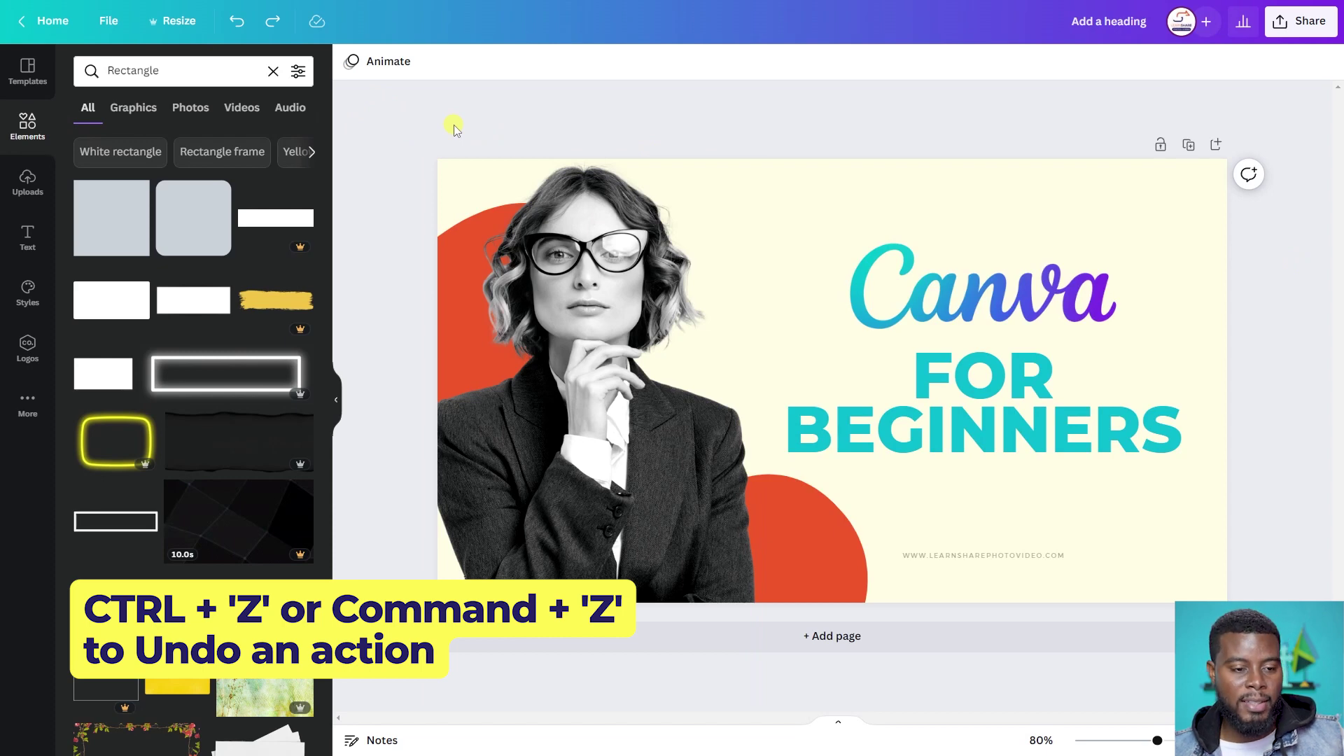
pyautogui.click(238, 32)
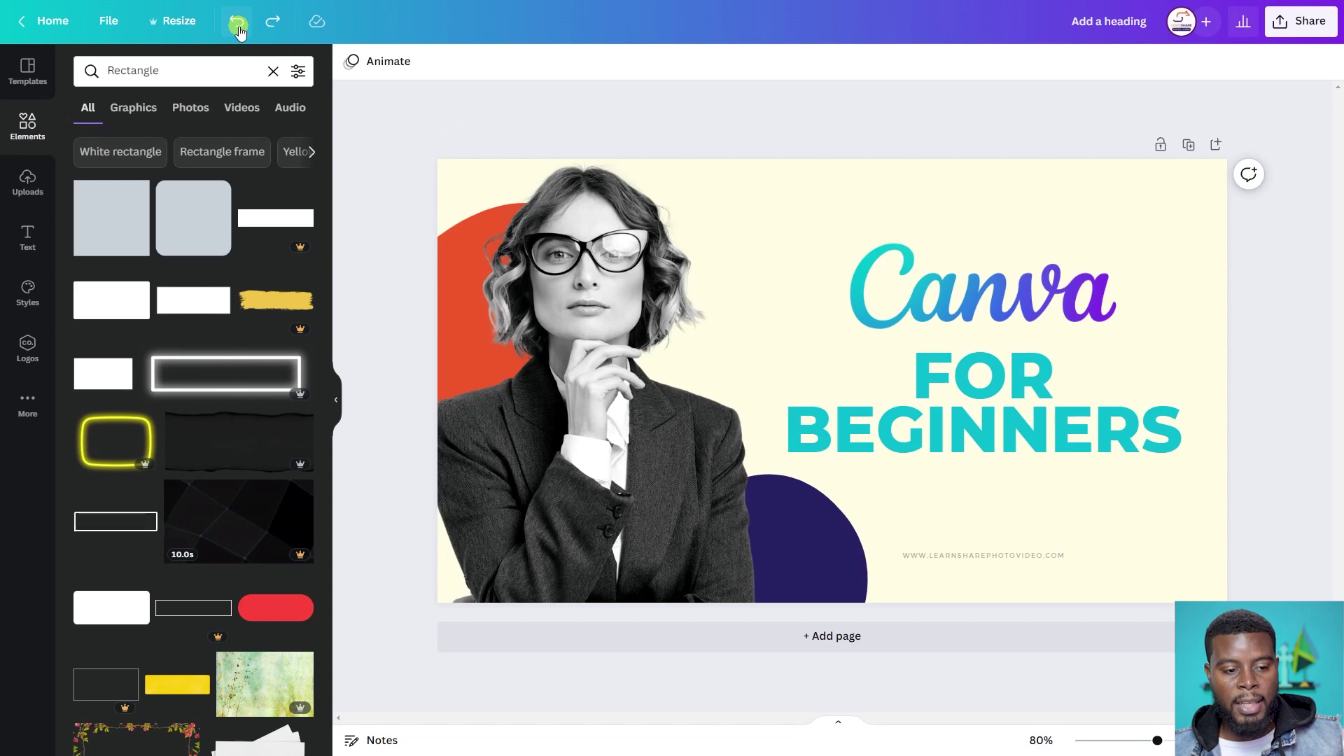
pyautogui.click(278, 30)
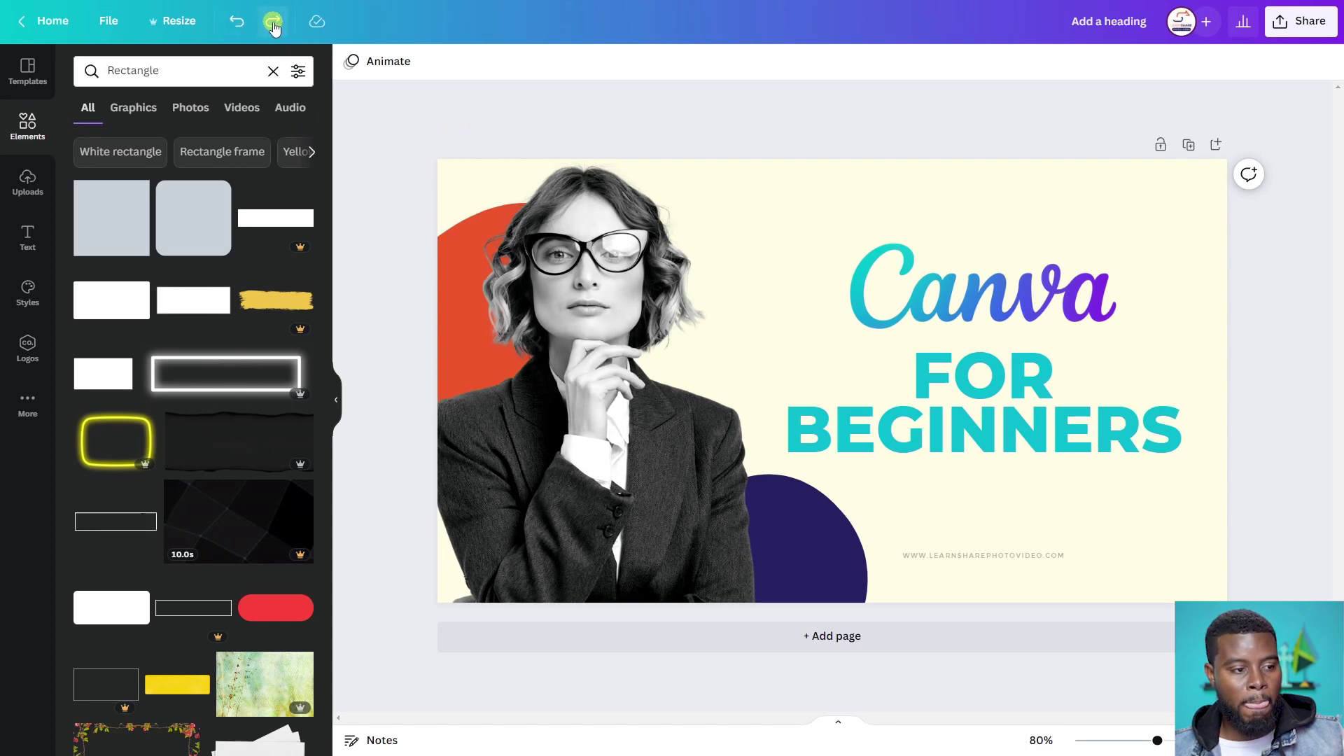
pyautogui.click(274, 25)
pyautogui.click(231, 27)
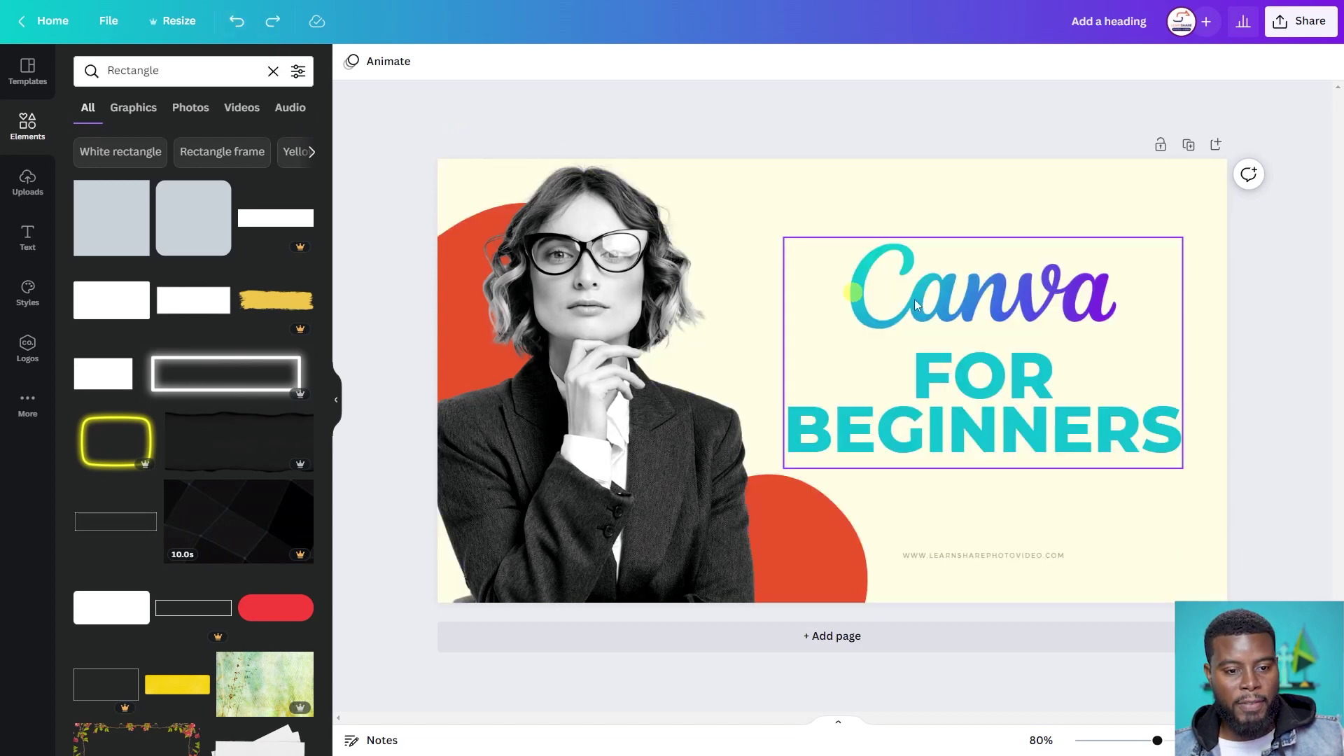
# Ungroup the Canva logo from the "FOR BEGINNERS" heading
pyautogui.click(980, 346)
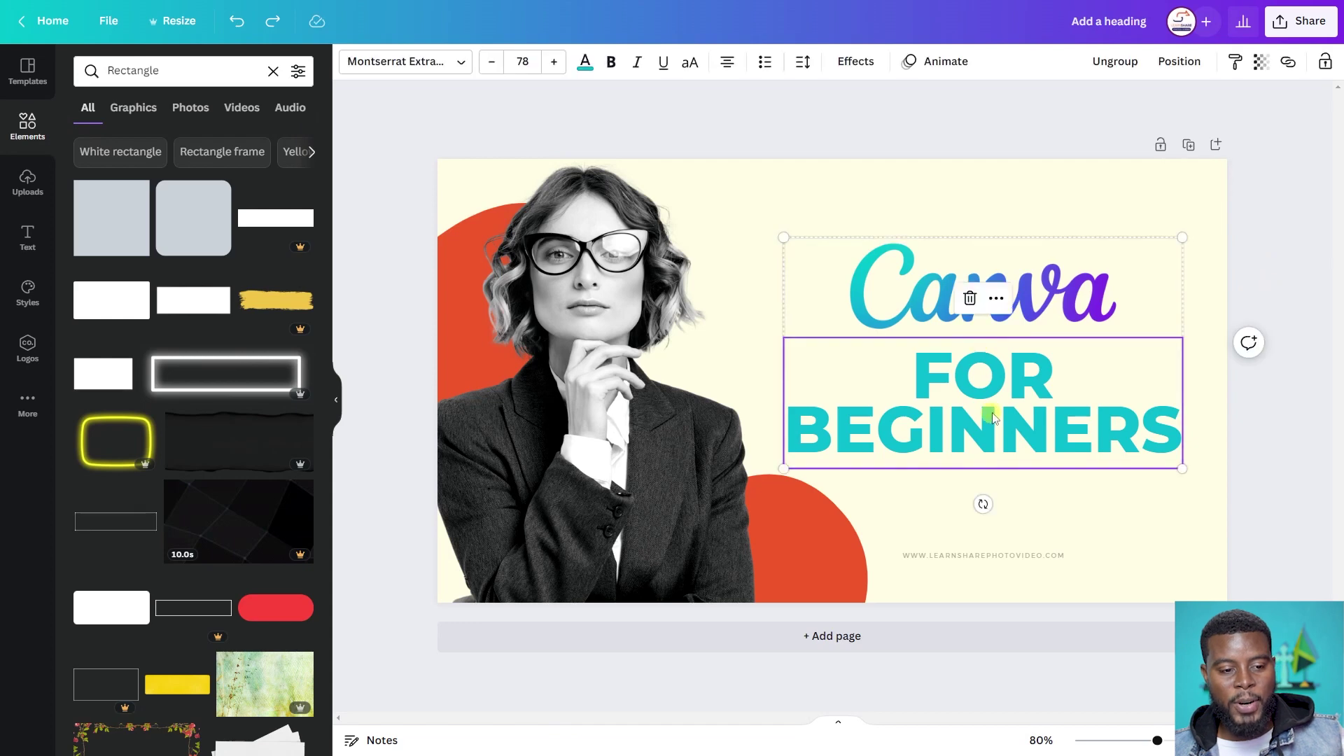
pyautogui.click(1260, 434)
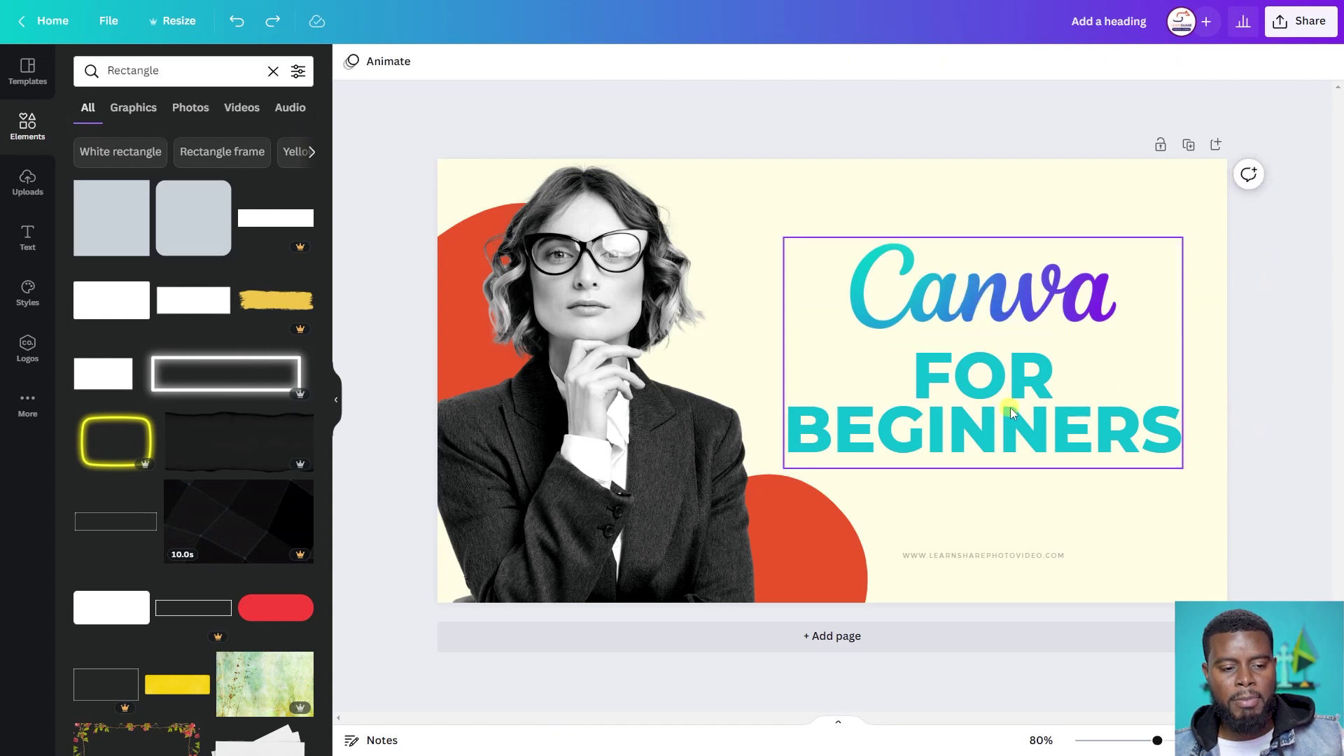
pyautogui.click(1137, 389)
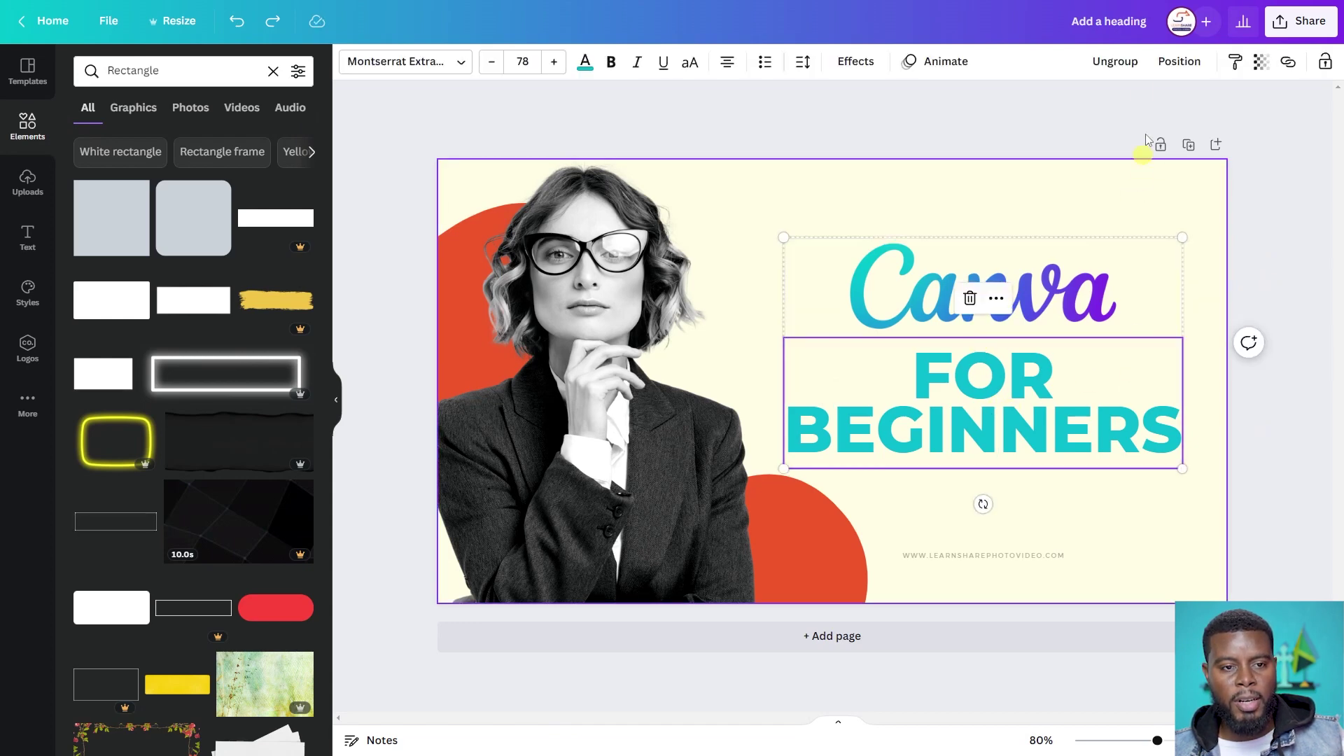
pyautogui.click(1113, 61)
pyautogui.click(1237, 431)
# Shrink the "FOR BEGINNERS" heading to font size 64.7 and center it under the Canva logo
pyautogui.click(1048, 383)
pyautogui.moveTo(1182, 338); pyautogui.dragTo(1117, 358)
pyautogui.moveTo(948, 390); pyautogui.dragTo(982, 380)
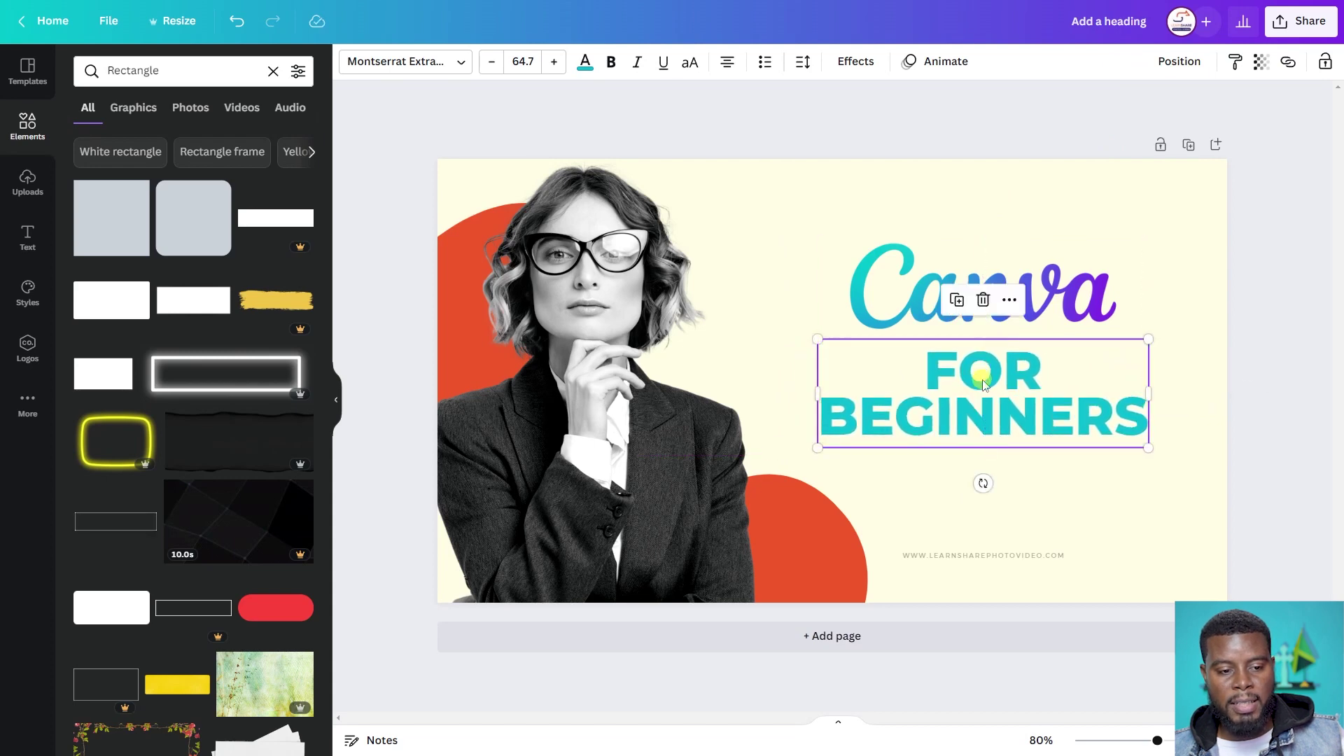
pyautogui.click(1262, 424)
# Move the "FOR BEGINNERS" heading closer to the Canva logo, group the two, and shift the group slightly down
pyautogui.moveTo(1026, 407); pyautogui.dragTo(1020, 400)
pyautogui.keyDown('shift'); pyautogui.click(1072, 292); pyautogui.keyUp('shift')
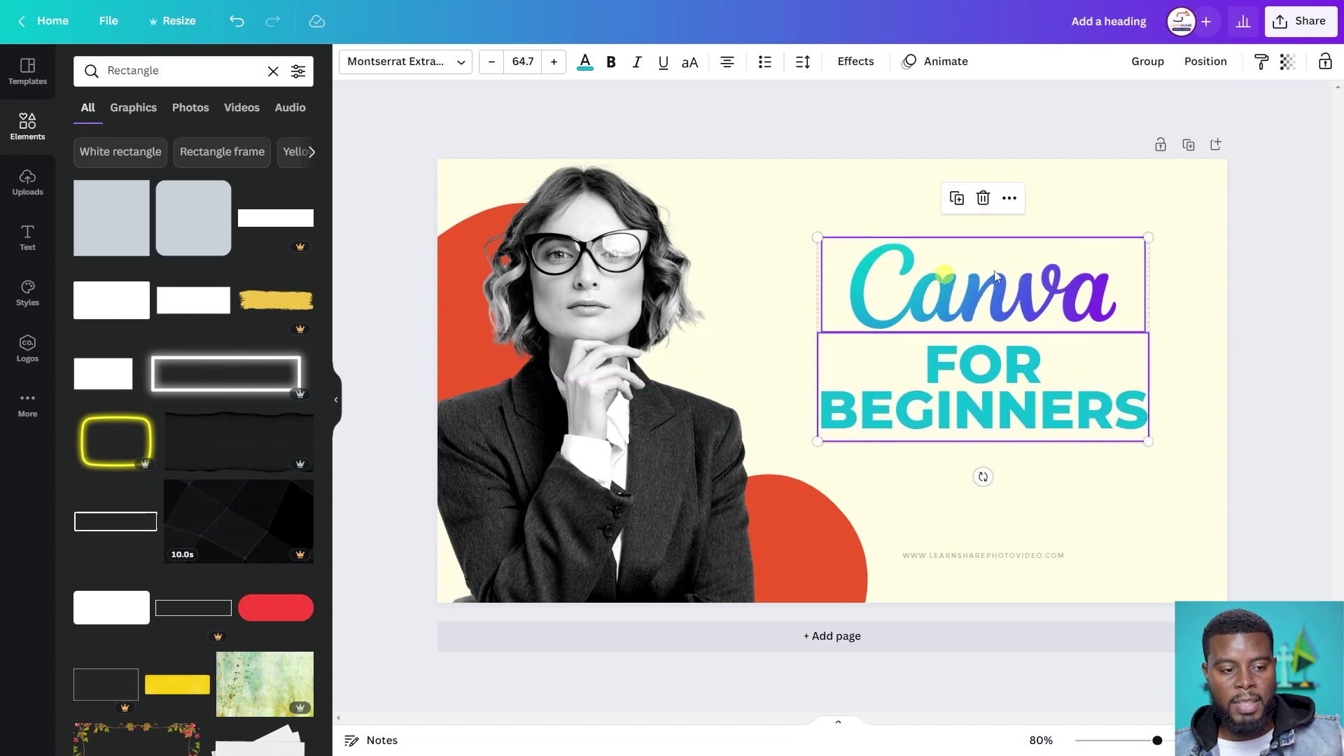
pyautogui.hotkey('ctrl', 'g')
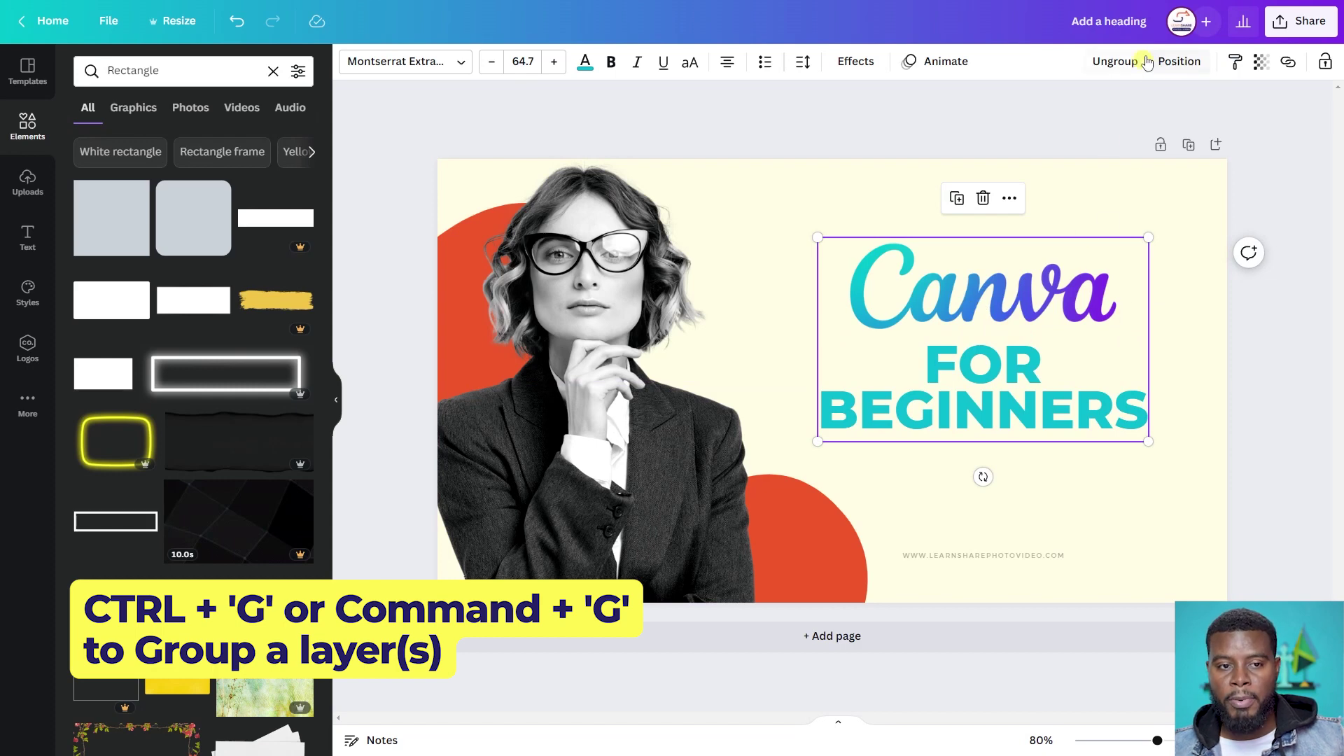
pyautogui.click(1200, 324)
pyautogui.moveTo(1019, 305); pyautogui.dragTo(1019, 316)
# Move the website address slightly down and adjust its transparency so the text looks darker
pyautogui.click(966, 564)
pyautogui.click(983, 555)
pyautogui.moveTo(983, 555); pyautogui.dragTo(977, 558)
pyautogui.click(1282, 475)
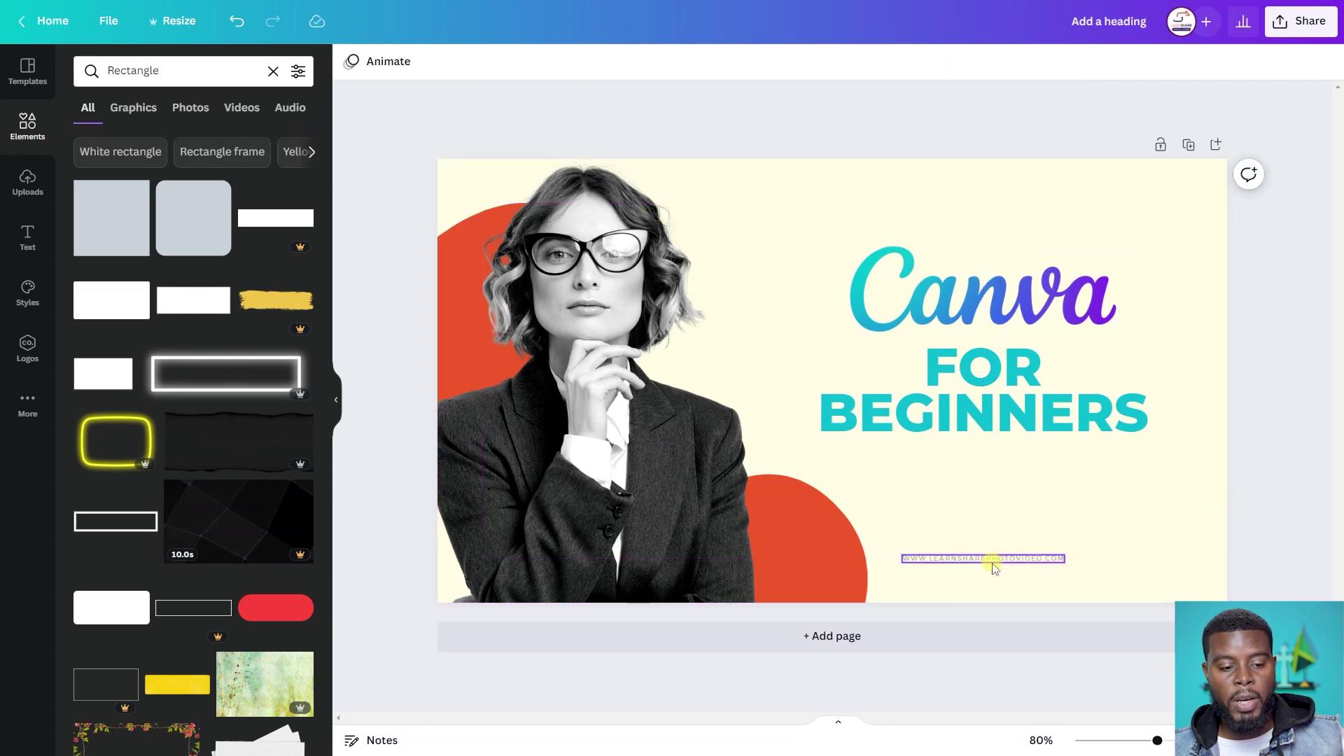
pyautogui.click(995, 565)
pyautogui.click(1262, 64)
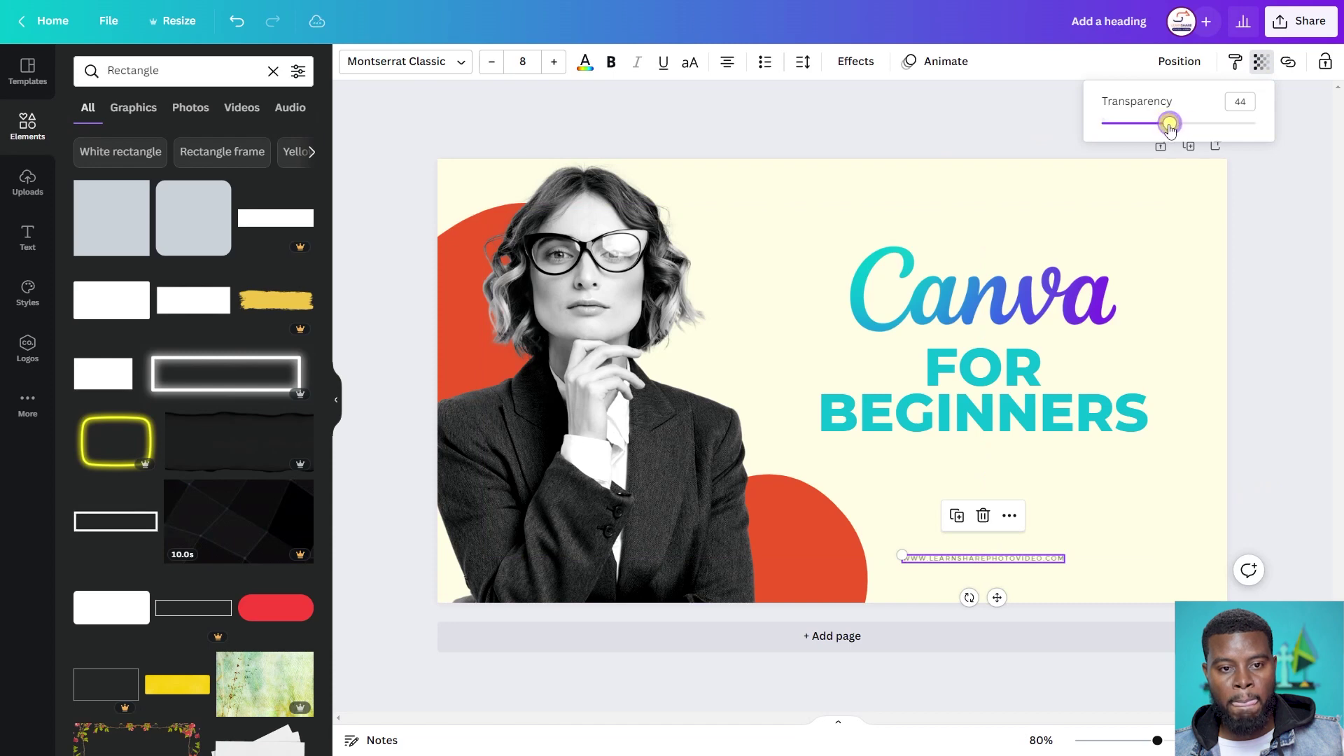
pyautogui.click(1275, 283)
pyautogui.click(1275, 284)
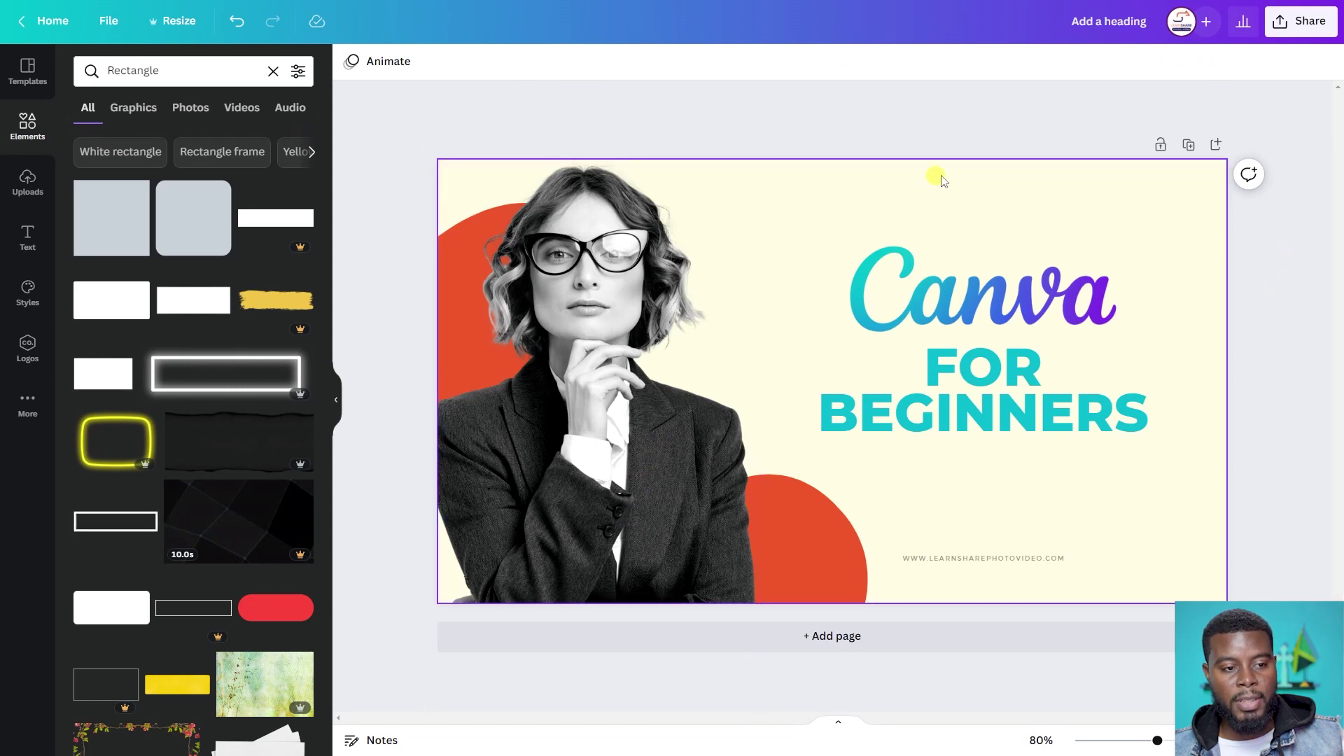
# Recolor the lower circle with the brand kit's navy
pyautogui.click(804, 572)
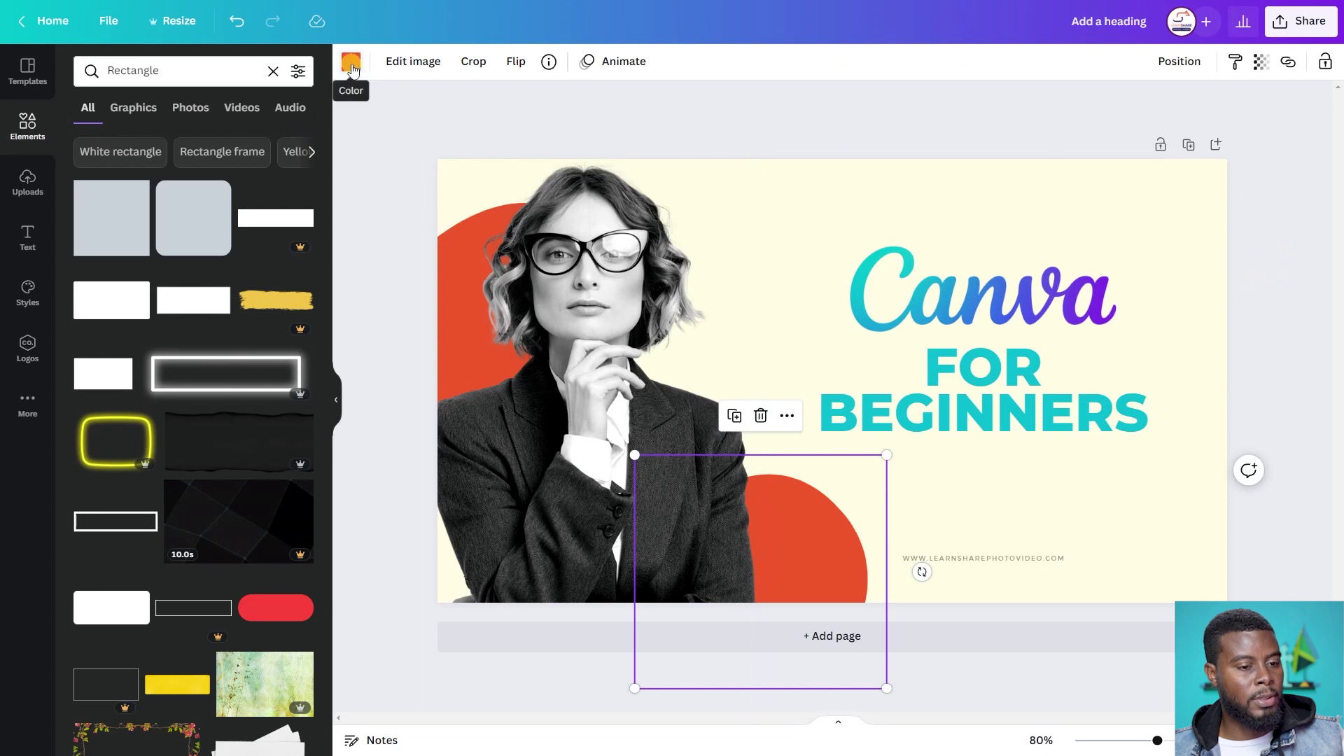
pyautogui.click(351, 63)
pyautogui.click(90, 281)
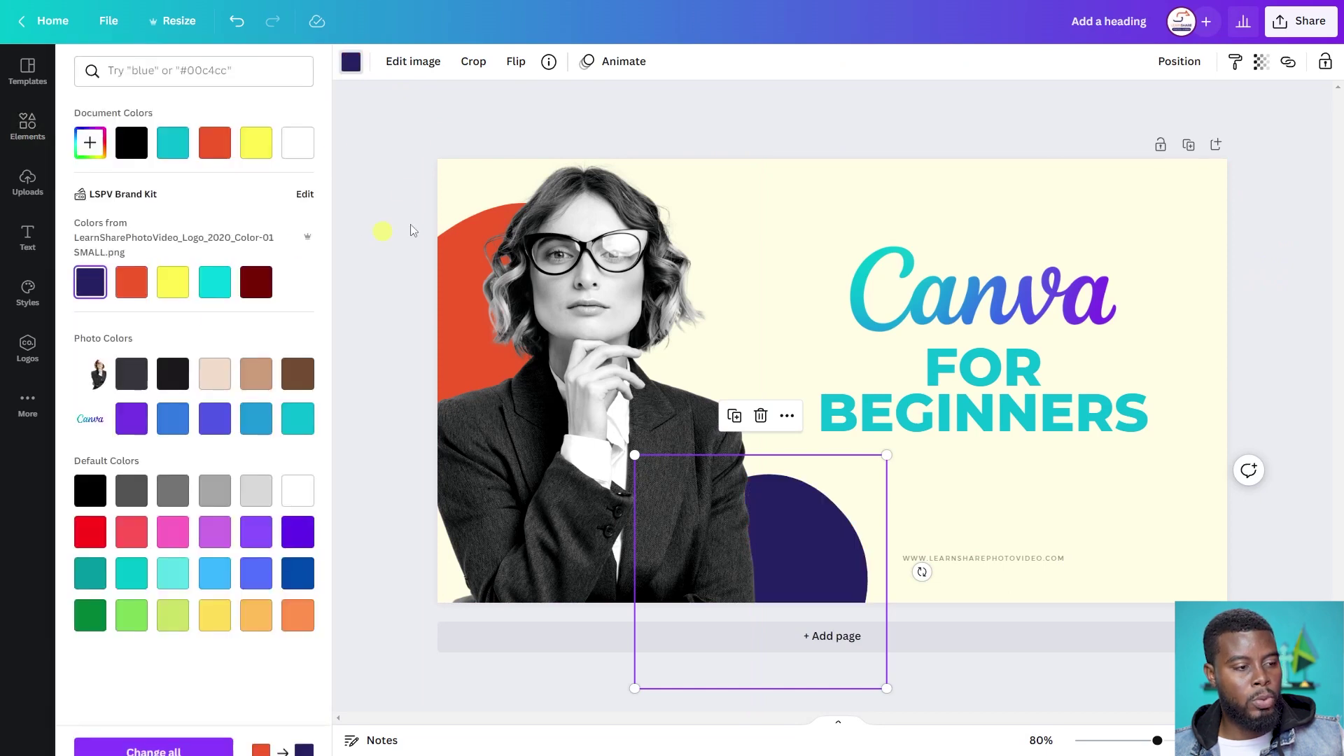
pyautogui.click(422, 128)
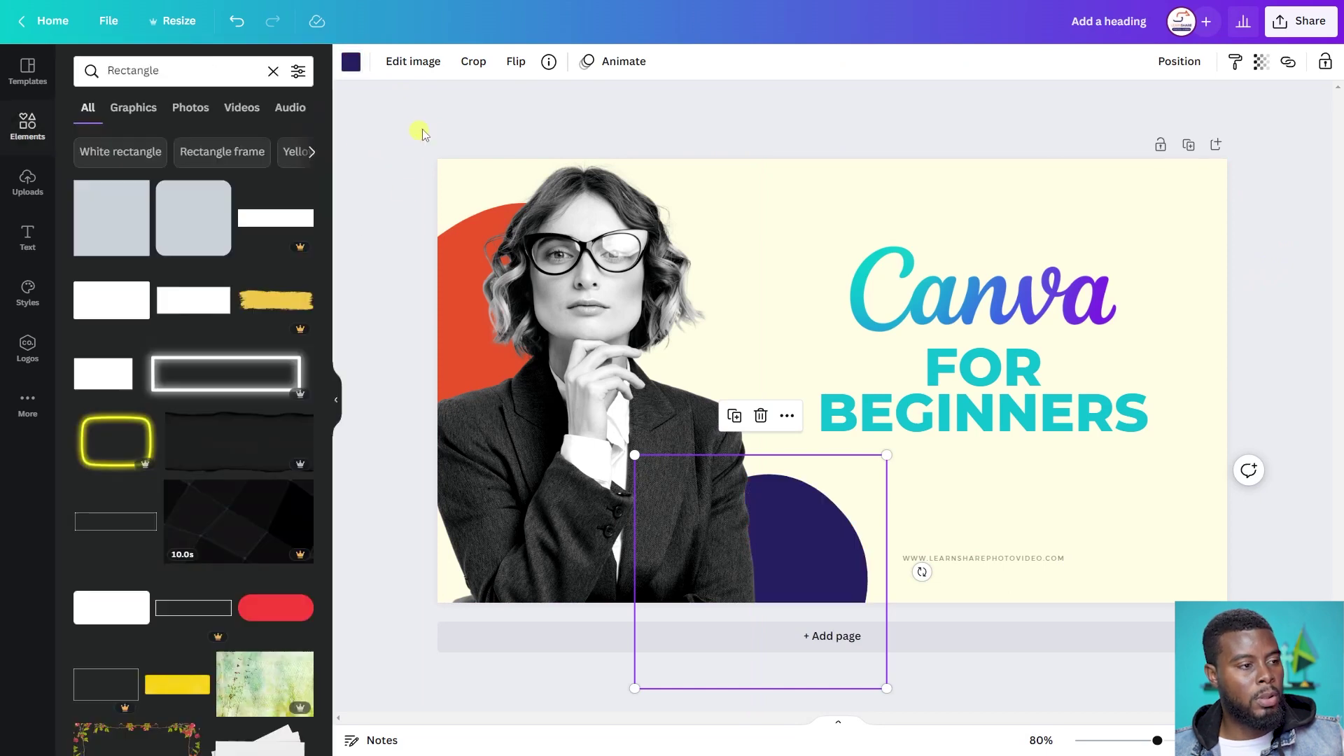
# Search the elements for "circle outline" and add a hand-drawn double-line circle to the design
pyautogui.click(203, 73)
pyautogui.write('circle outline')
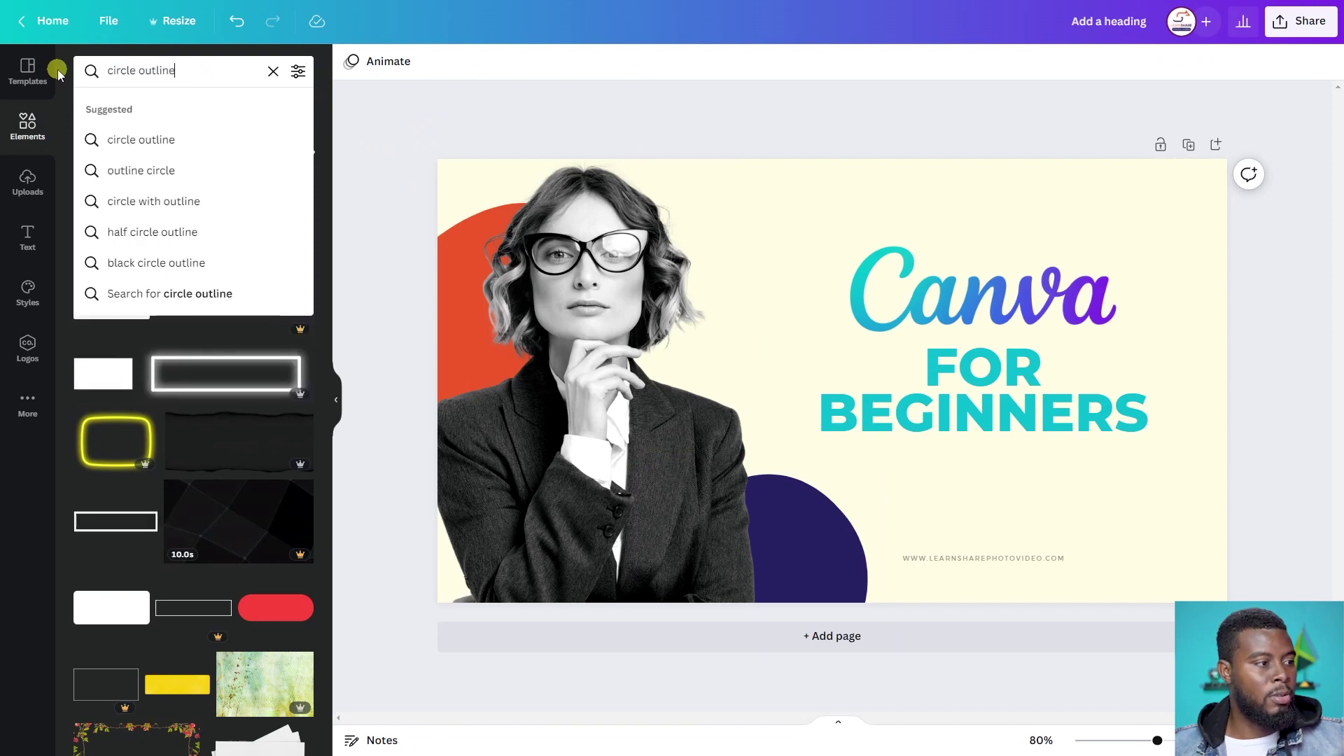
pyautogui.press('Return')
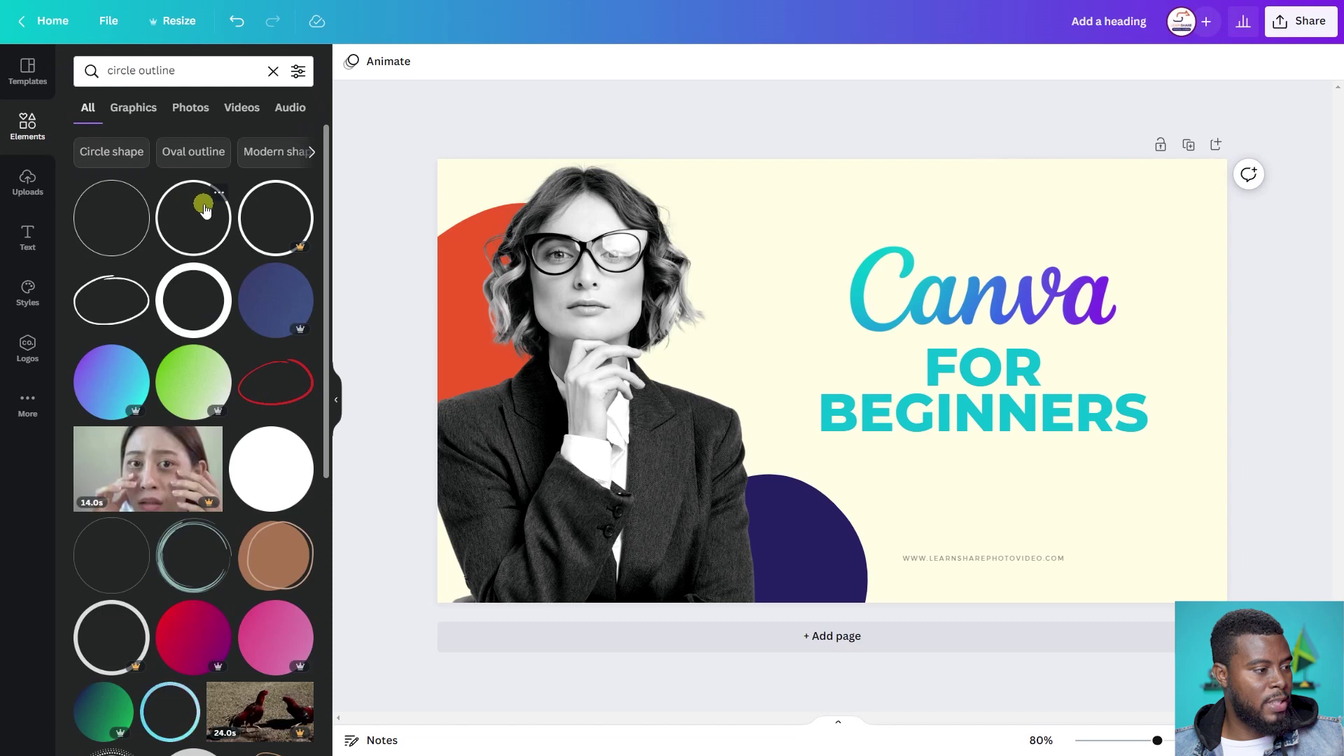
pyautogui.scroll(-1, 203, 207)
pyautogui.scroll(-4, 207, 204)
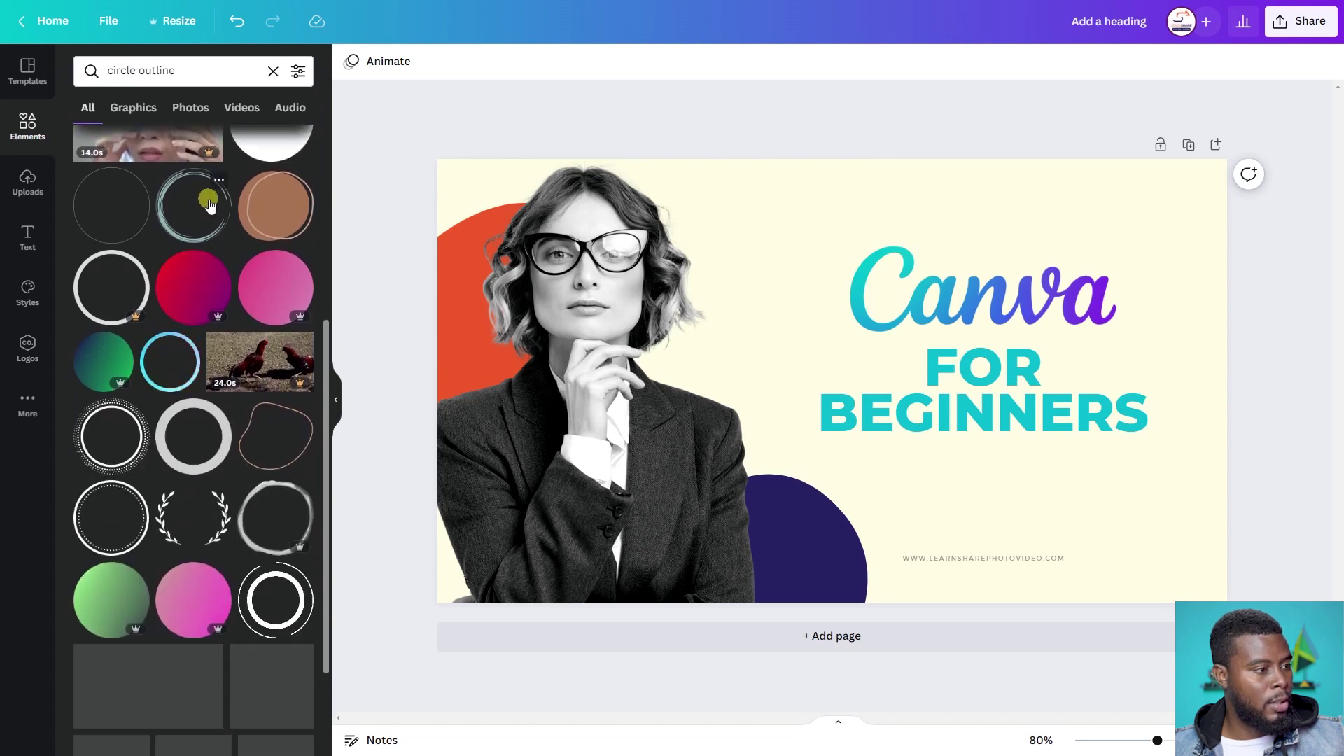
pyautogui.scroll(-4, 210, 210)
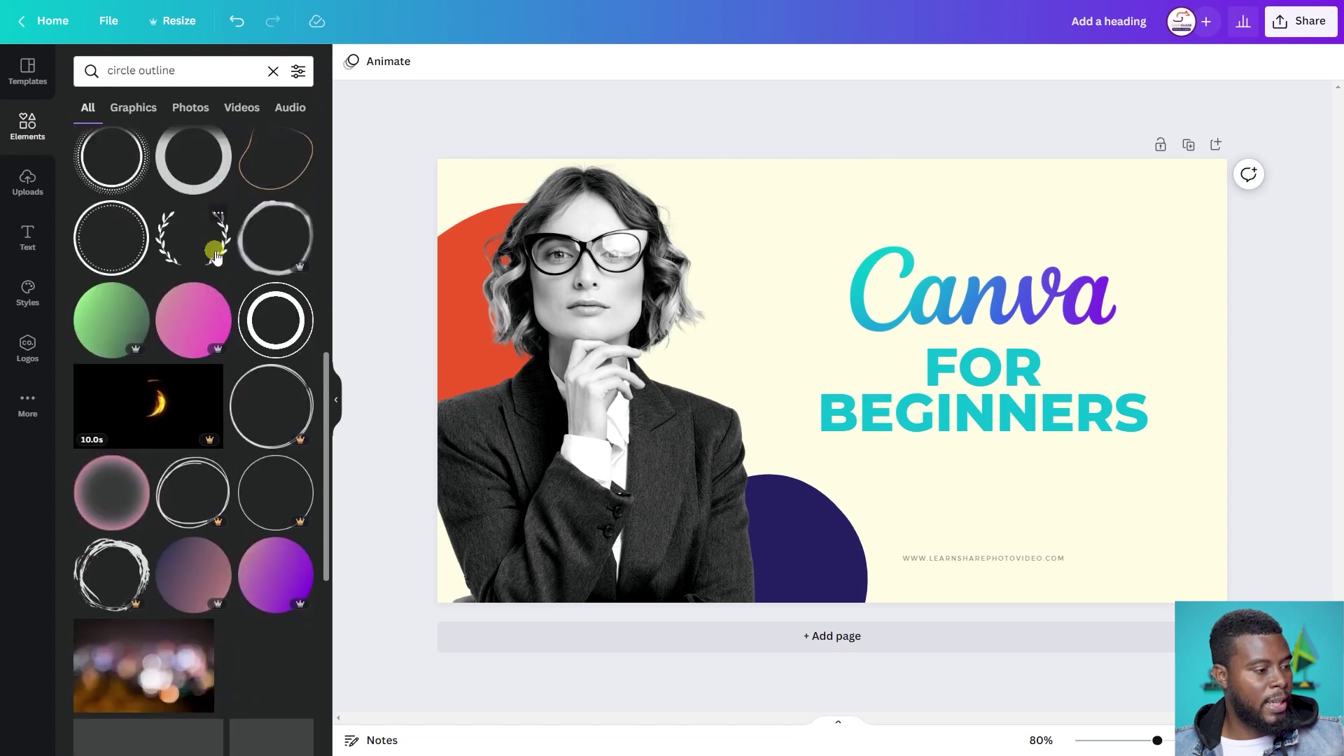
pyautogui.scroll(-2, 216, 257)
pyautogui.scroll(-2, 224, 231)
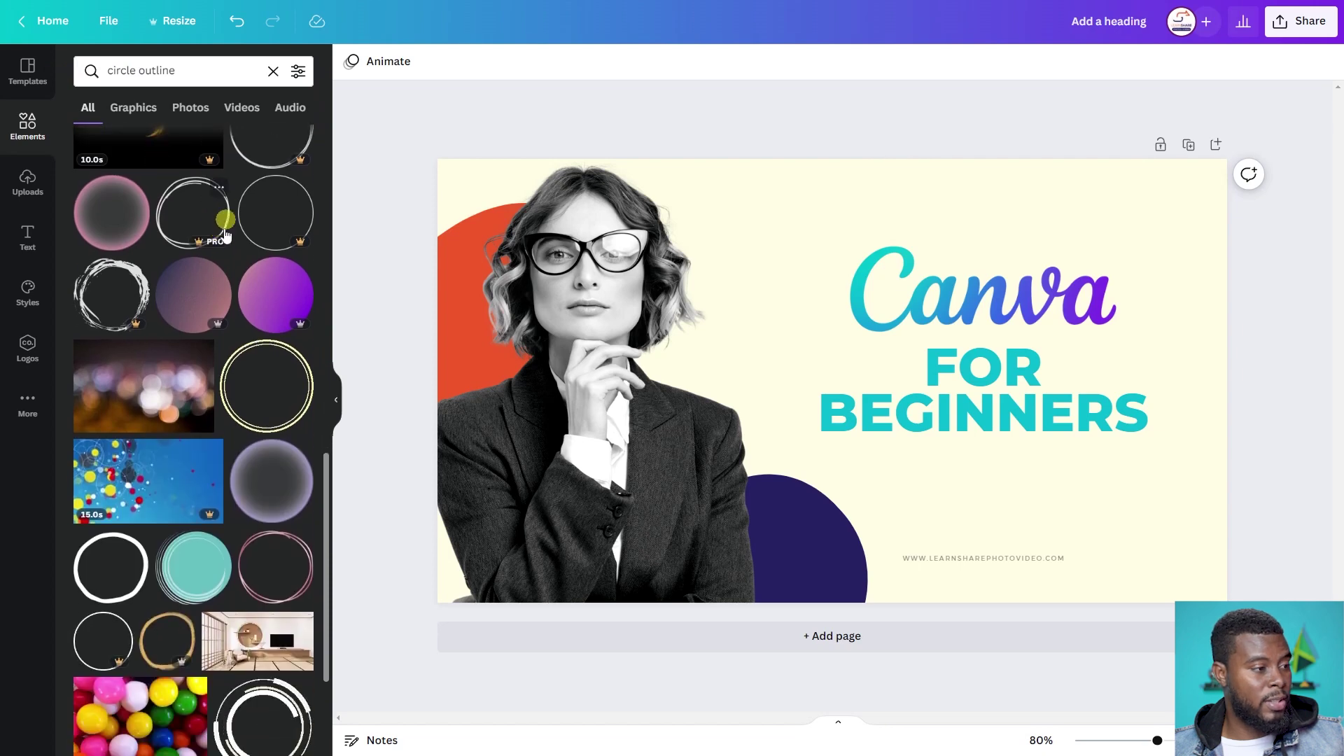
pyautogui.scroll(3, 217, 336)
pyautogui.click(210, 420)
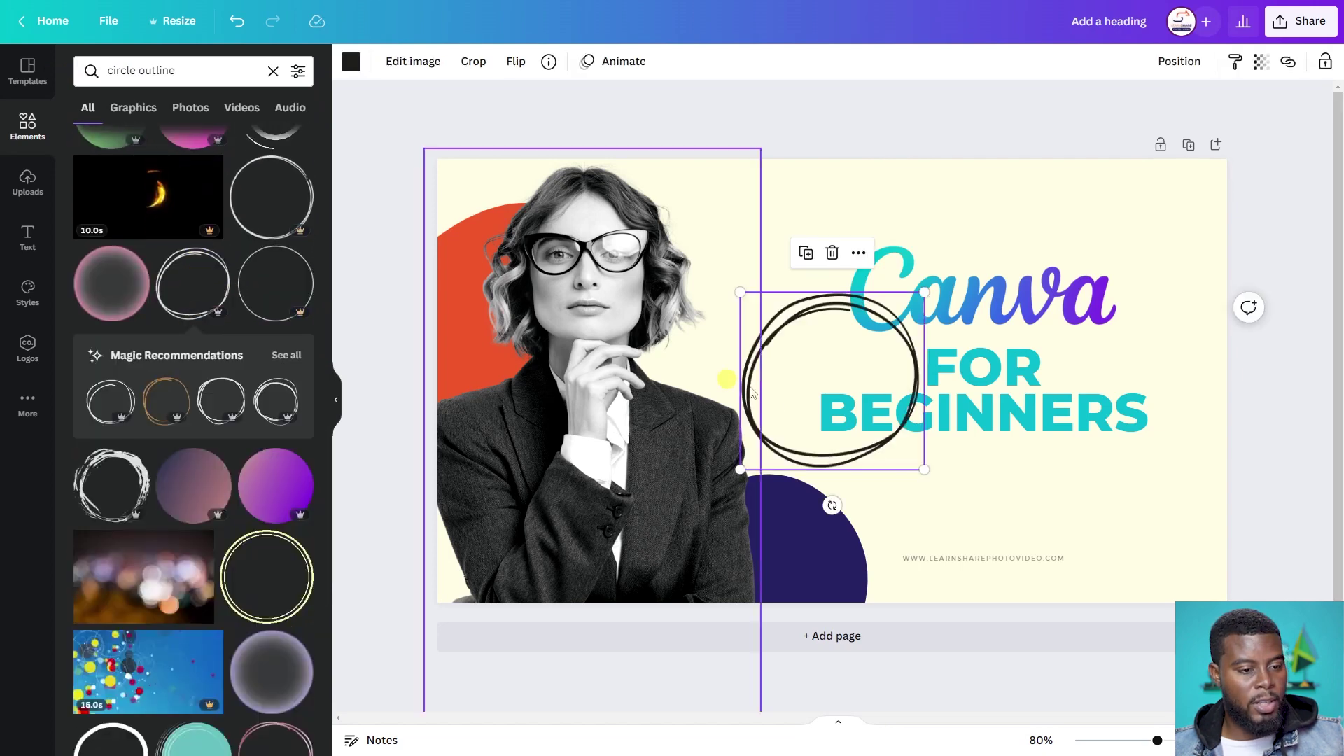
# Add a different hand-drawn double-line circle outline over the Canva logo and delete the first outline
pyautogui.scroll(-6, 238, 266)
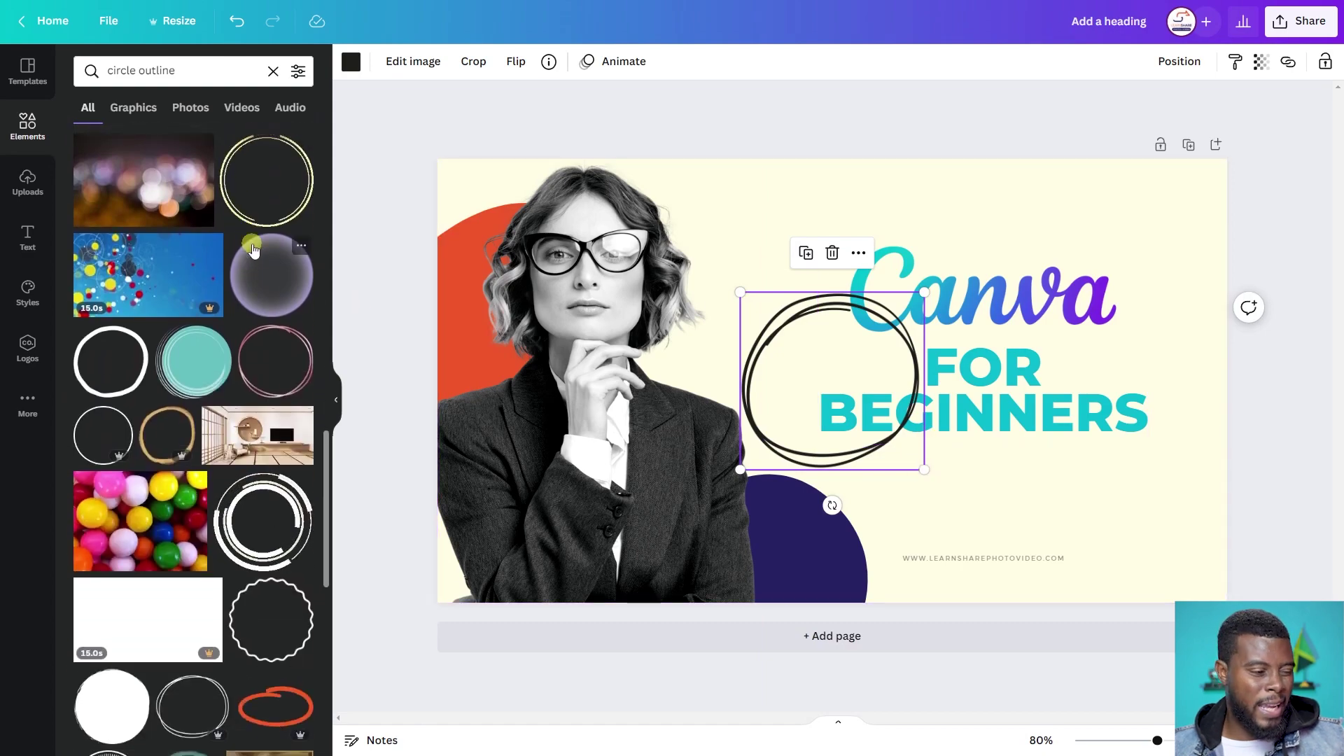
pyautogui.scroll(-6, 253, 250)
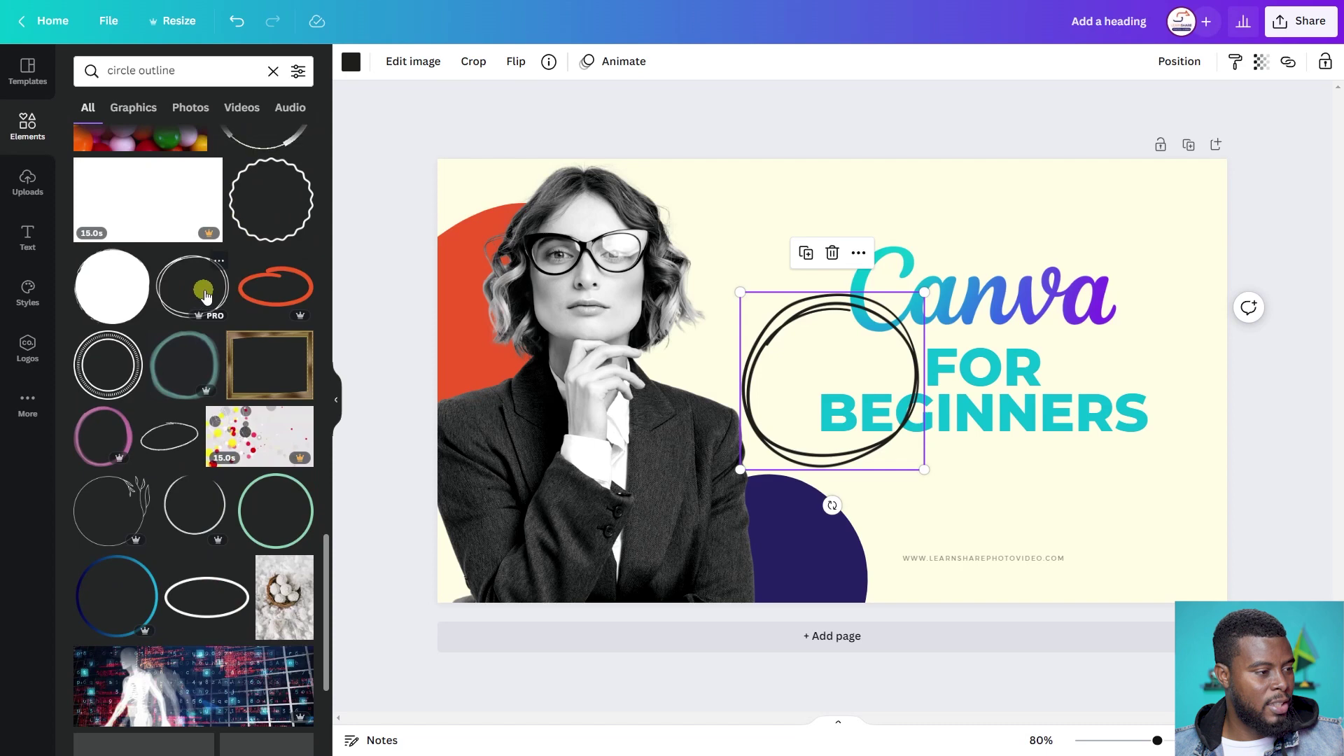
pyautogui.moveTo(207, 294); pyautogui.dragTo(1077, 312)
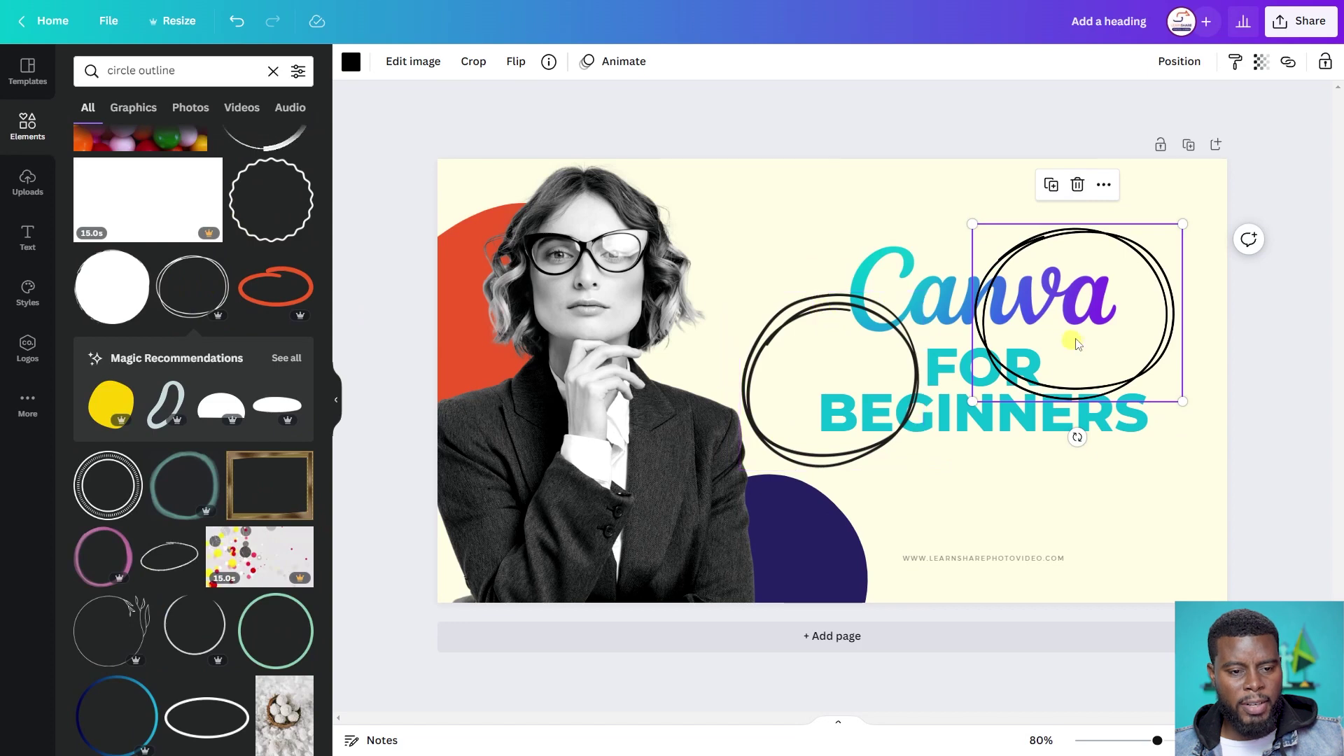
pyautogui.click(829, 299)
pyautogui.press('Delete')
# Enlarge the hand-drawn circle outline so it arches over the logo and heading, and send it backward behind the woman
pyautogui.click(991, 390)
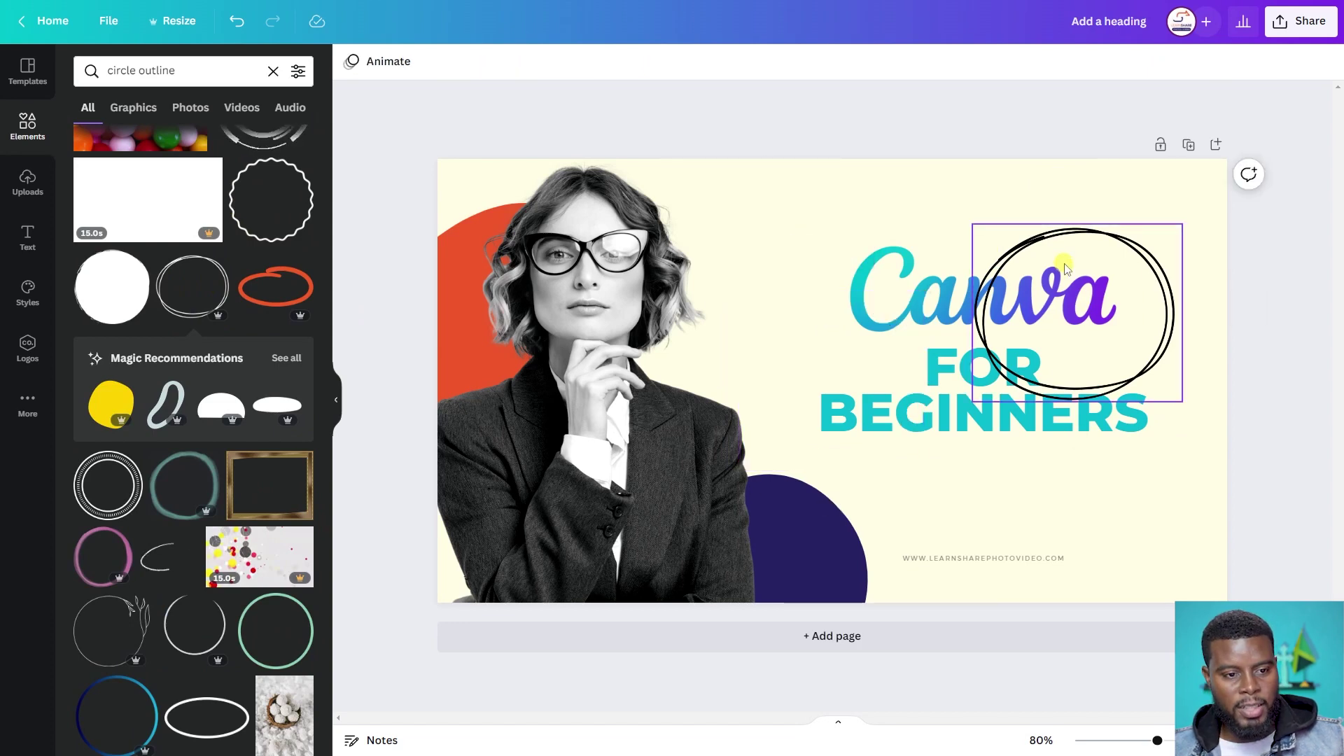
pyautogui.moveTo(973, 406); pyautogui.dragTo(426, 690)
pyautogui.moveTo(697, 299); pyautogui.dragTo(865, 237)
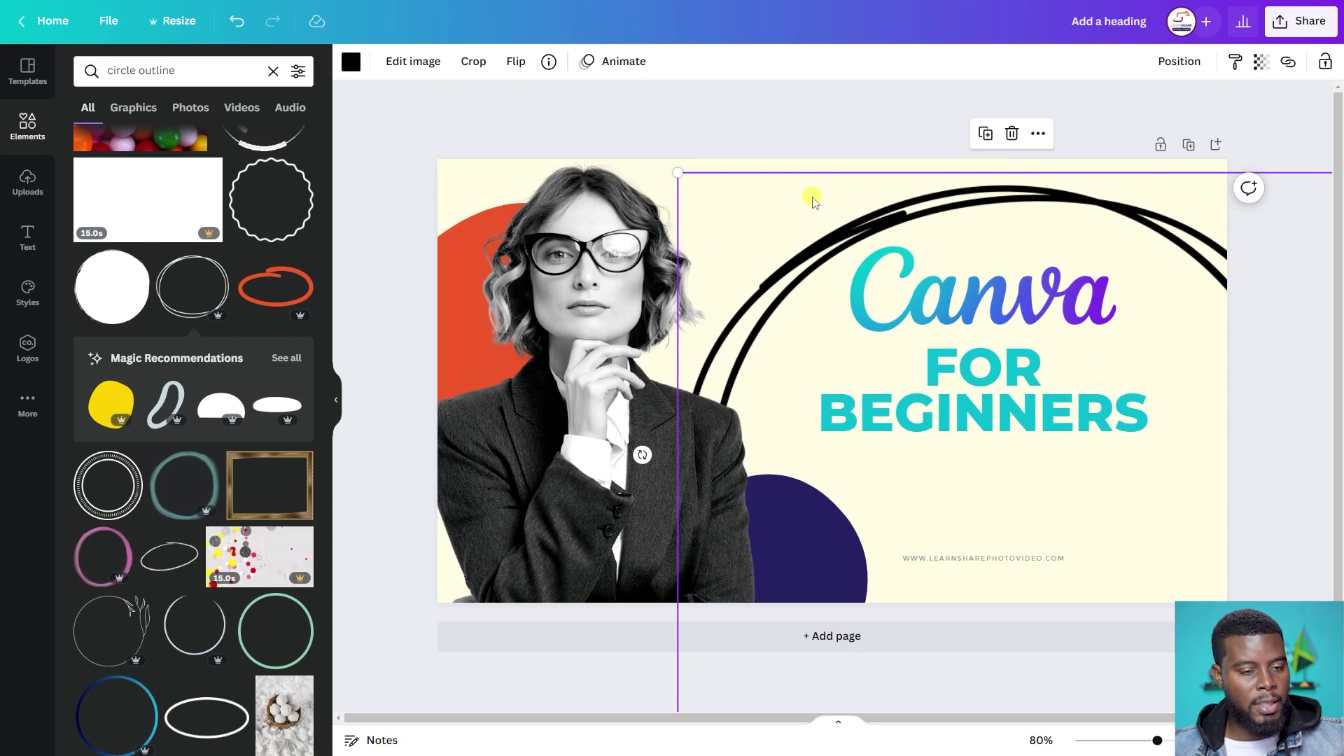
pyautogui.hotkey('ctrl', '[')
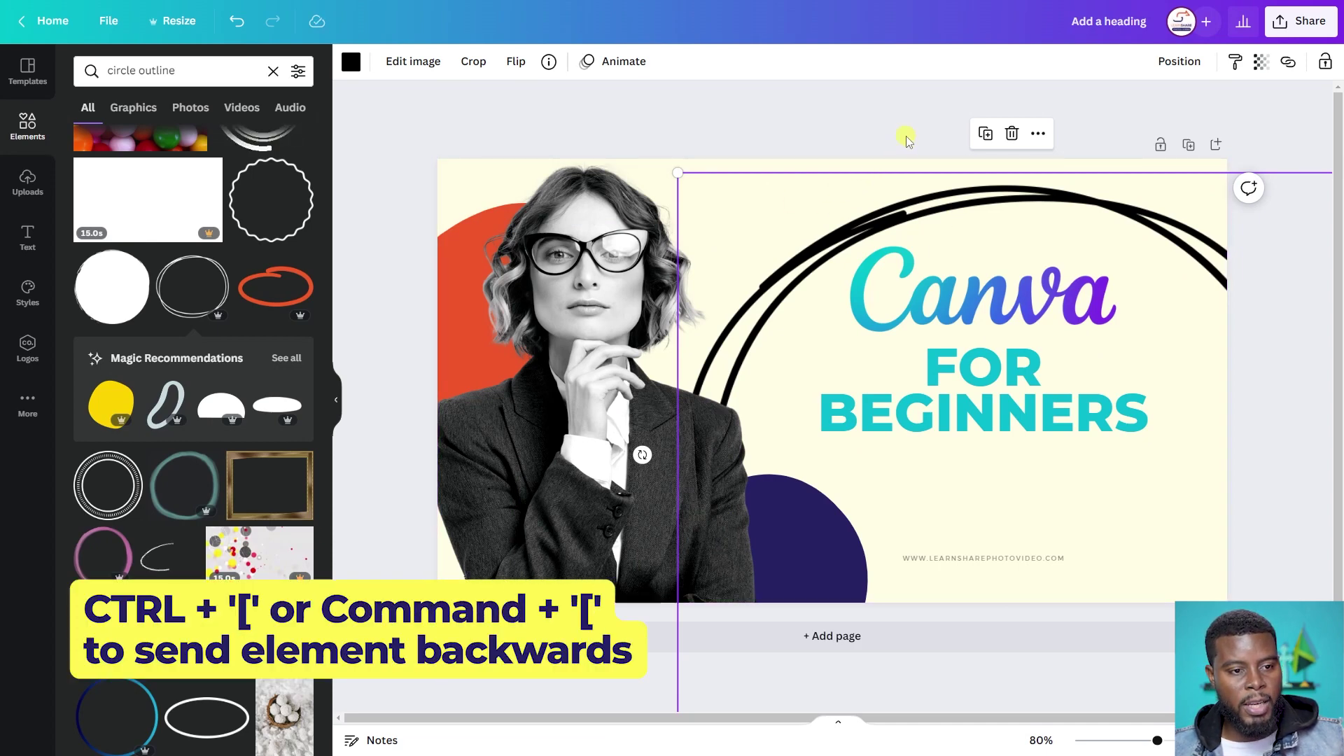
pyautogui.click(954, 212)
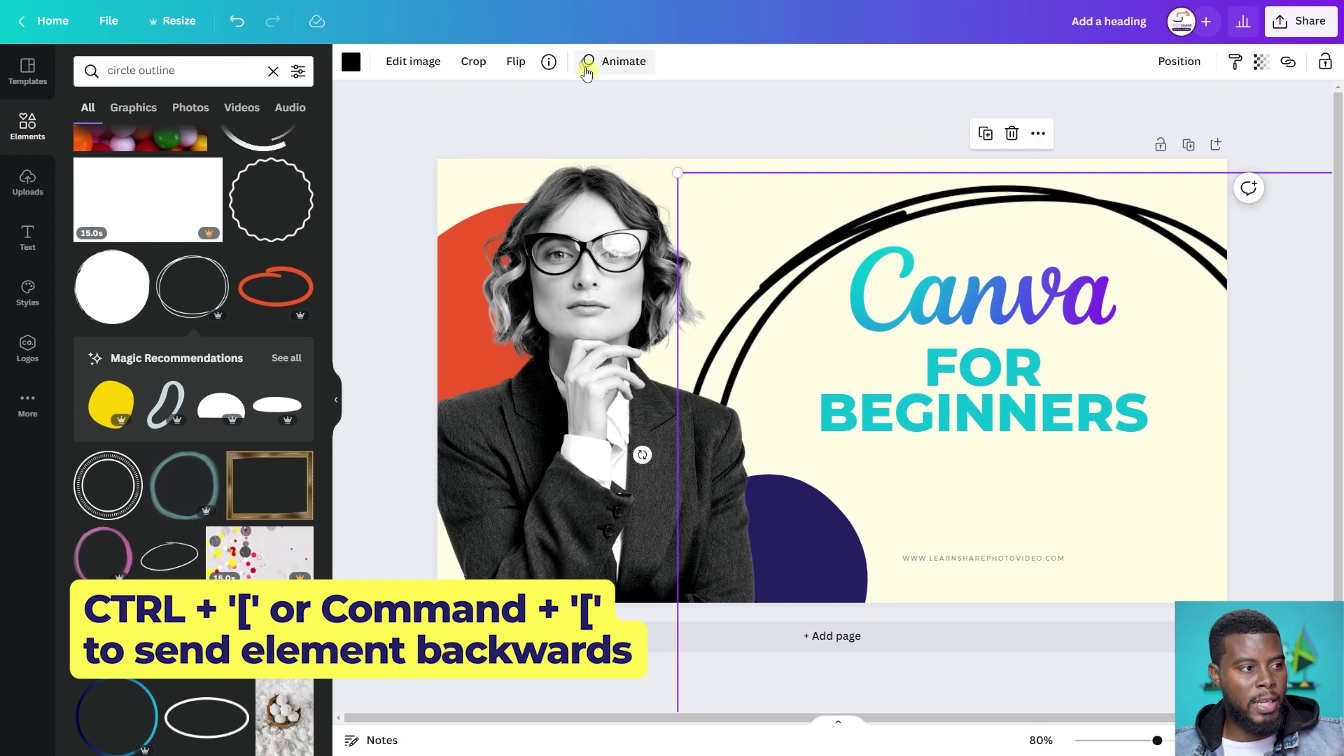
# Try the brand kit's navy, orange-red, yellow, turquoise and dark red on the hand-drawn circle outline
pyautogui.click(351, 62)
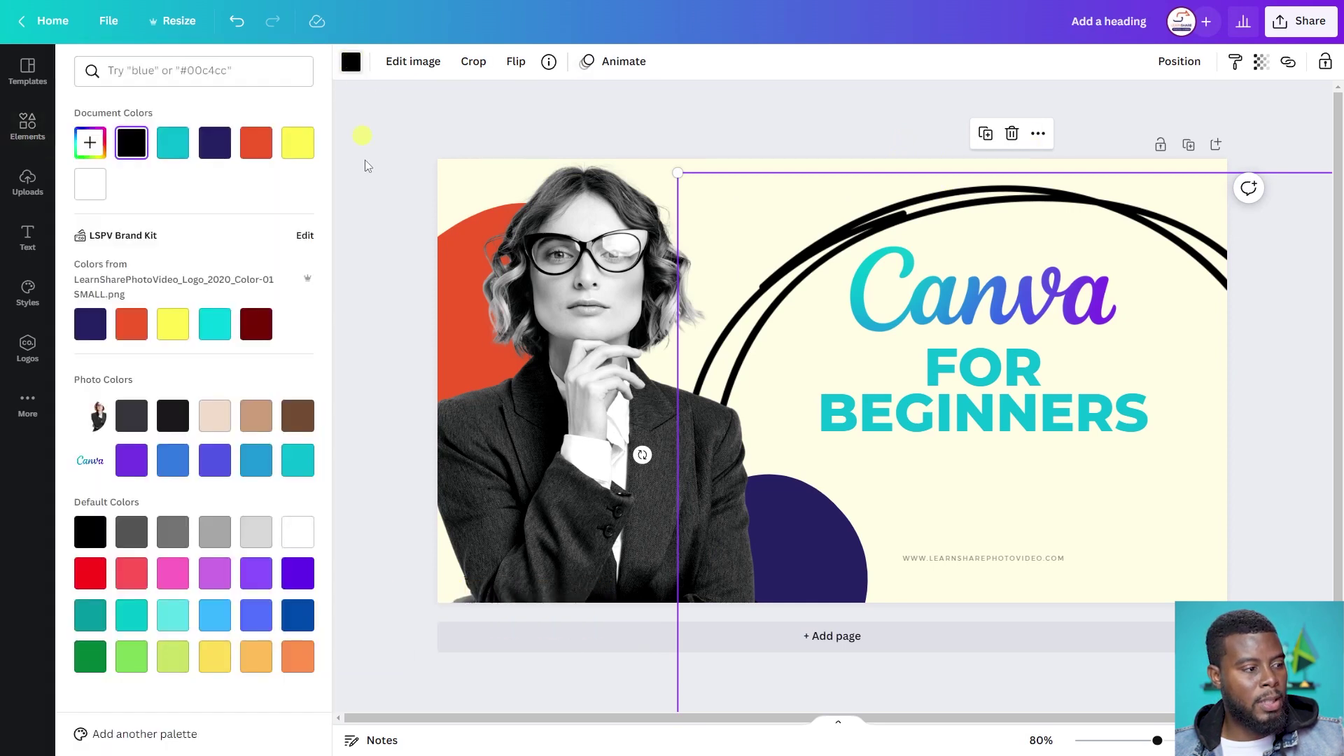
pyautogui.click(107, 319)
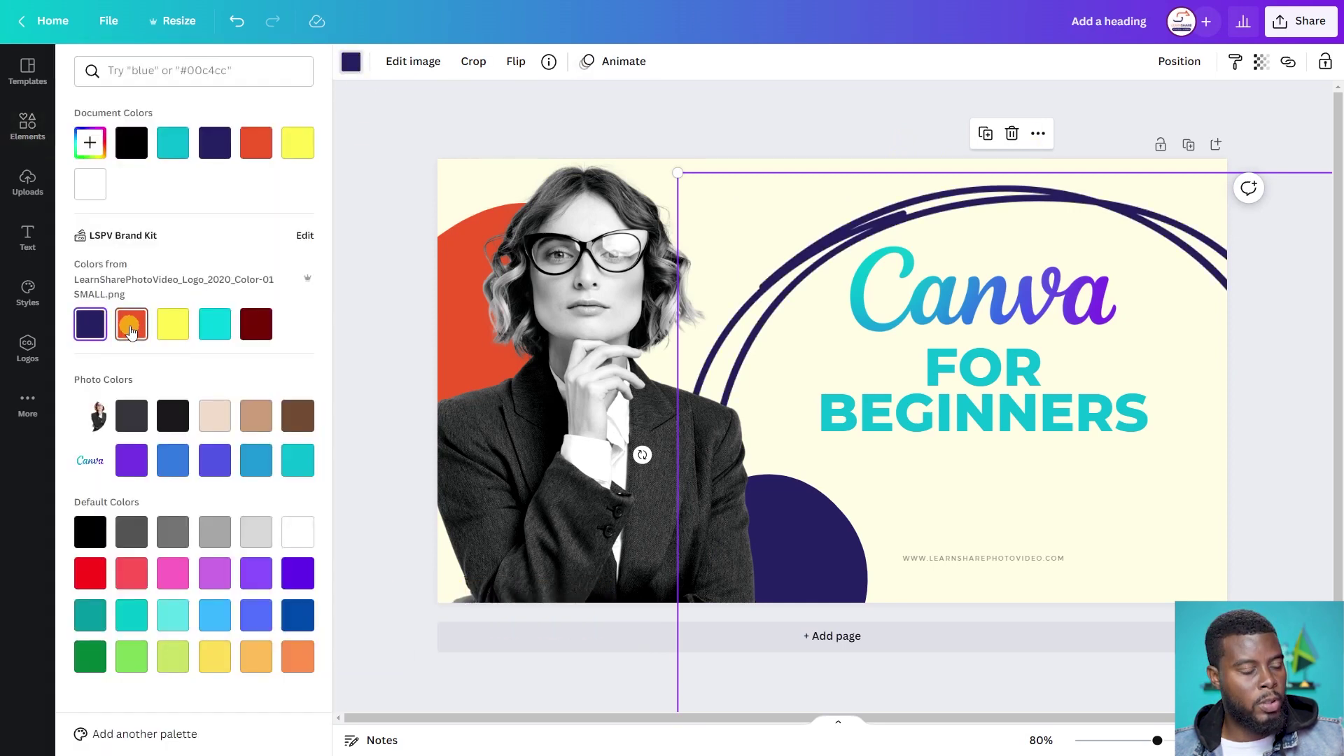
pyautogui.click(131, 326)
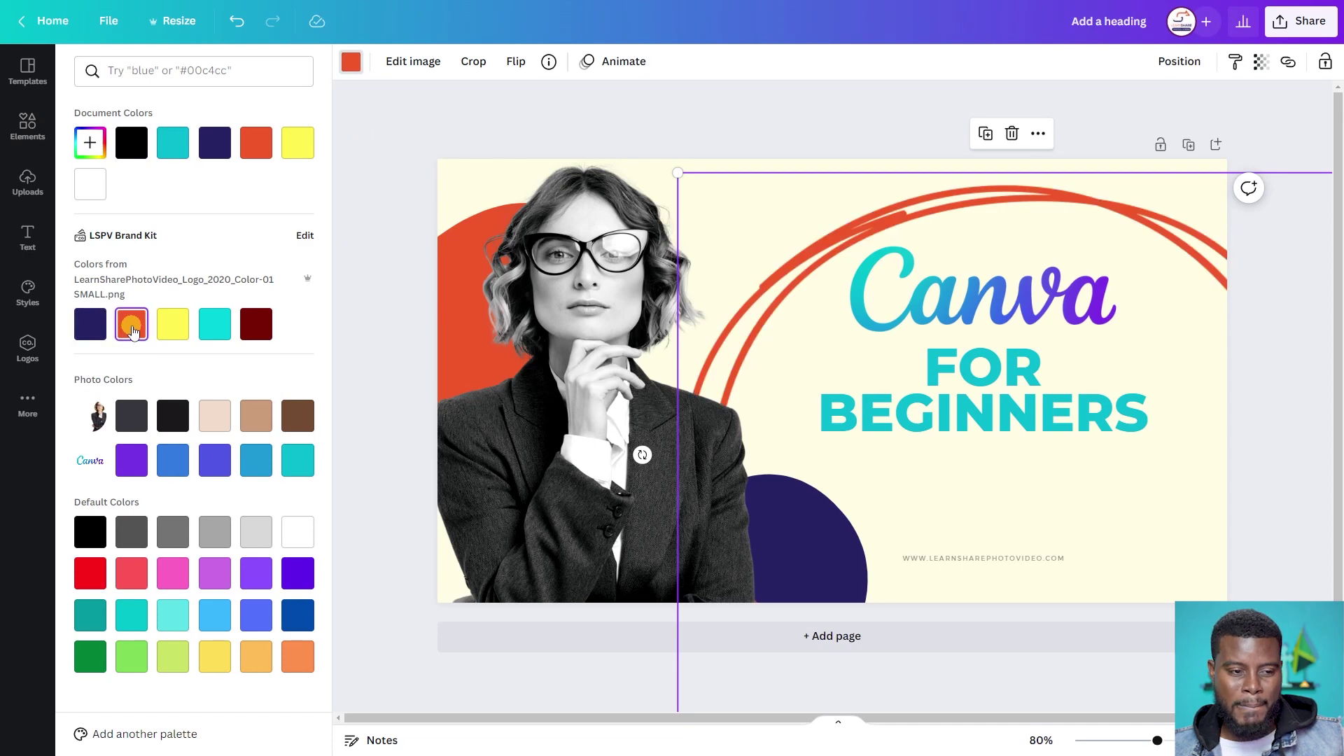
pyautogui.click(173, 326)
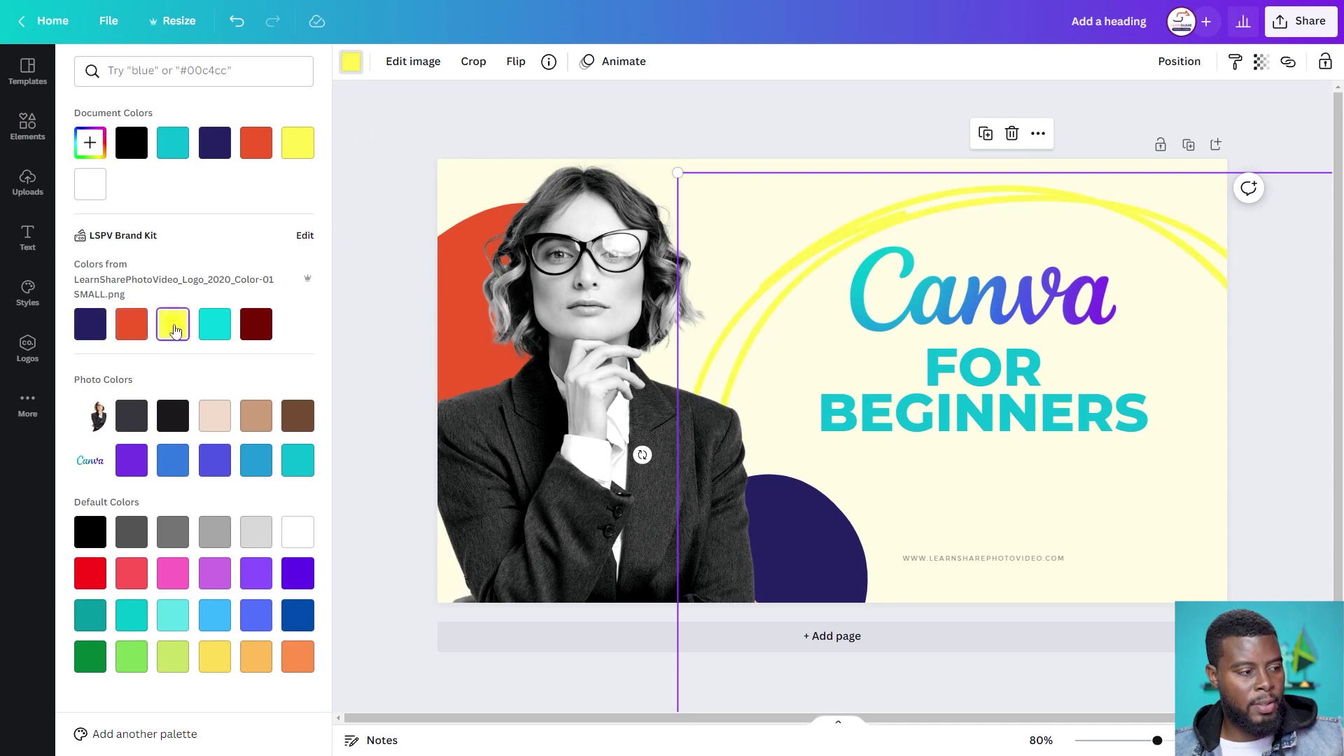
pyautogui.click(215, 326)
pyautogui.click(256, 324)
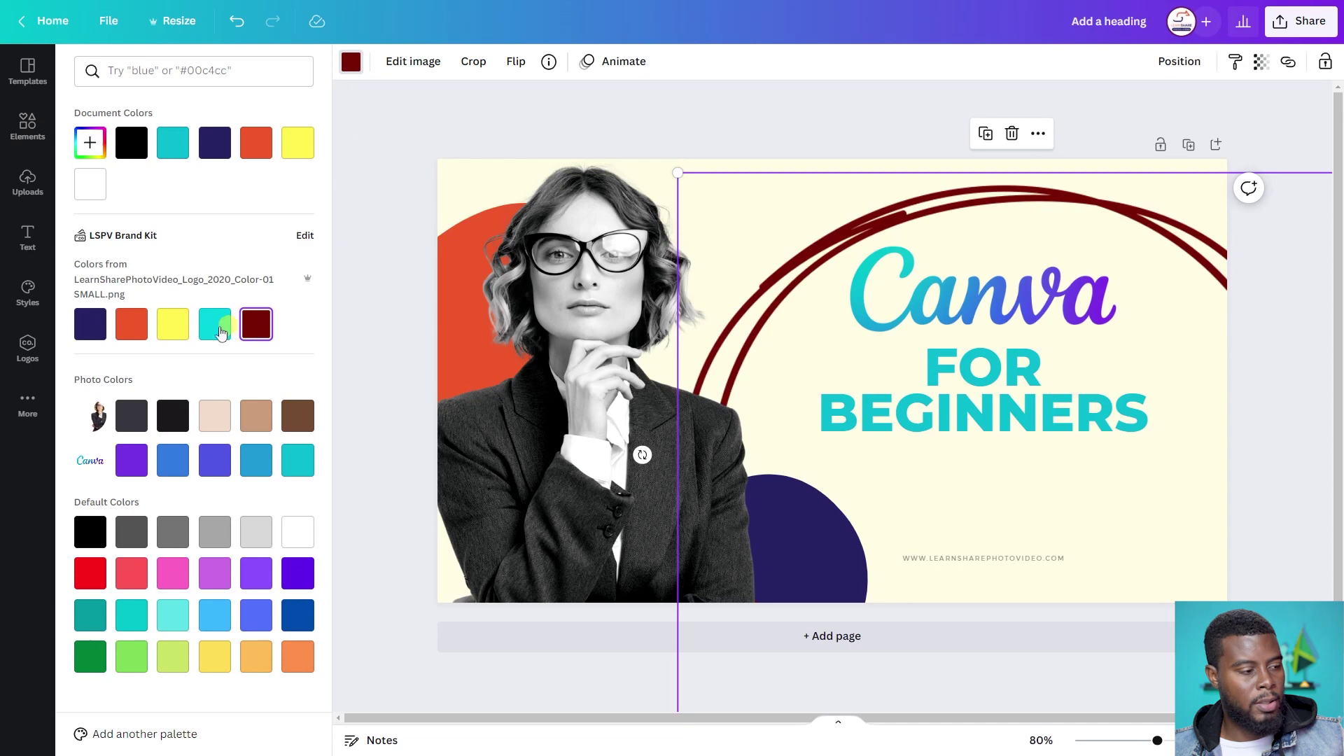
# Compare the brand kit's orange-red and navy on the hand-drawn circle outline, keeping it navy
pyautogui.click(129, 326)
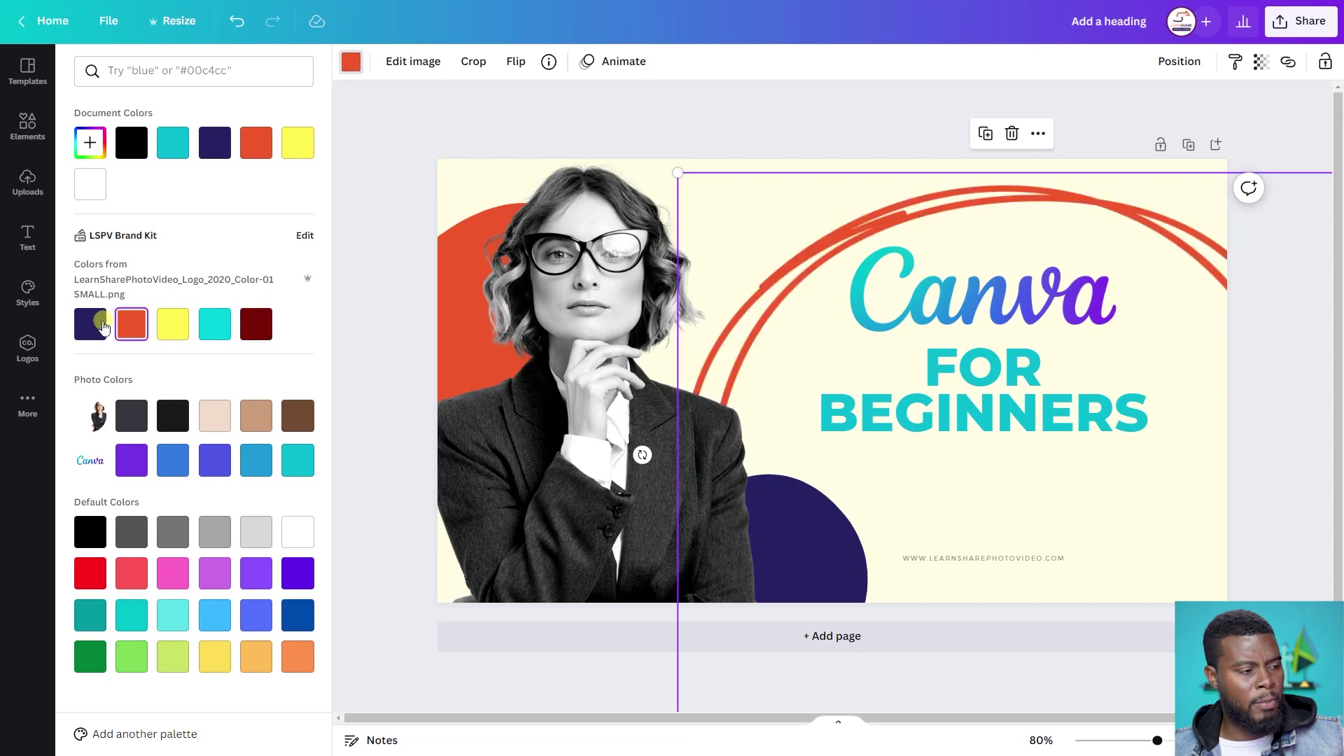
pyautogui.click(104, 326)
pyautogui.click(140, 327)
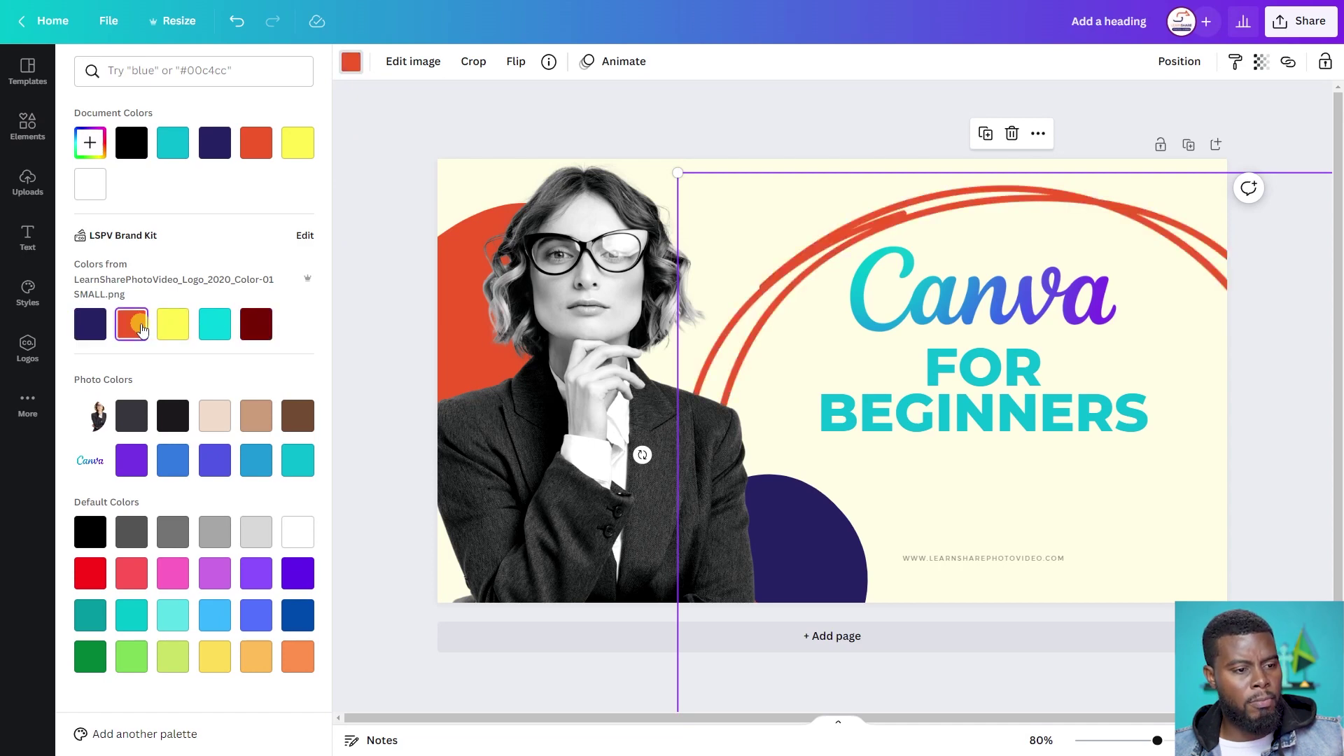
pyautogui.click(91, 326)
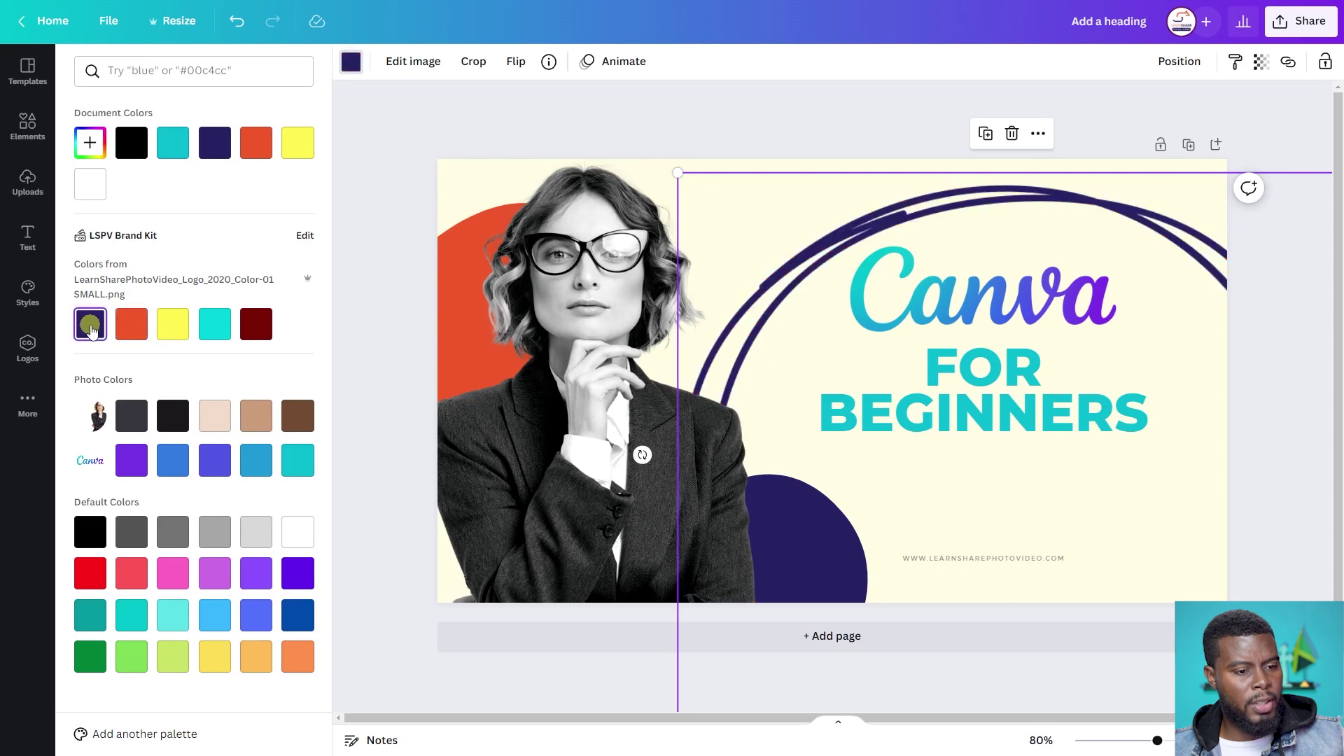
pyautogui.click(125, 334)
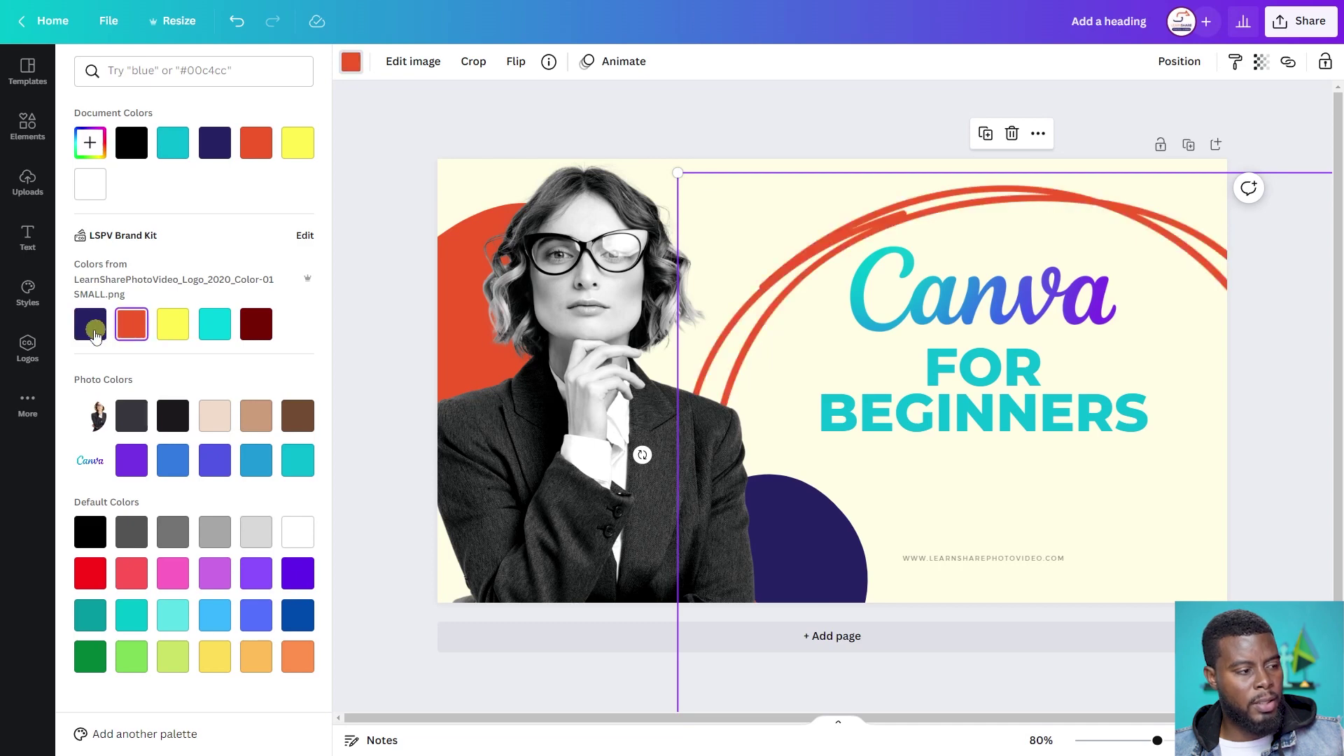
pyautogui.click(88, 332)
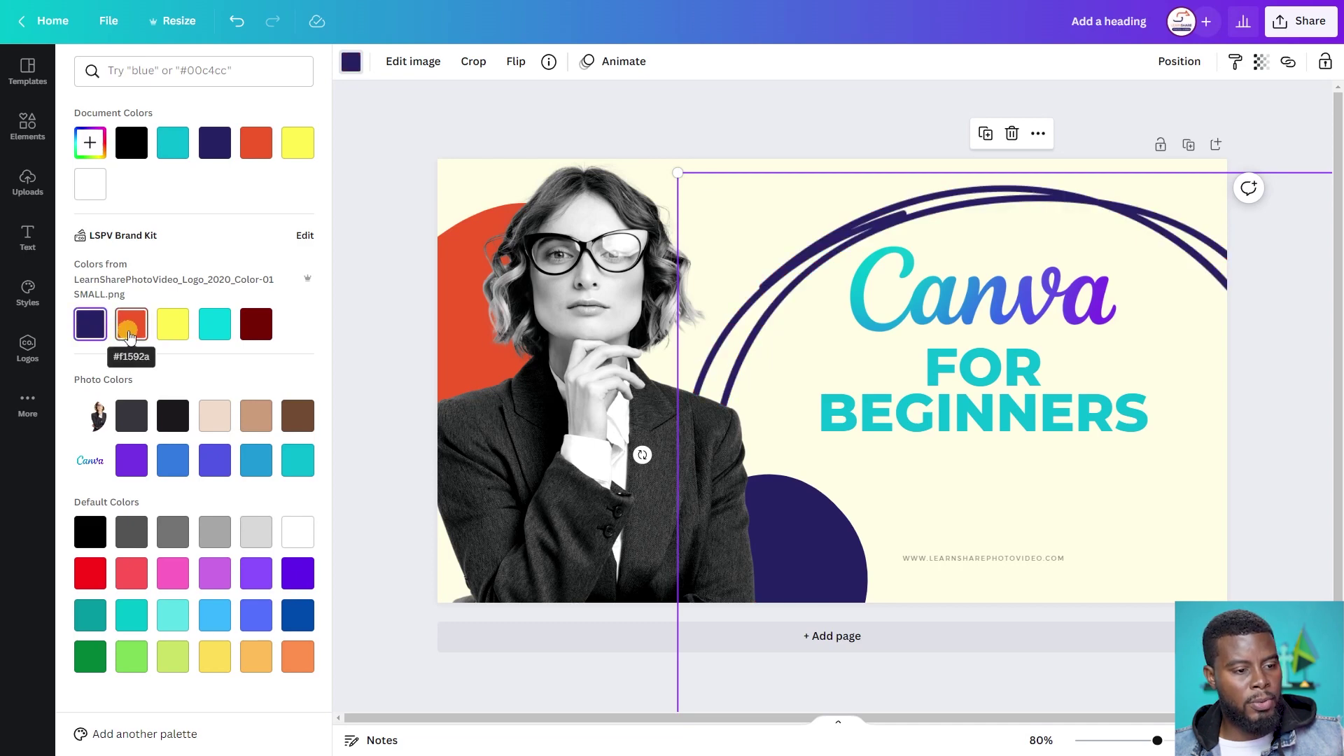
pyautogui.click(812, 519)
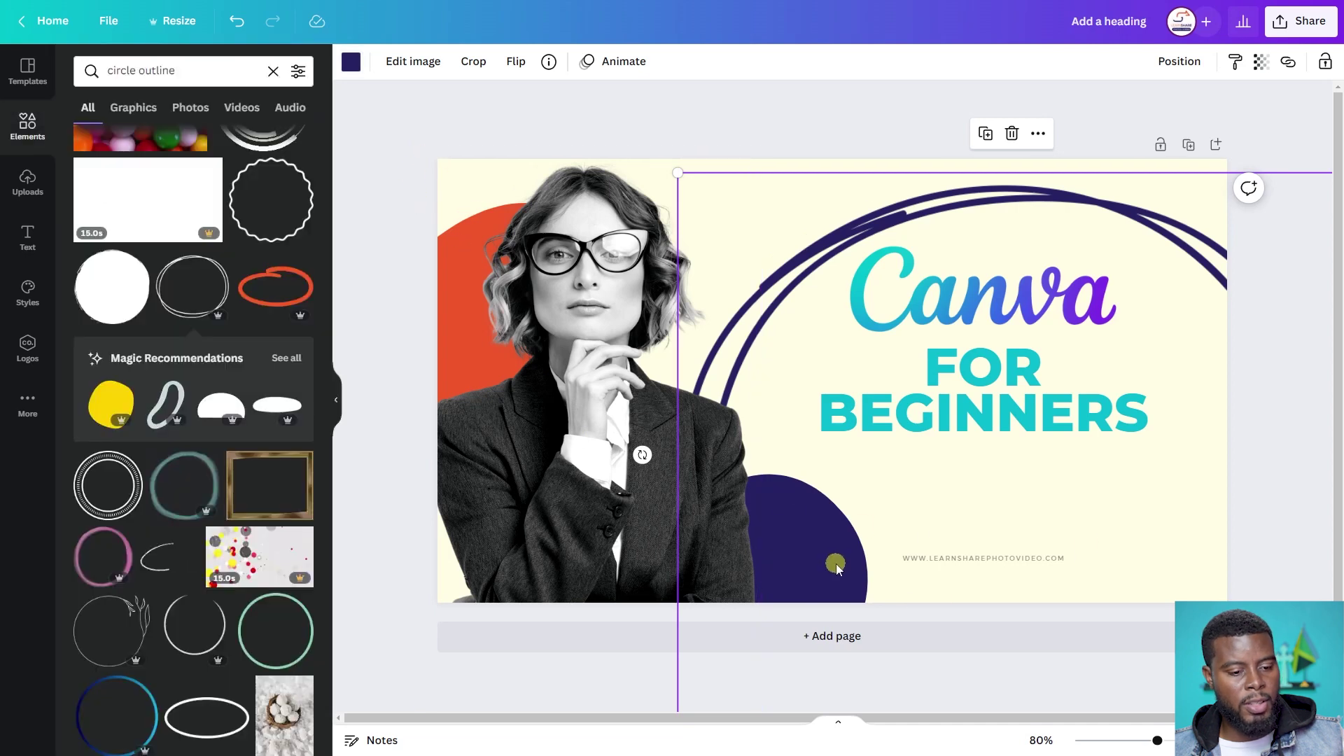
# Recolor the solid lower circle beside the woman with the brand kit's orange-red
pyautogui.click(631, 611)
pyautogui.click(815, 558)
pyautogui.click(816, 545)
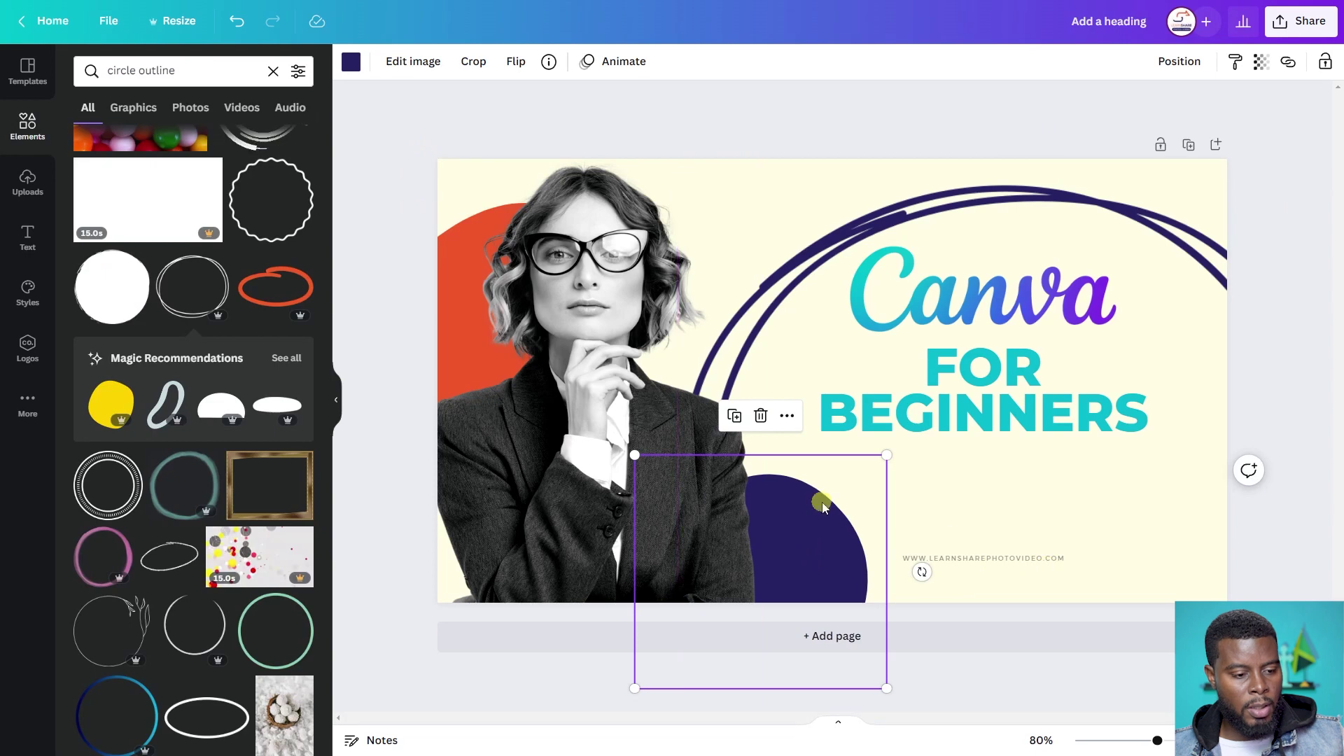
pyautogui.click(352, 63)
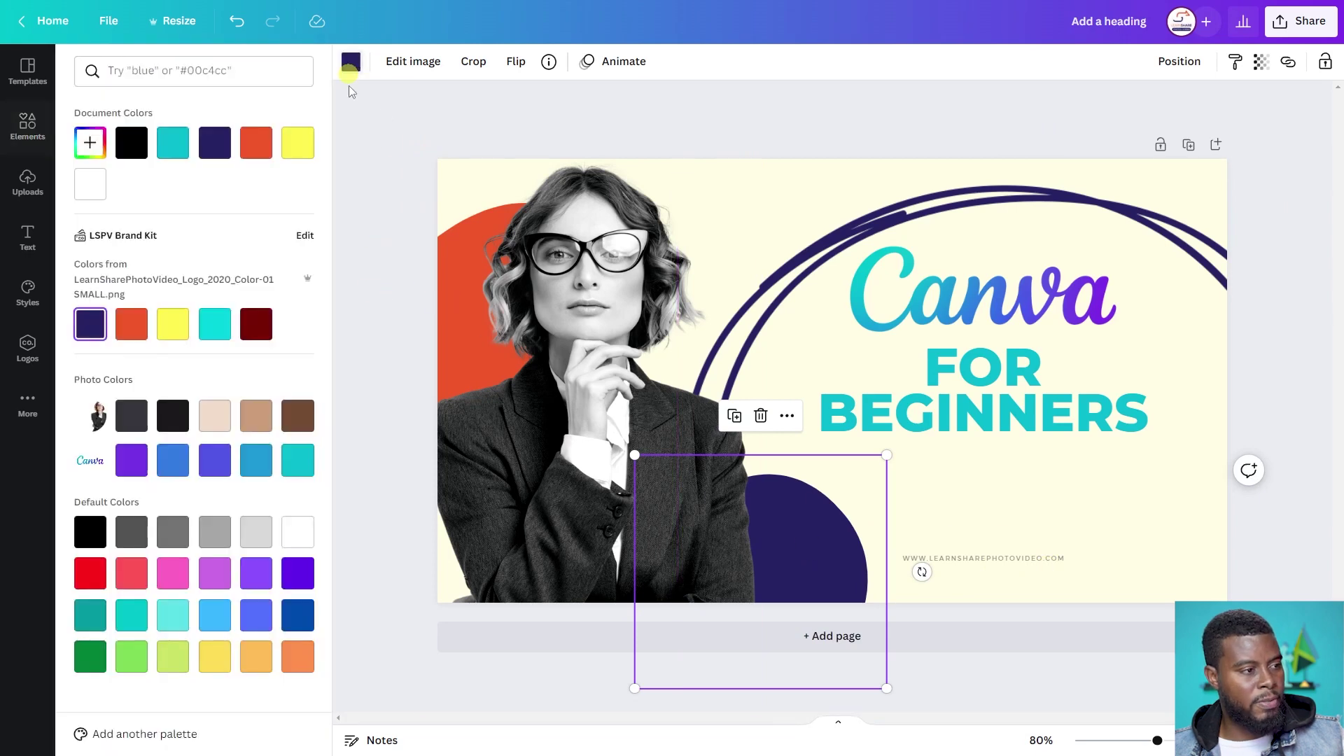
pyautogui.click(131, 323)
pyautogui.click(398, 200)
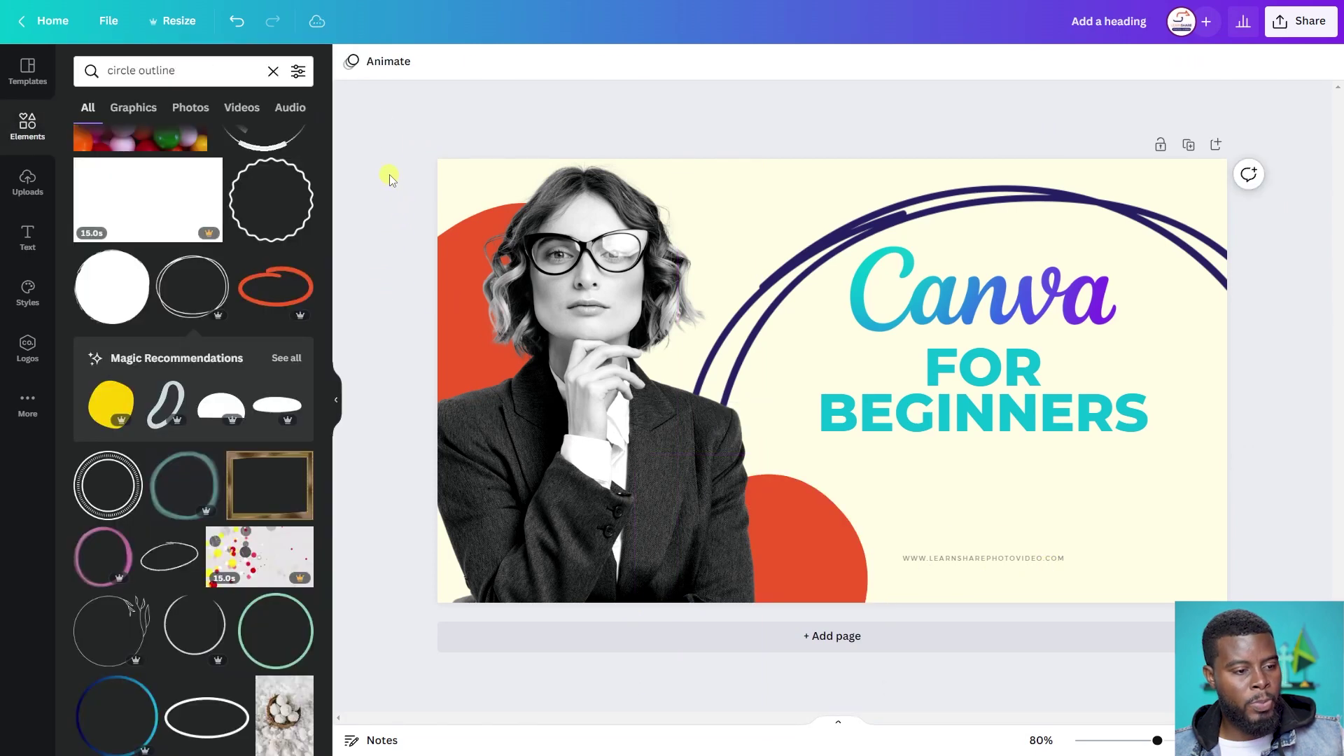
# Move the grouped Canva logo and "FOR BEGINNERS" heading slightly lower beneath the circle outline
pyautogui.click(490, 255)
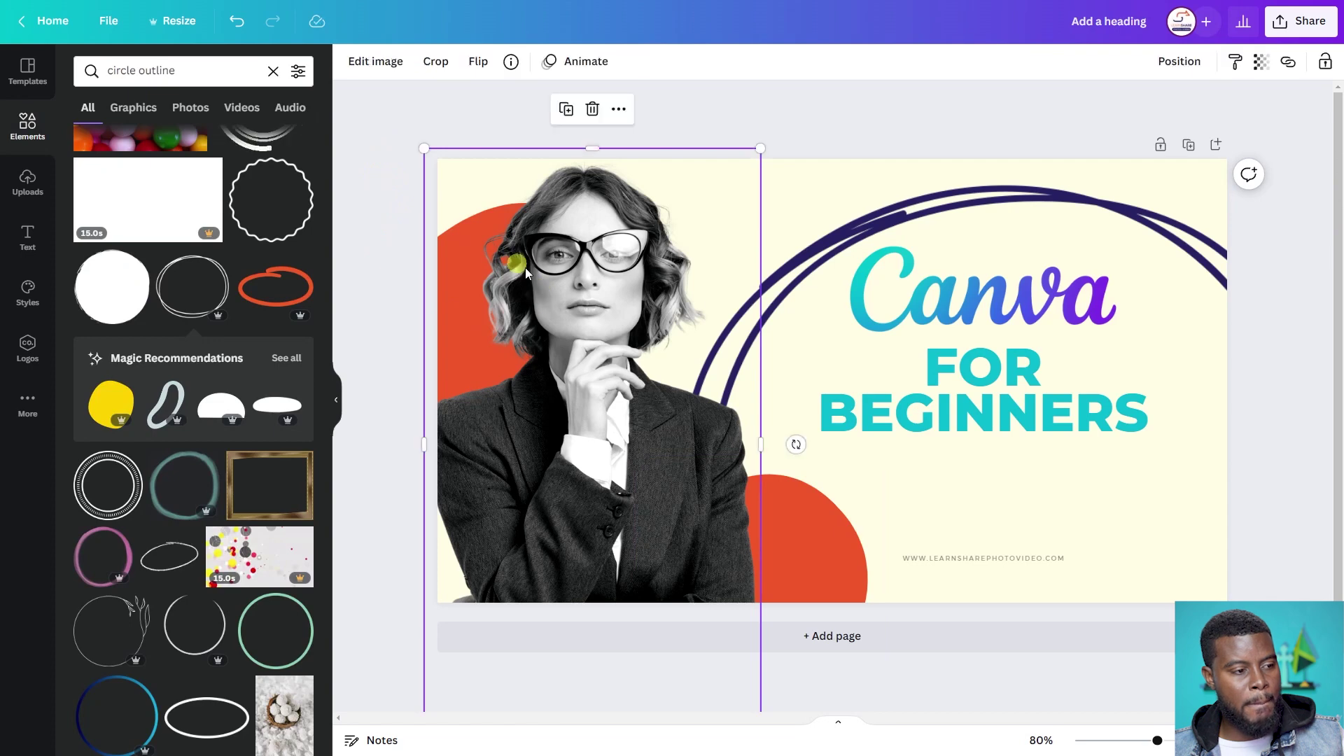
pyautogui.click(919, 144)
pyautogui.click(1003, 304)
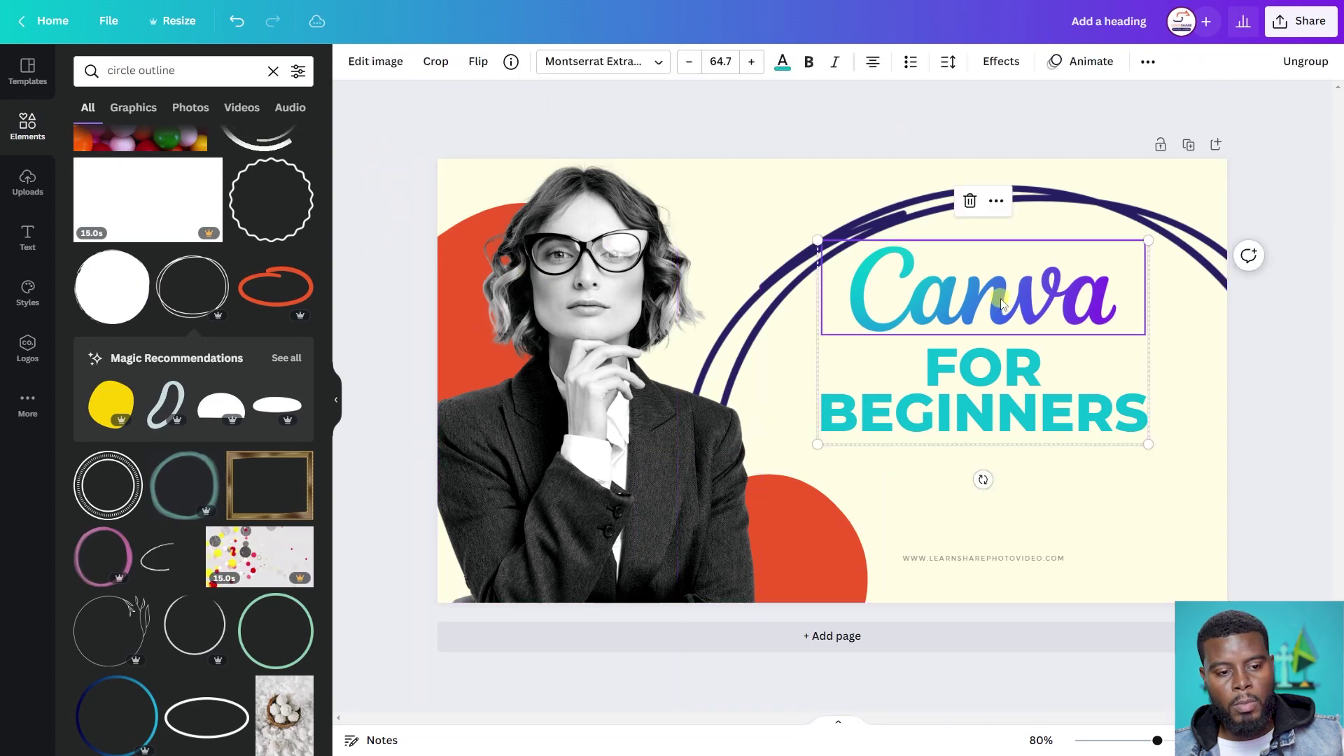
pyautogui.moveTo(996, 294); pyautogui.dragTo(992, 334)
pyautogui.click(1287, 359)
# Recolor the hand-drawn circle outline with the purple from the Canva logo's photo colors, after trying its blue
pyautogui.click(987, 210)
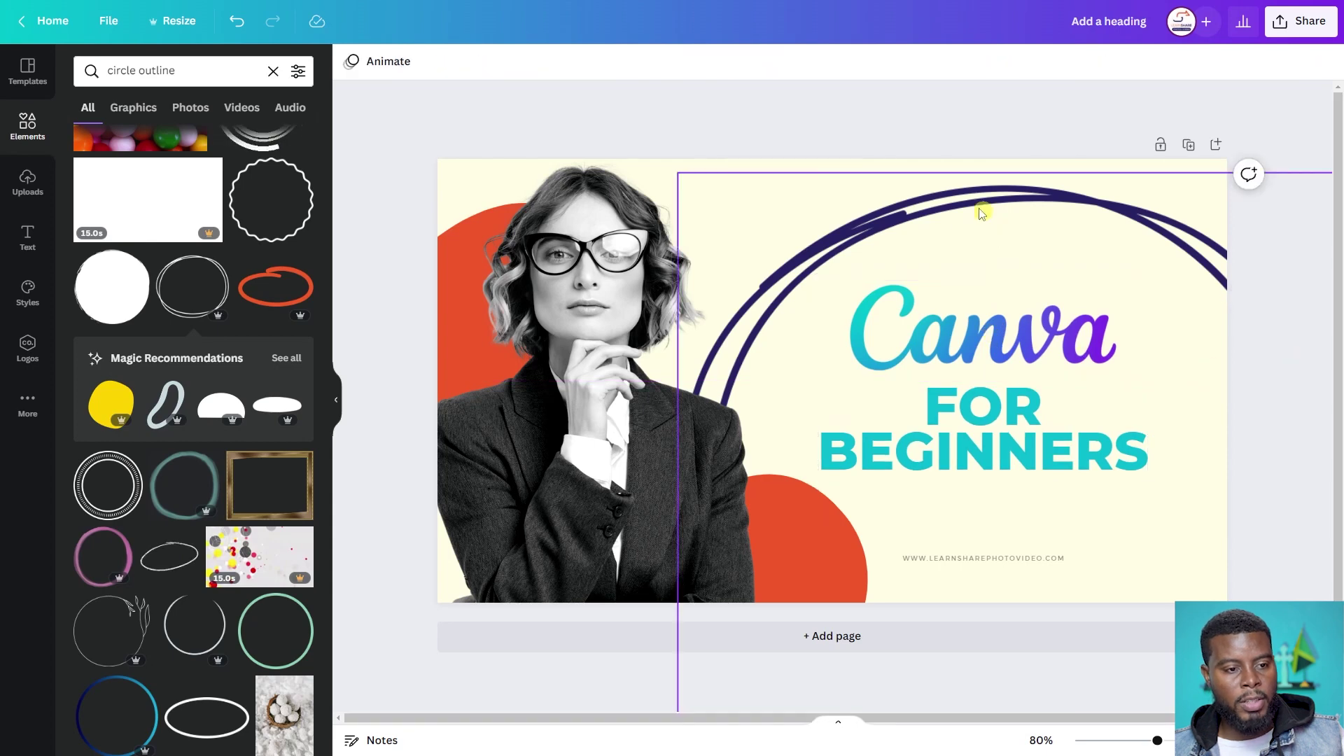
pyautogui.click(352, 64)
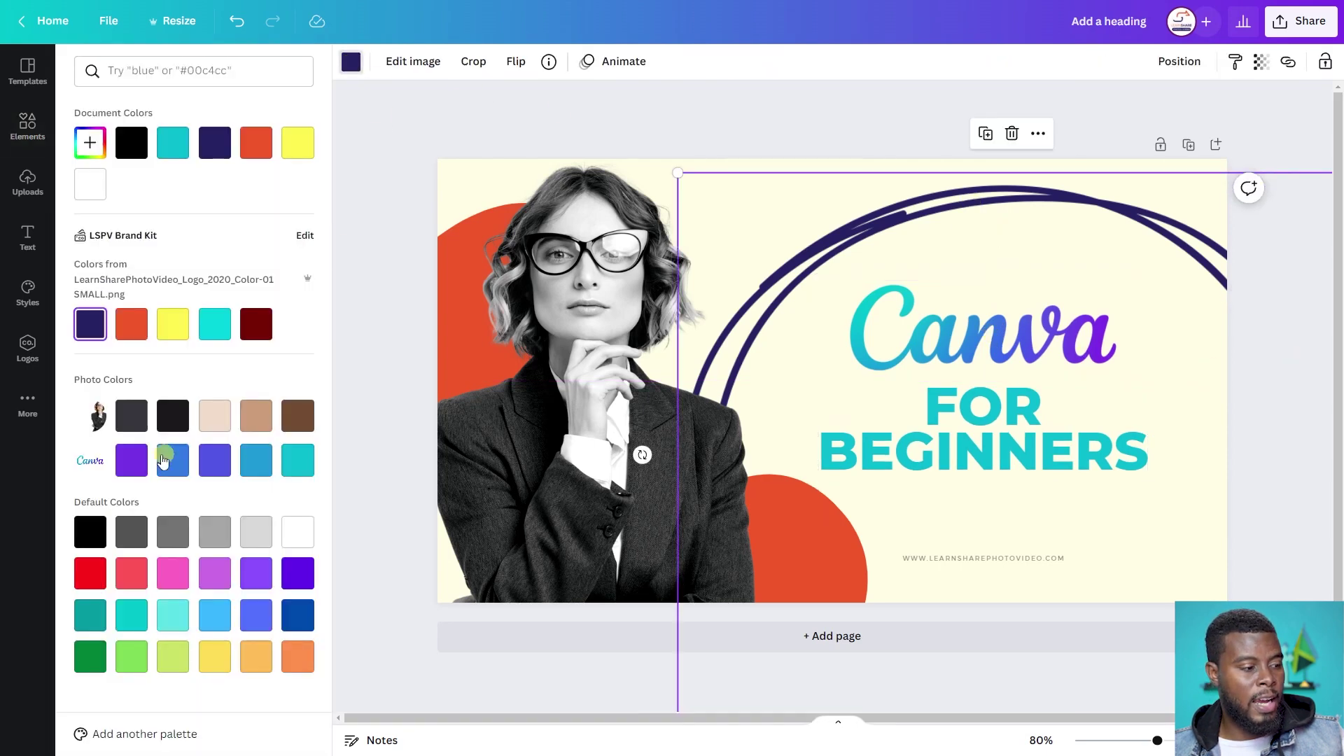
pyautogui.click(172, 459)
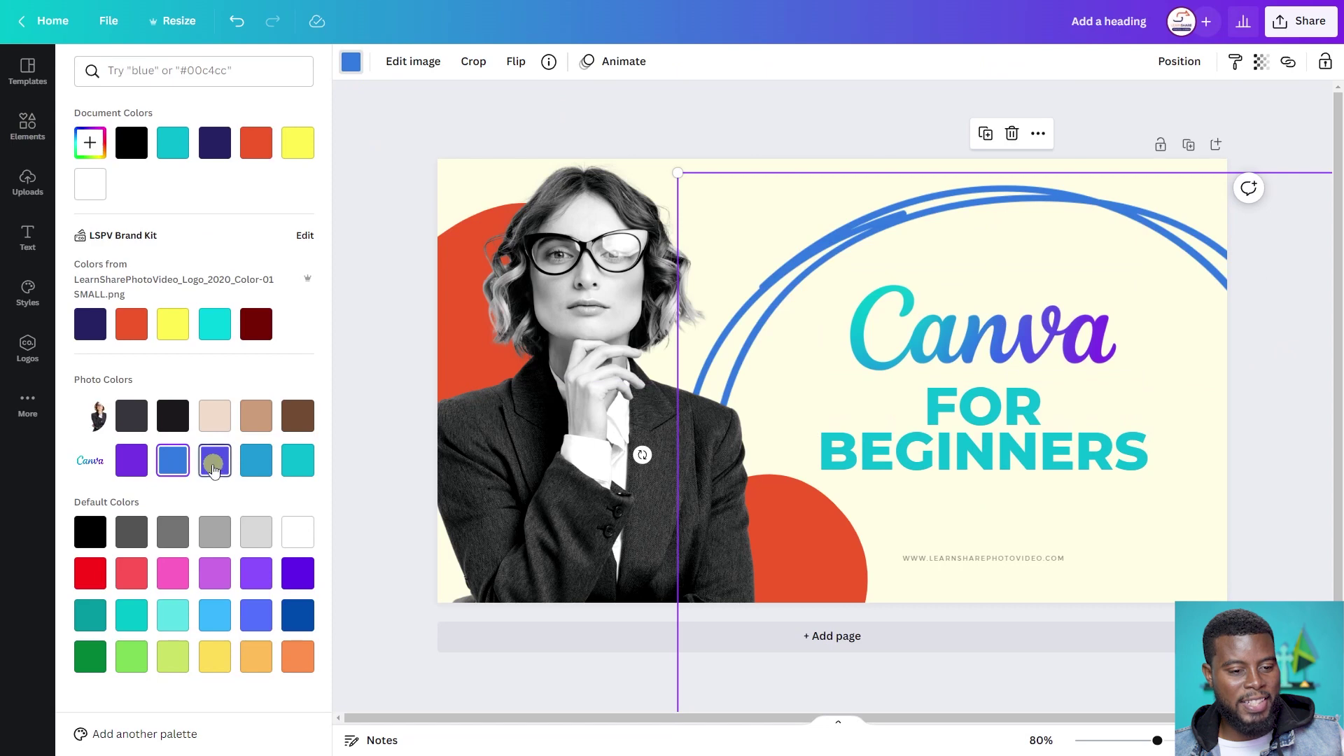
pyautogui.click(128, 467)
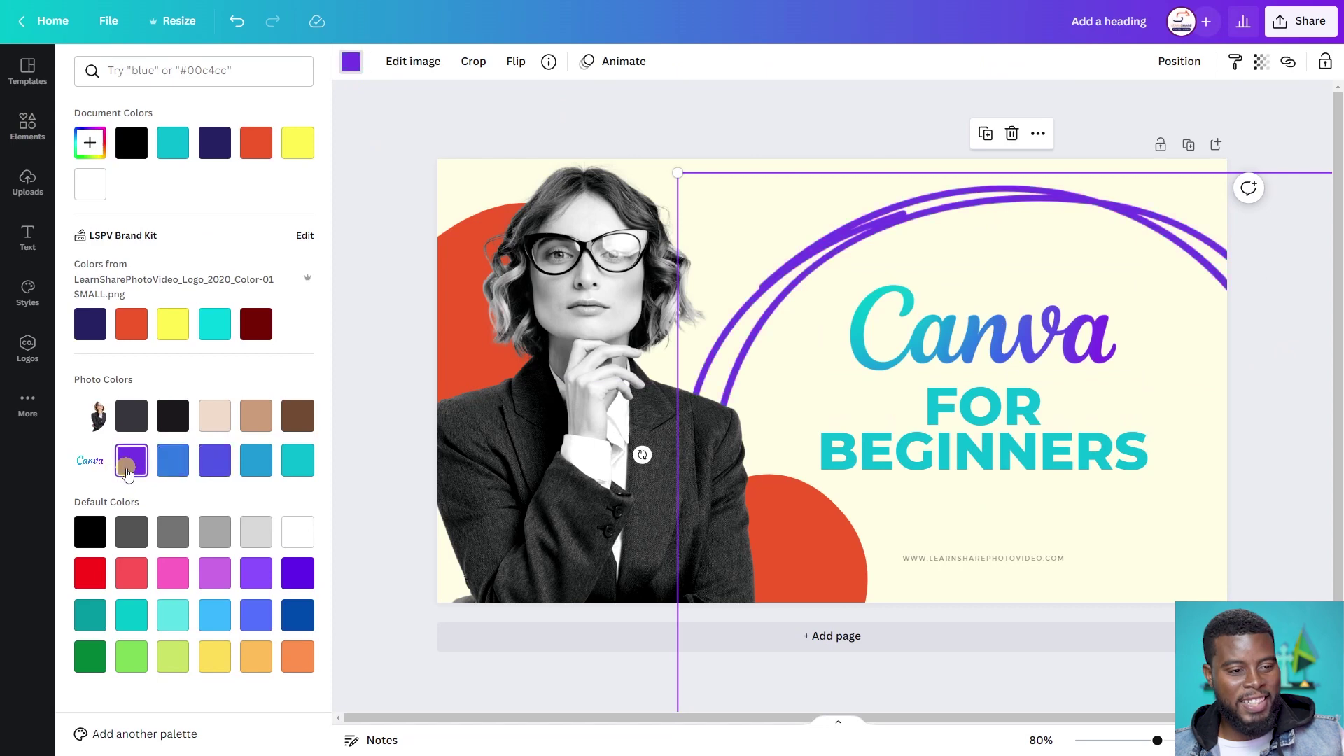
pyautogui.click(395, 273)
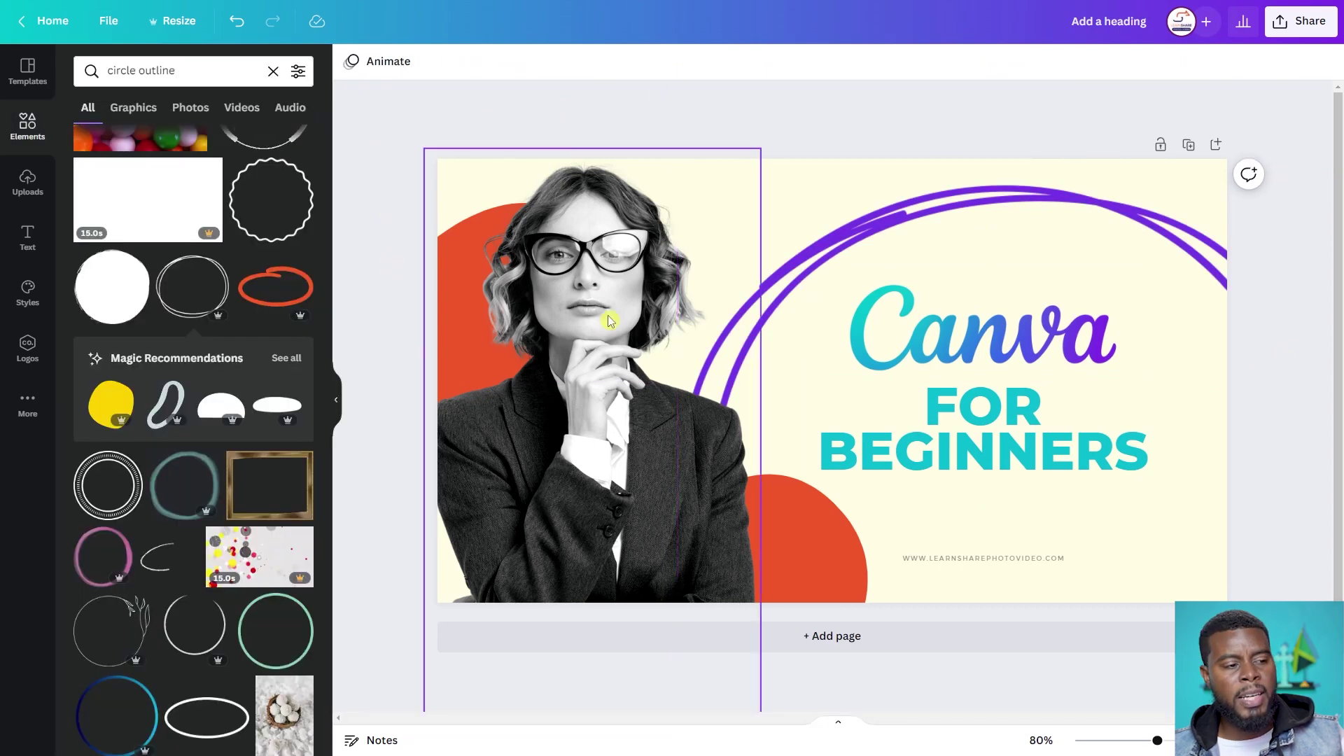
# Recolor the solid lower circle with the blue-violet from the Canva logo's photo colors, after trying its lighter blues
pyautogui.click(808, 509)
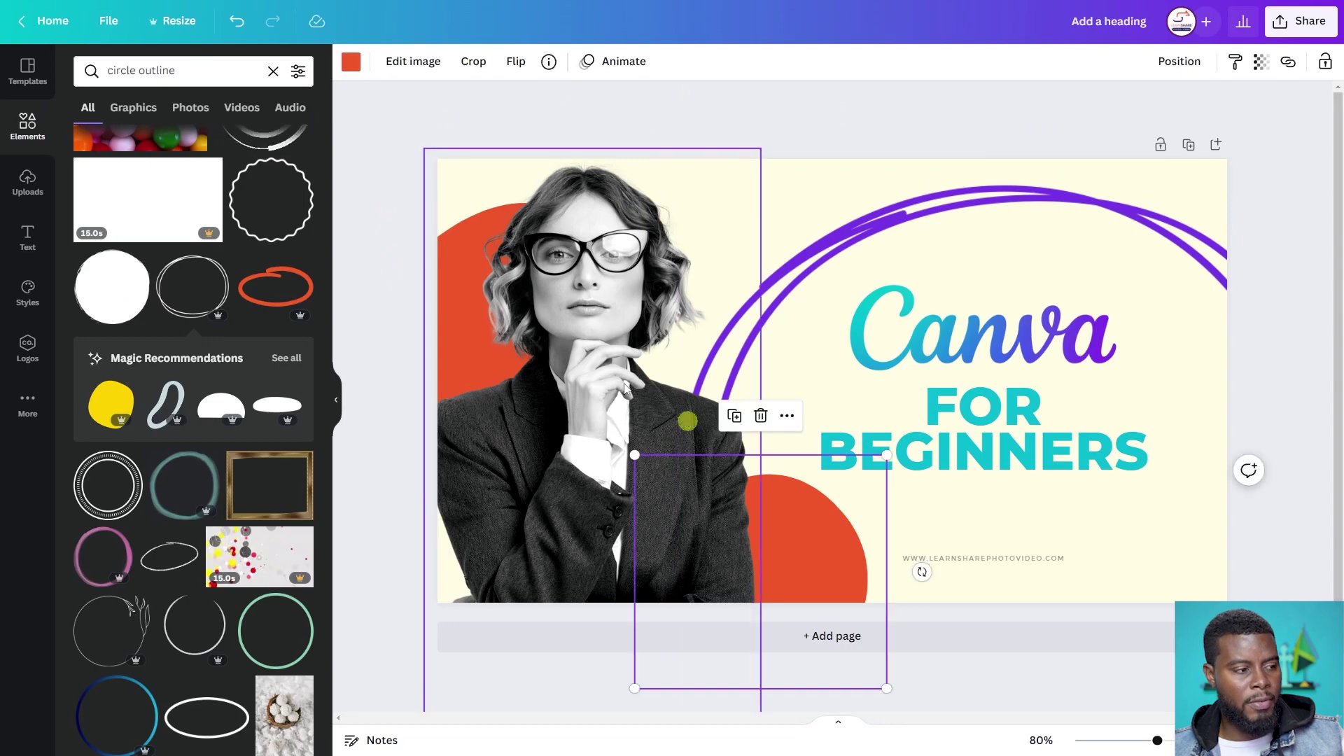
pyautogui.click(351, 64)
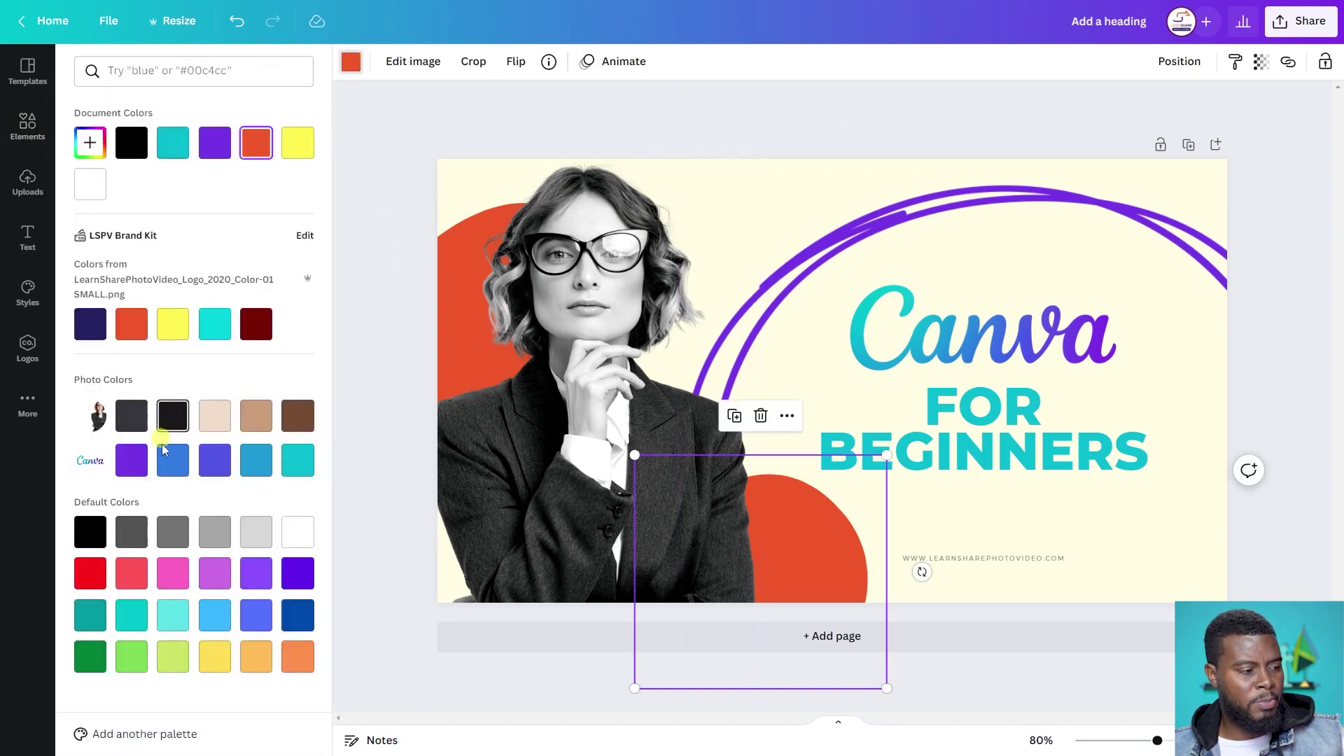
pyautogui.click(173, 461)
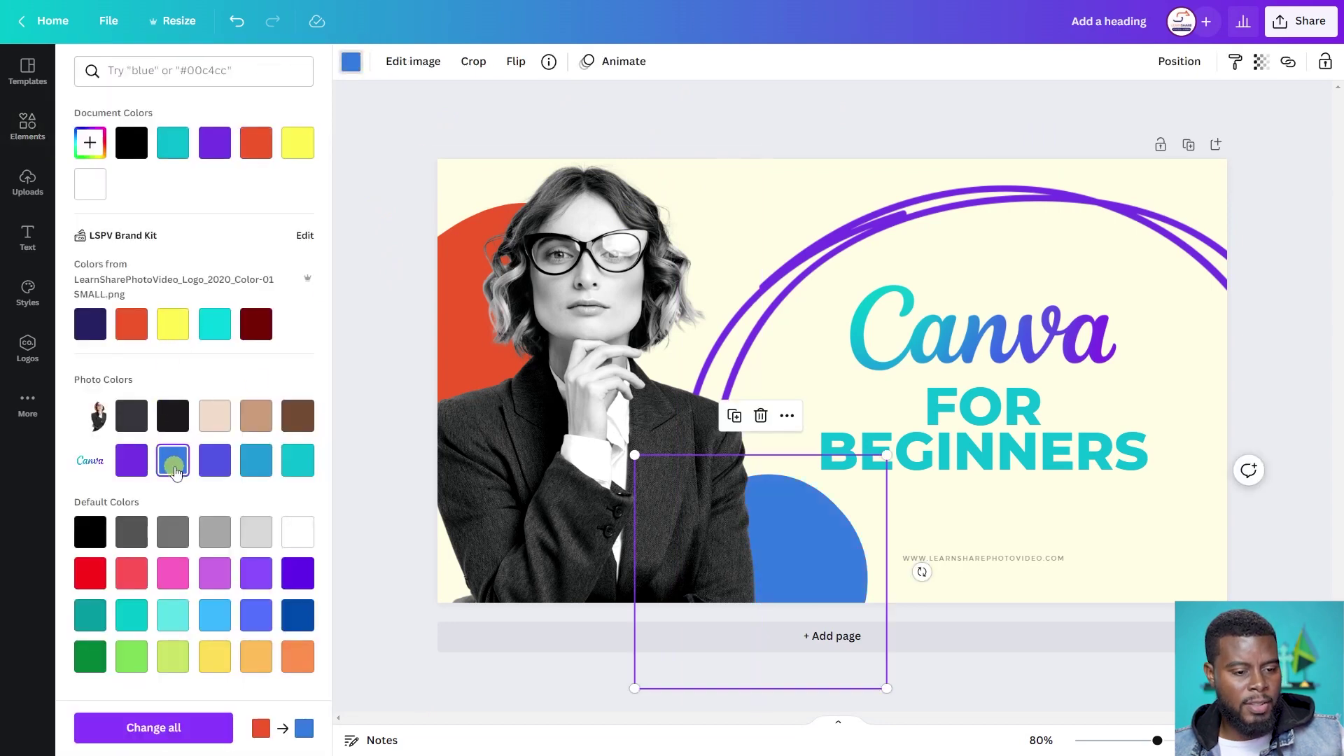
pyautogui.click(254, 463)
pyautogui.click(223, 466)
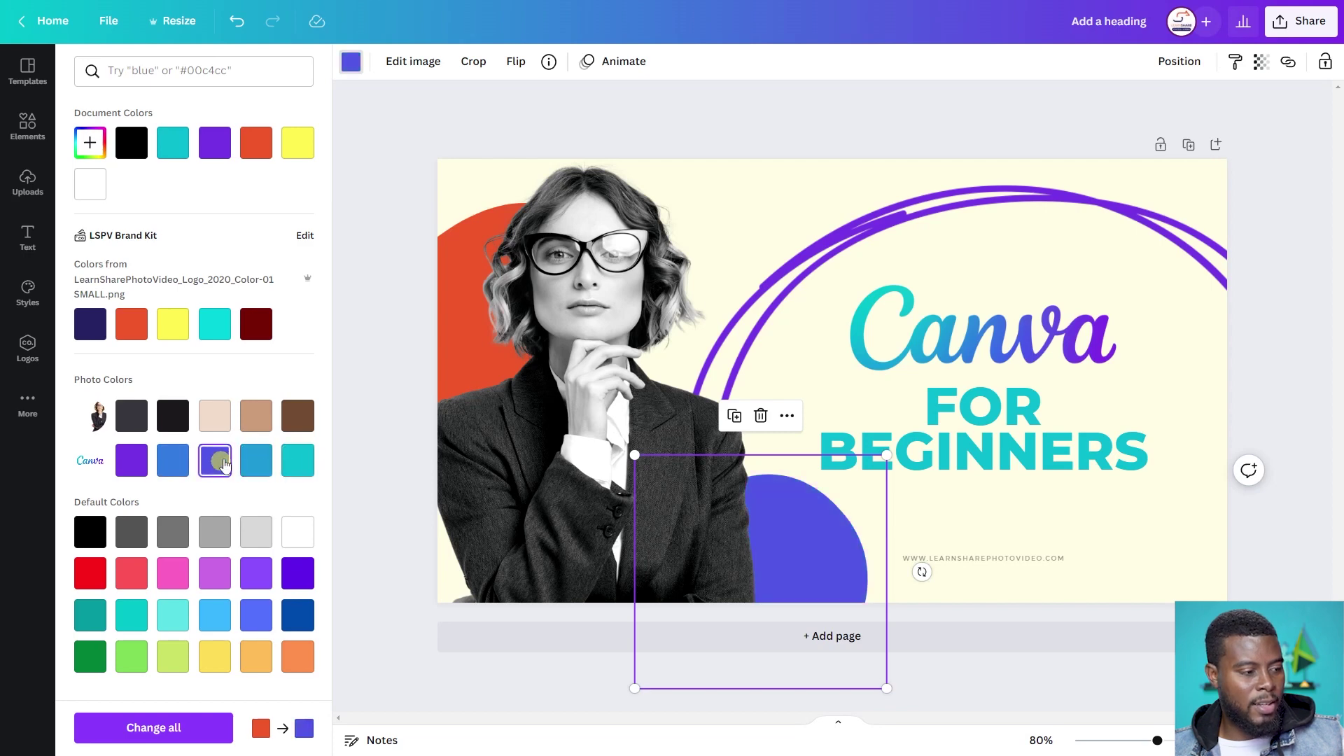
pyautogui.click(350, 422)
# Recolor the upper circle behind the woman with the Canva logo's turquoise, moving her photo aside and back again
pyautogui.click(465, 230)
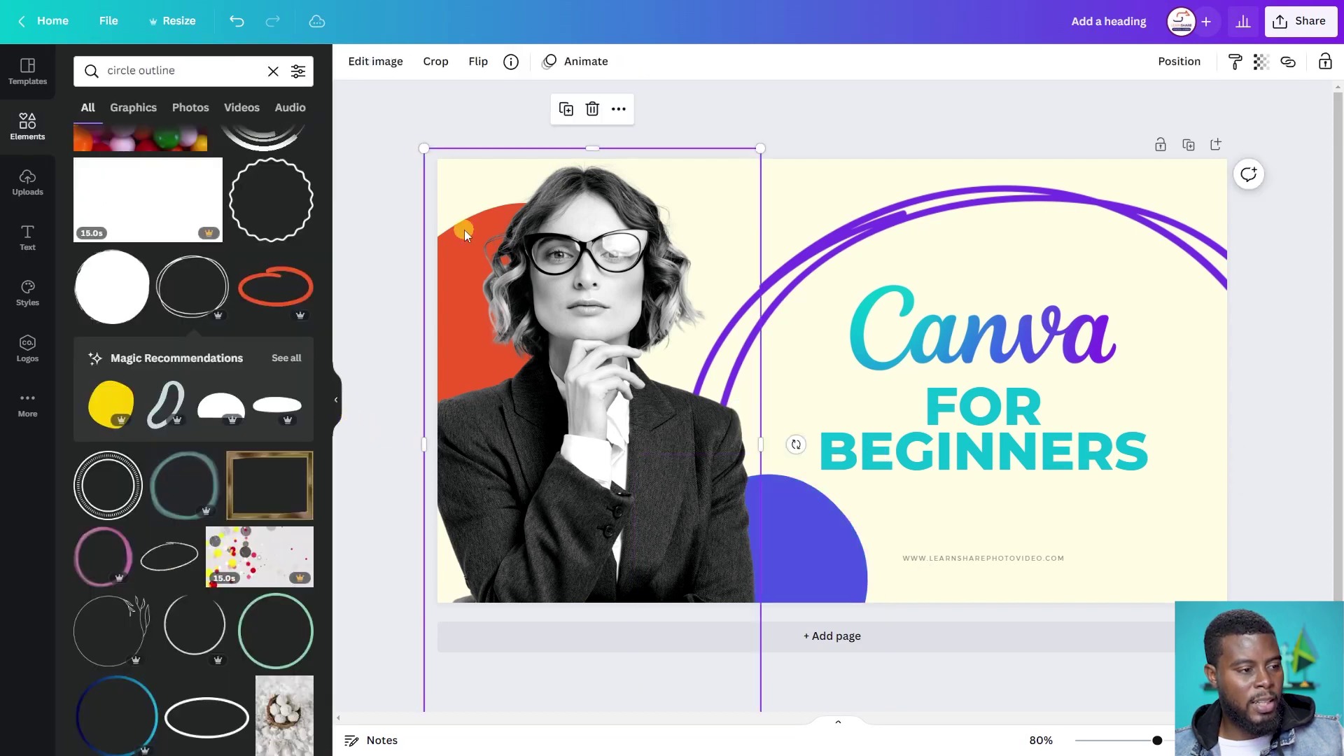
pyautogui.moveTo(476, 264); pyautogui.dragTo(587, 270)
pyautogui.click(460, 238)
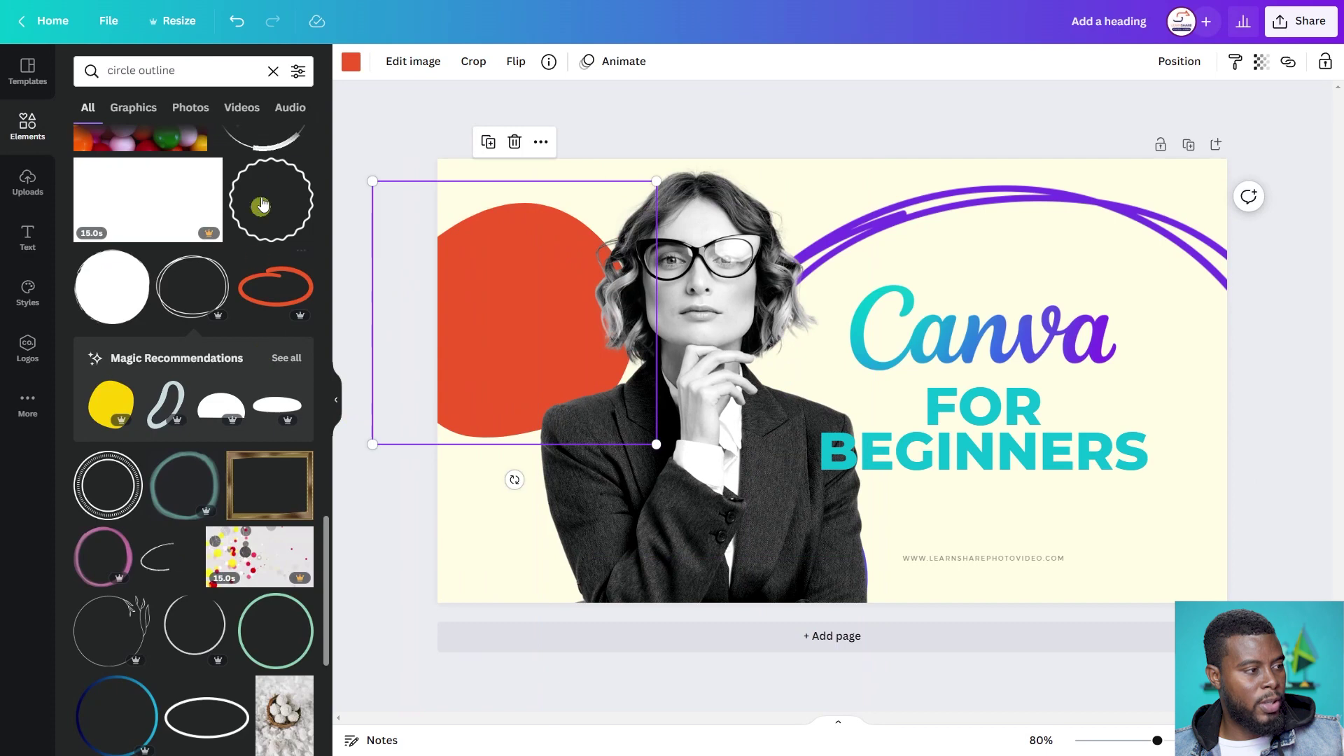
pyautogui.scroll(2, 256, 174)
pyautogui.scroll(2, 256, 176)
pyautogui.click(351, 61)
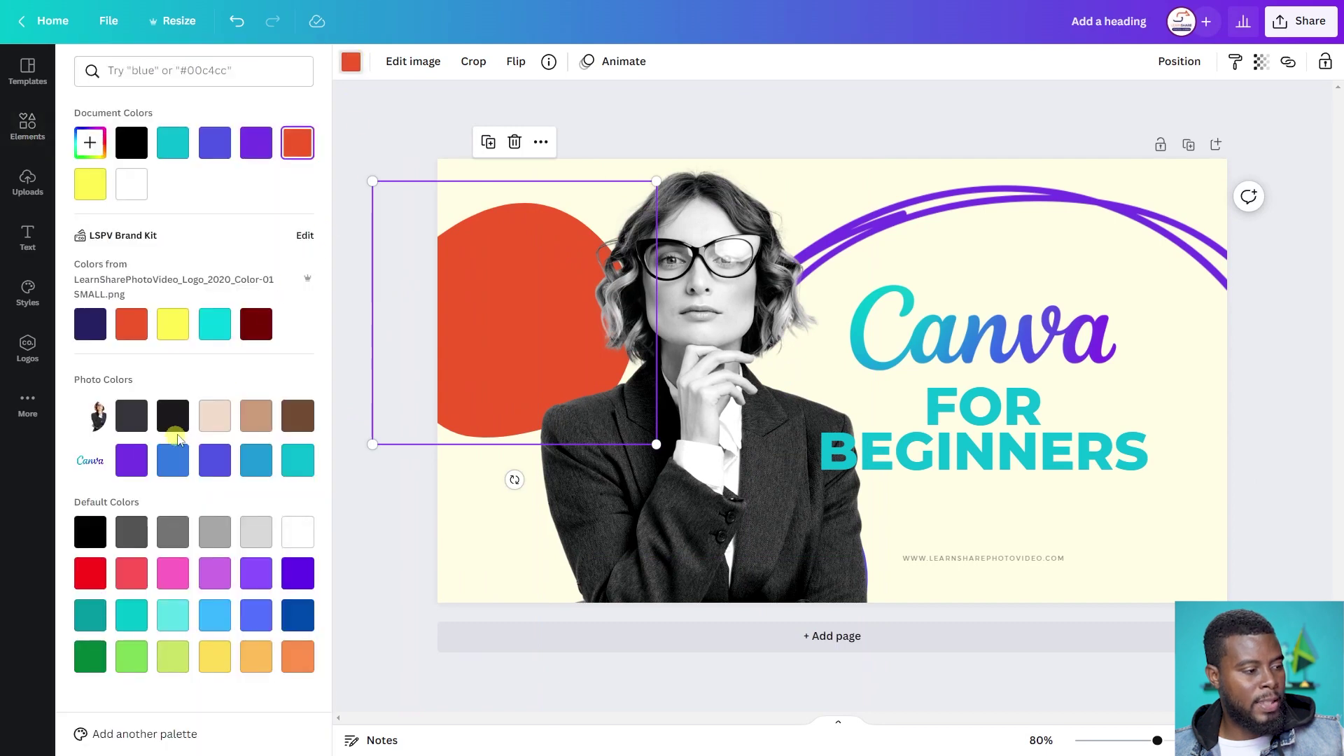
pyautogui.click(135, 463)
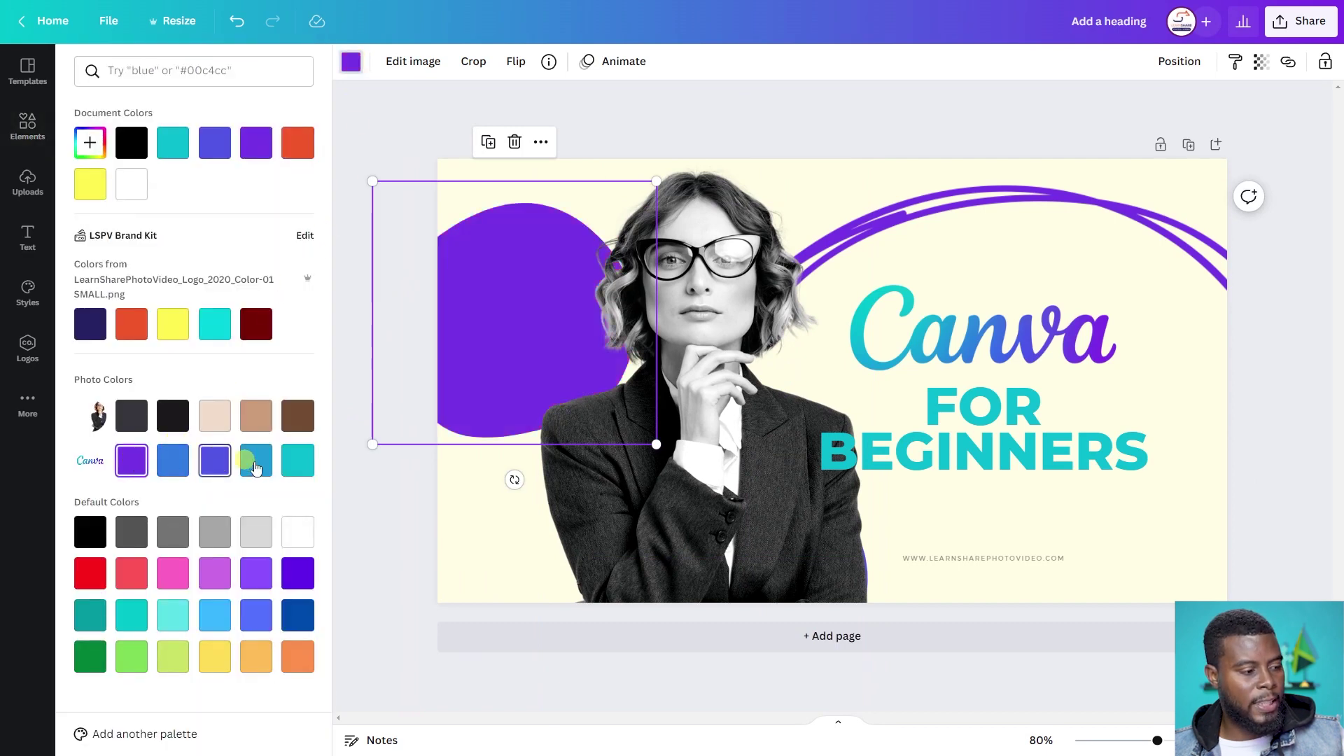
pyautogui.click(297, 460)
pyautogui.click(373, 506)
pyautogui.moveTo(774, 444); pyautogui.dragTo(660, 452)
pyautogui.click(919, 153)
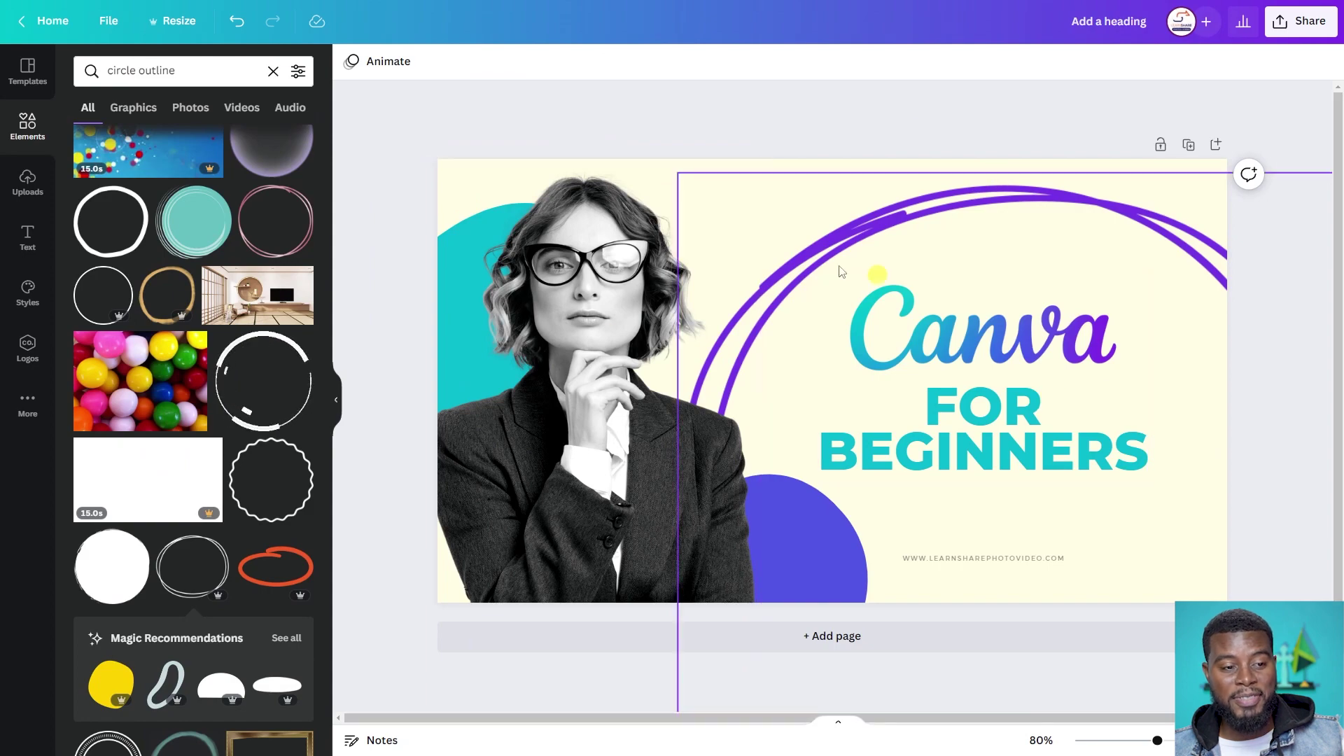
# Hide the side panel and look over the recolored thumbnail at a larger size
pyautogui.click(337, 396)
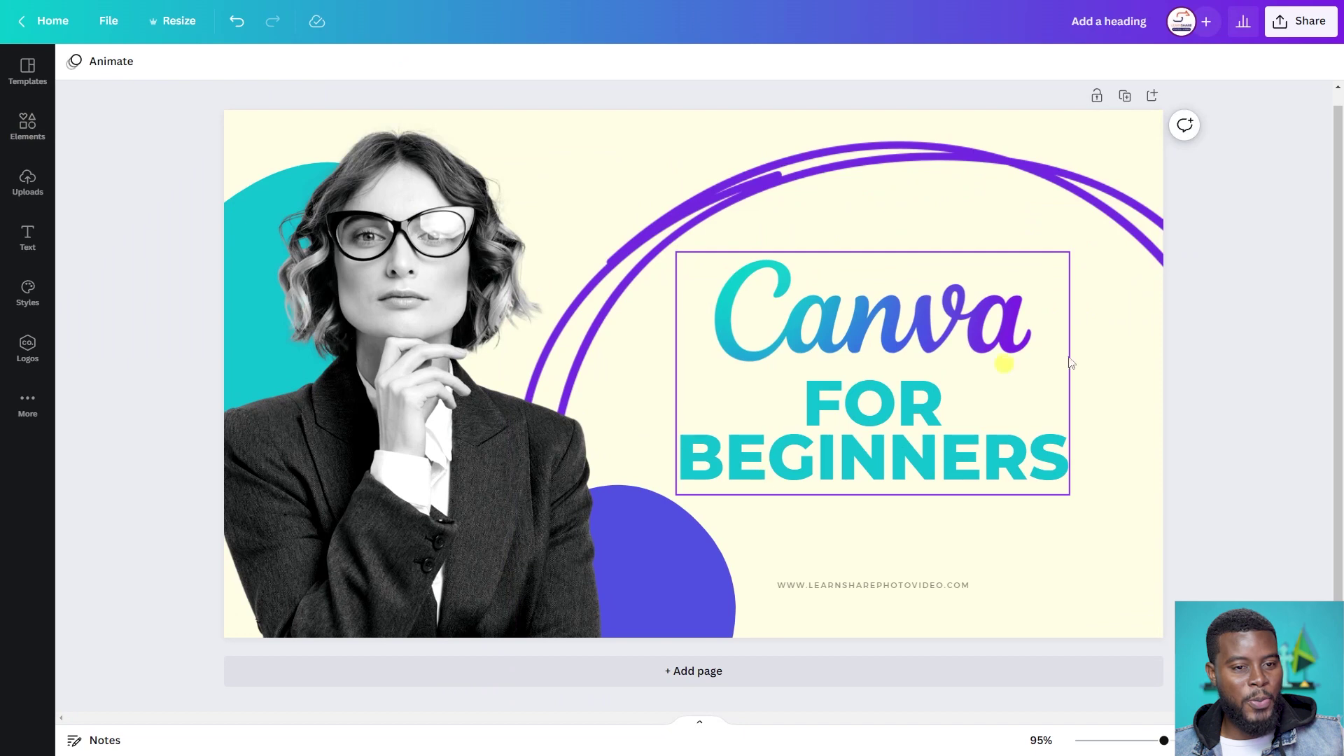
pyautogui.click(873, 586)
pyautogui.click(1256, 434)
pyautogui.scroll(2, 863, 339)
pyautogui.scroll(-2, 863, 339)
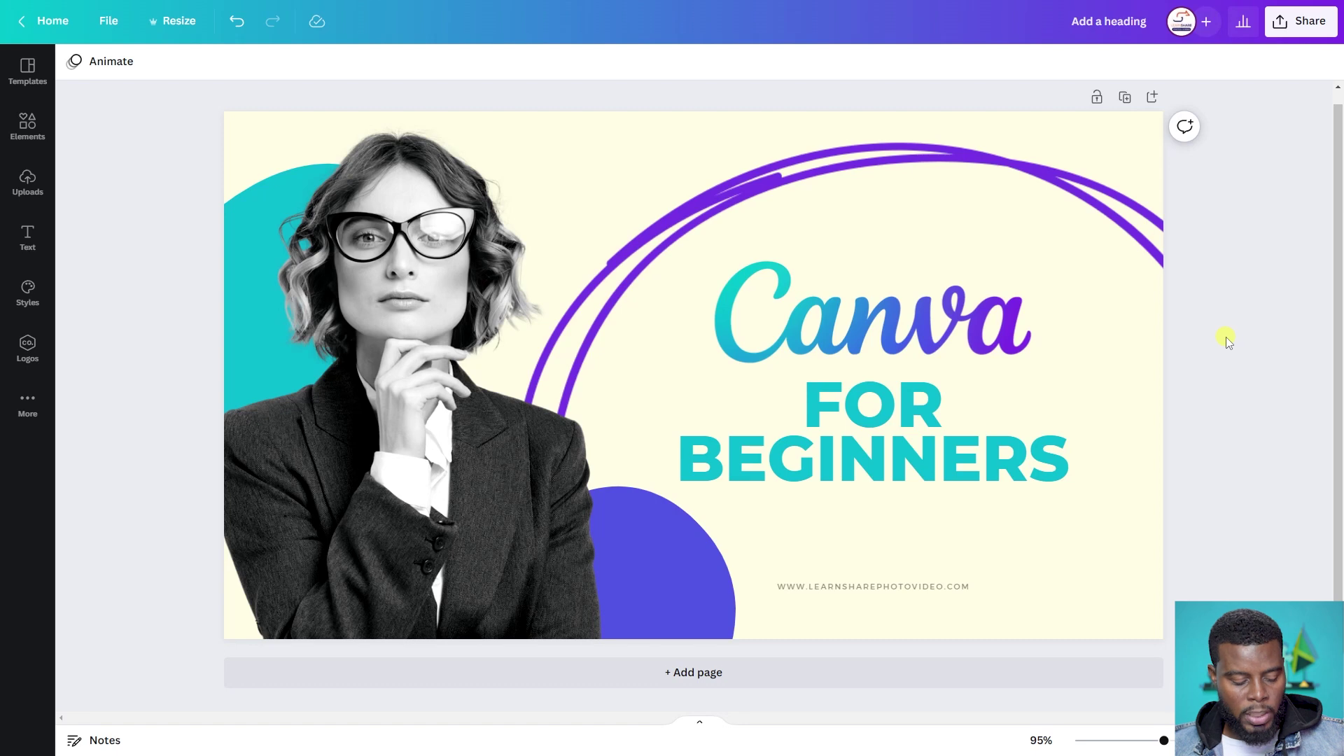
# Try the yellow background shape at a transparency value of 100
pyautogui.click(734, 116)
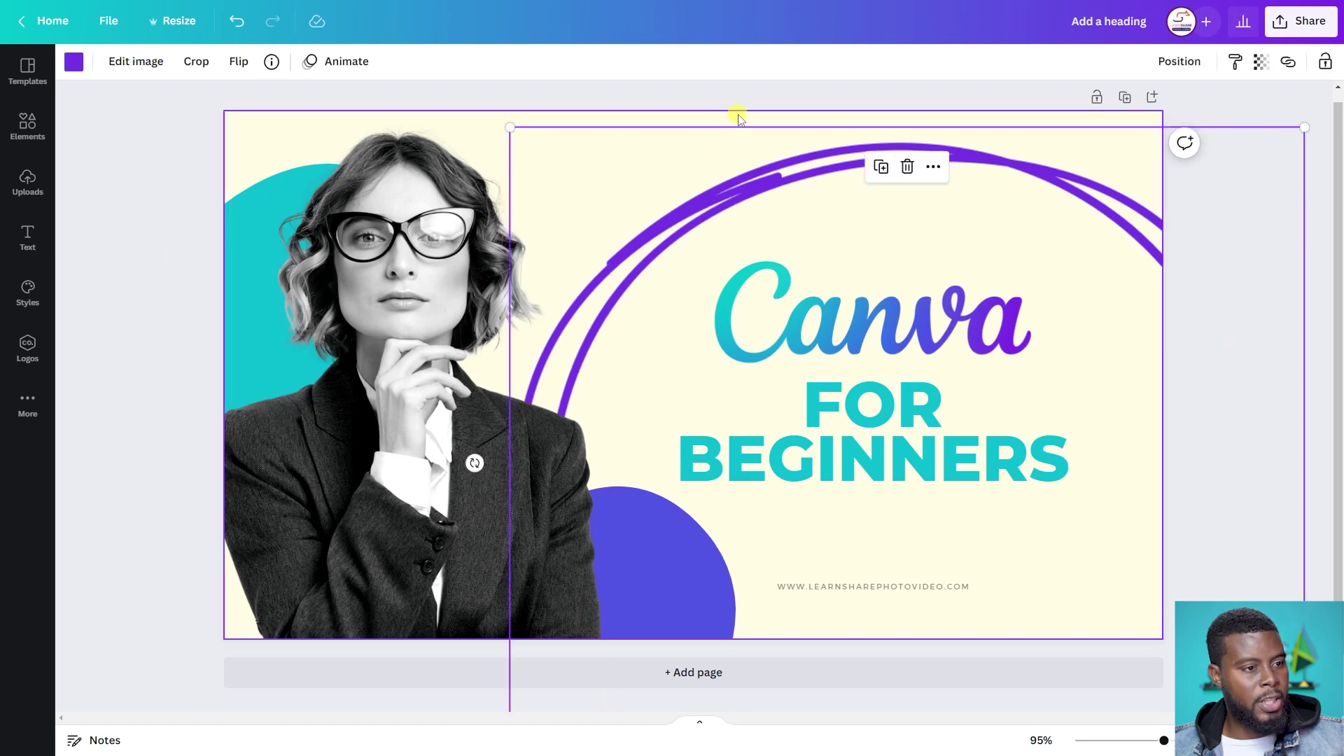
pyautogui.click(1261, 62)
pyautogui.moveTo(1255, 123); pyautogui.dragTo(1280, 132)
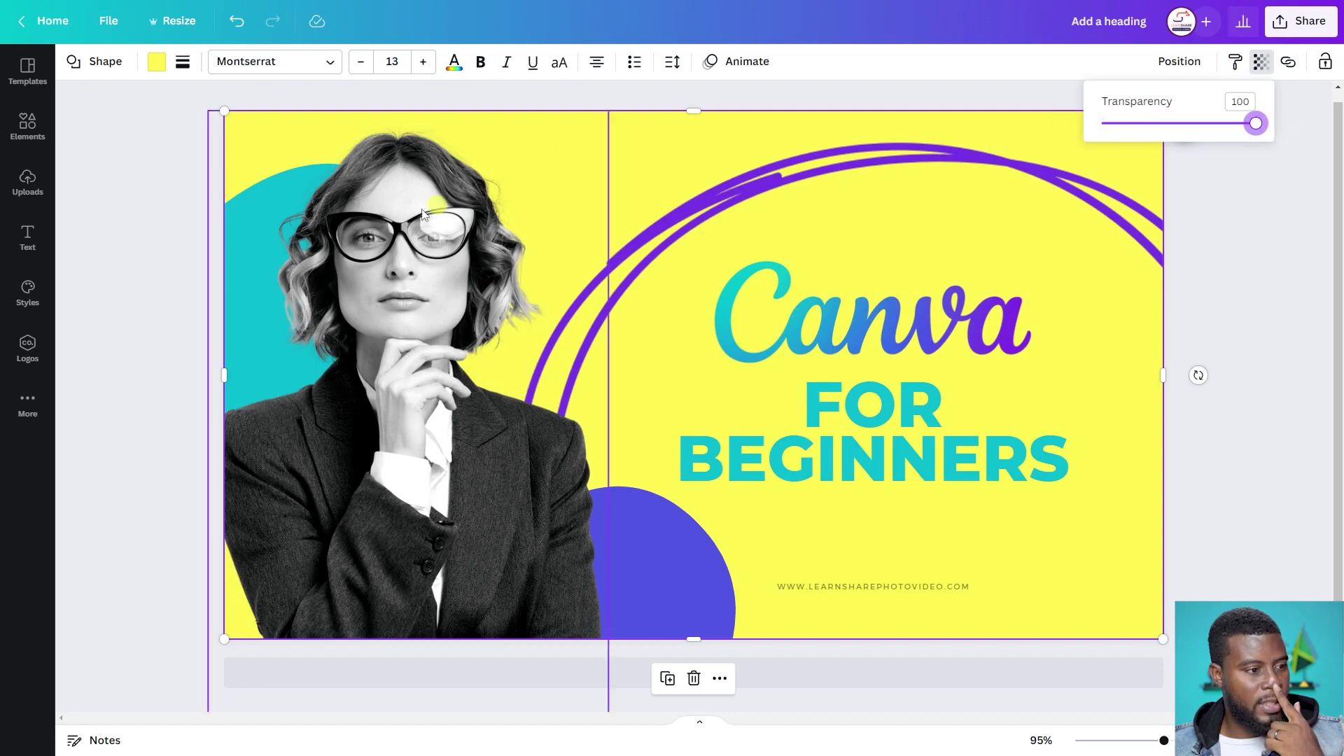
# Try a higher Shadows adjustment on the woman's photo
pyautogui.click(420, 223)
pyautogui.click(107, 60)
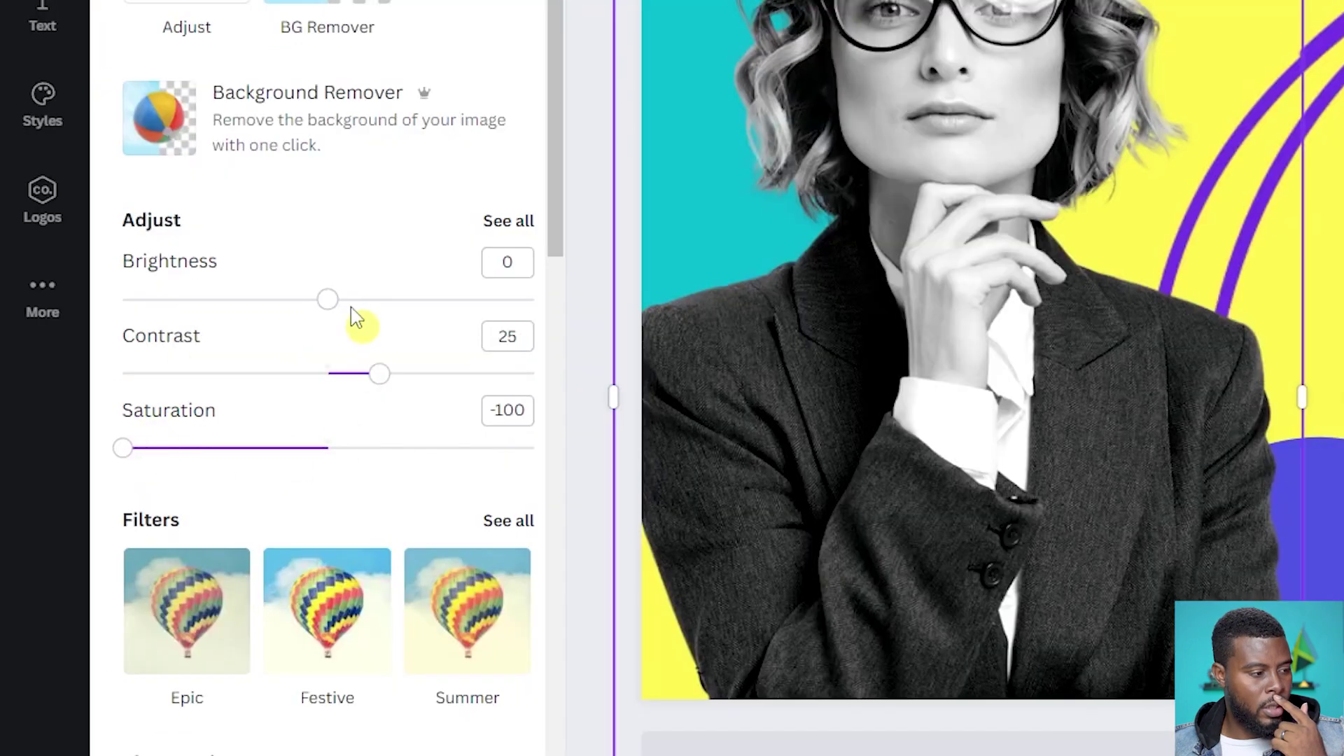
pyautogui.click(505, 222)
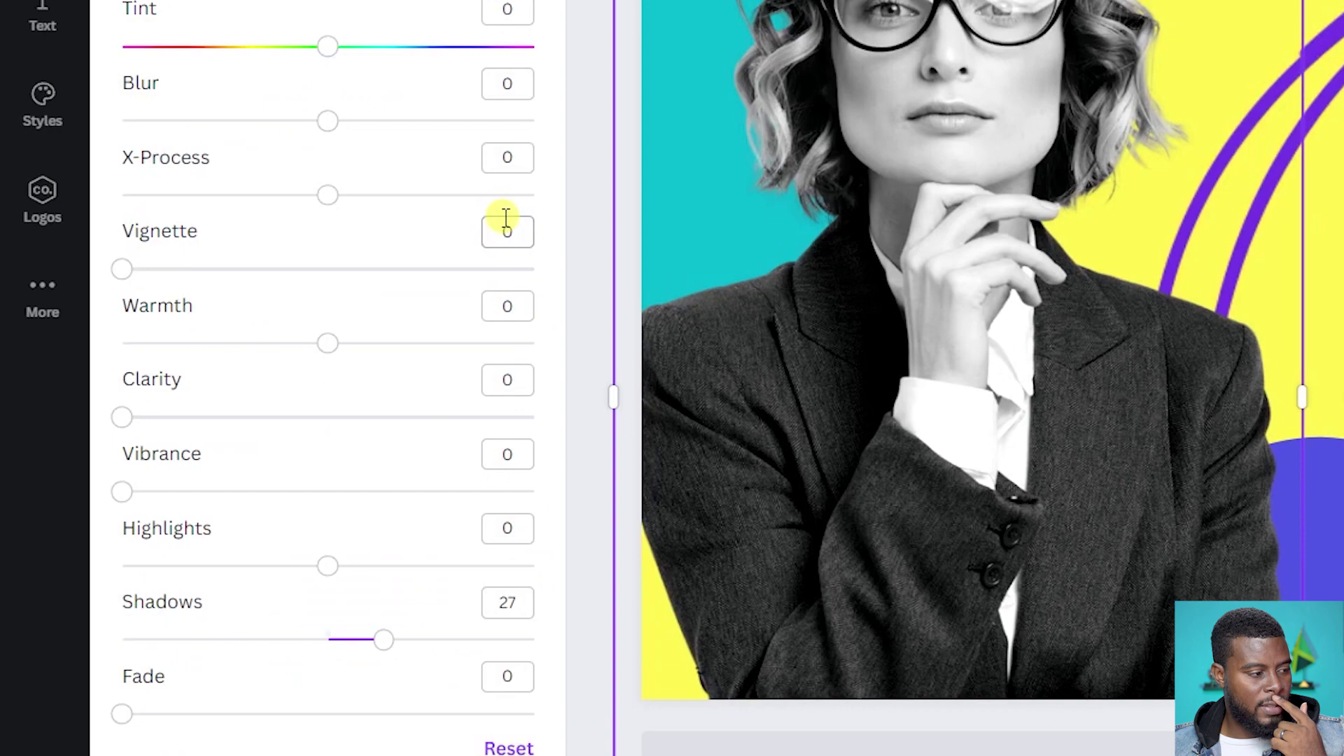
pyautogui.moveTo(387, 648); pyautogui.dragTo(434, 673)
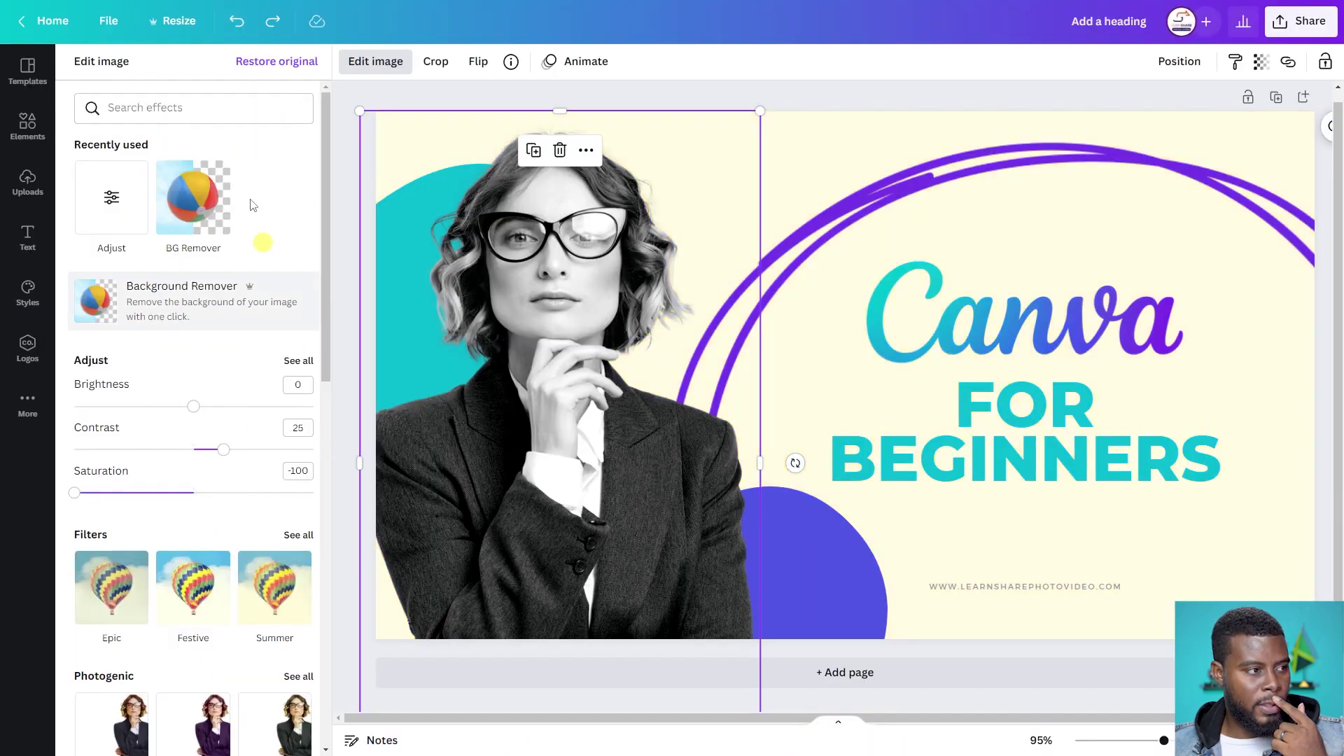
# Undo the photo's Shadows adjustment and the background's transparency change, then deselect the photo
pyautogui.click(240, 24)
pyautogui.click(273, 21)
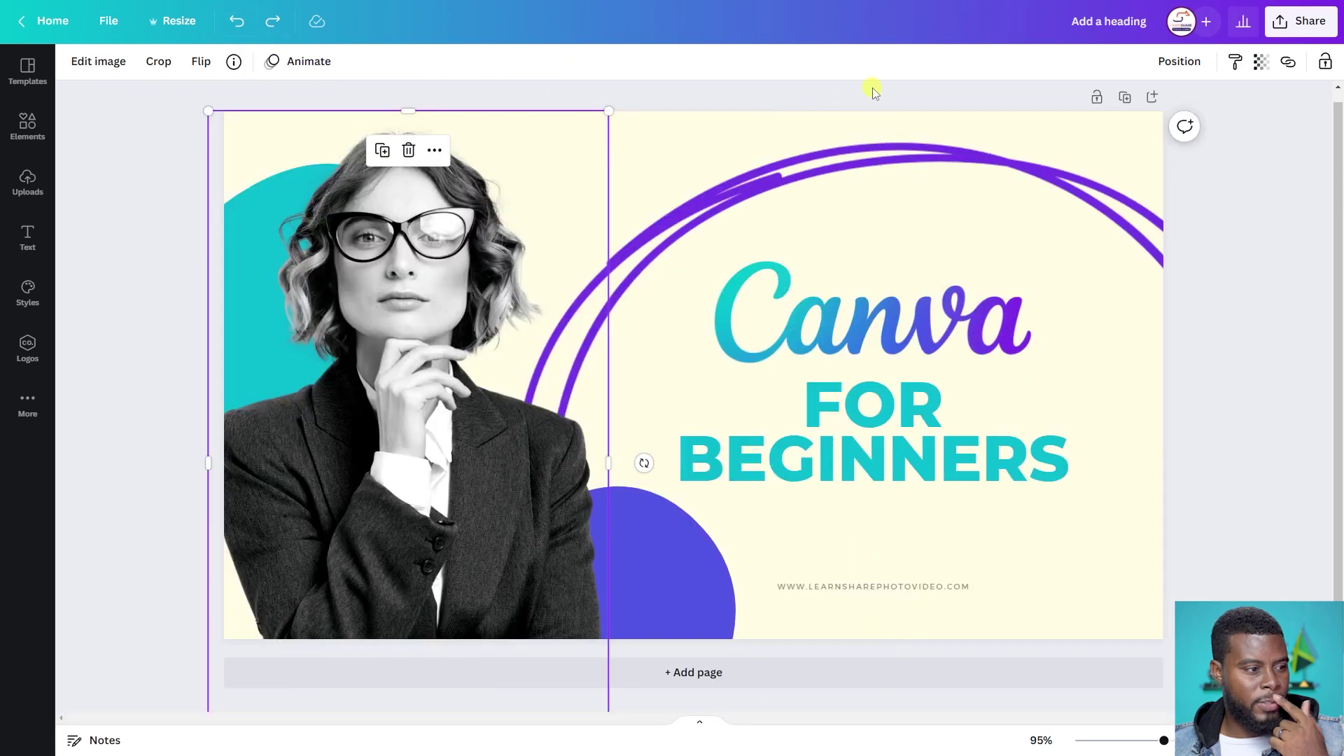
pyautogui.click(120, 258)
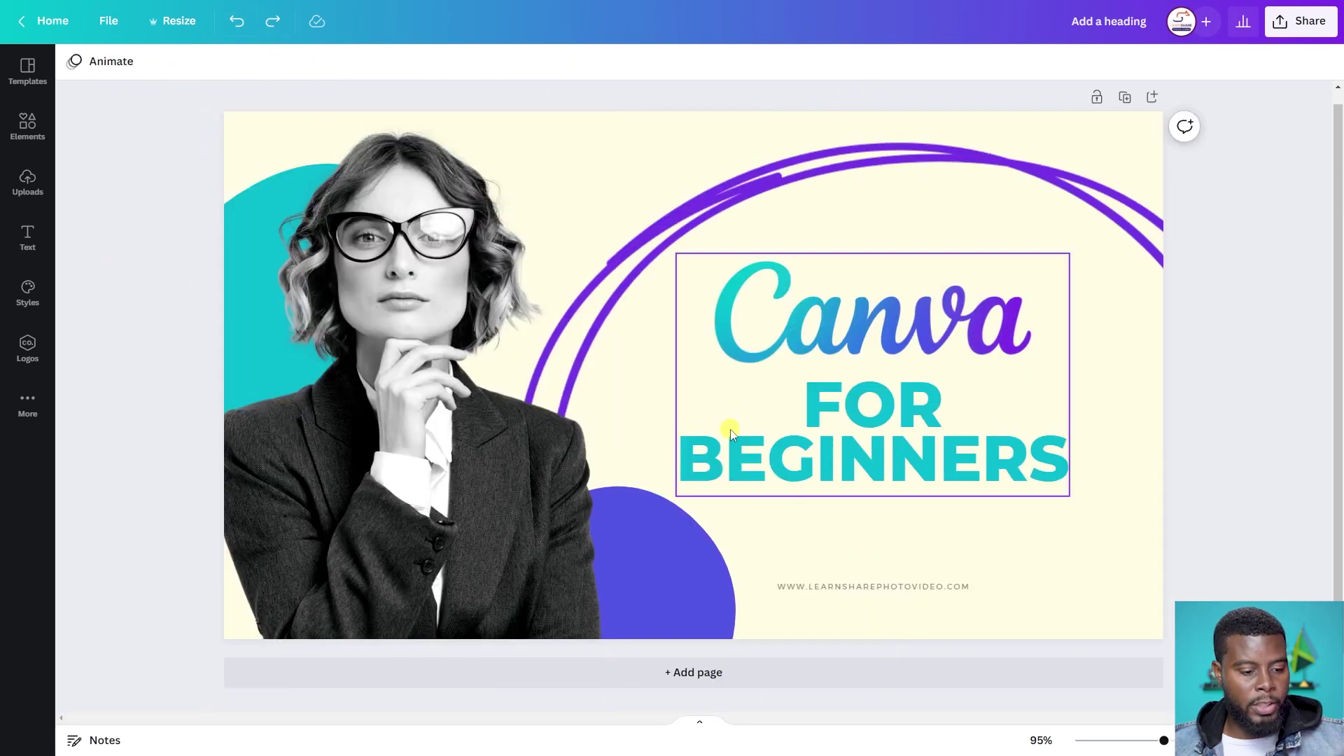
pyautogui.rightClick(1236, 516)
pyautogui.click(1253, 599)
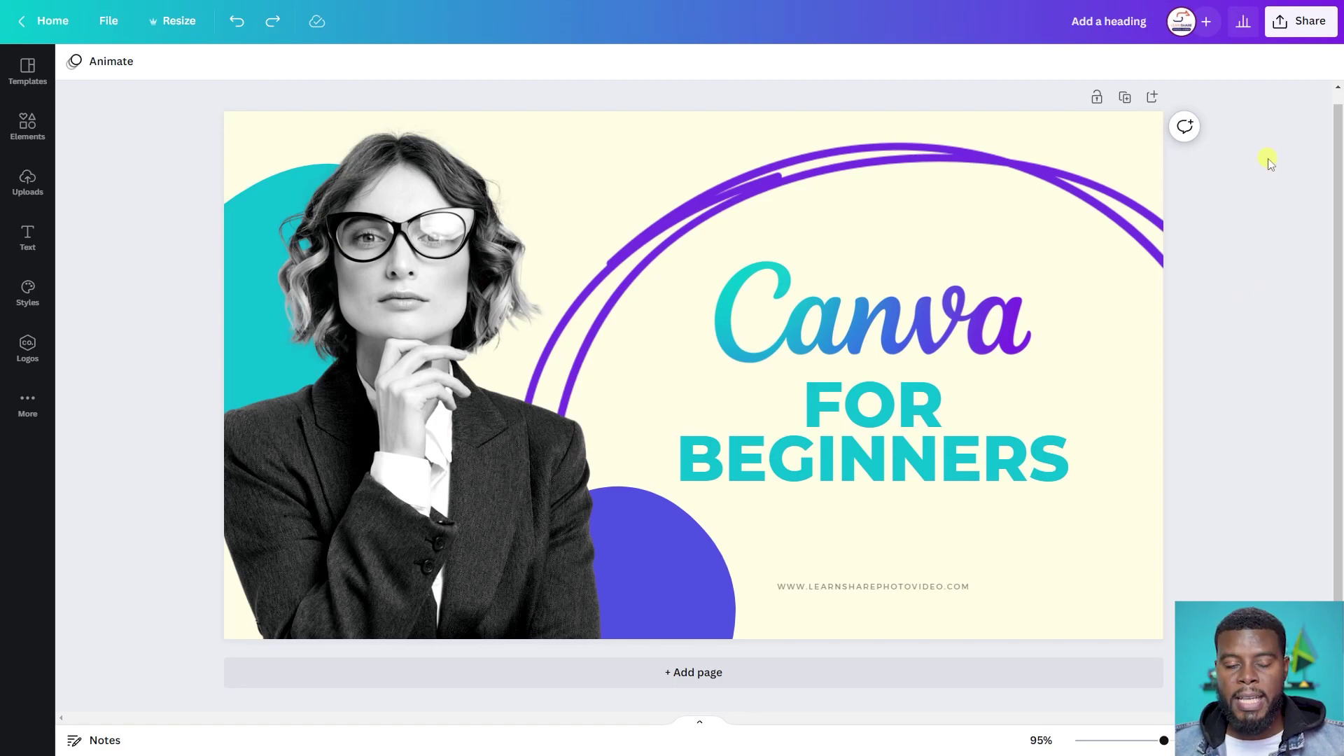
# Download the thumbnail as a PNG at size 1 (1,280 × 720 px)
pyautogui.click(1291, 26)
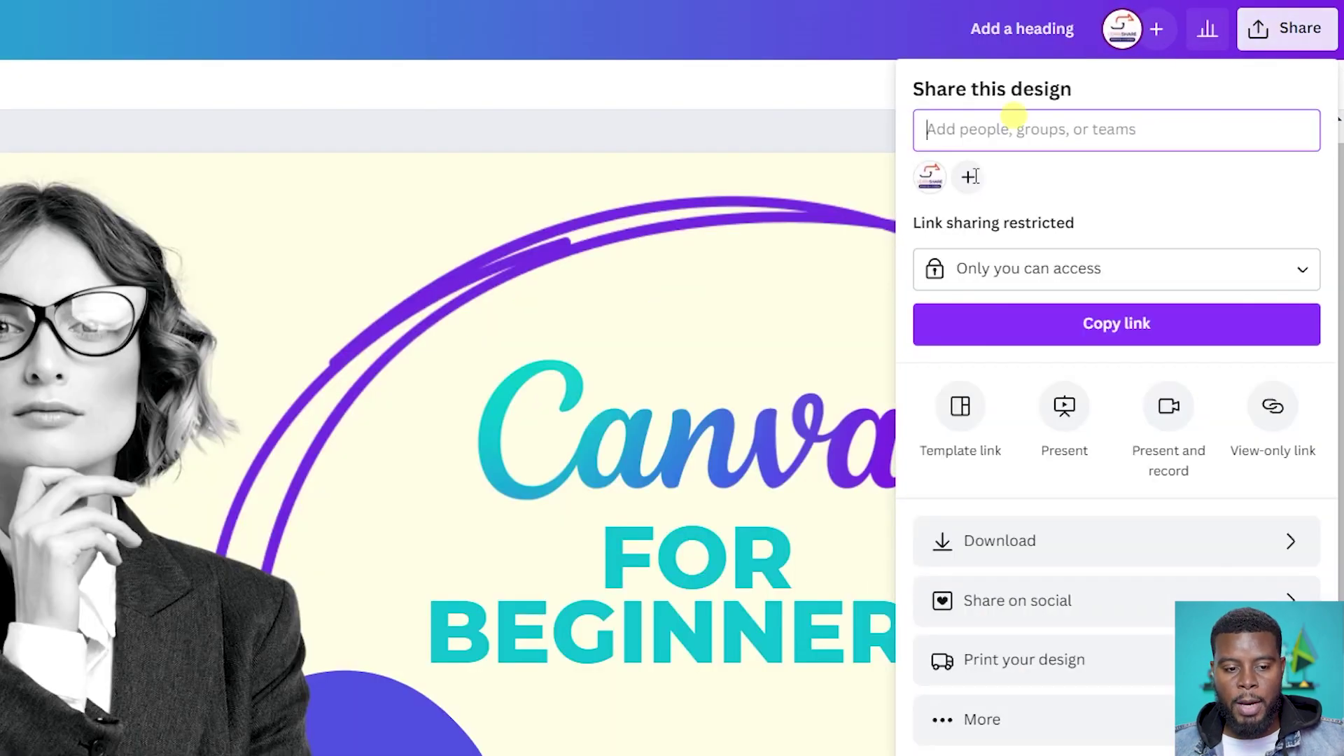
pyautogui.click(1169, 553)
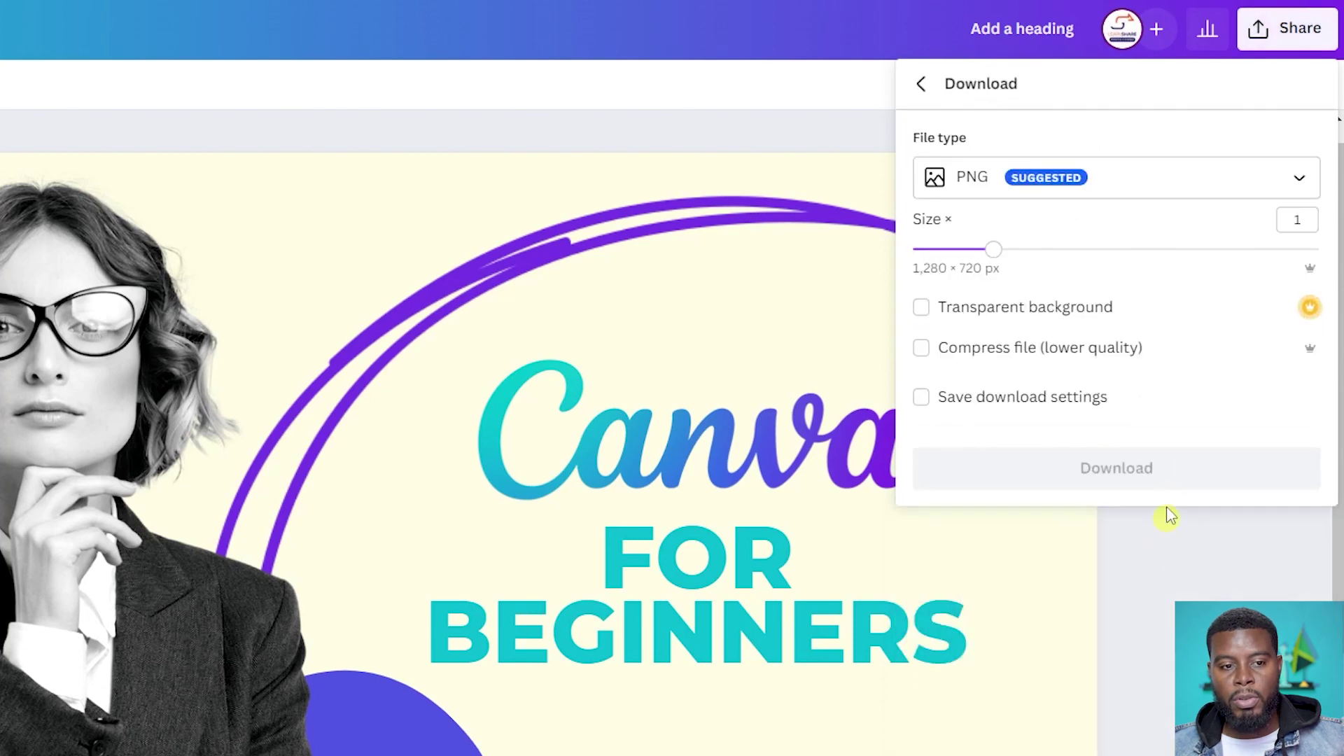
pyautogui.click(1245, 173)
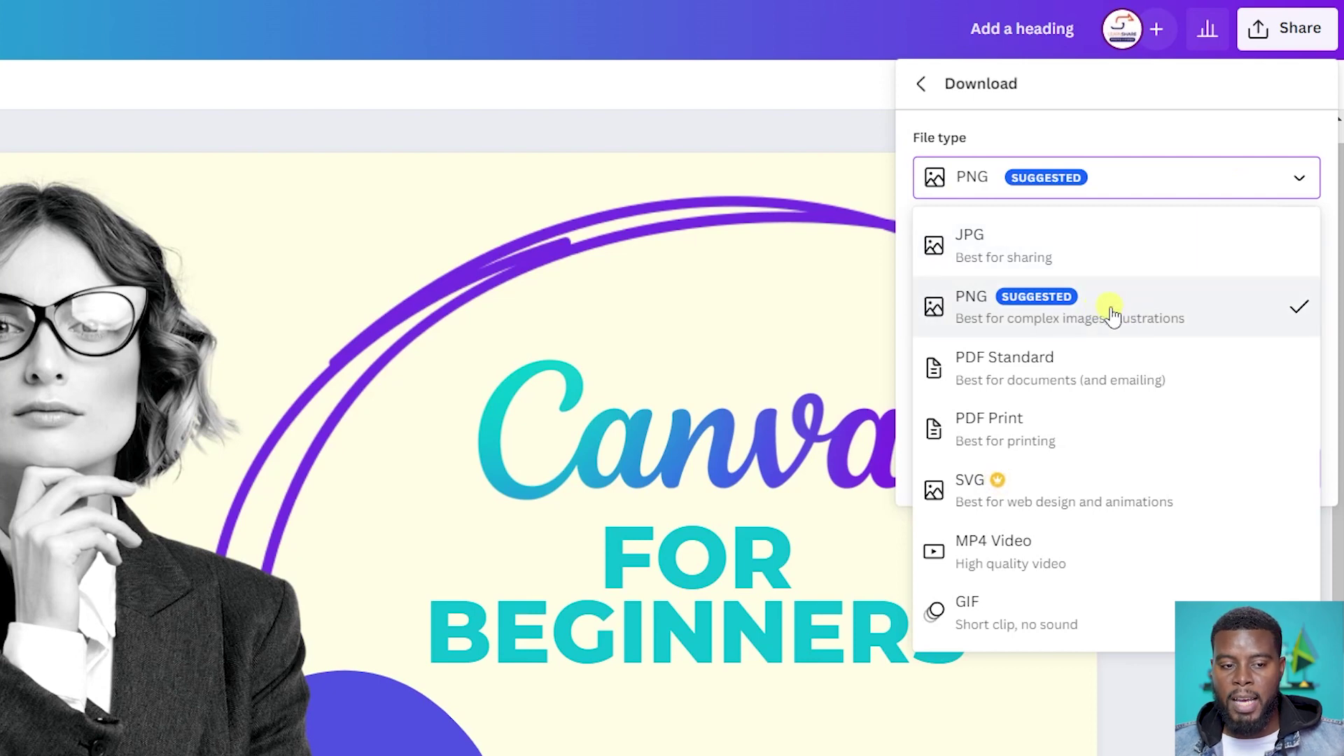
pyautogui.click(1216, 310)
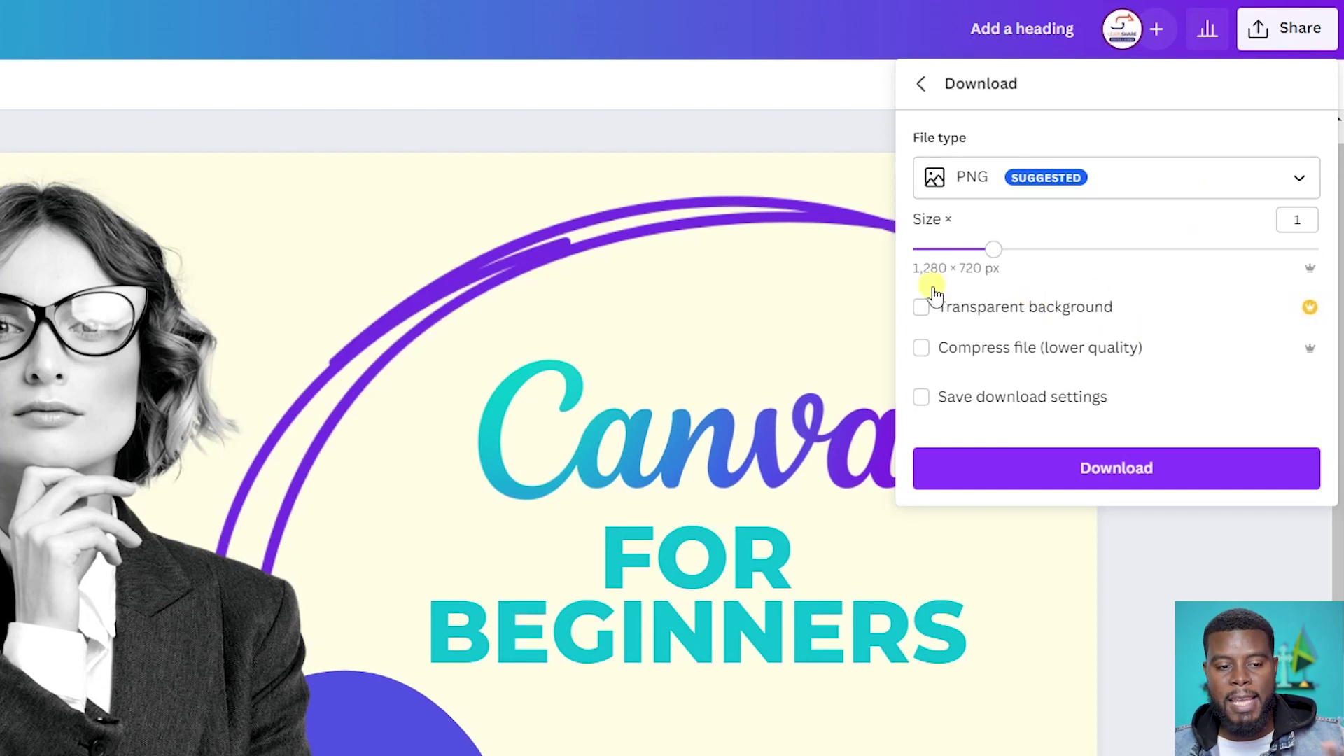
pyautogui.click(1157, 490)
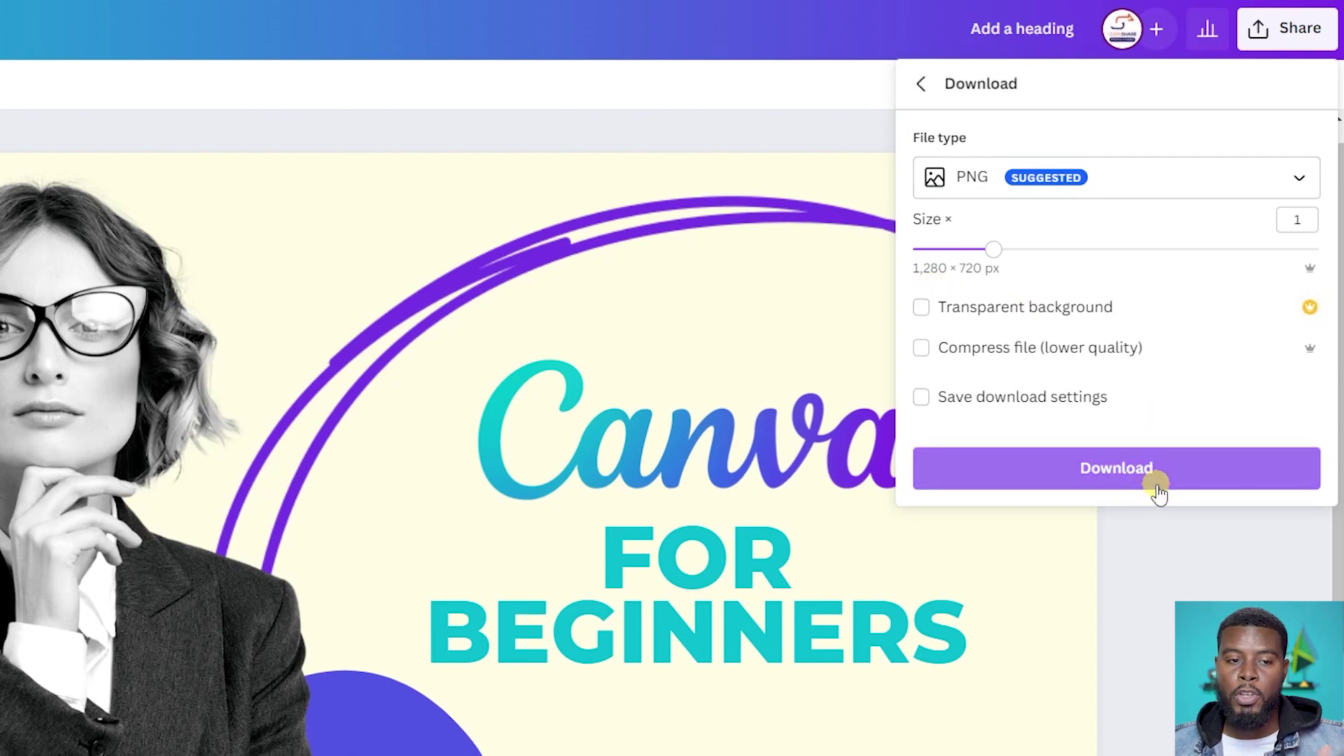